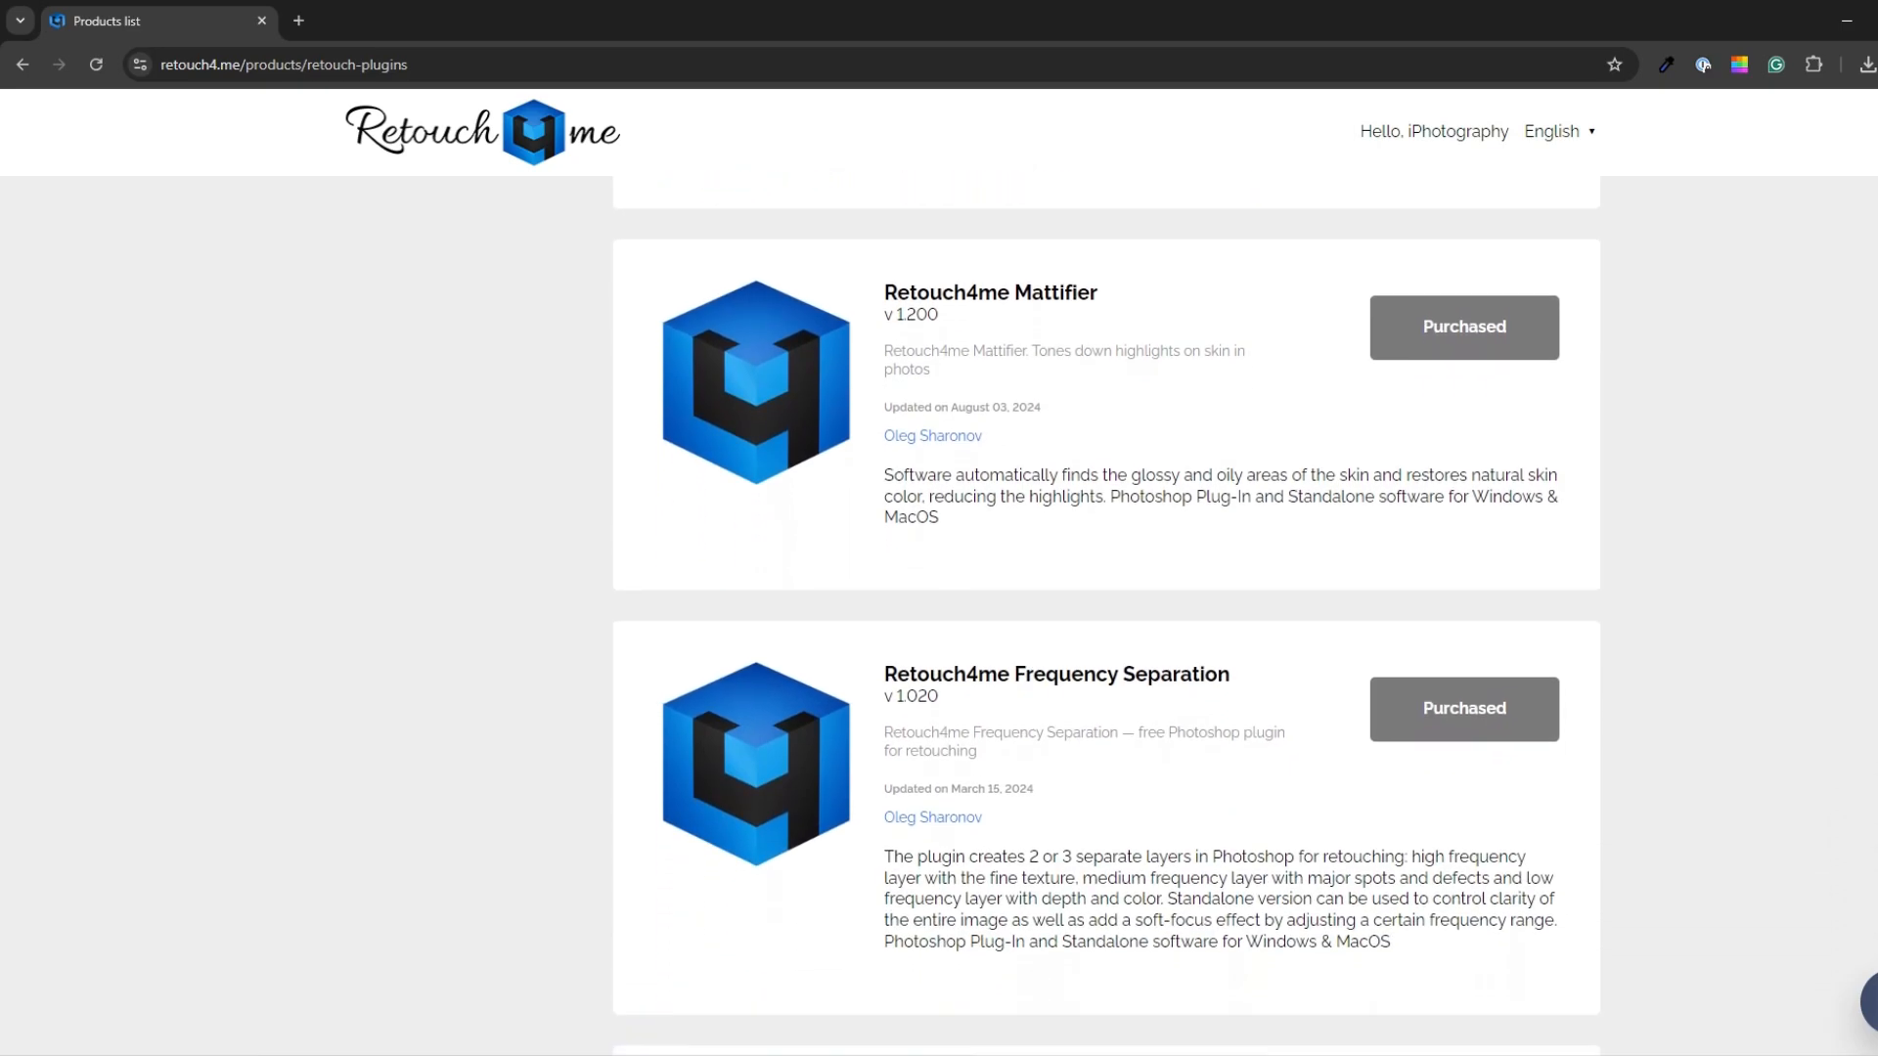
scroll(1106, 614, "down", 5)
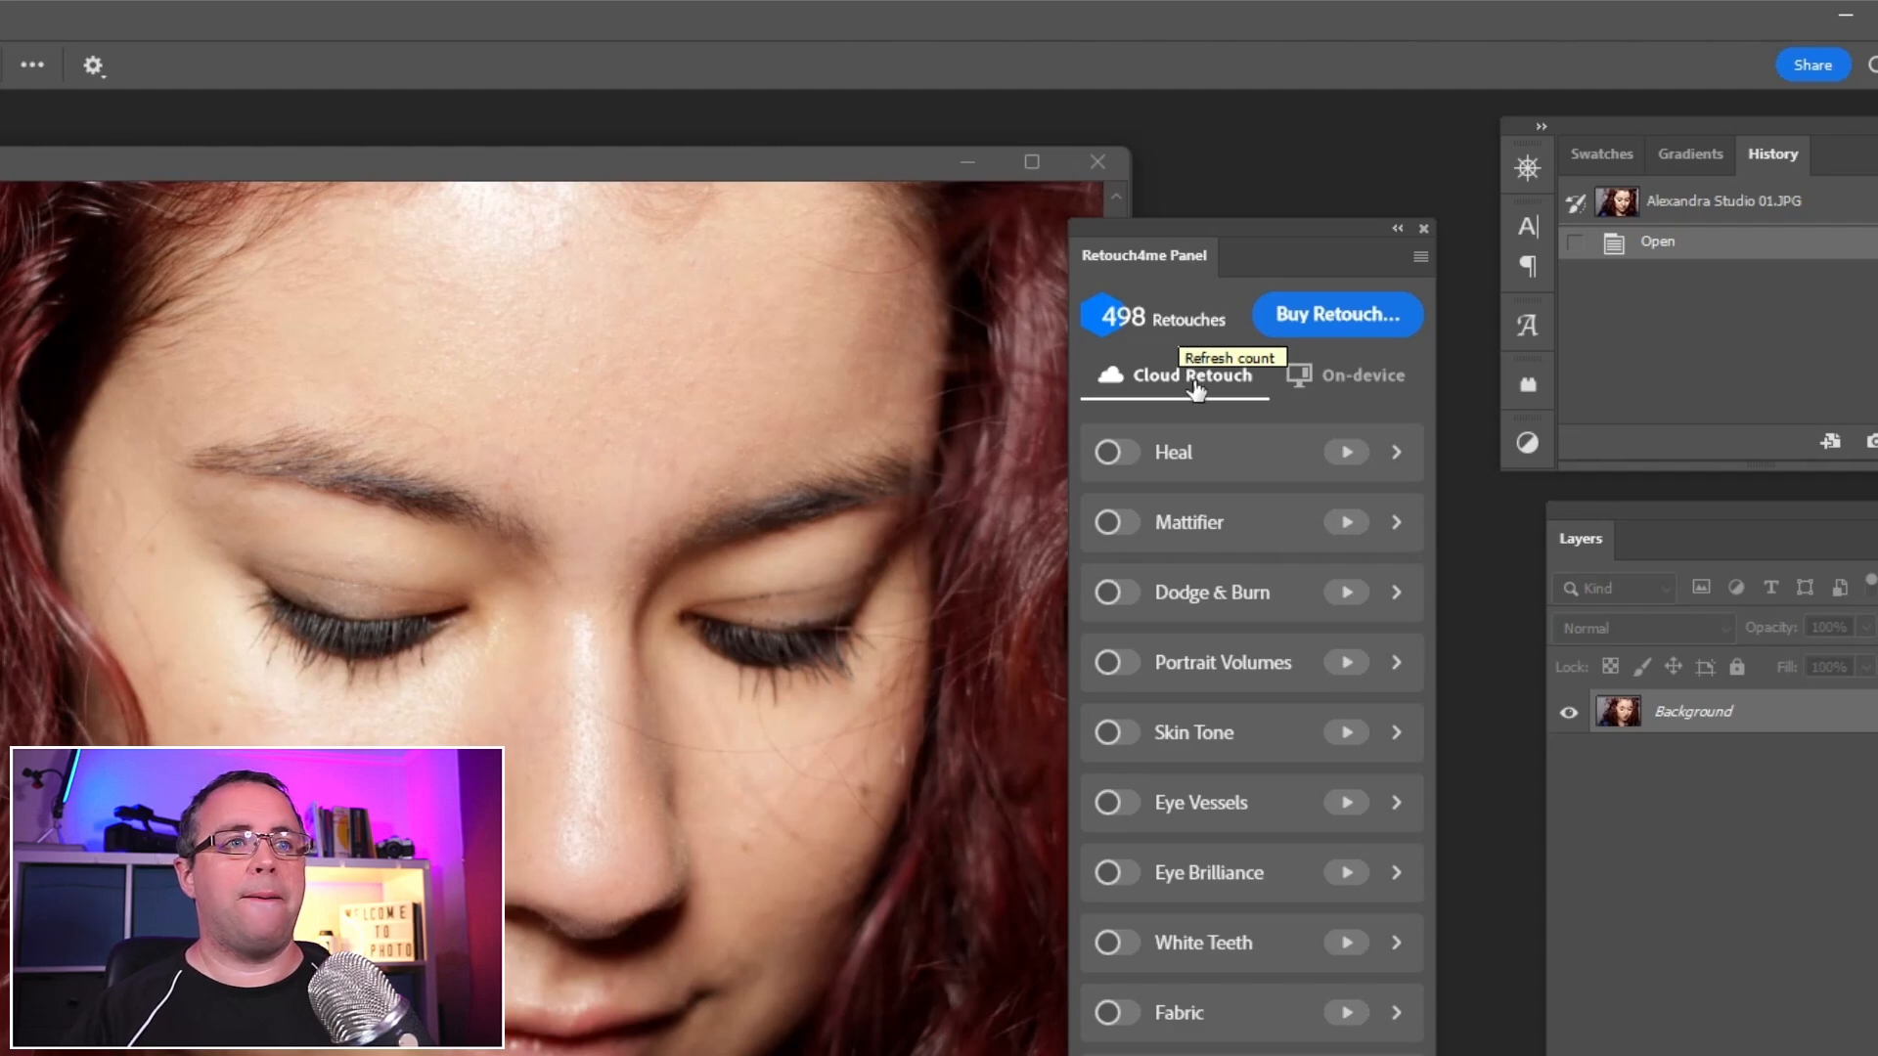
Step: Compare the On-device and Cloud Retouch tool lists in the Retouch4me panel, ending on Cloud Retouch
left_click(1358, 381)
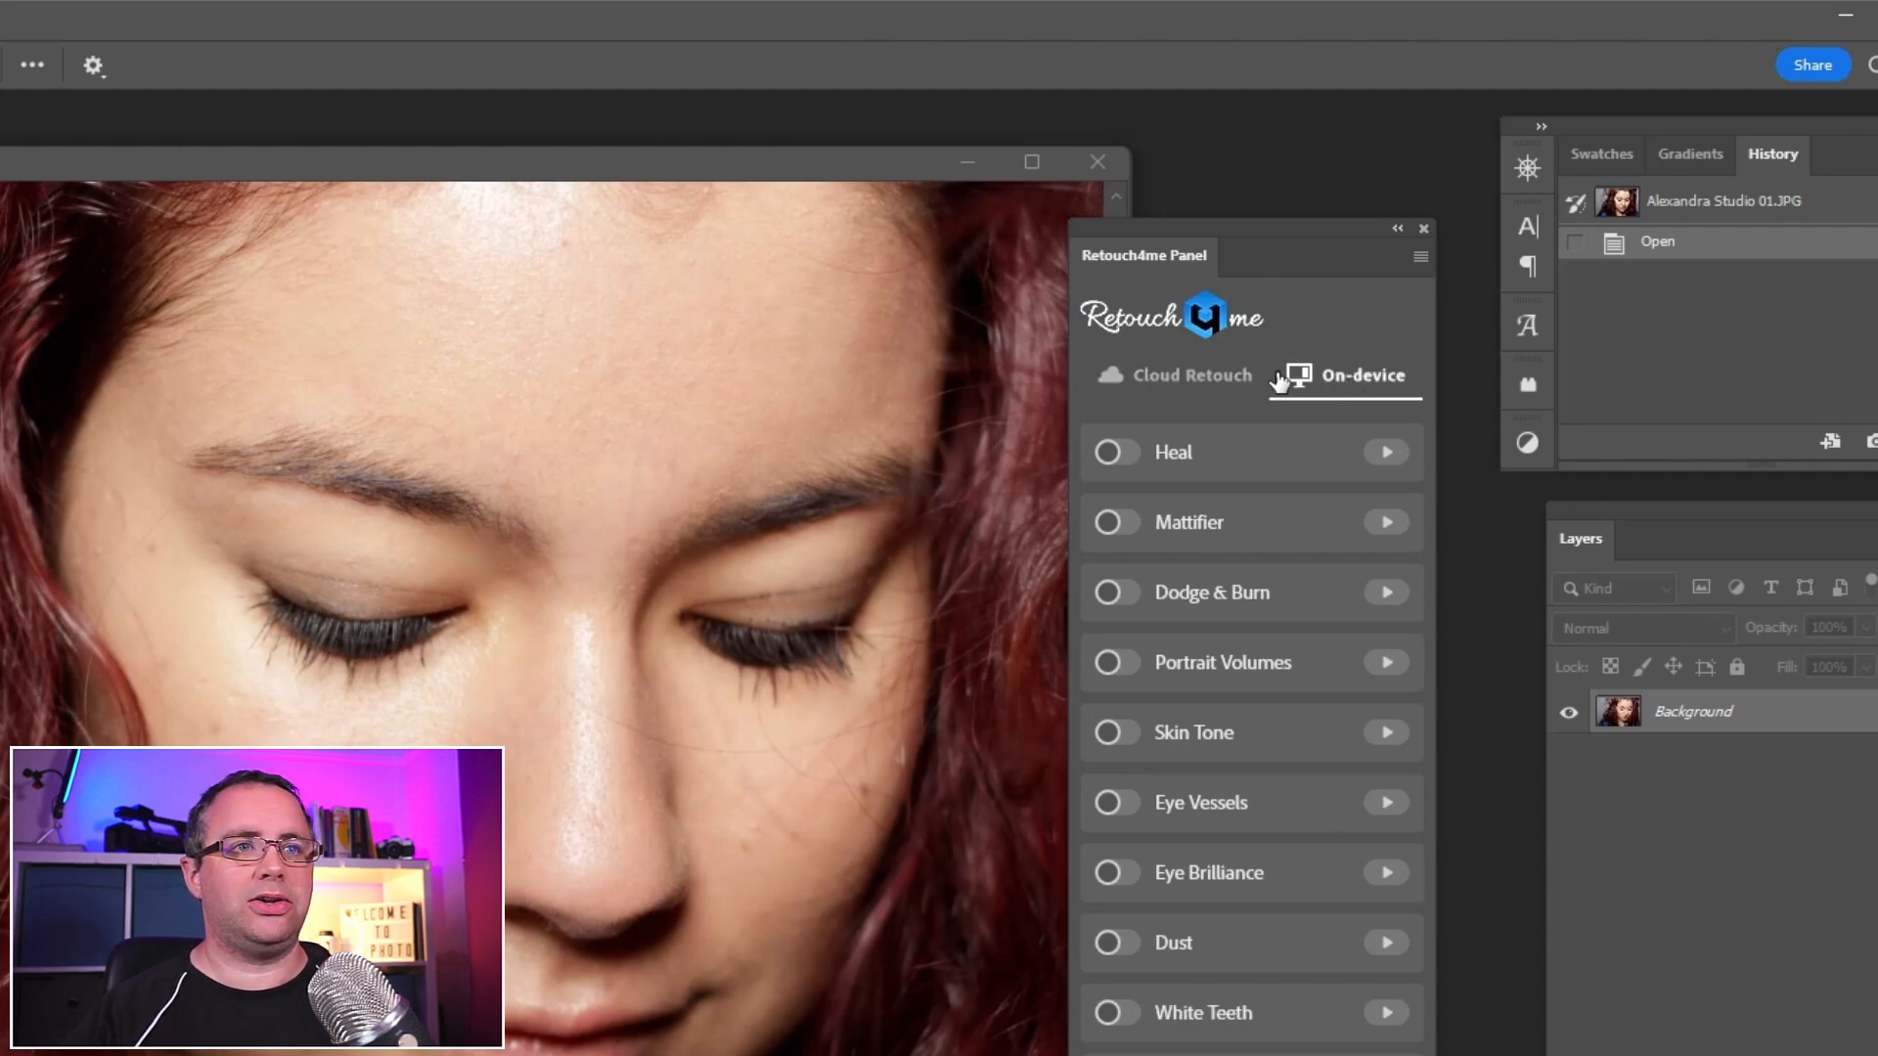
left_click(1212, 381)
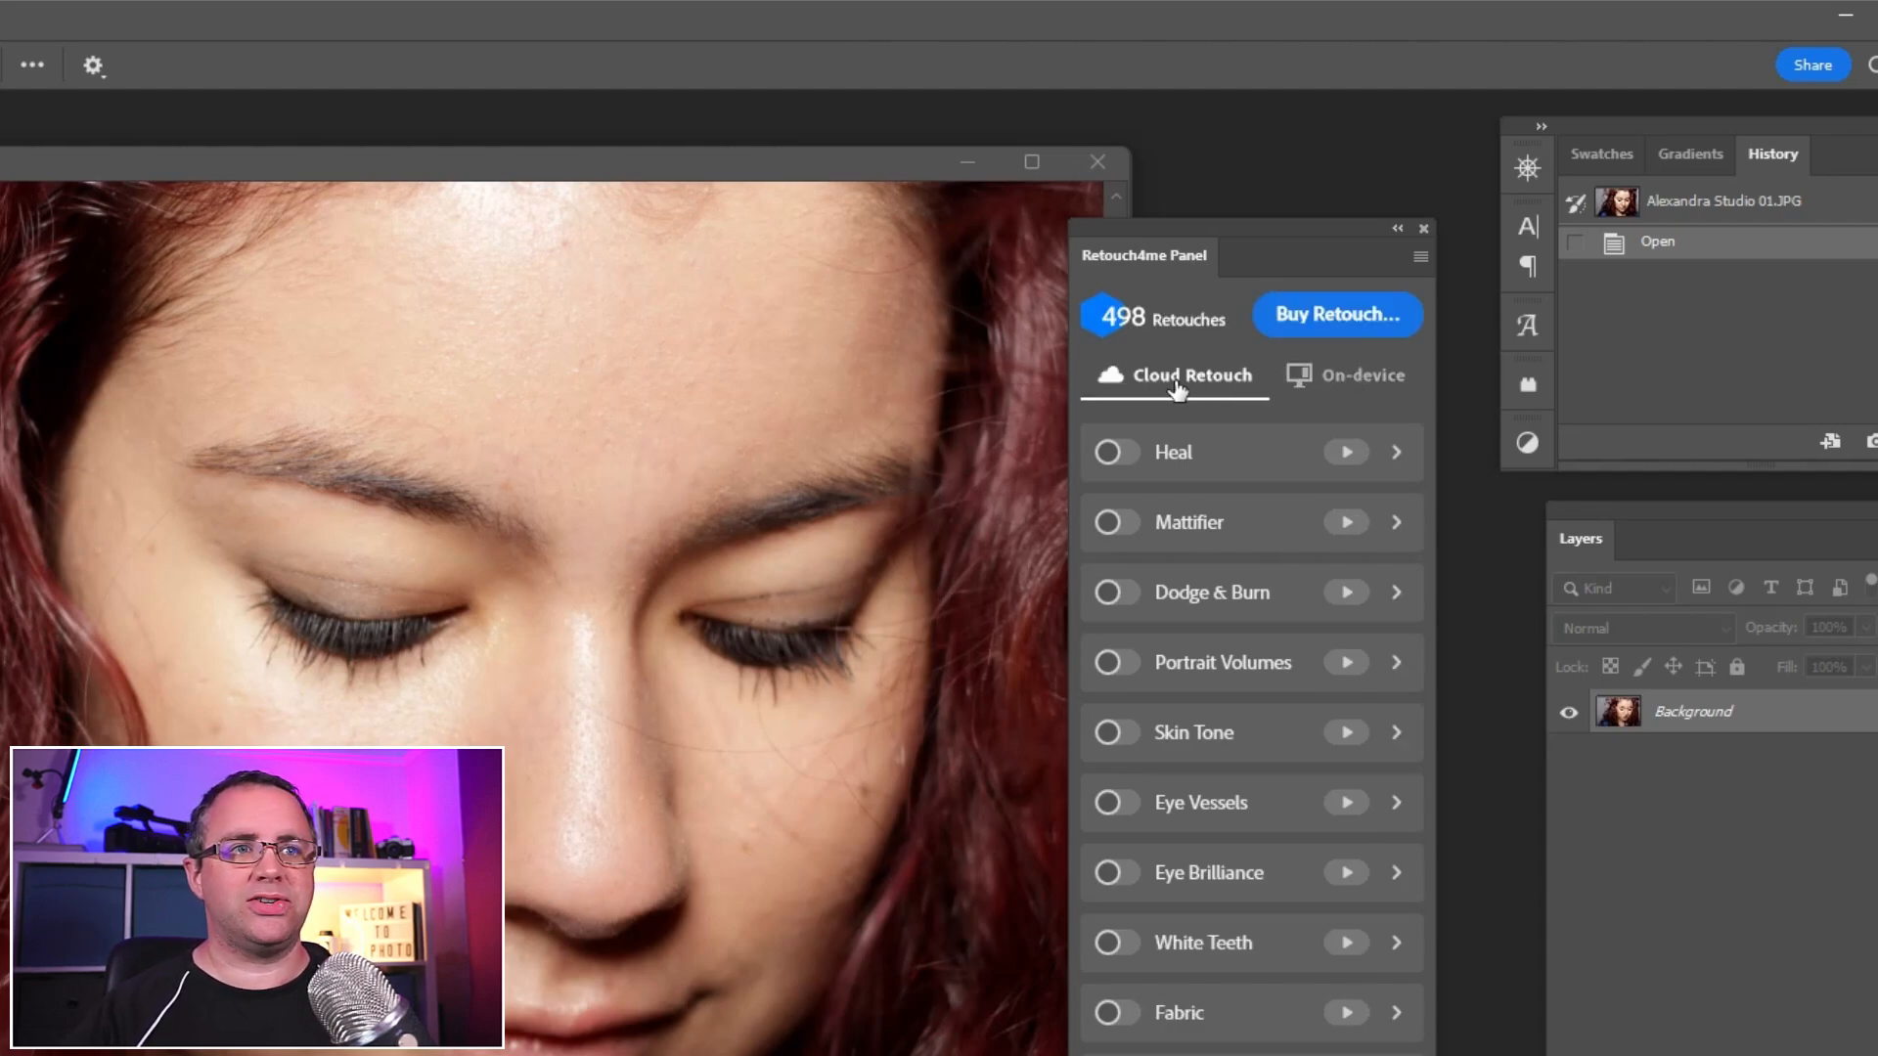
left_click(1324, 383)
left_click(1216, 381)
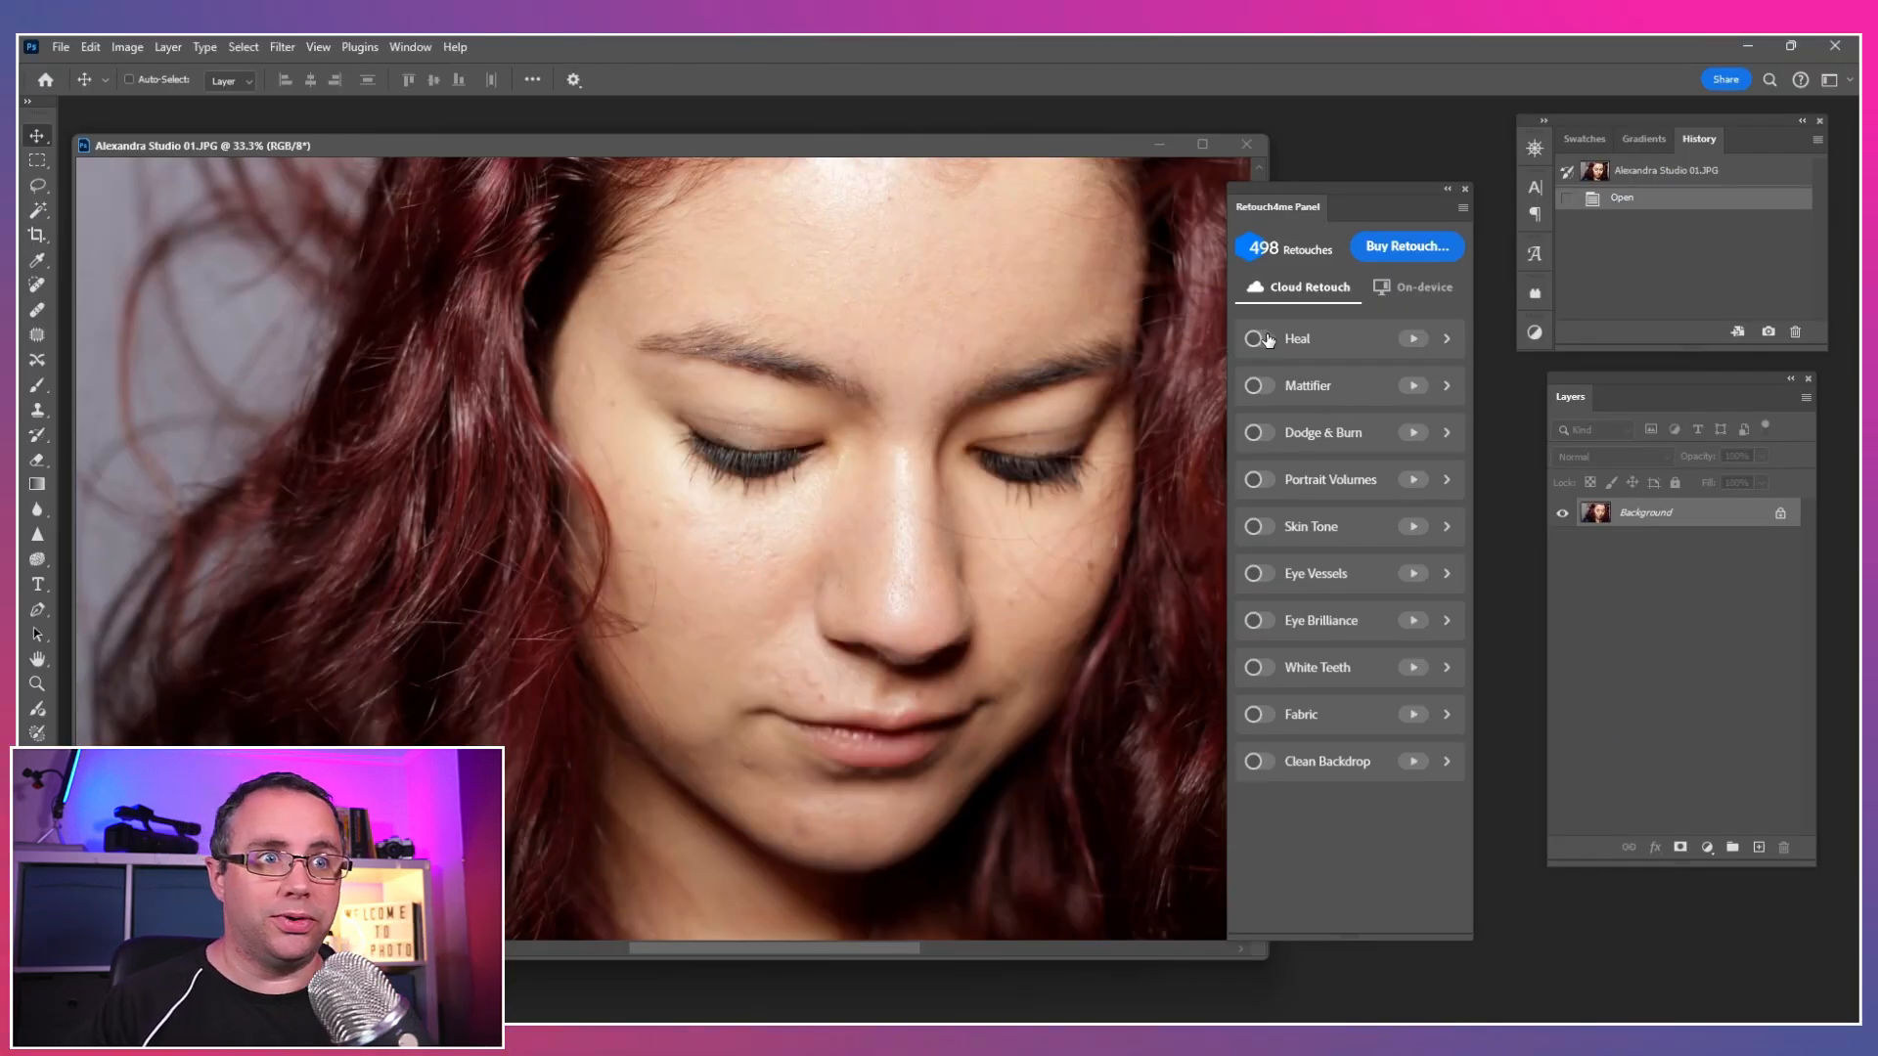
Step: Run a cloud retouch on the red-haired portrait with only Heal enabled
left_click(1269, 339)
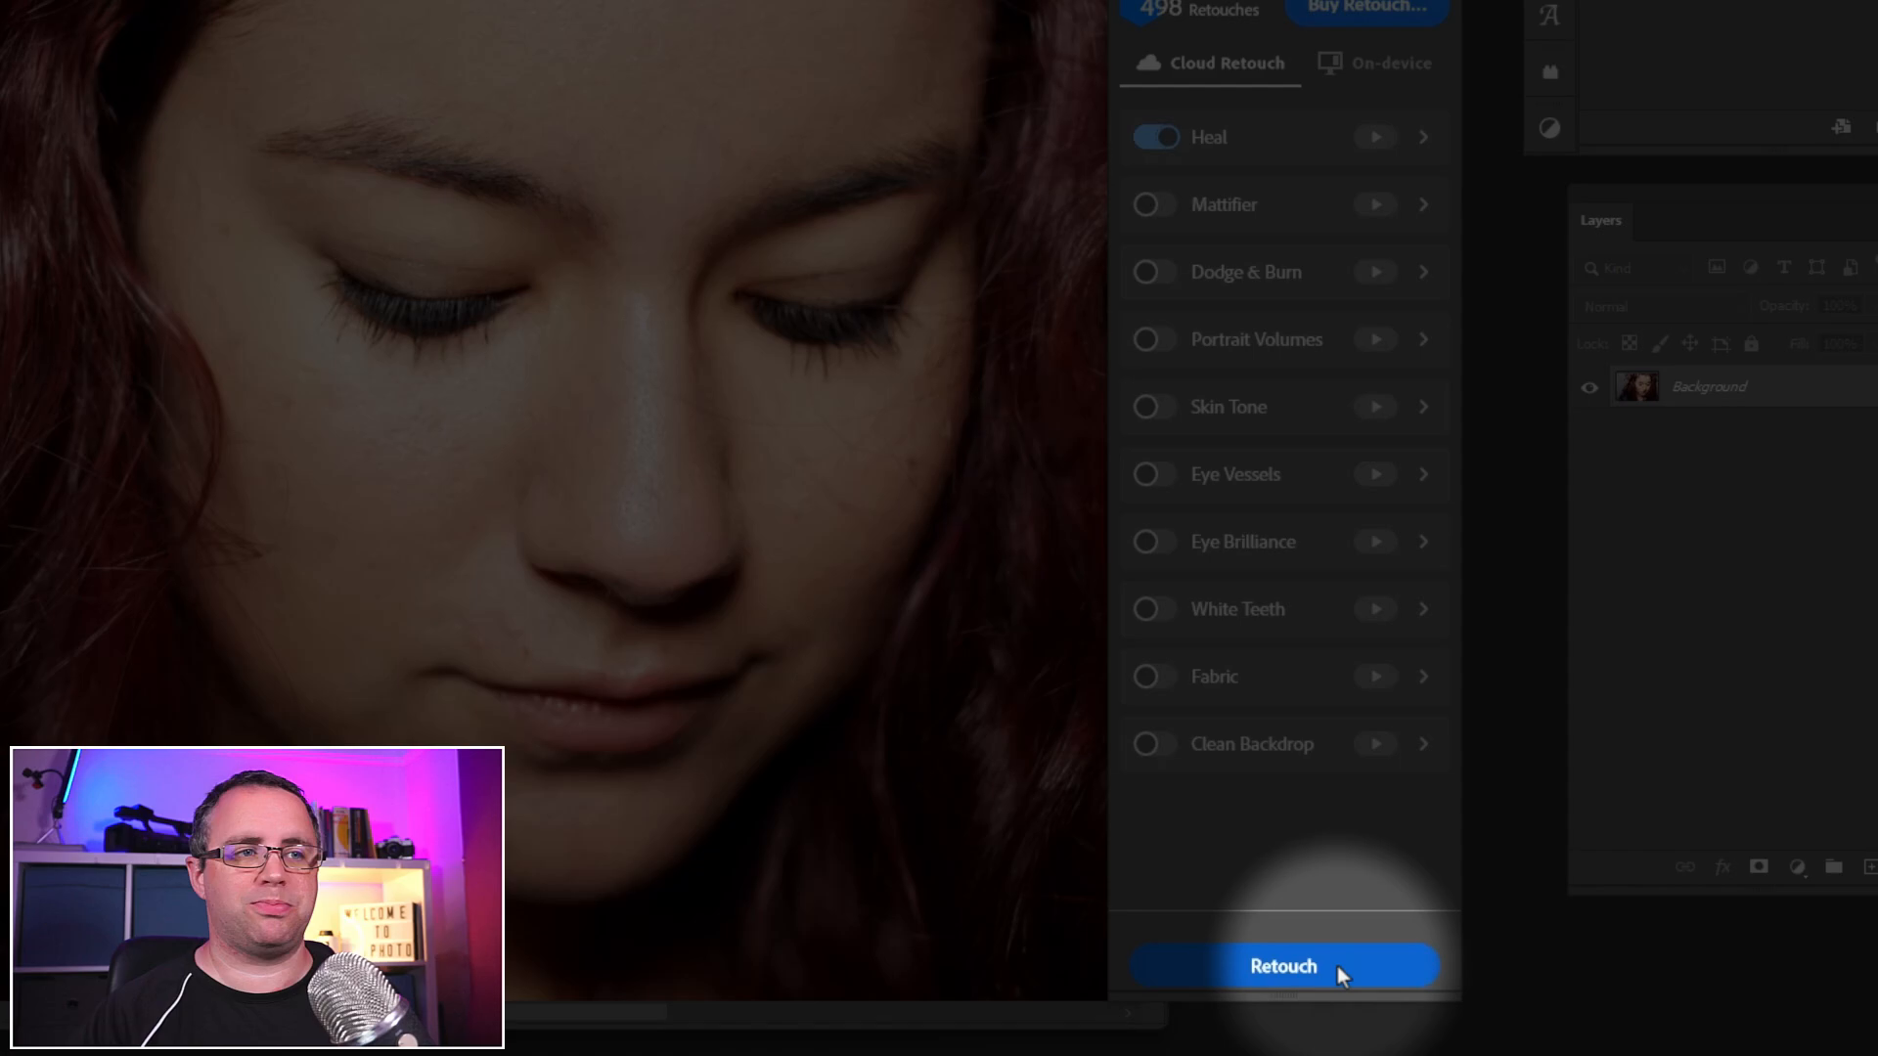
left_click(1281, 967)
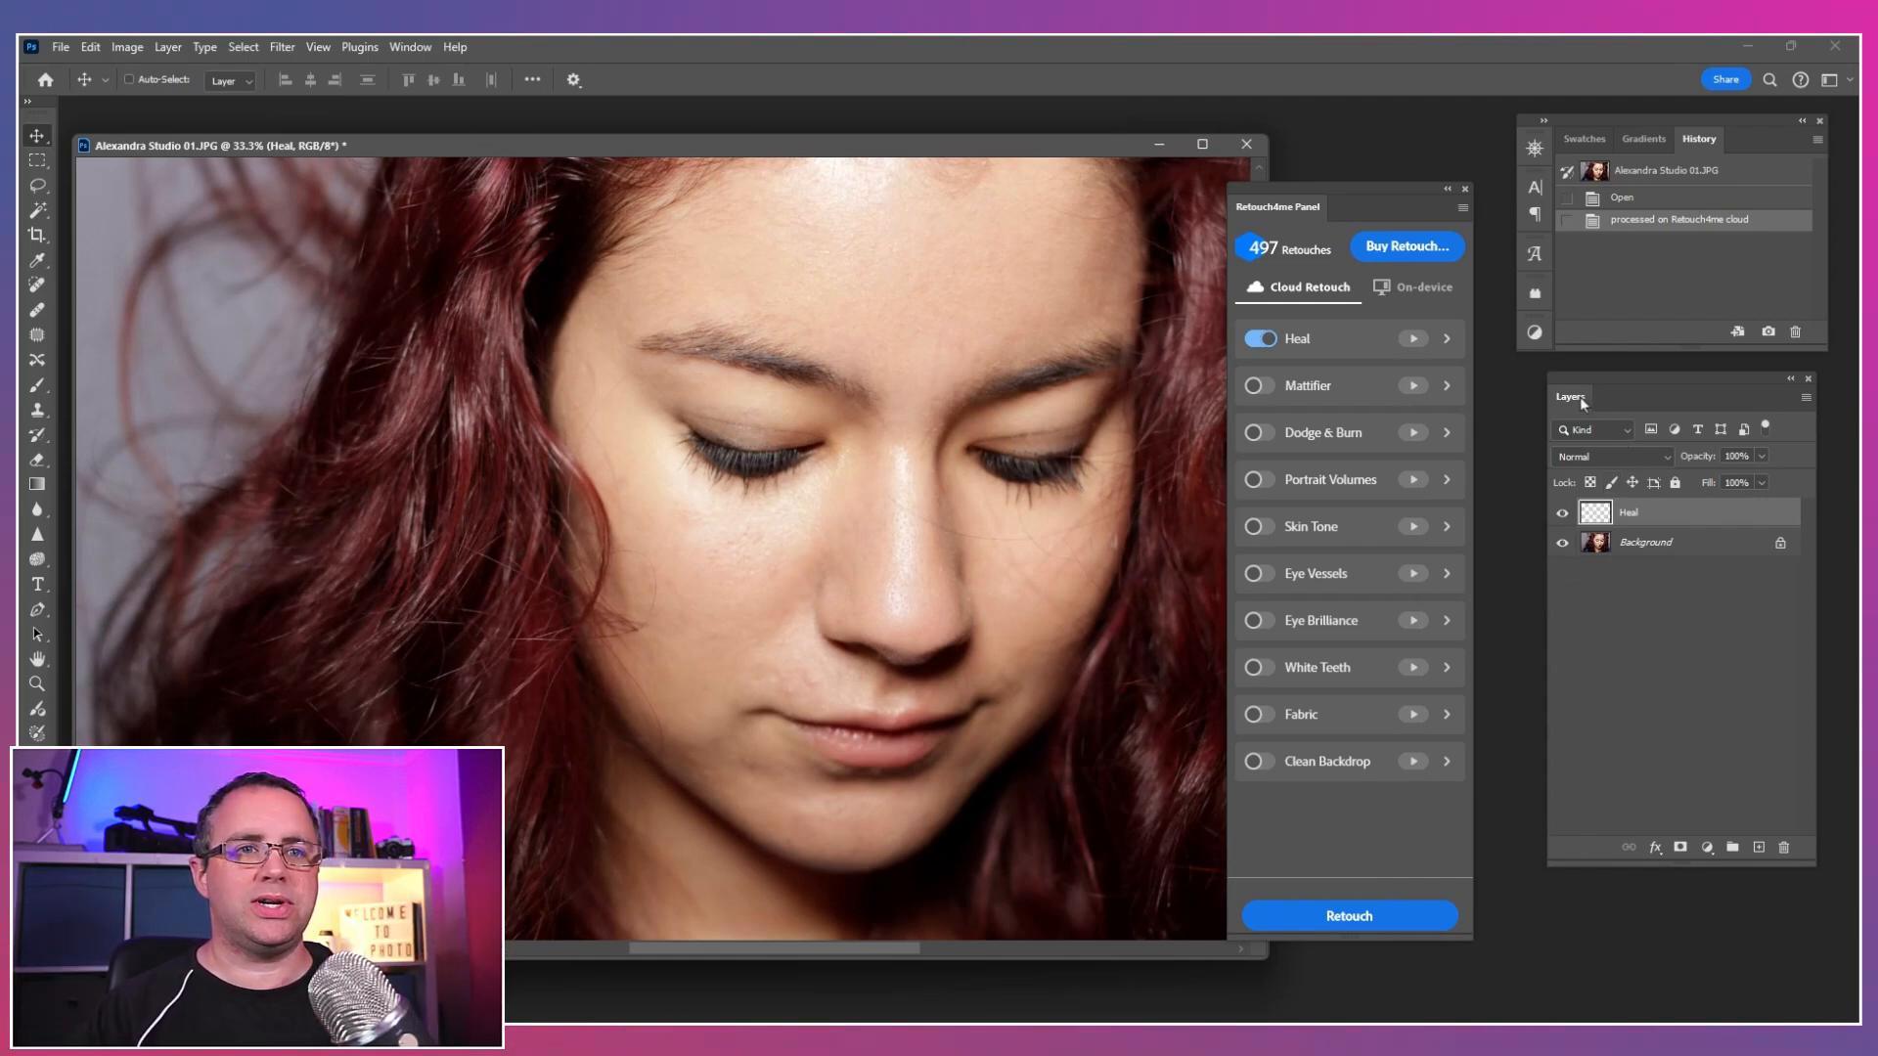
Step: Place the Layers panel beside the subject's face and move the Retouch4me panel clear of the image
left_click_drag(1581, 396, 1212, 570)
left_click_drag(1058, 578, 885, 377)
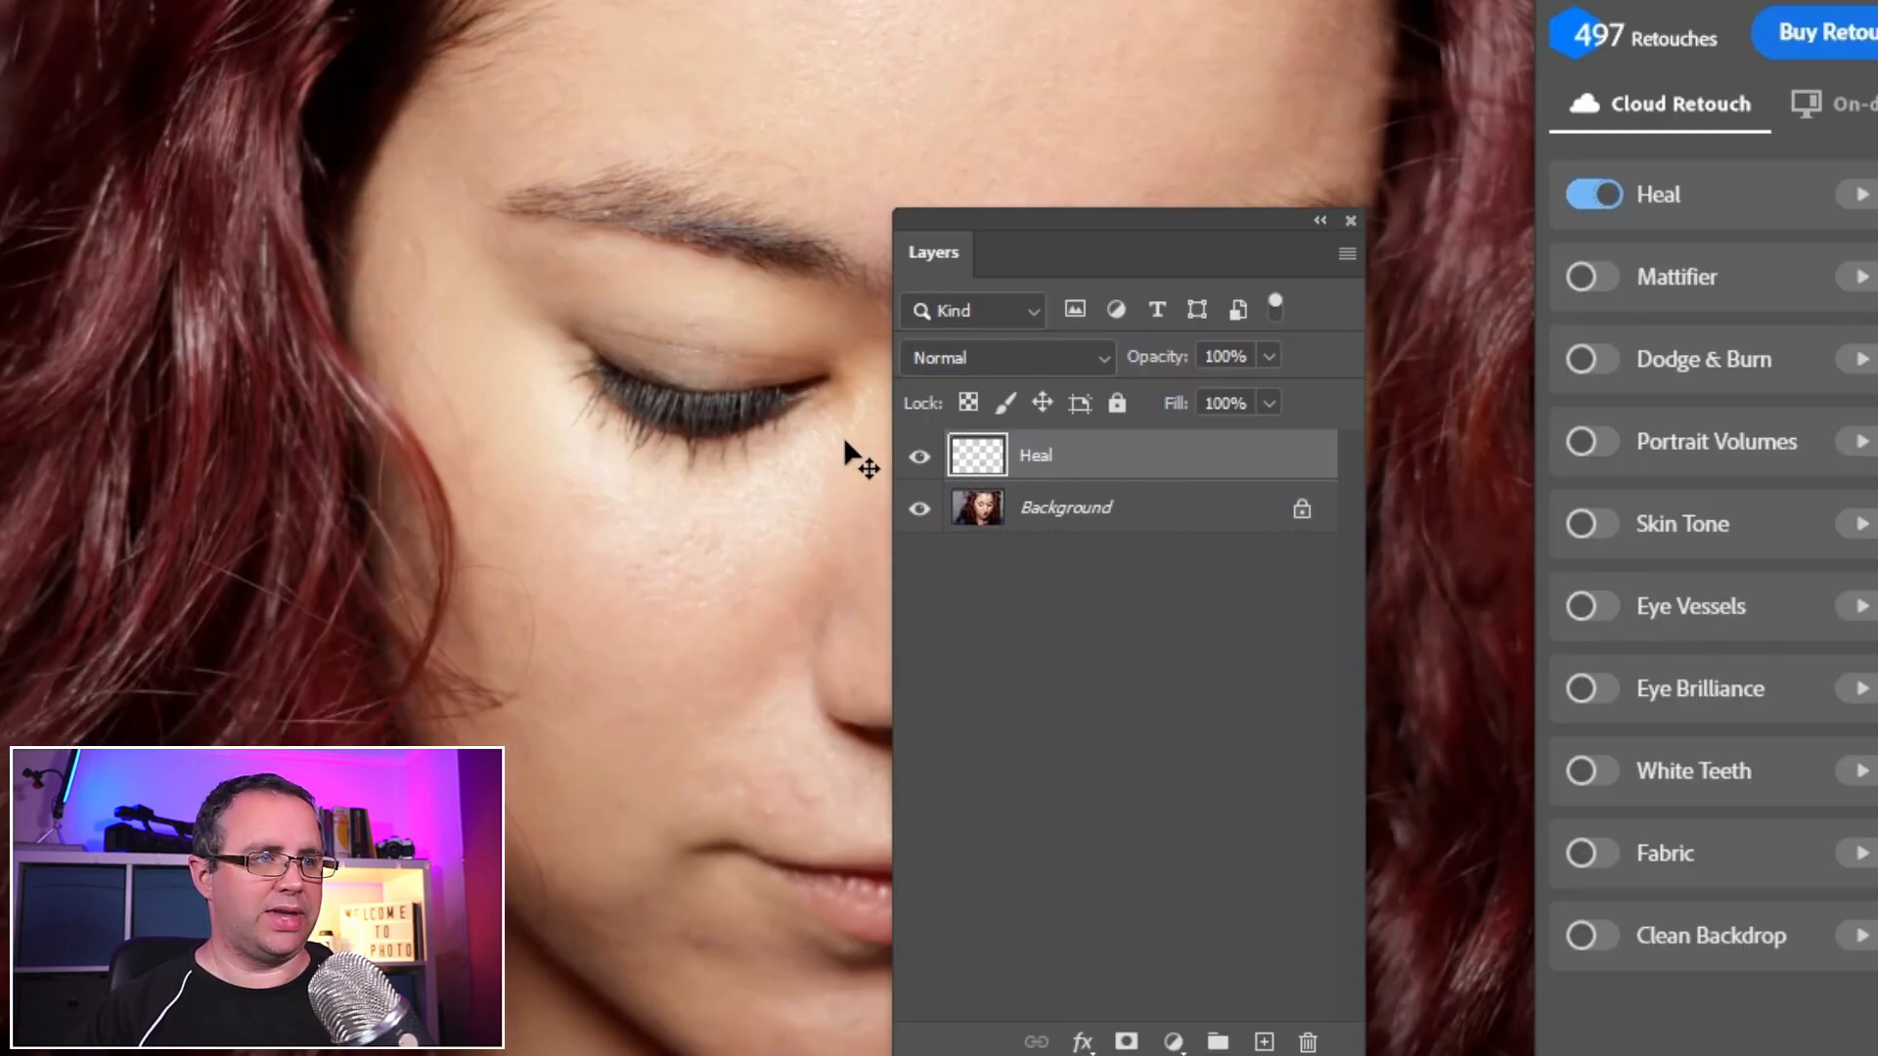
left_click_drag(1379, 190, 1640, 188)
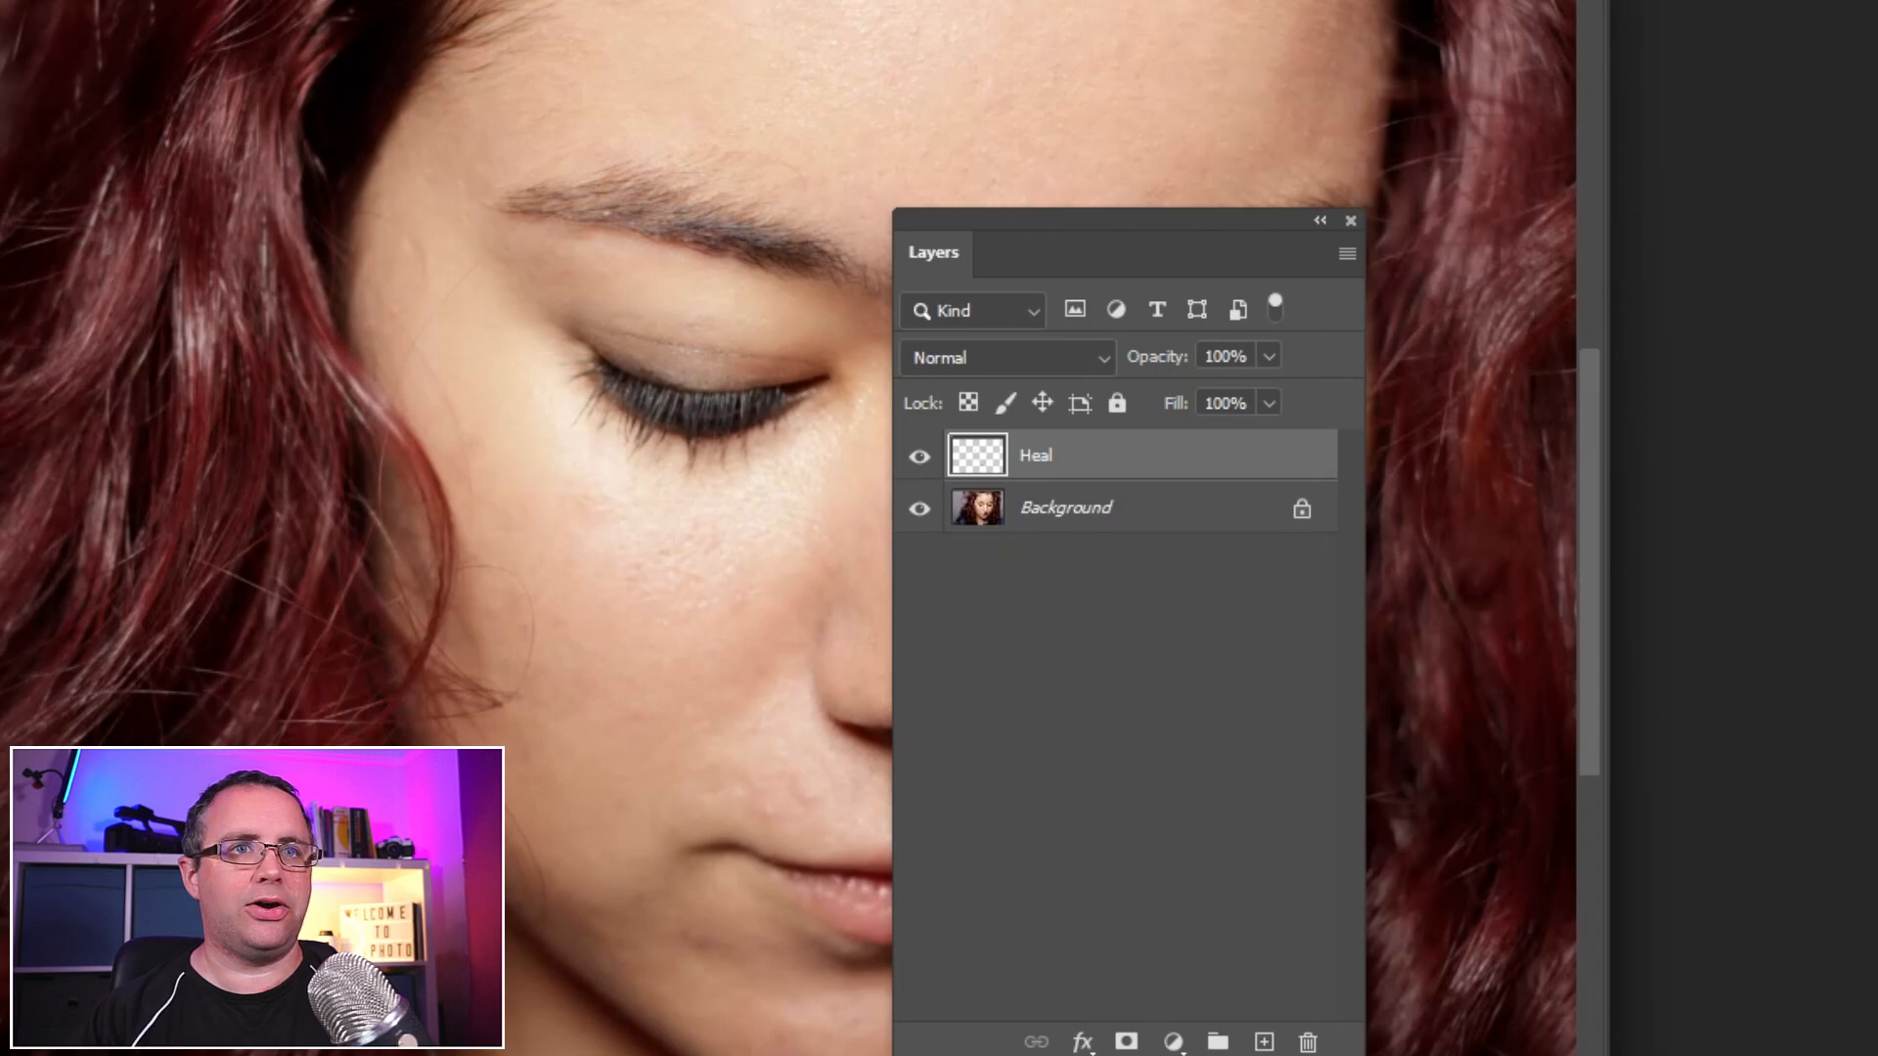
left_click_drag(1000, 360, 1325, 362)
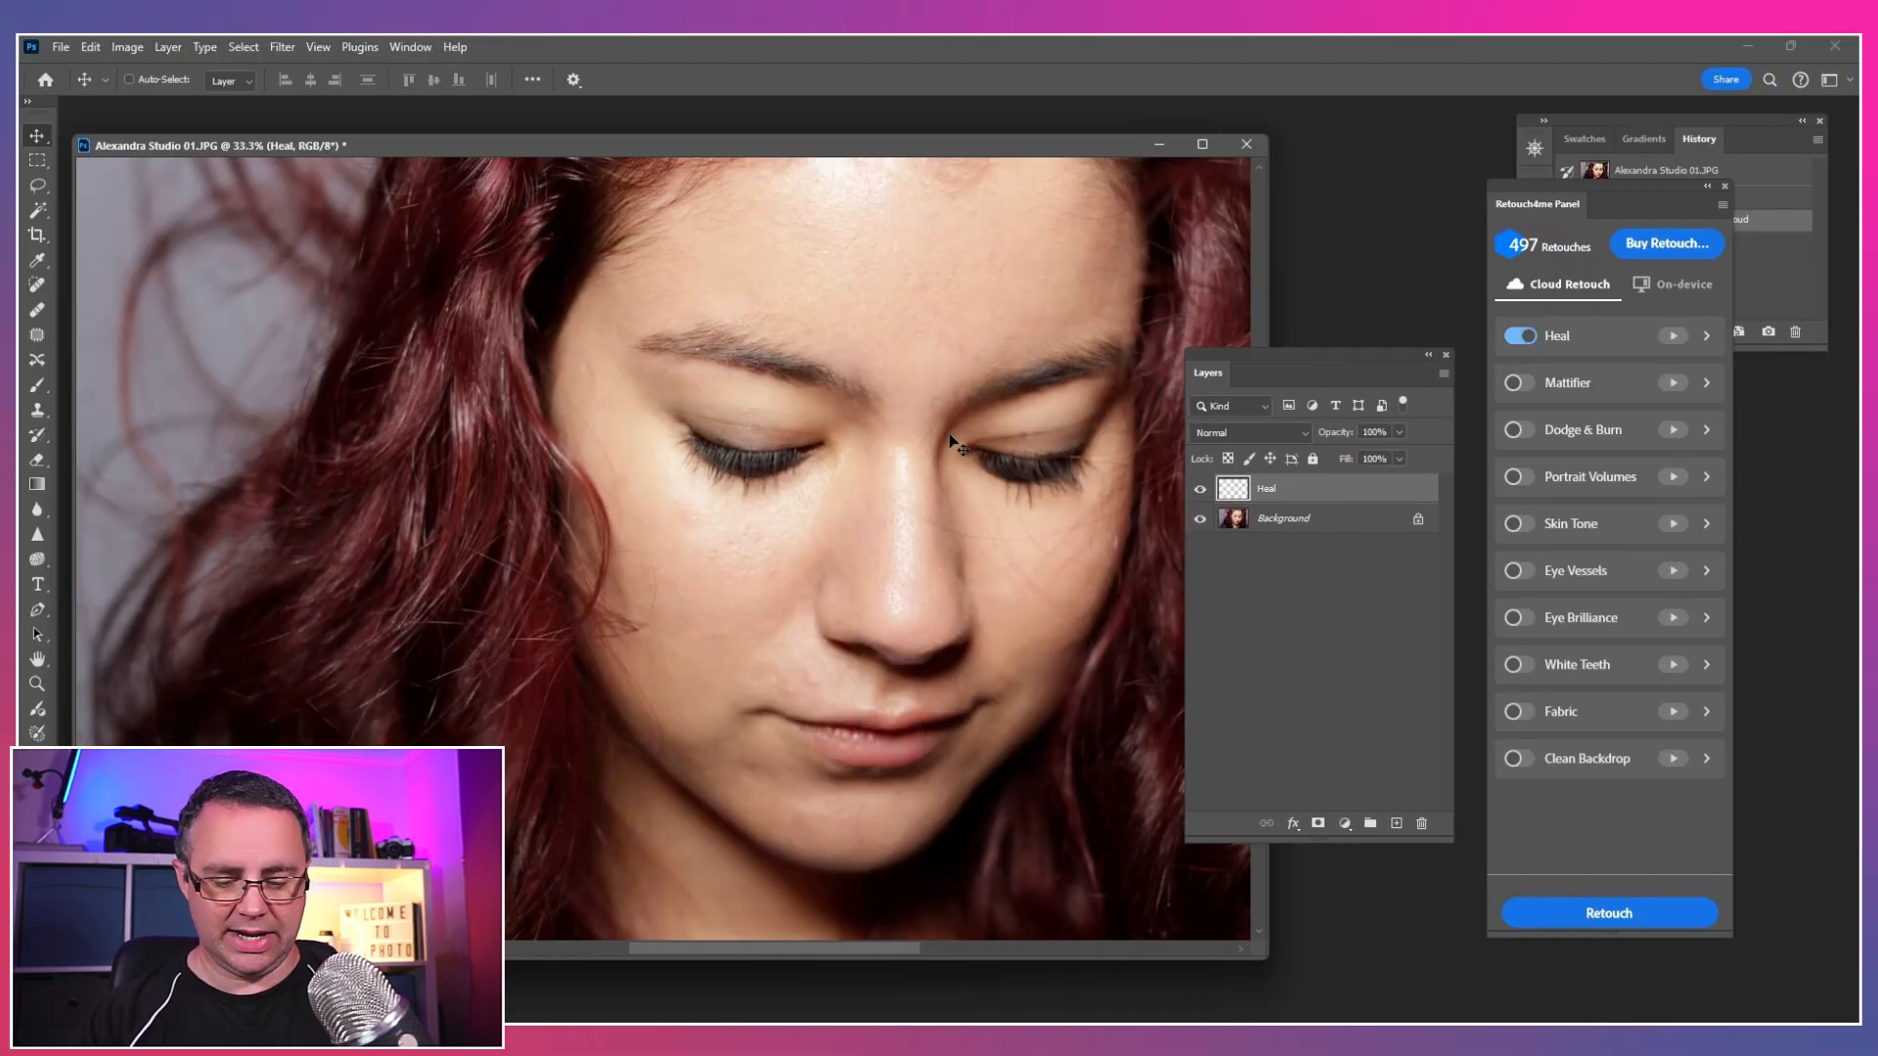
Step: Examine the Heal layer's corrections at 50% zoom, comparing before and after and isolating the layer from the Background
key("ctrl+plus")
scroll(665, 427, "down", 3)
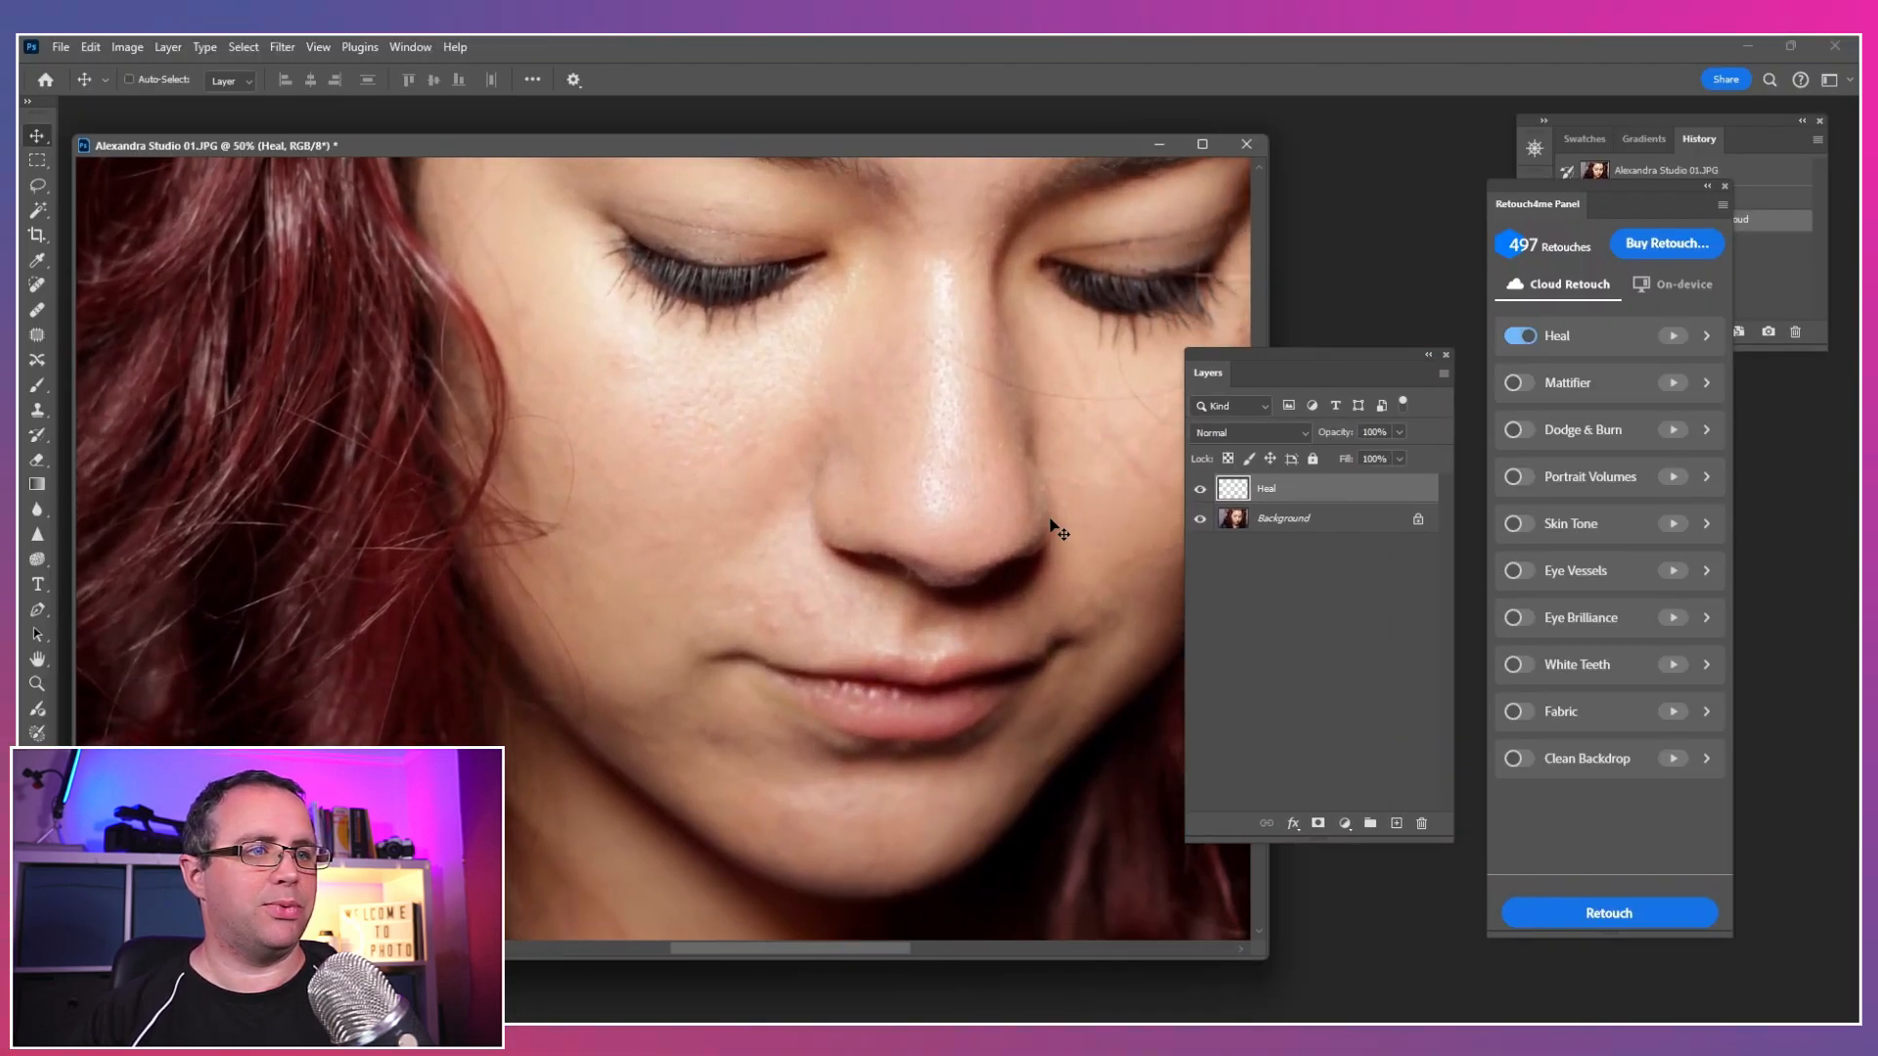
left_click(1198, 493)
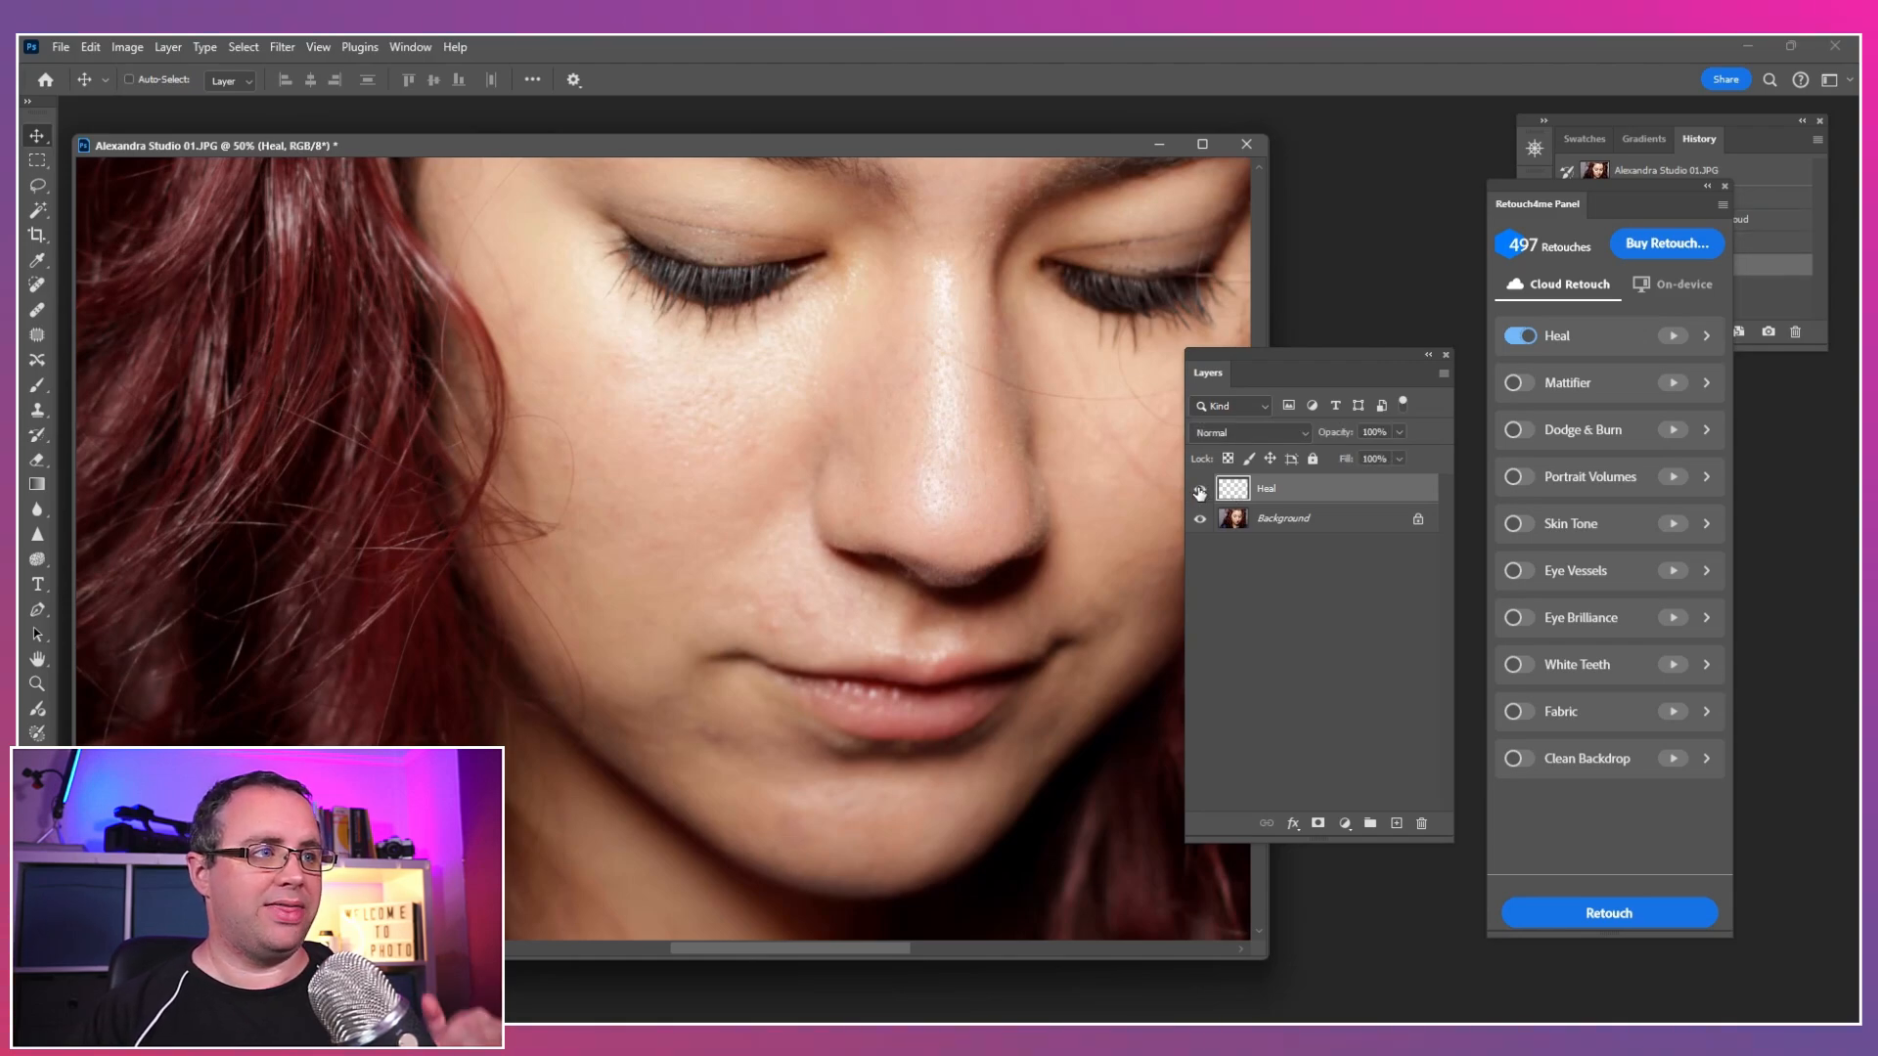
left_click(1199, 489)
left_click(1199, 520)
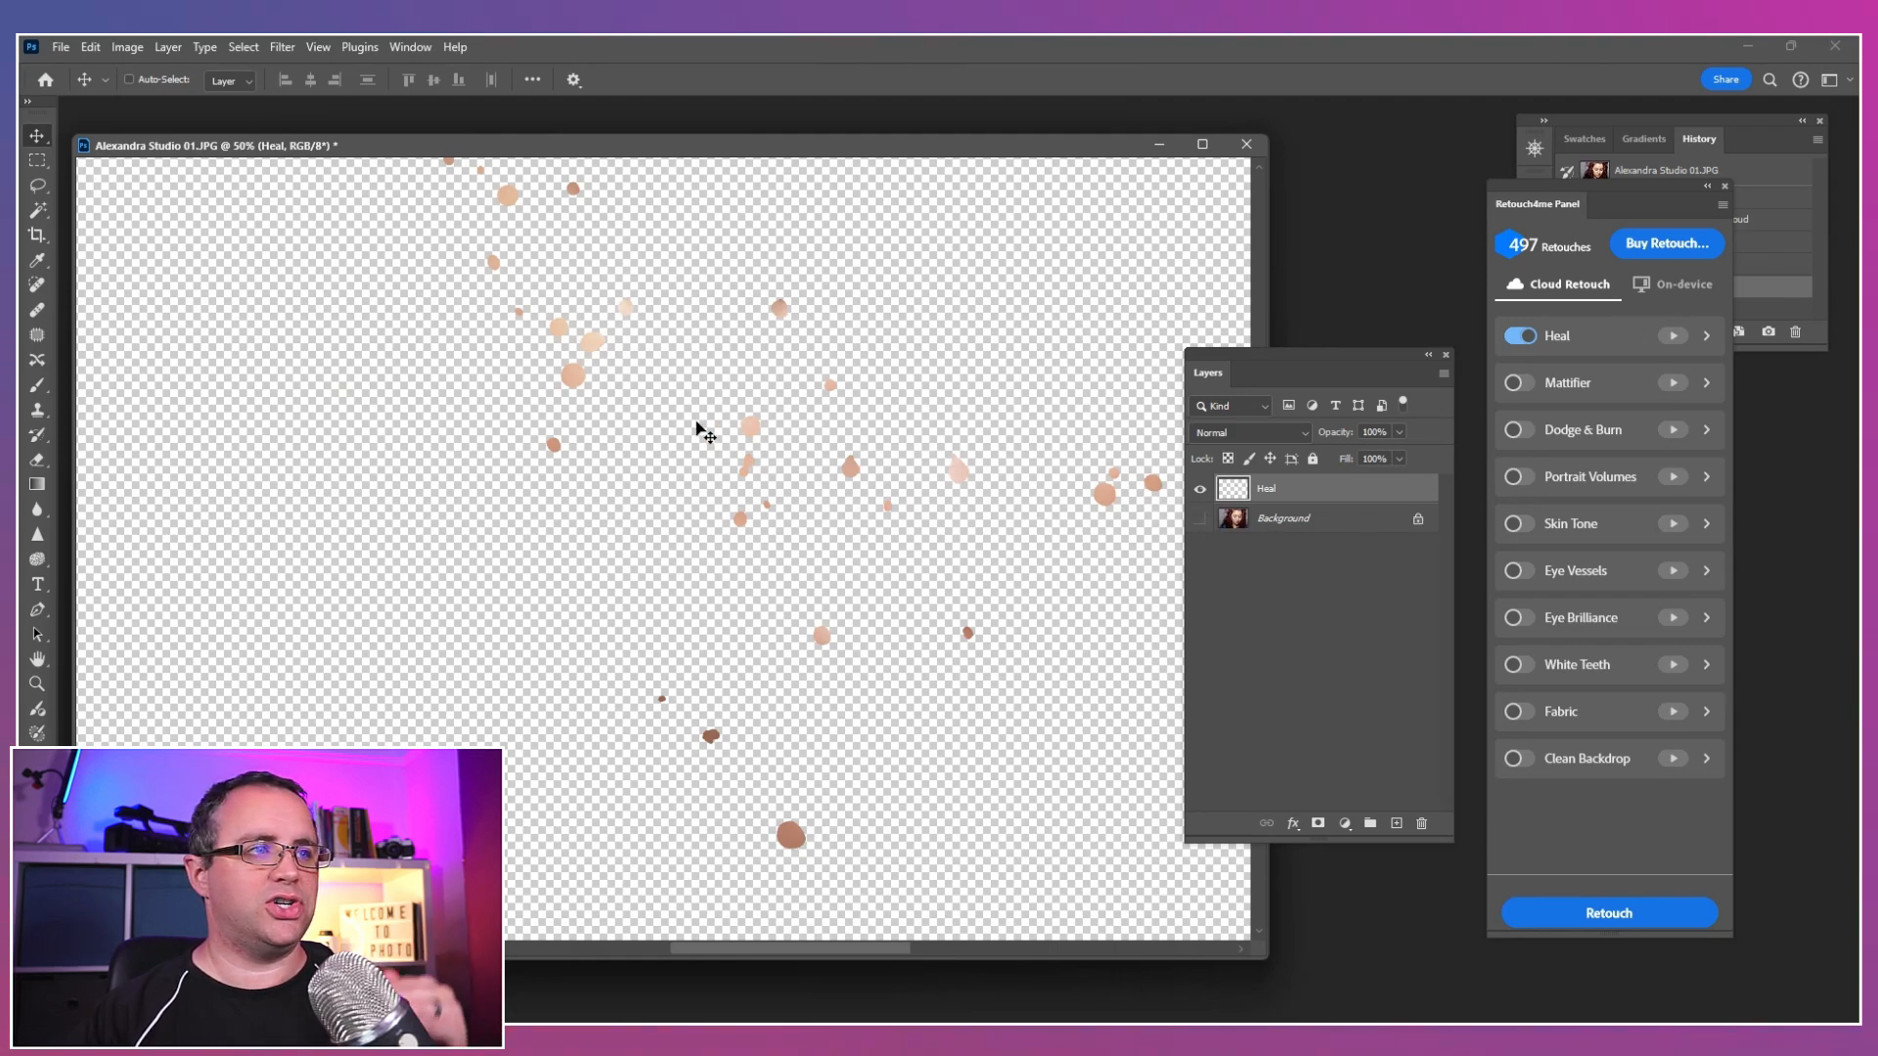
left_click(1200, 521)
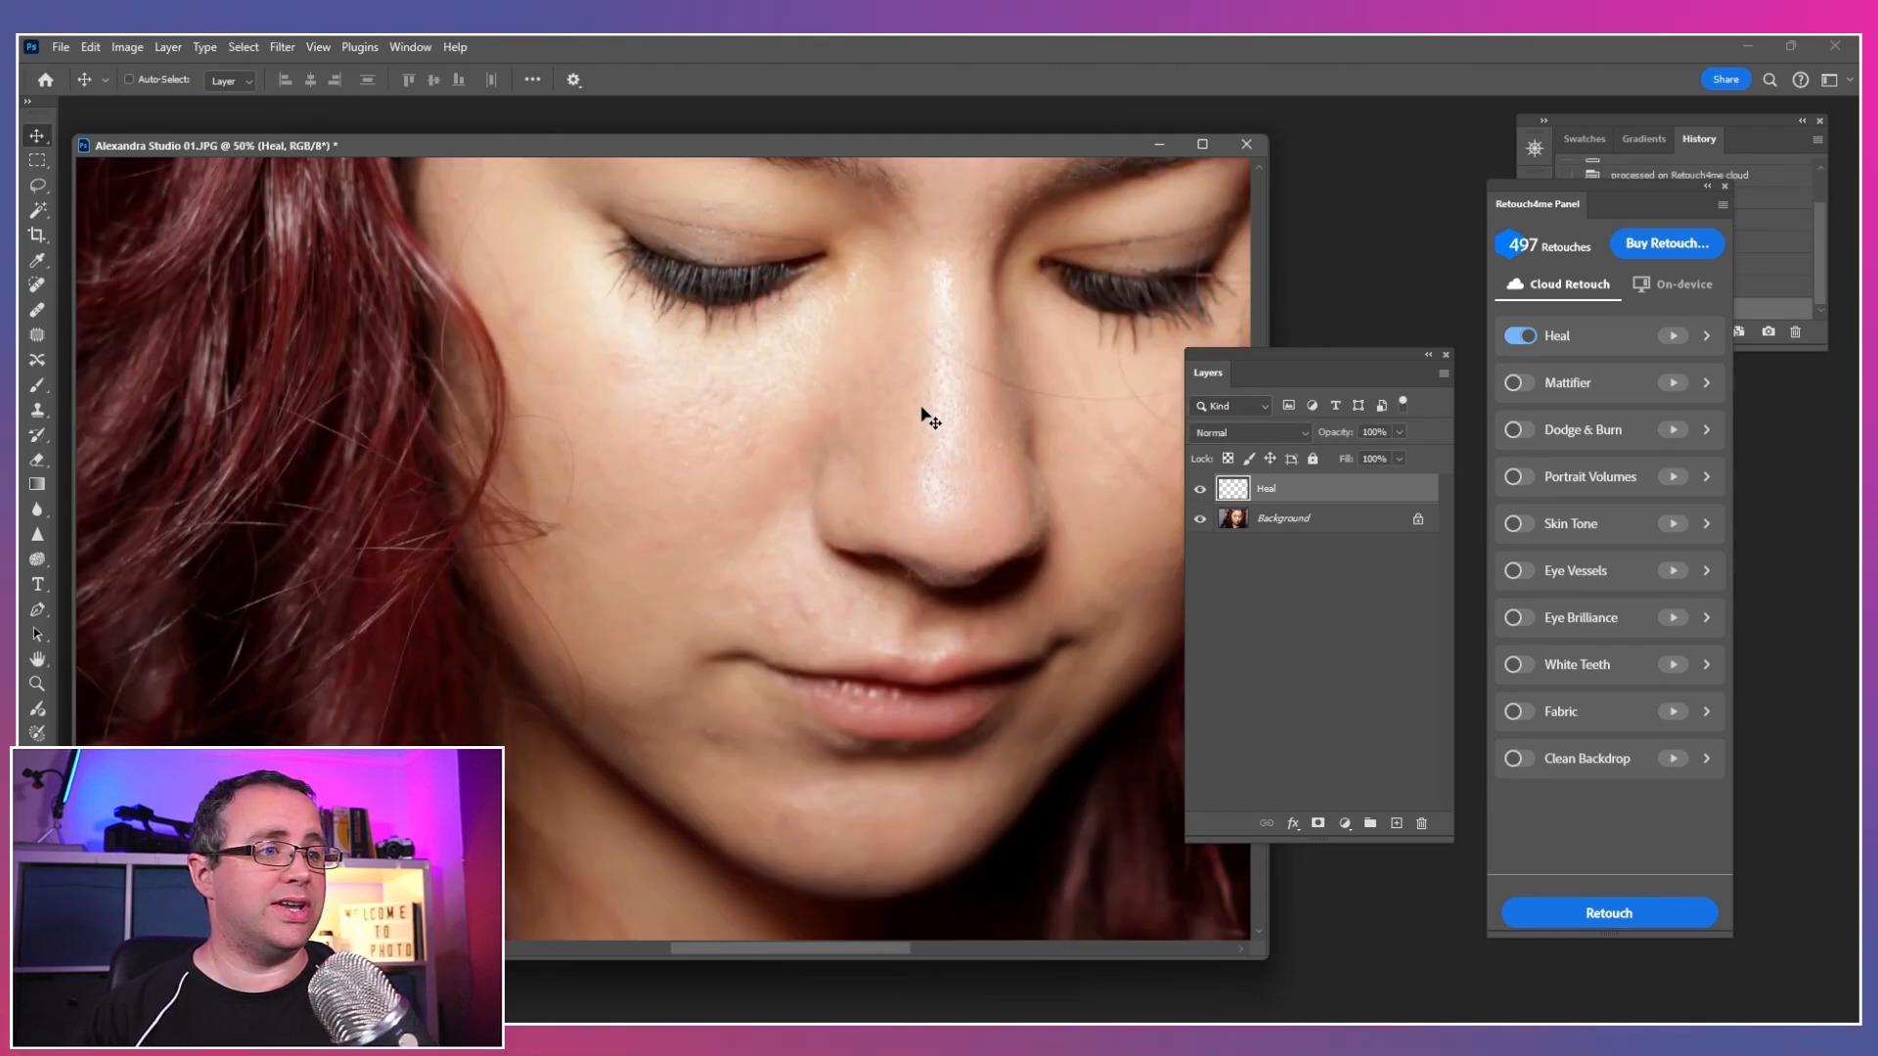
Step: Compare the forehead, eye area and cheeks with the Heal layer hidden and shown
left_click_drag(921, 409, 796, 811)
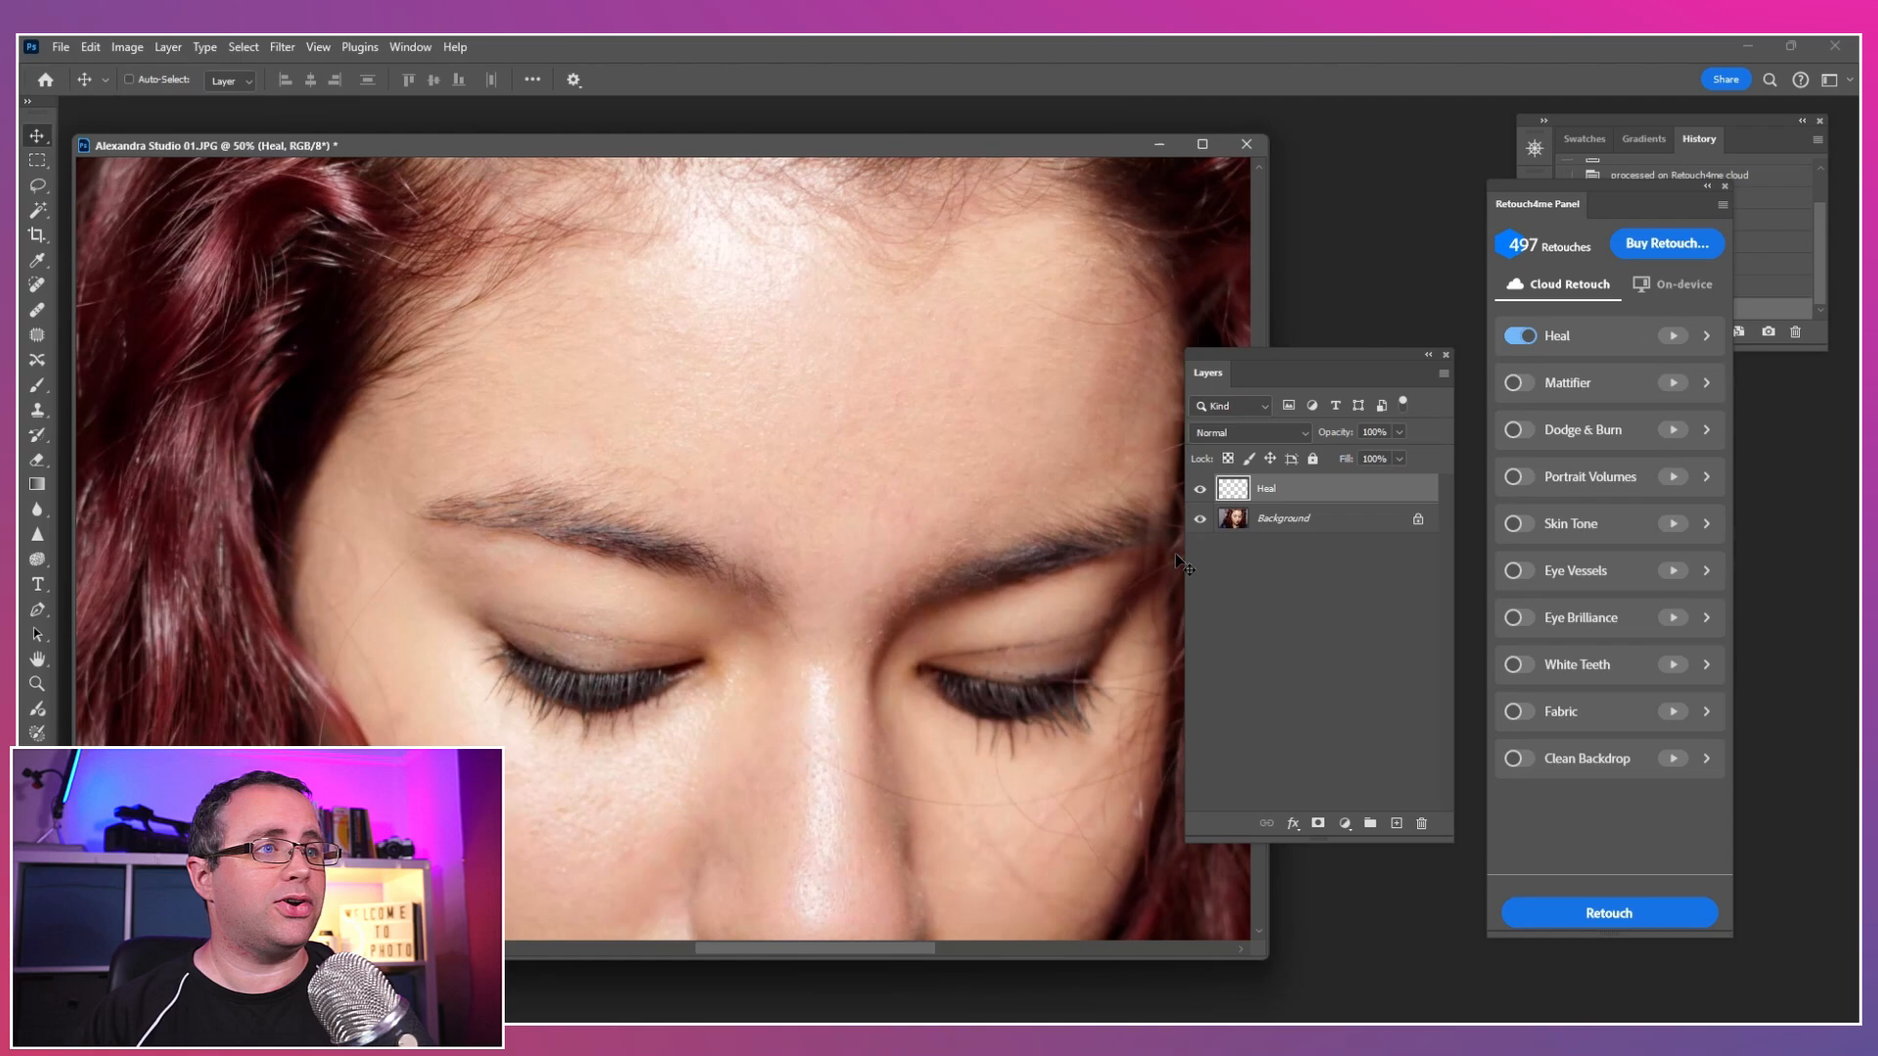
left_click(1200, 489)
left_click(1200, 489)
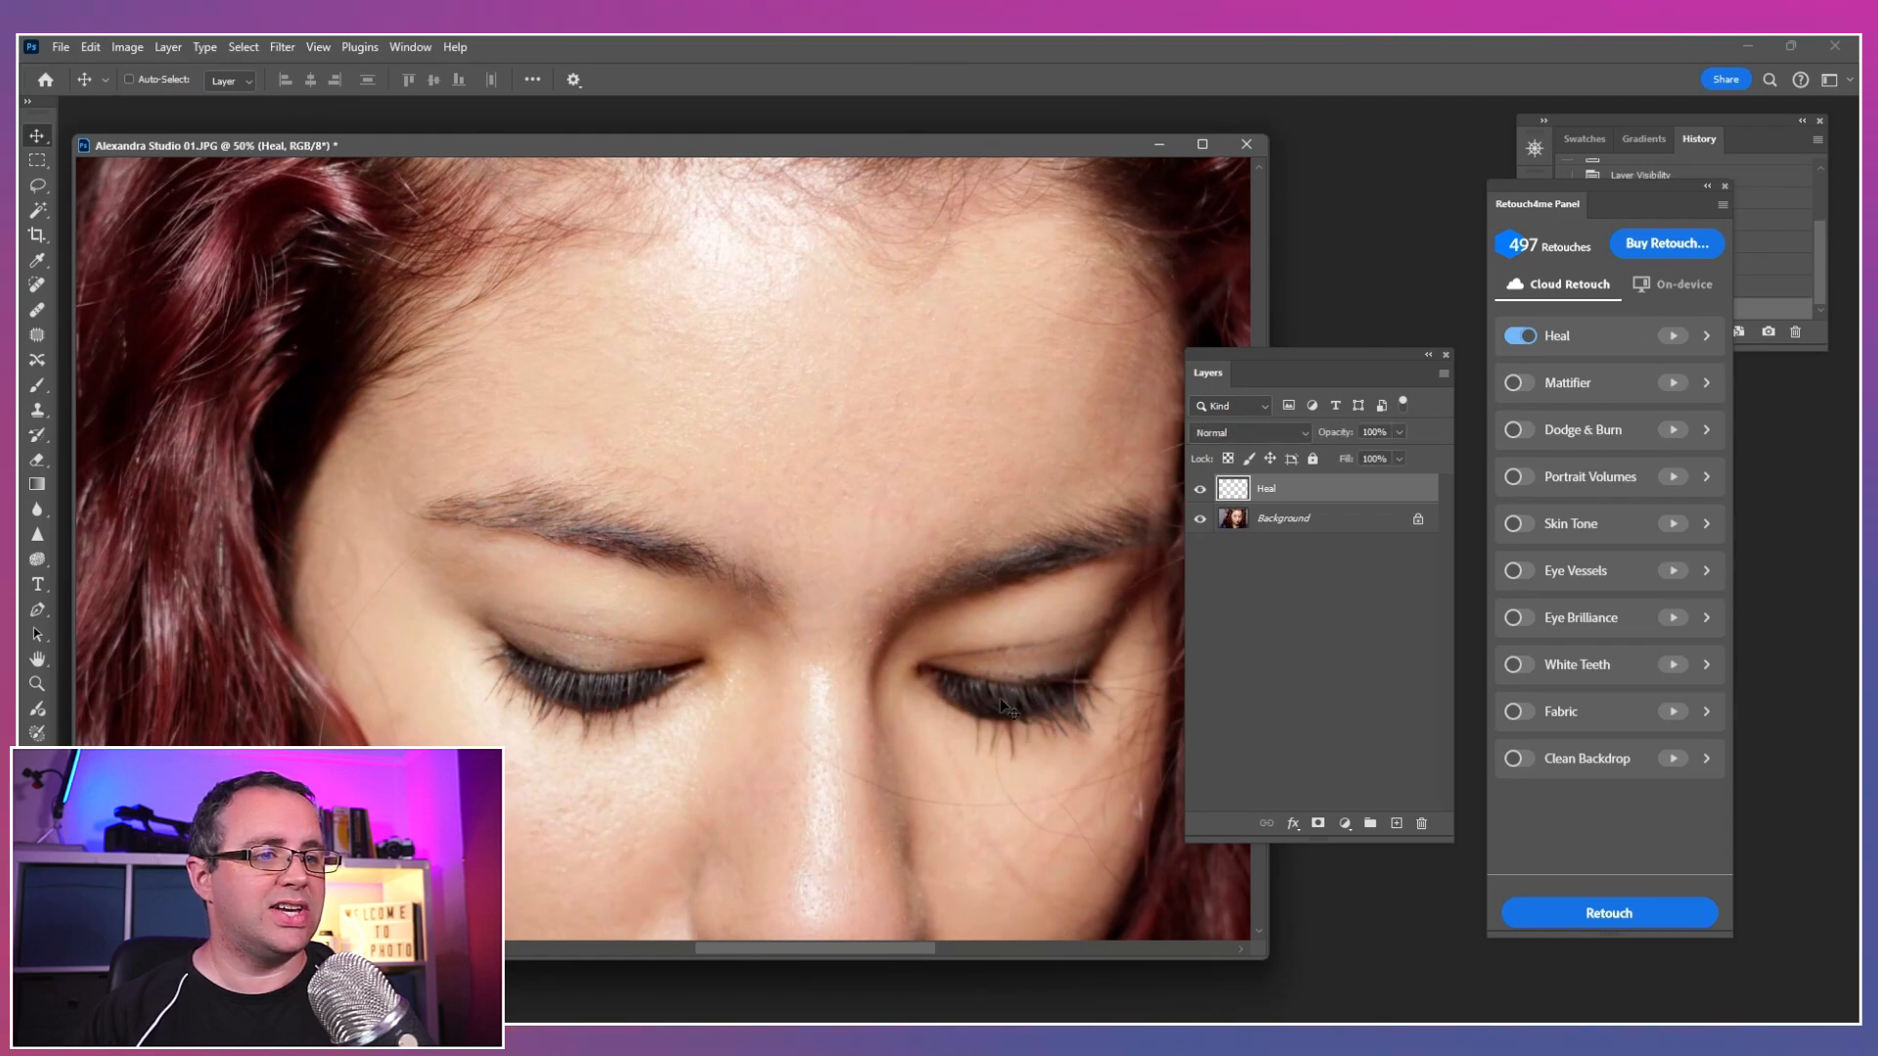
left_click_drag(885, 707, 954, 580)
left_click(1200, 489)
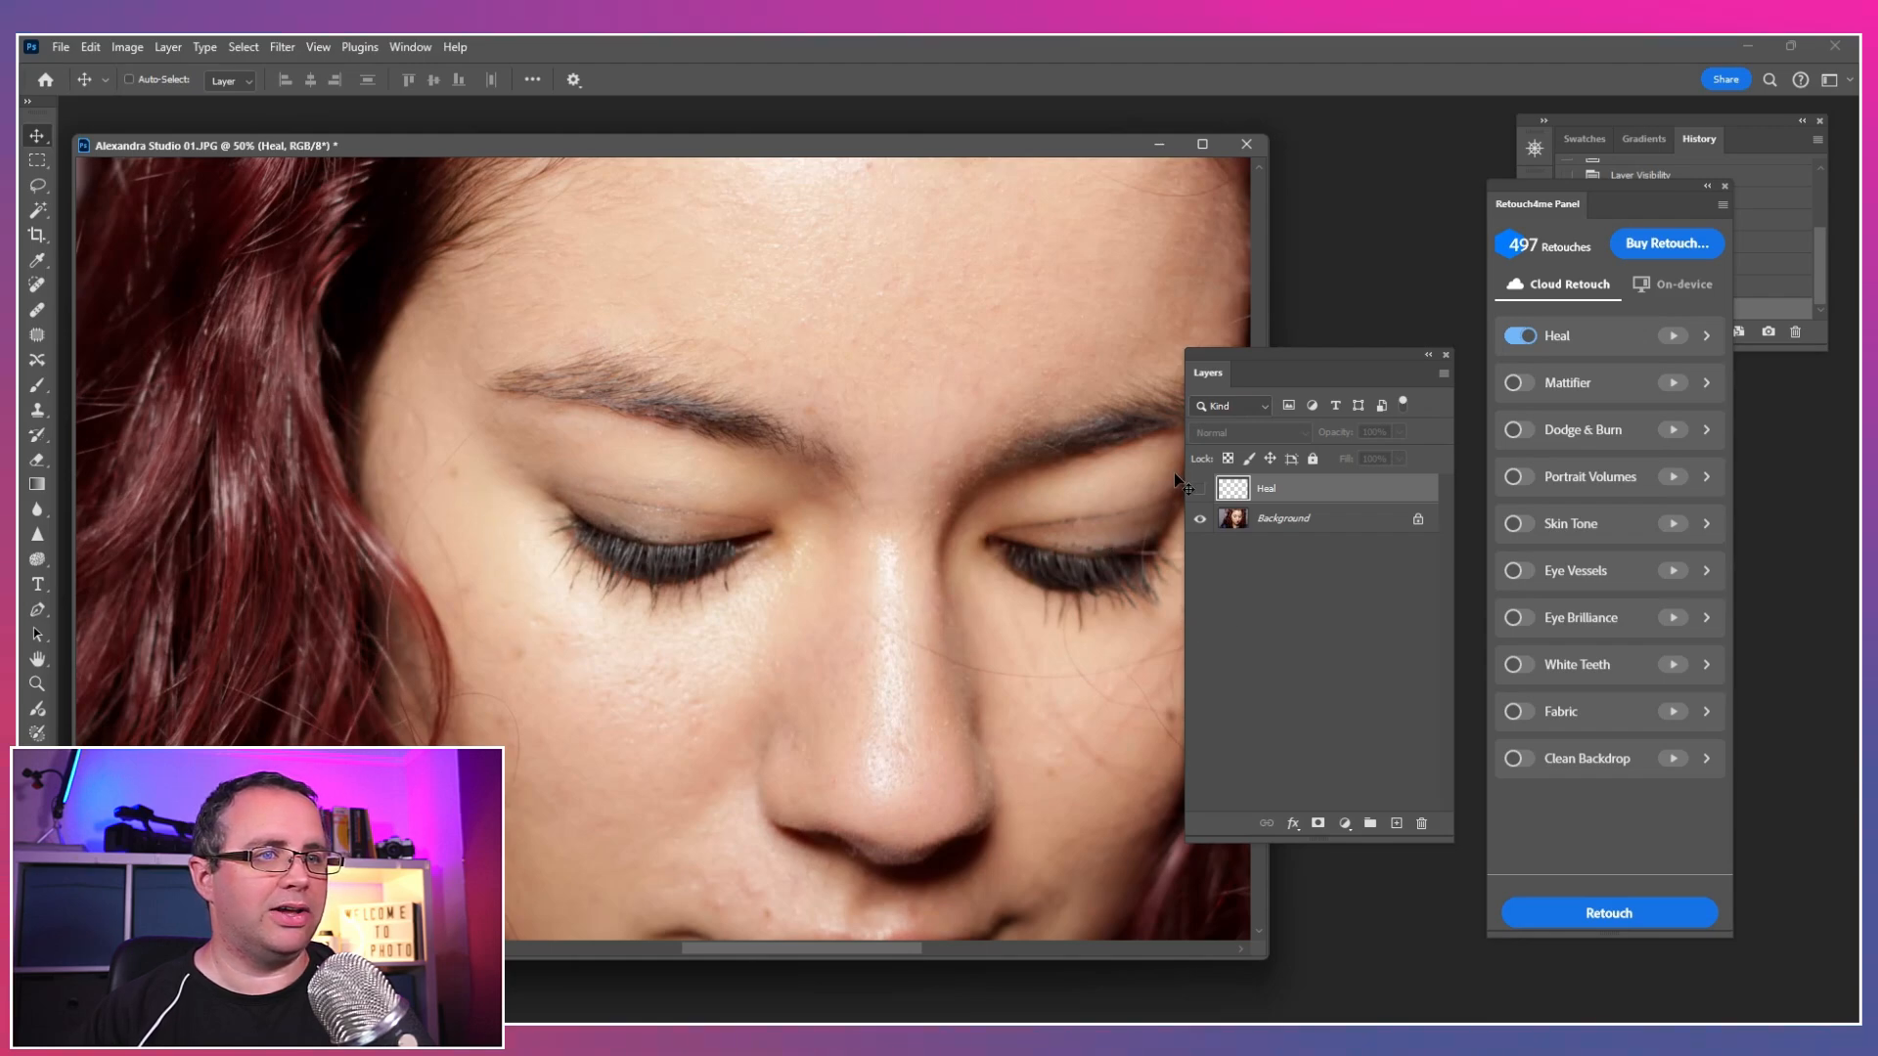
left_click(1198, 493)
left_click_drag(957, 618, 810, 479)
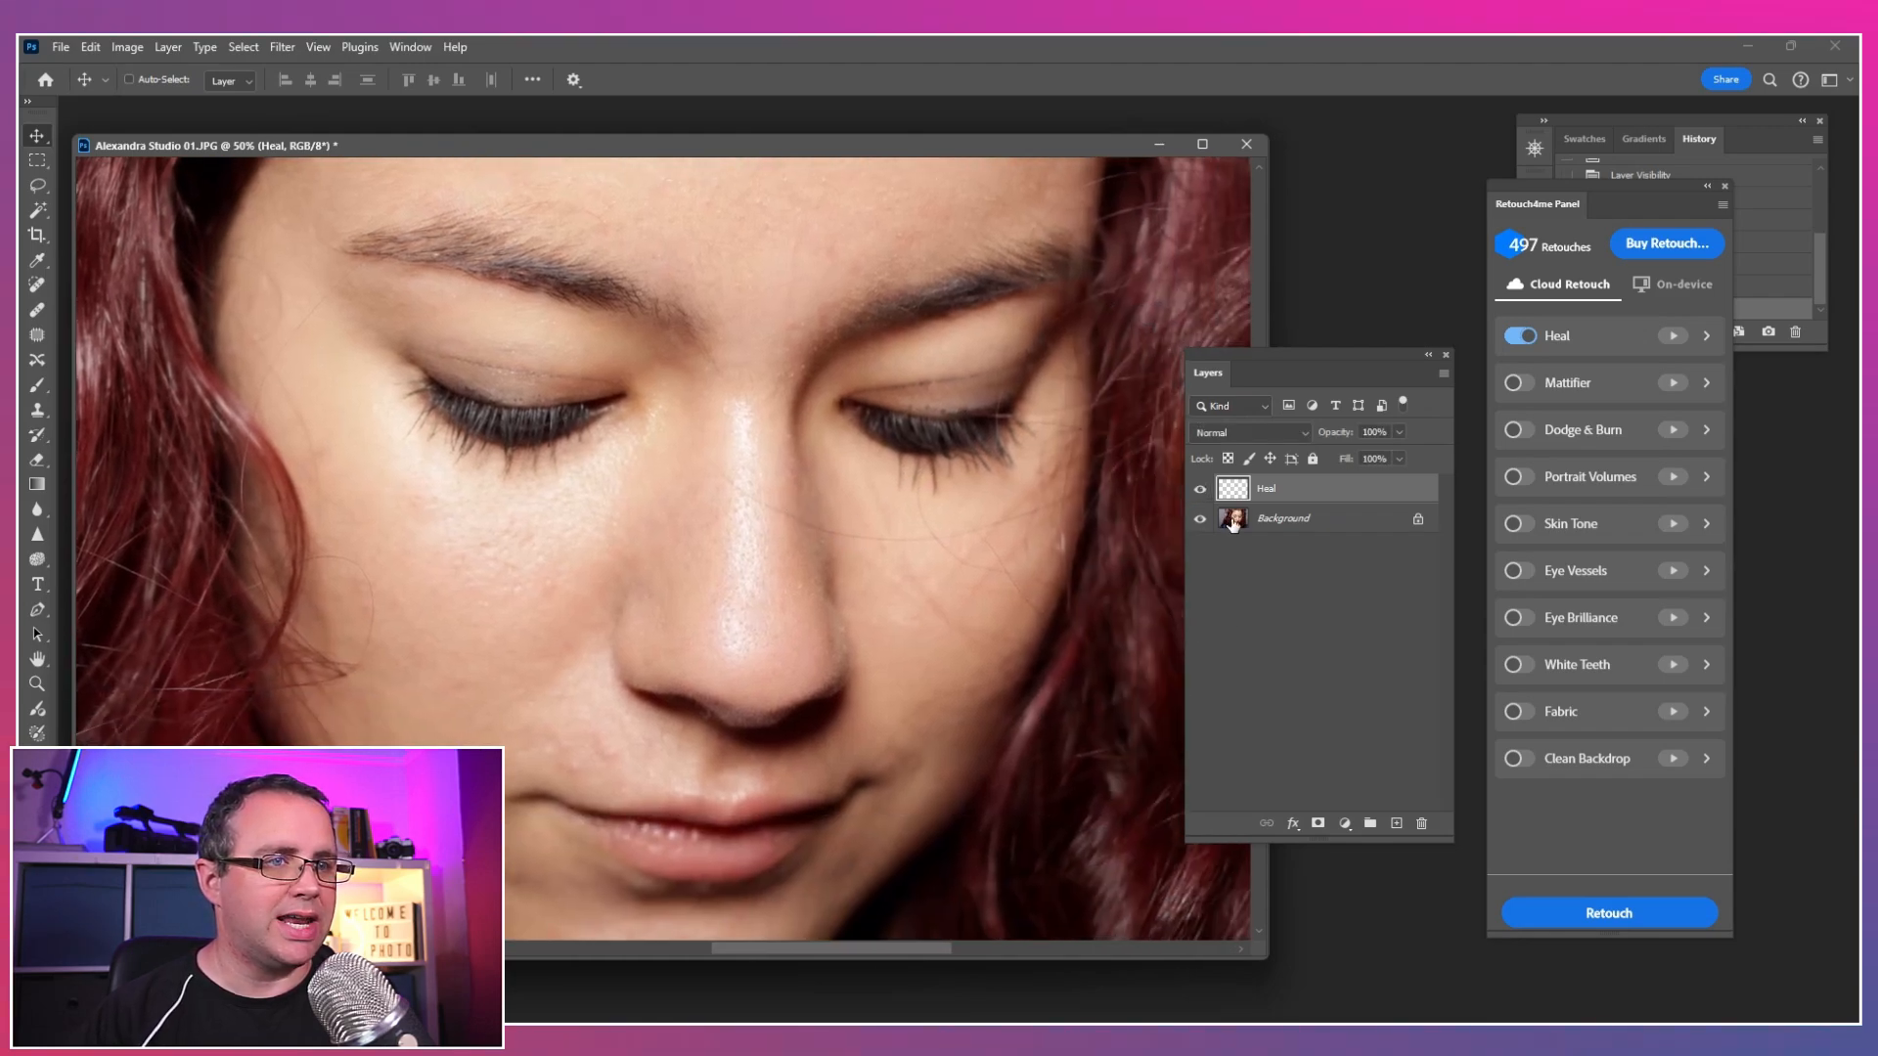
left_click(1200, 491)
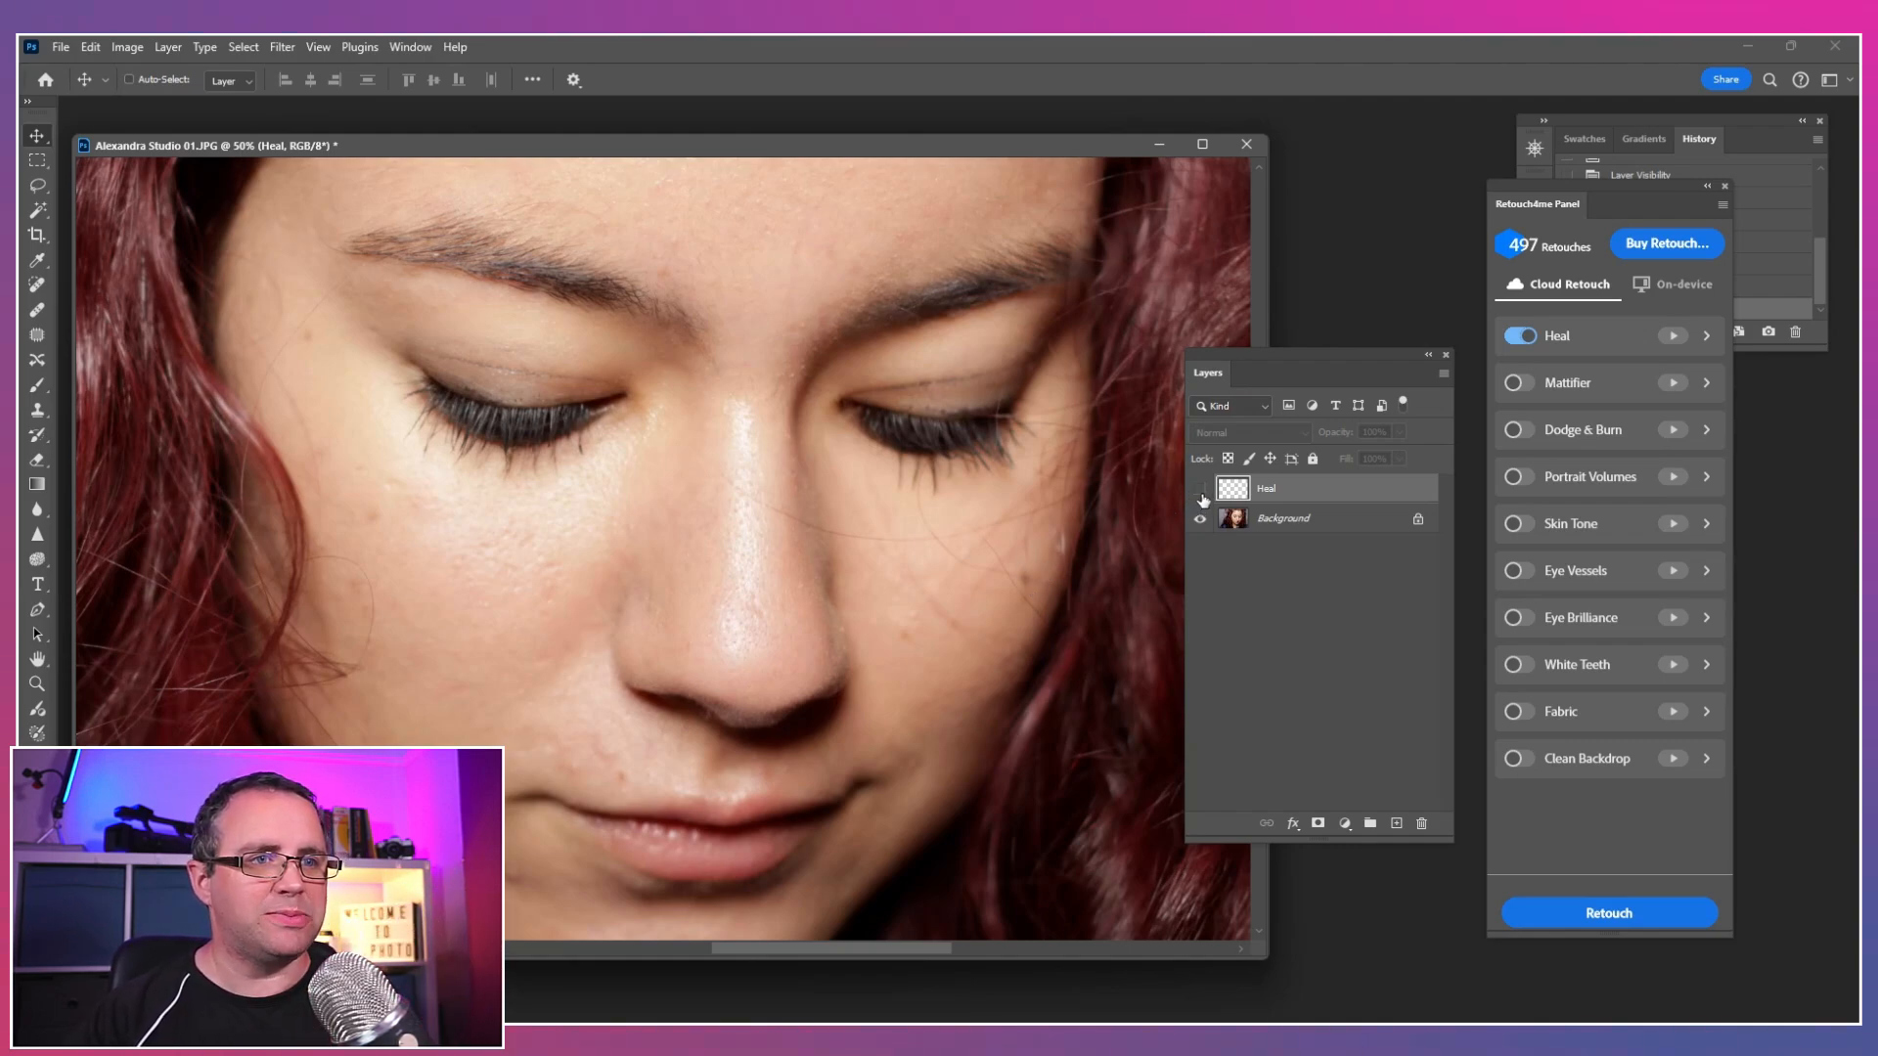
left_click(1201, 491)
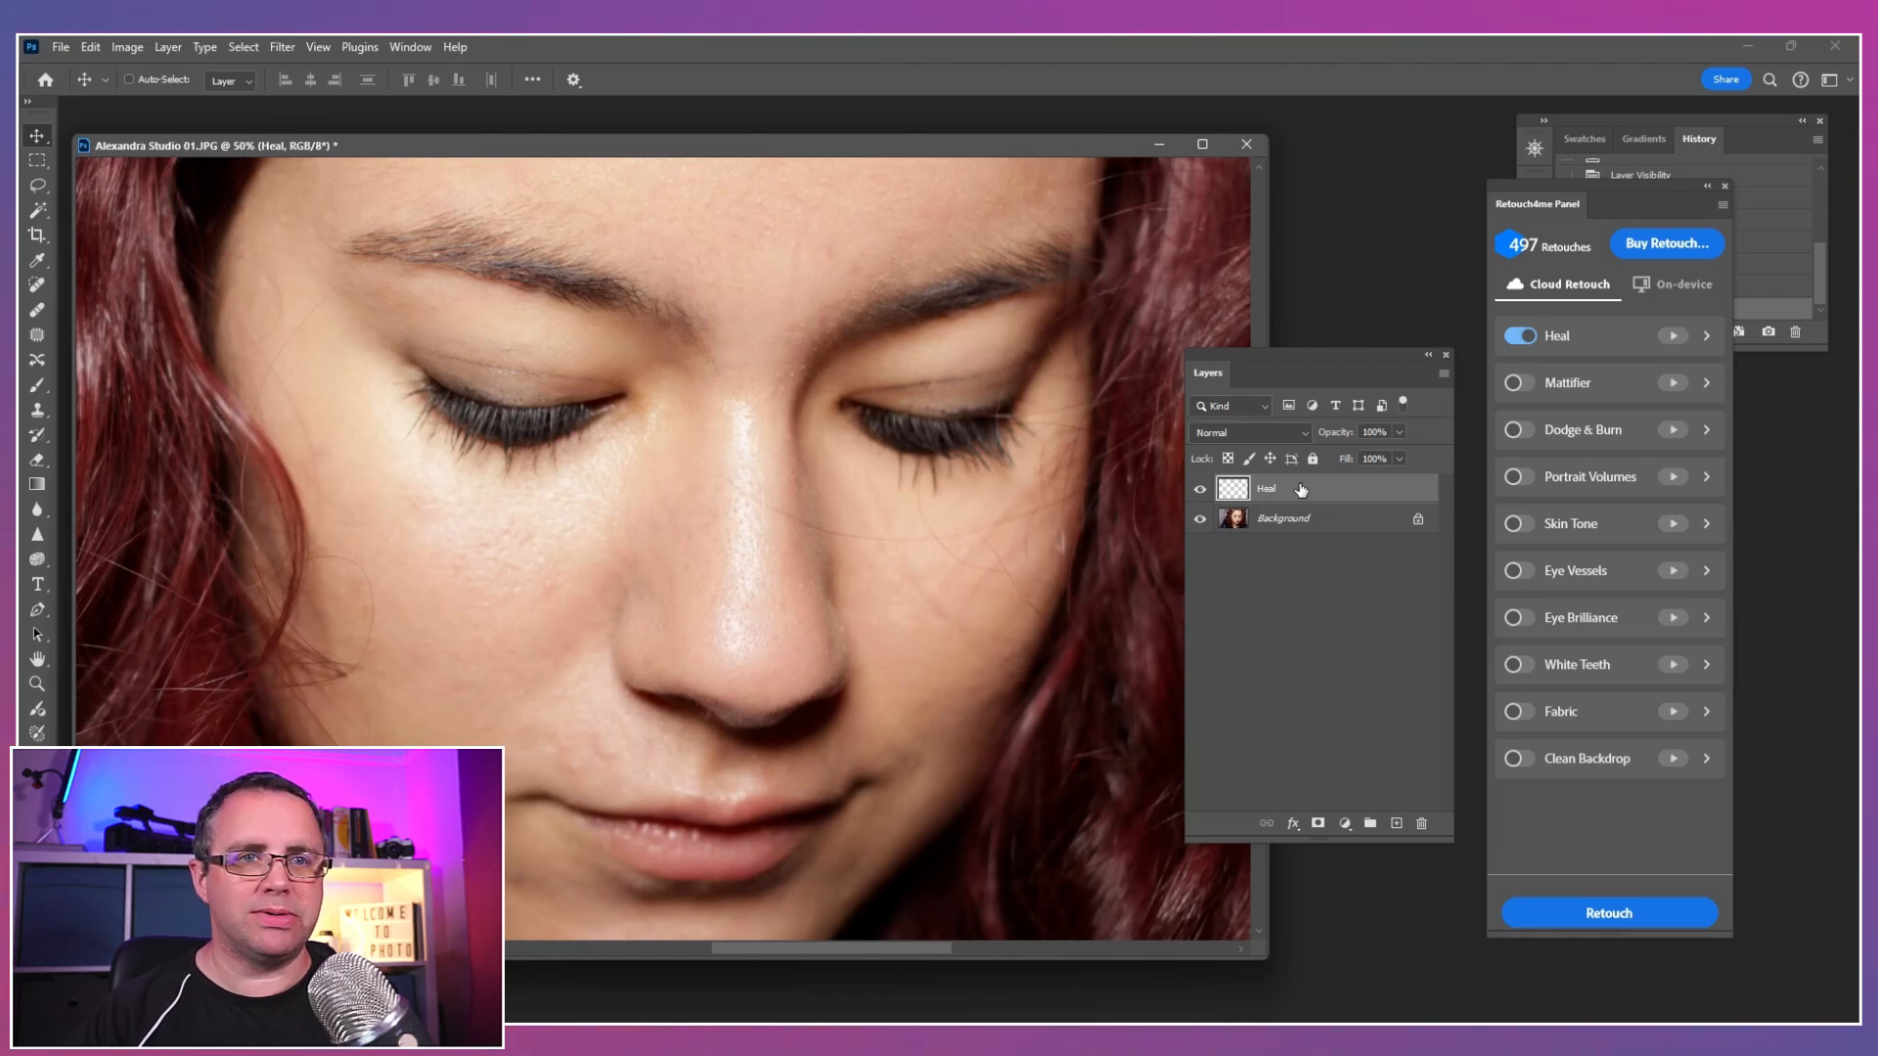
Step: Try the Heal layer at 60% opacity, restore it to 100%, and compare the skin with the layer hidden and shown
key("e")
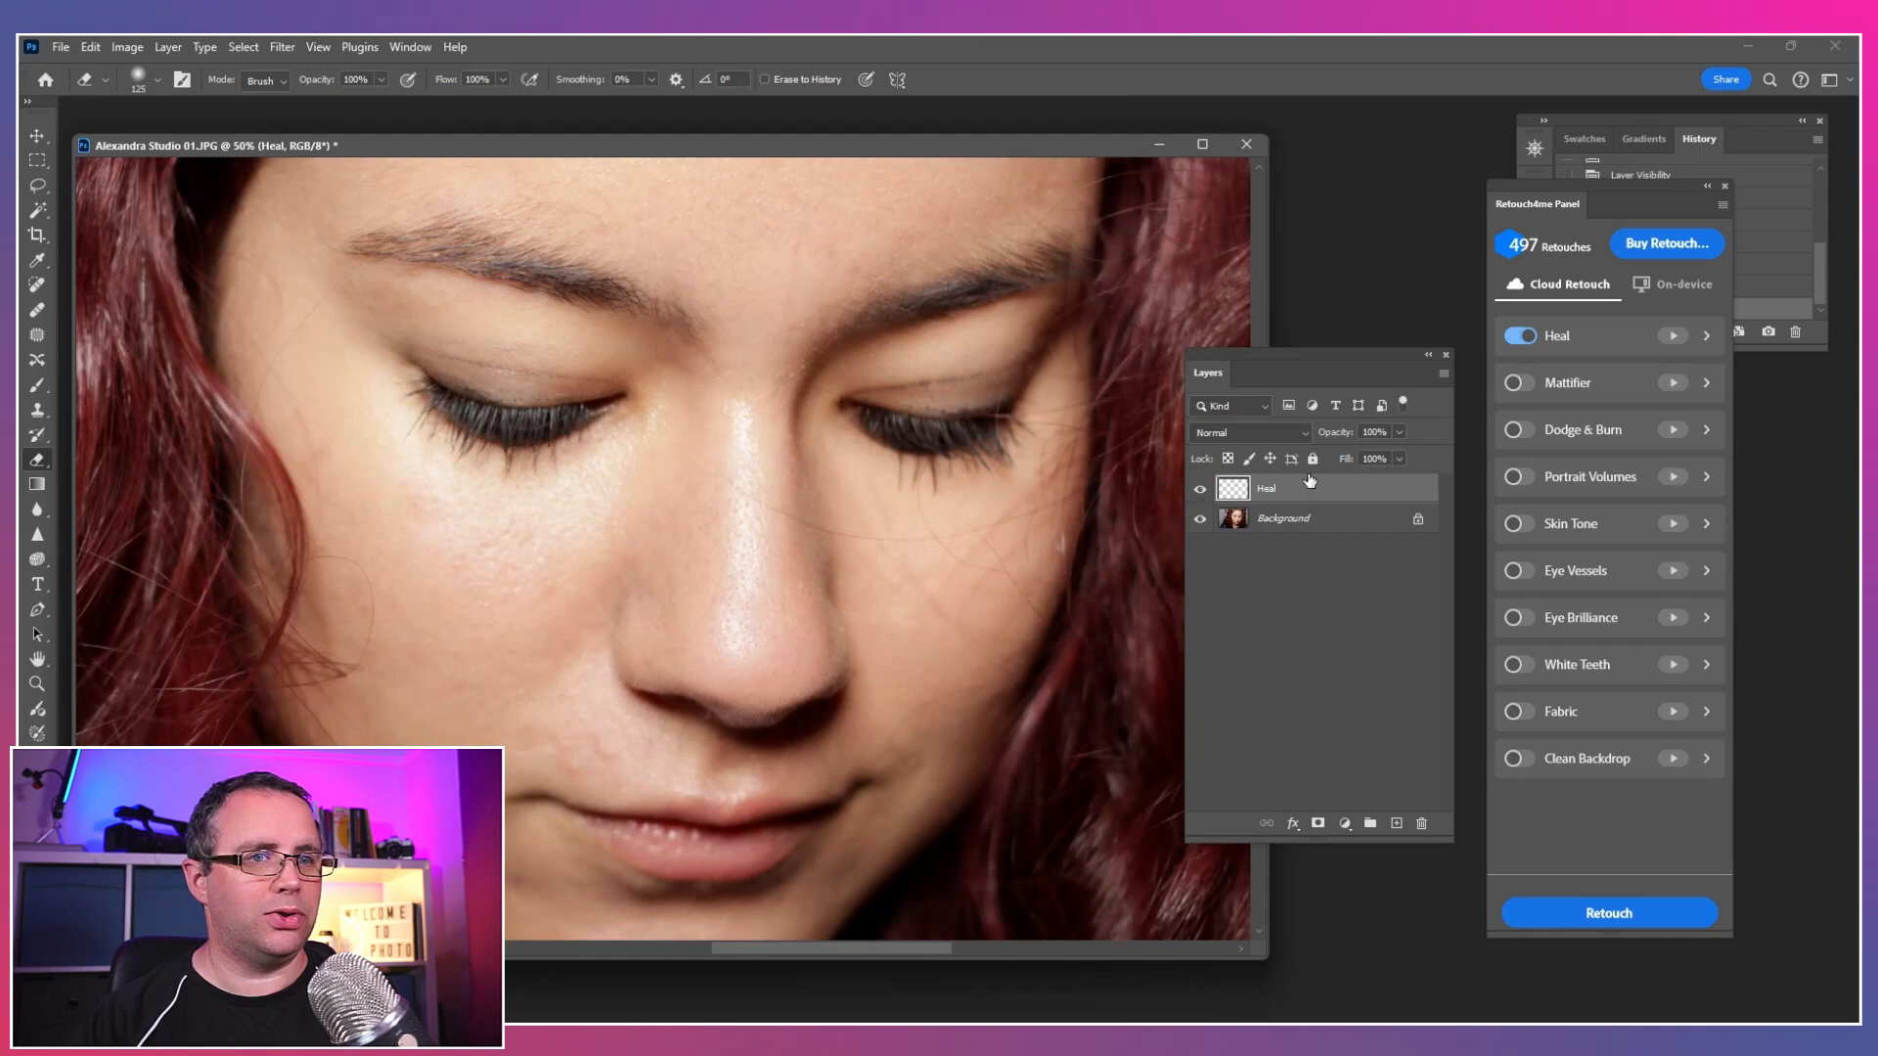
left_click(1400, 432)
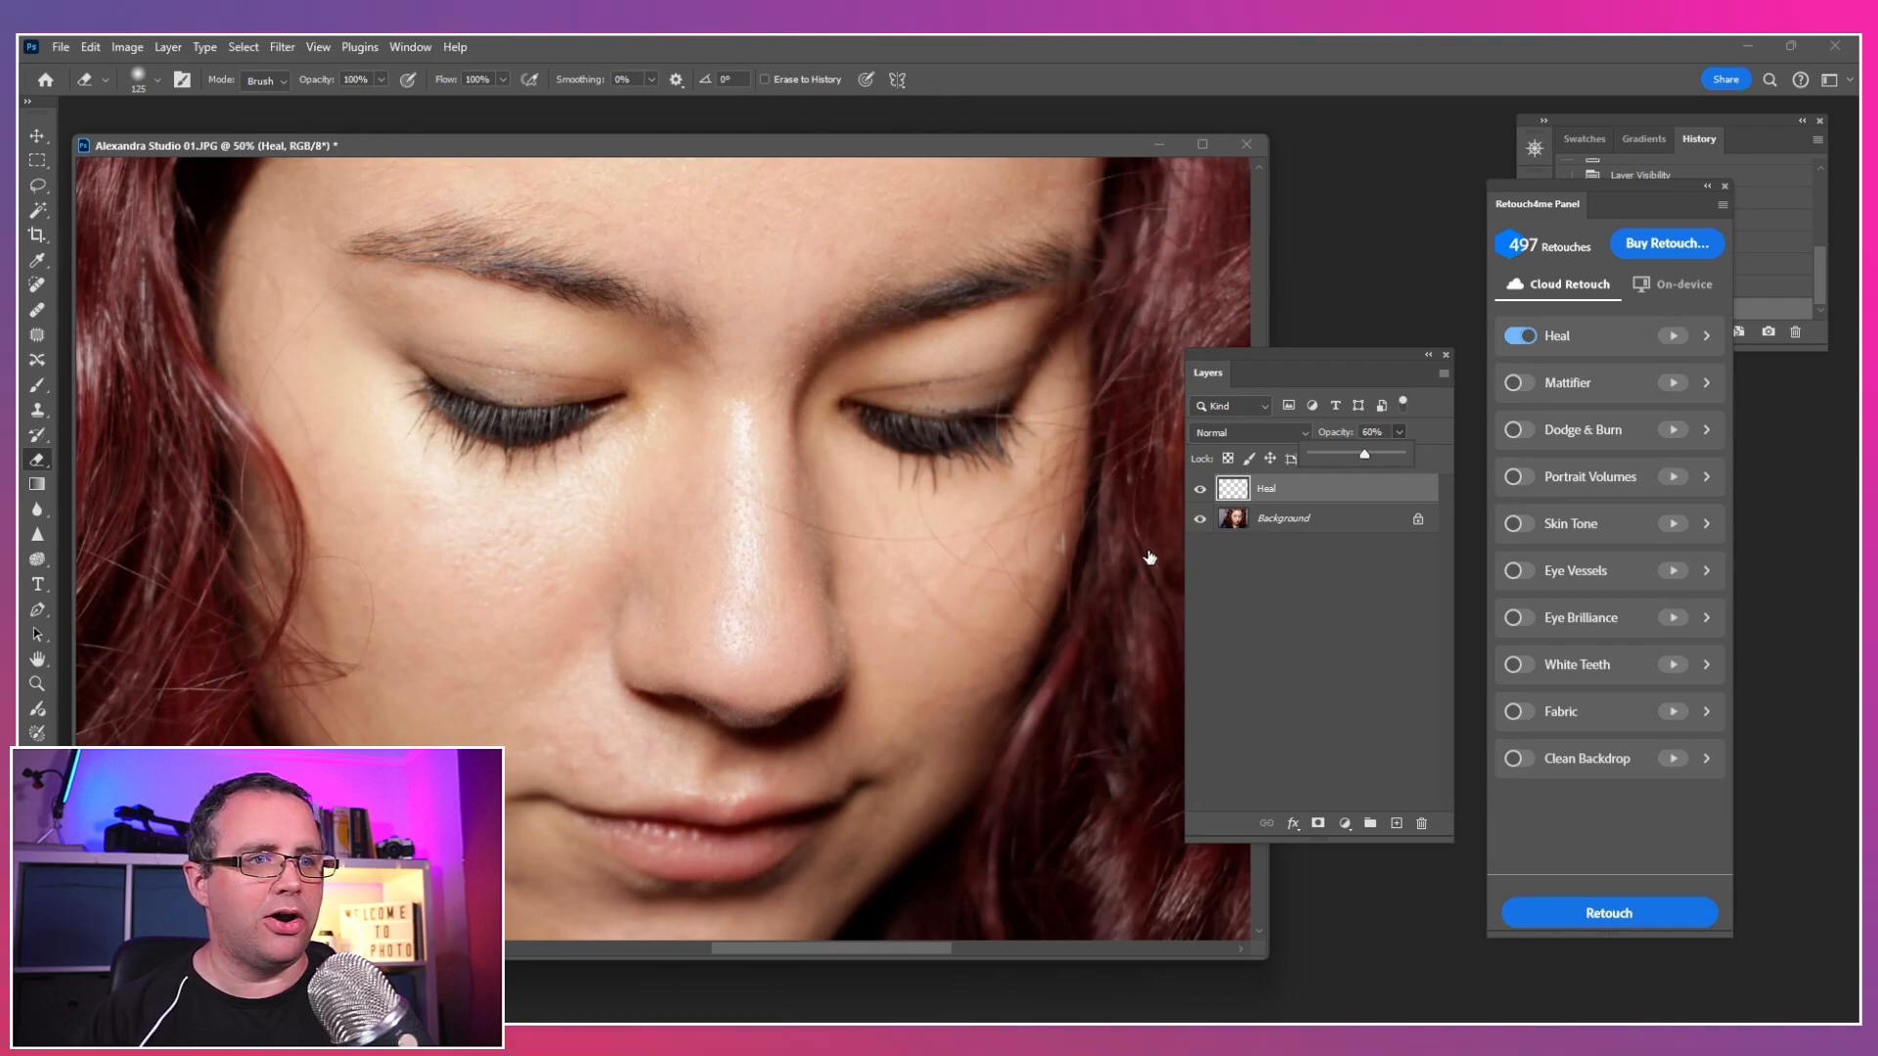
left_click(1032, 582)
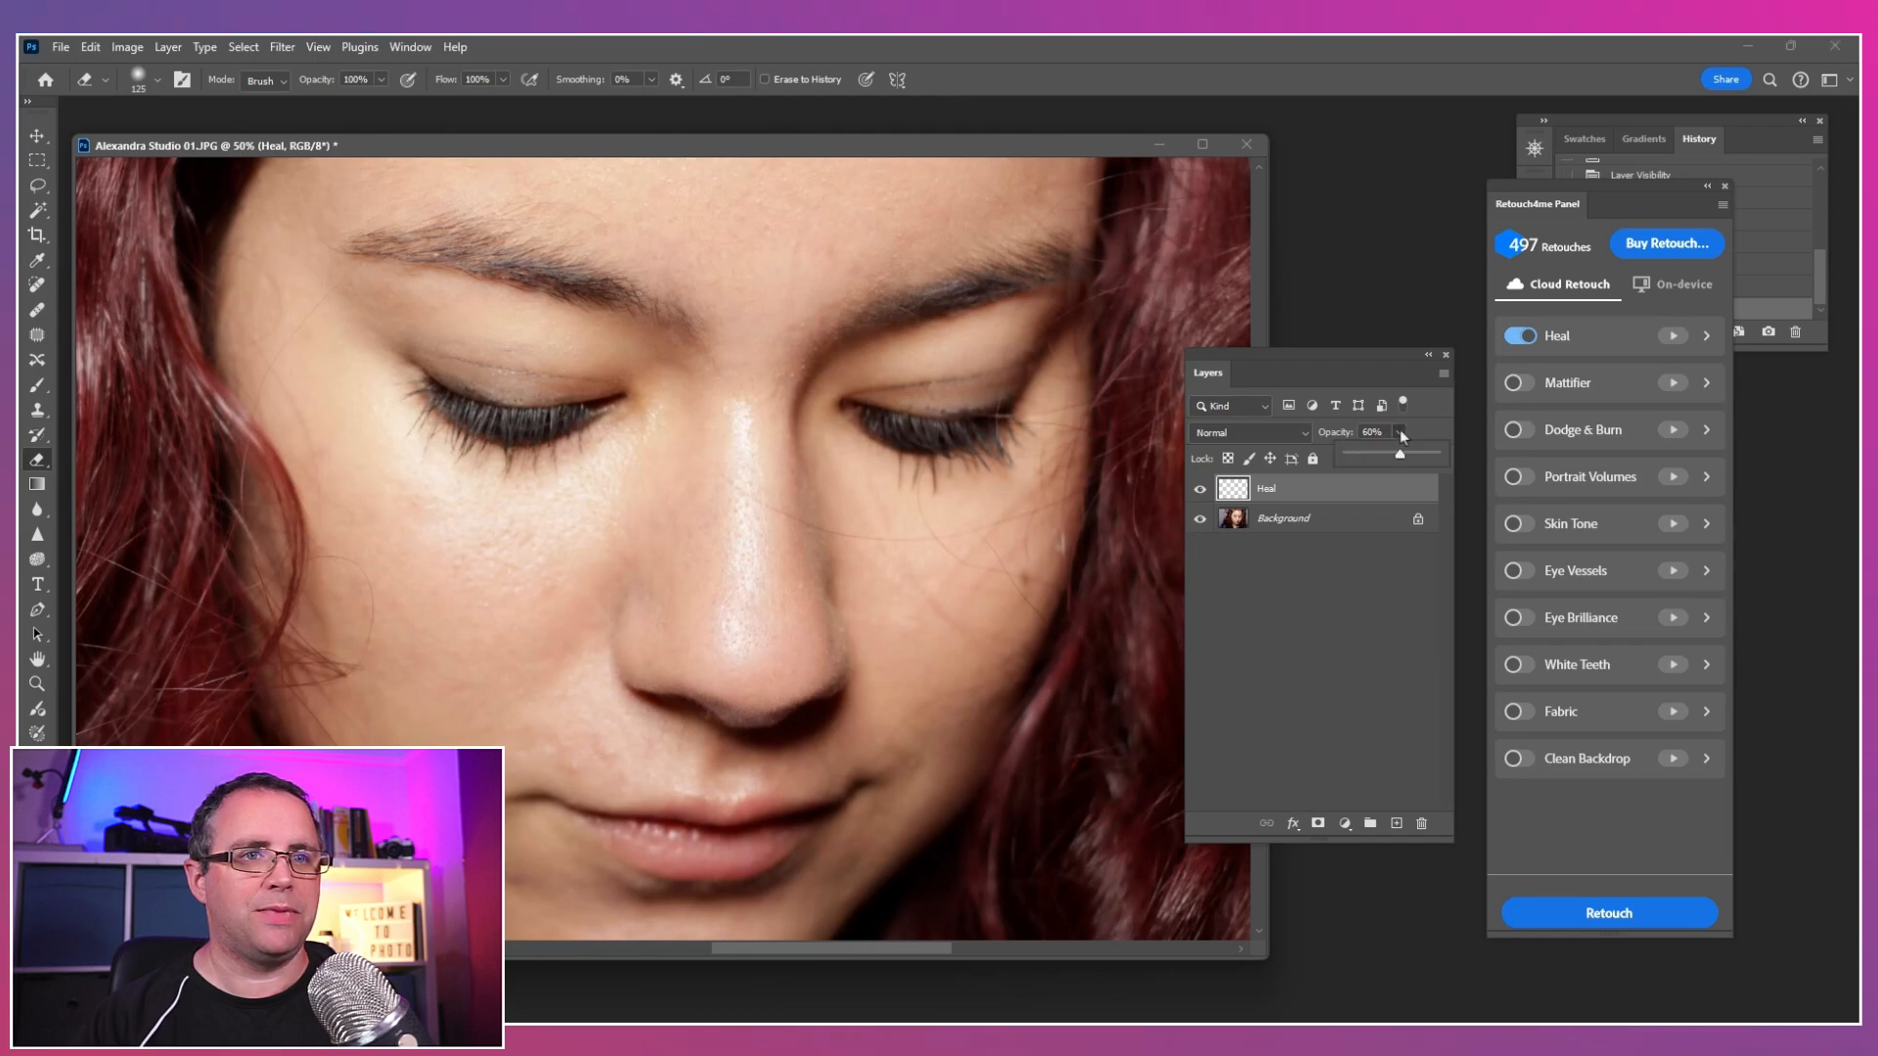
left_click(1197, 491)
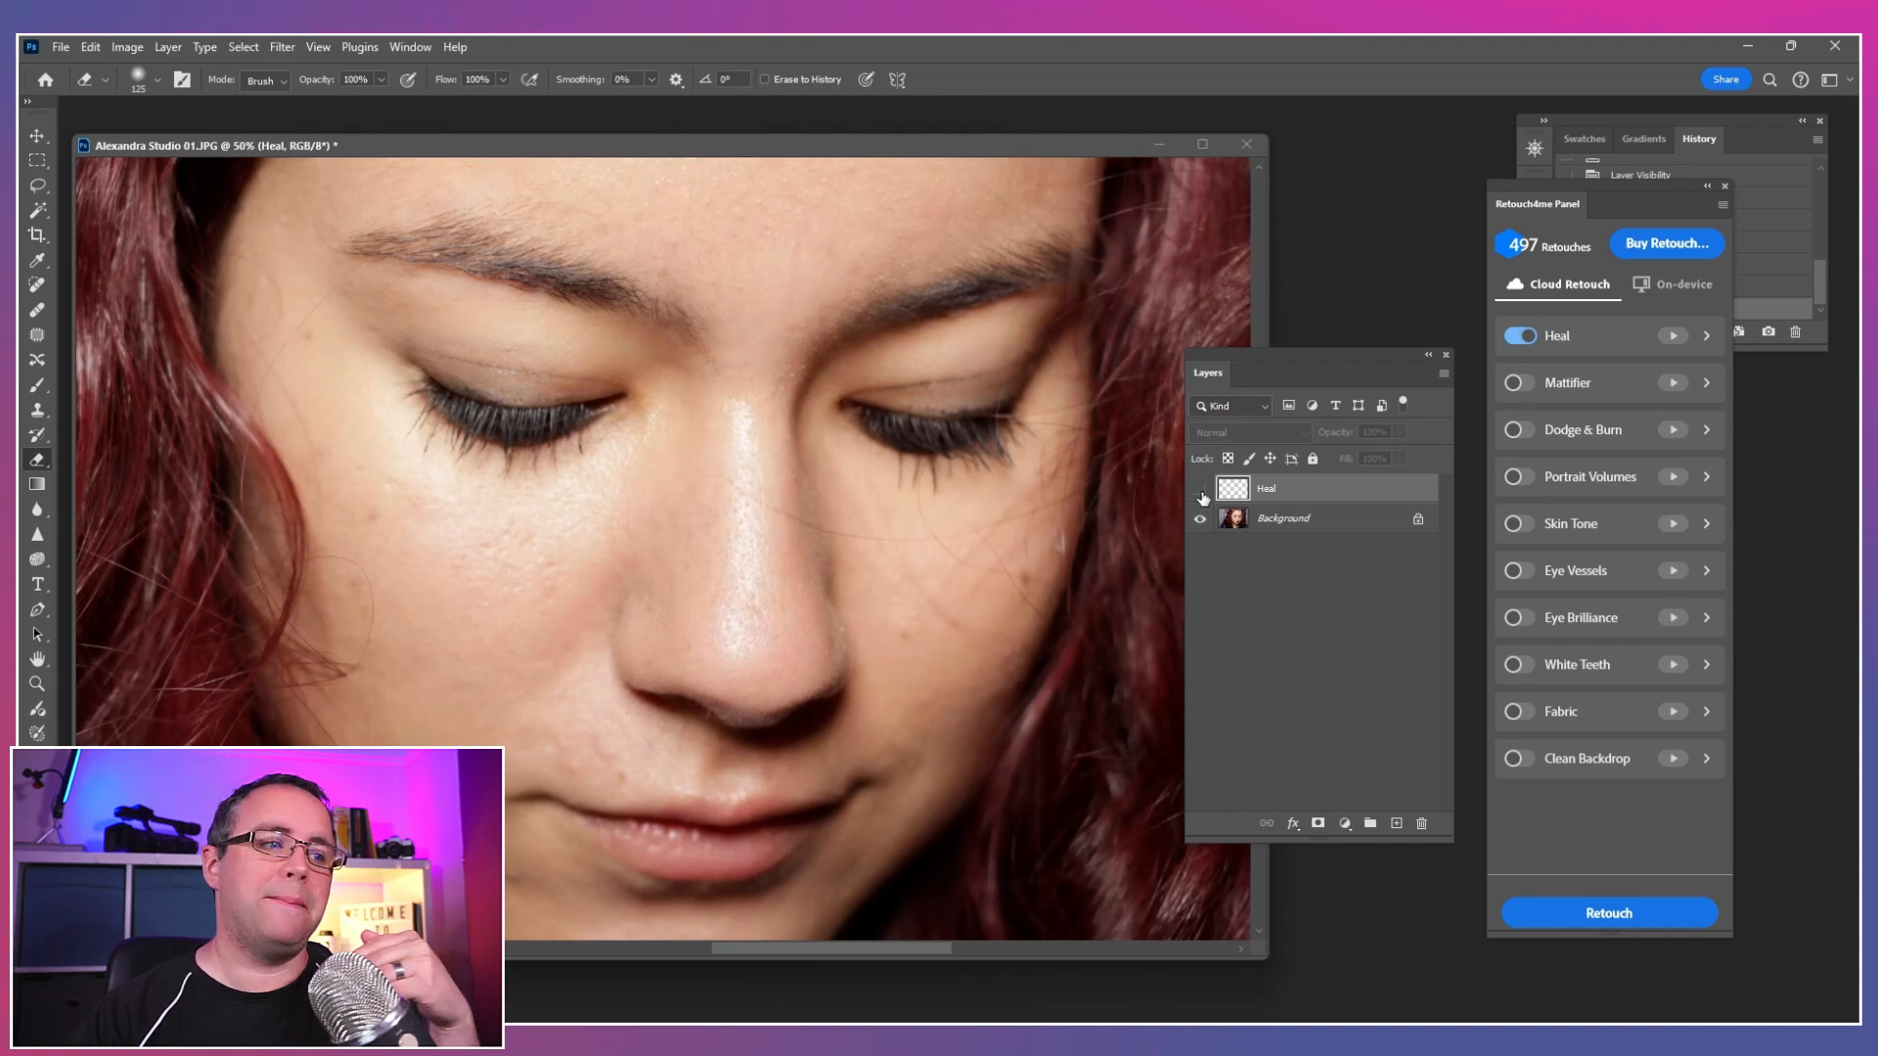
left_click(1201, 492)
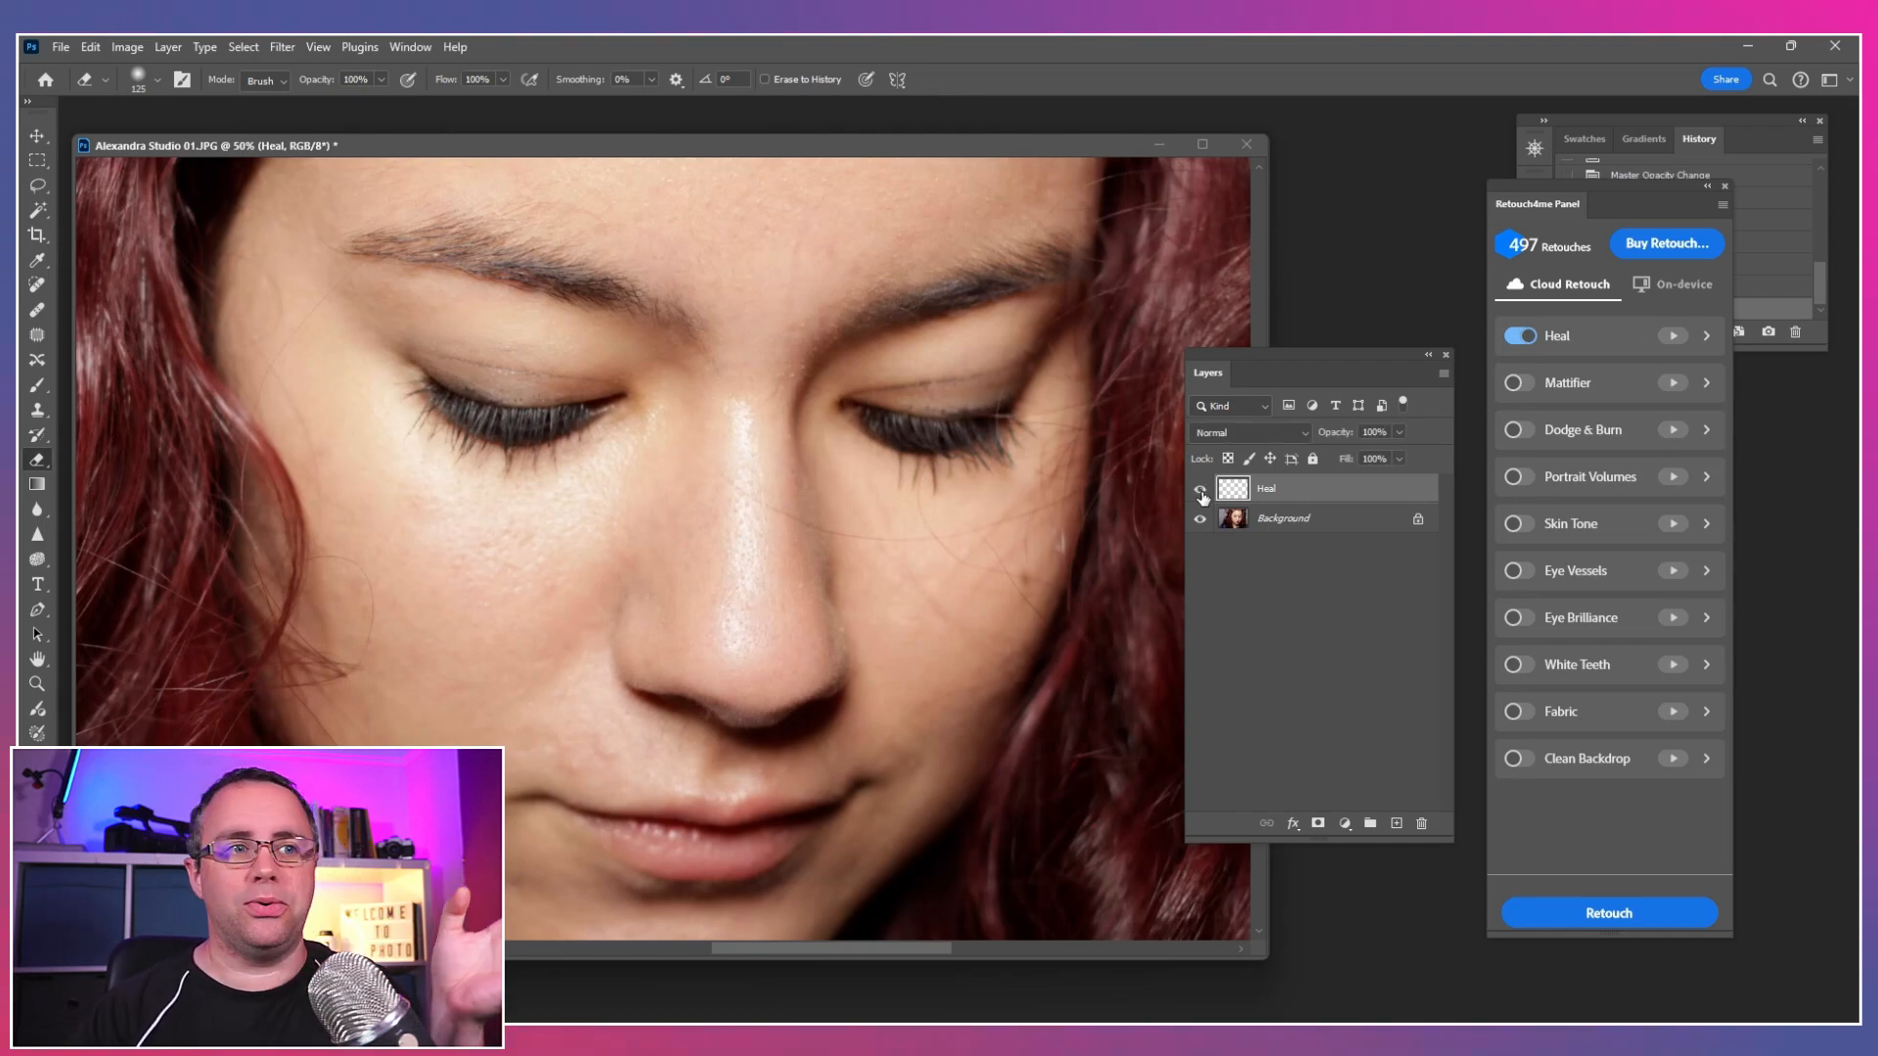
Step: Check the whole red-haired portrait at 25% zoom and close its document
key("ctrl+minus")
key("ctrl+minus")
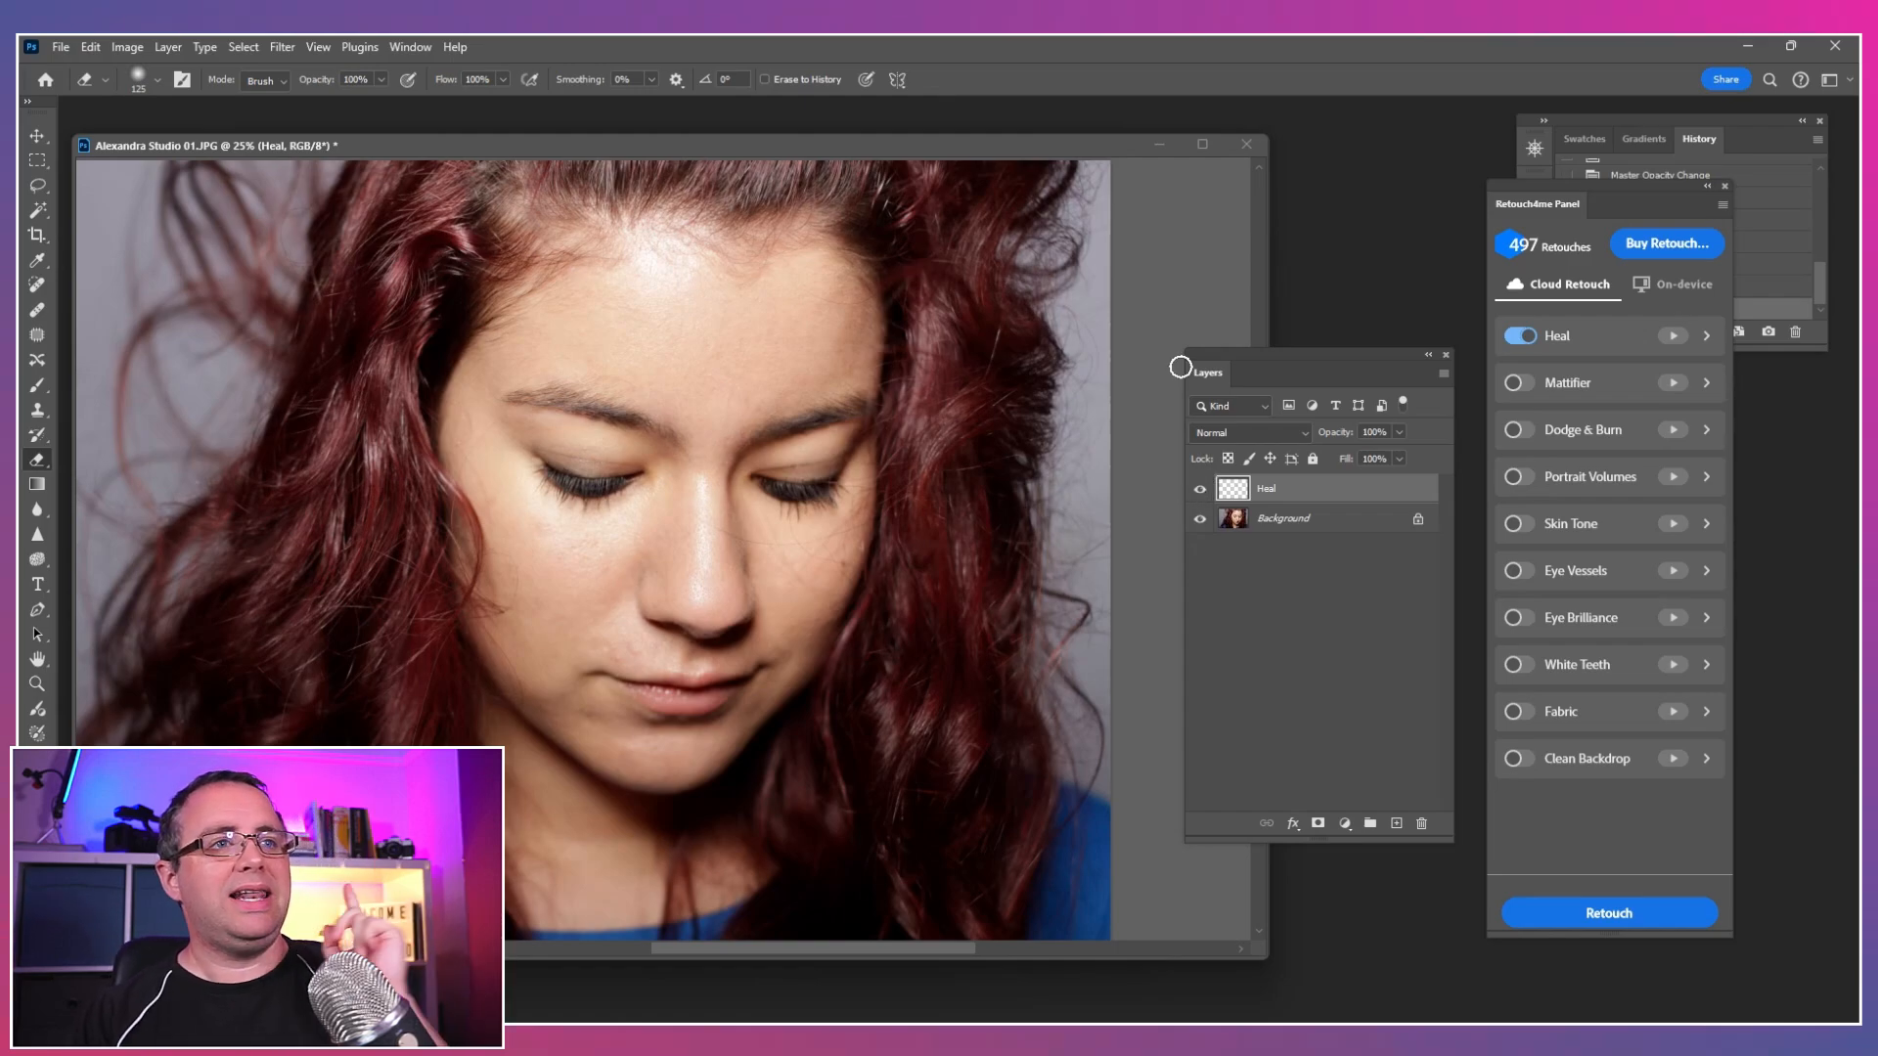
left_click(1246, 145)
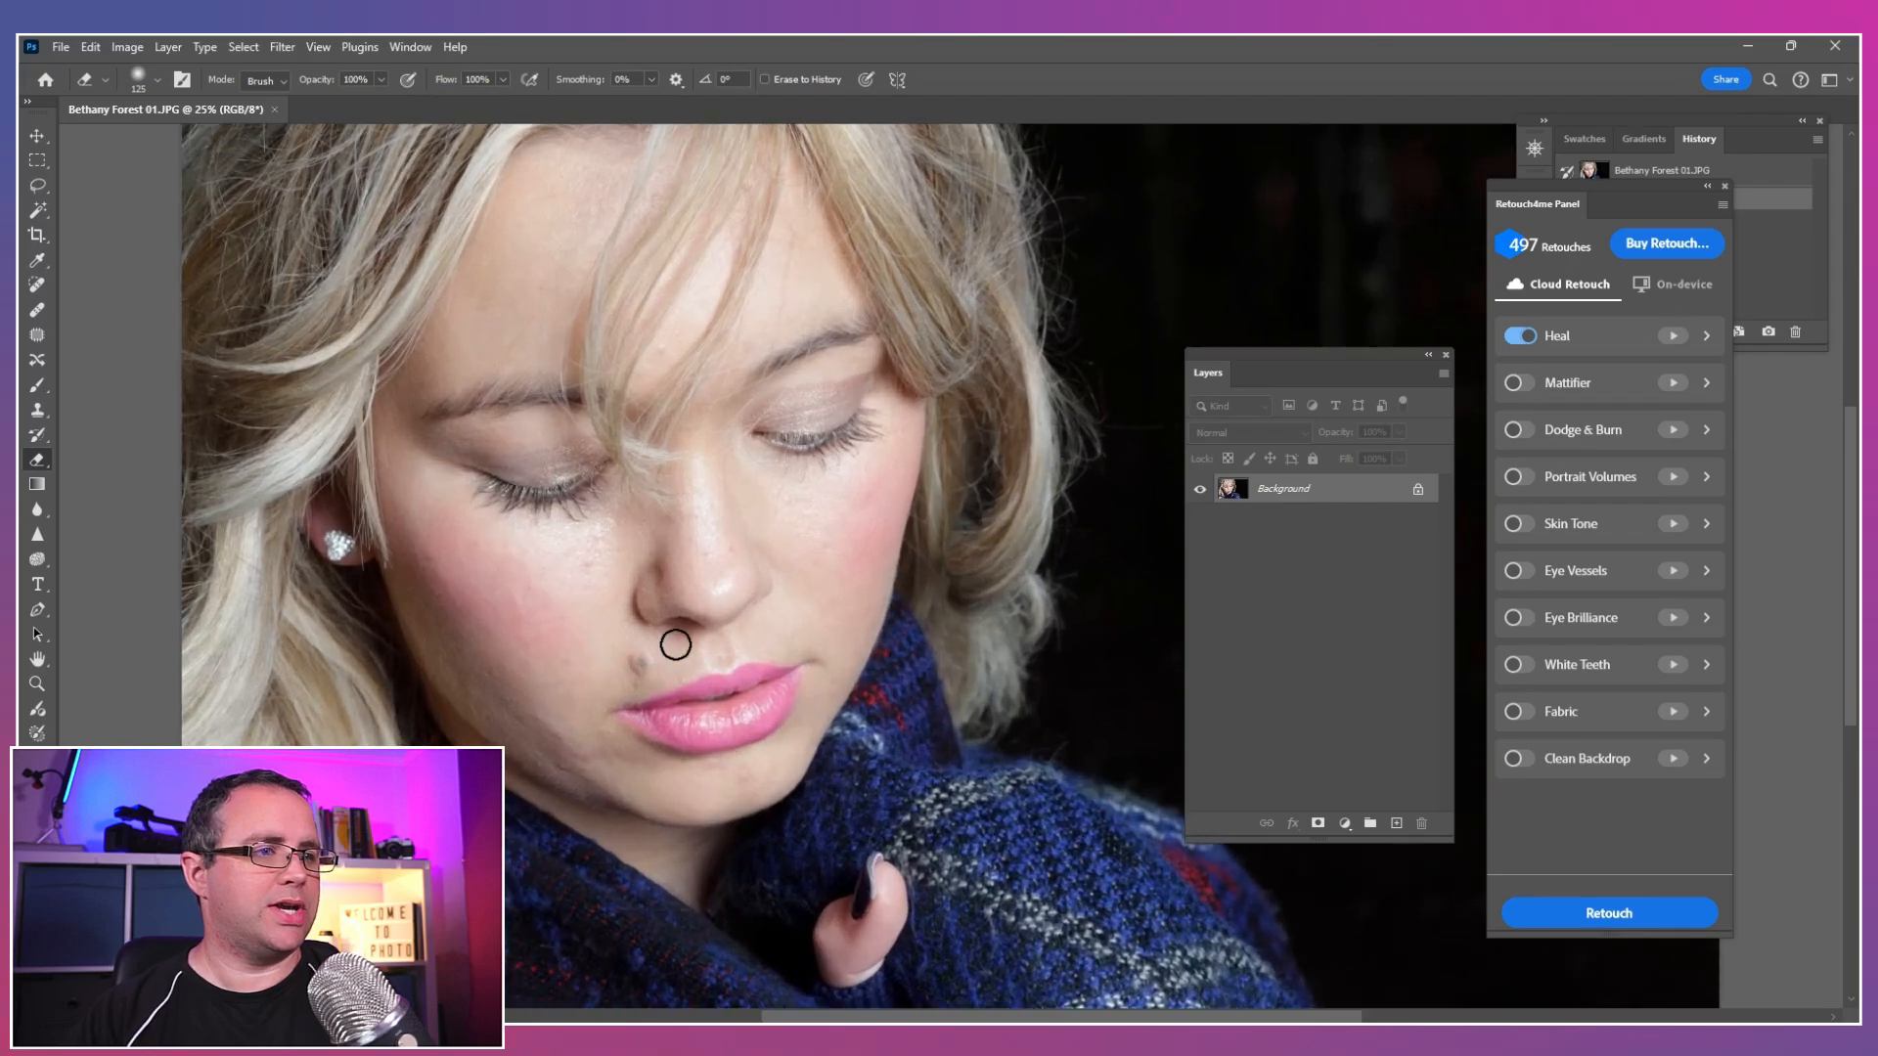
Step: Enlarge the blonde portrait to 50% and arrange the Layers and Retouch4me panels so neither covers the other or the face
key("ctrl+plus")
key("v")
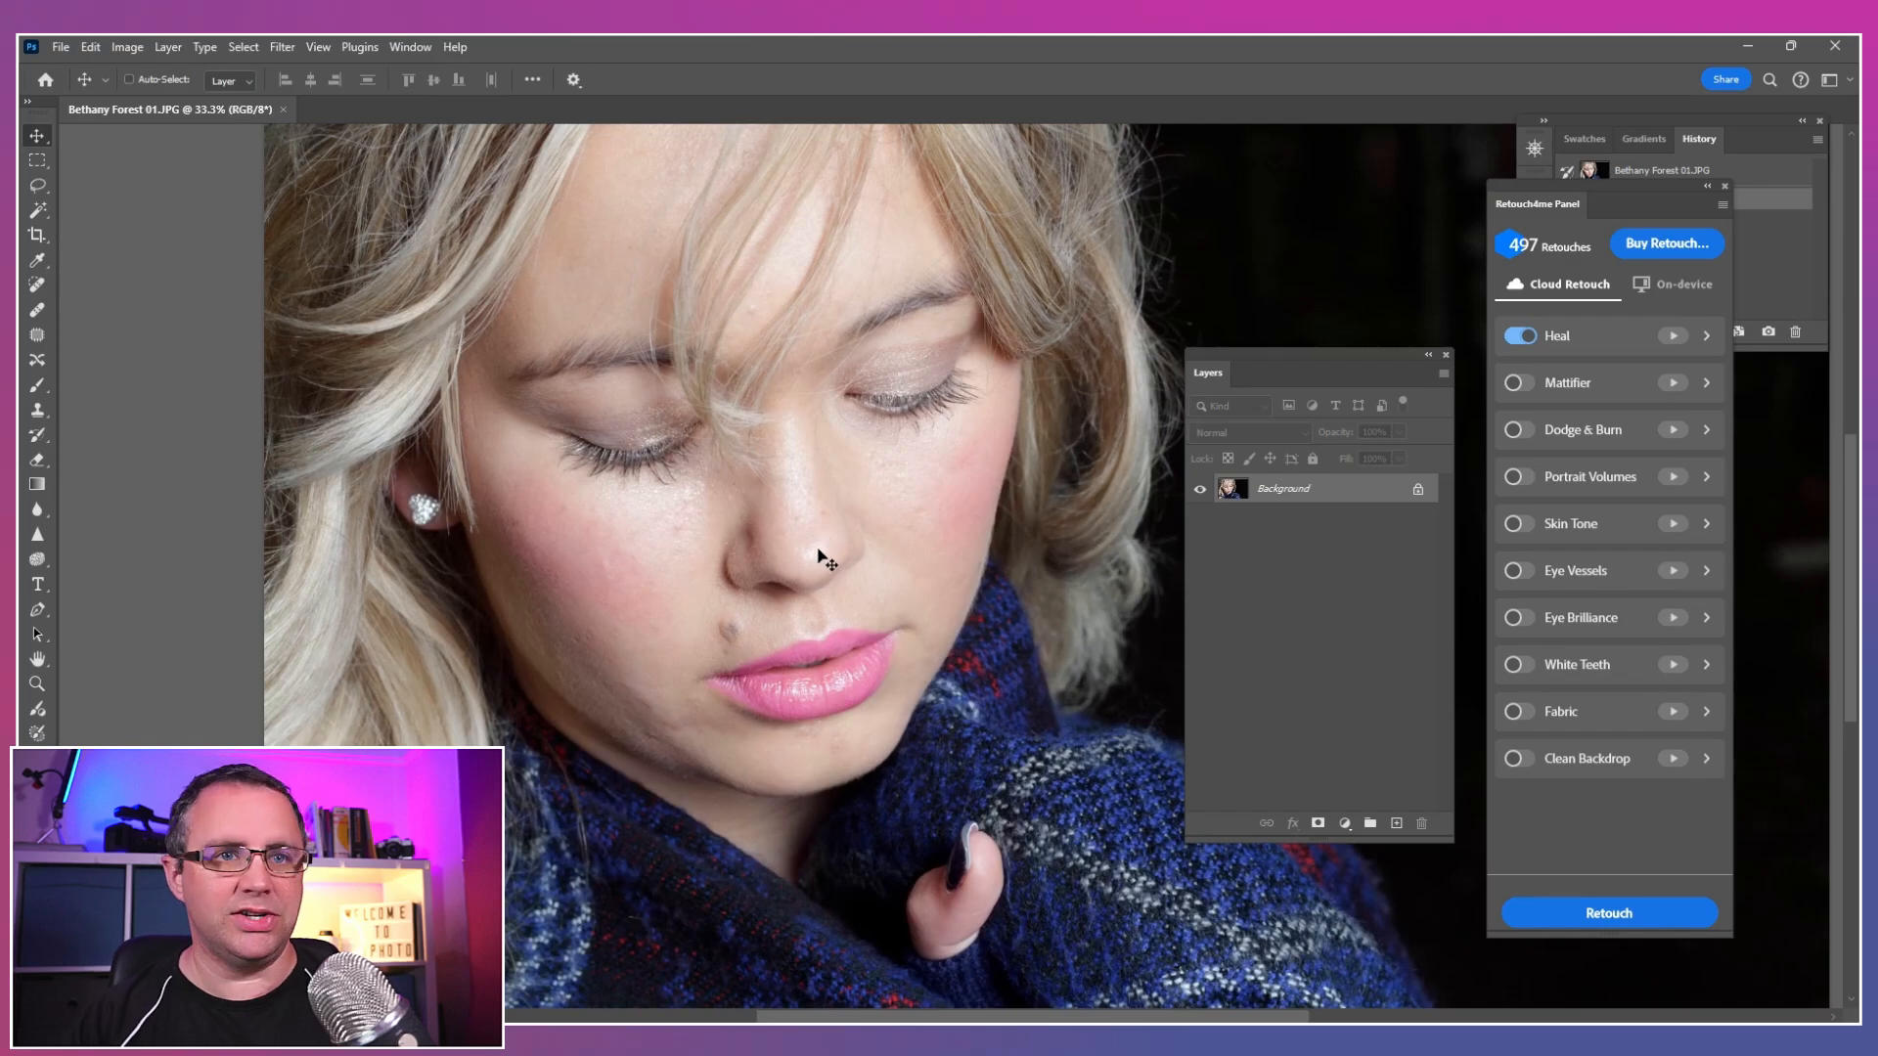
key("ctrl+plus")
mouse_move(830, 560)
left_mouse_down()
mouse_move(875, 587)
mouse_move(823, 548)
left_mouse_up()
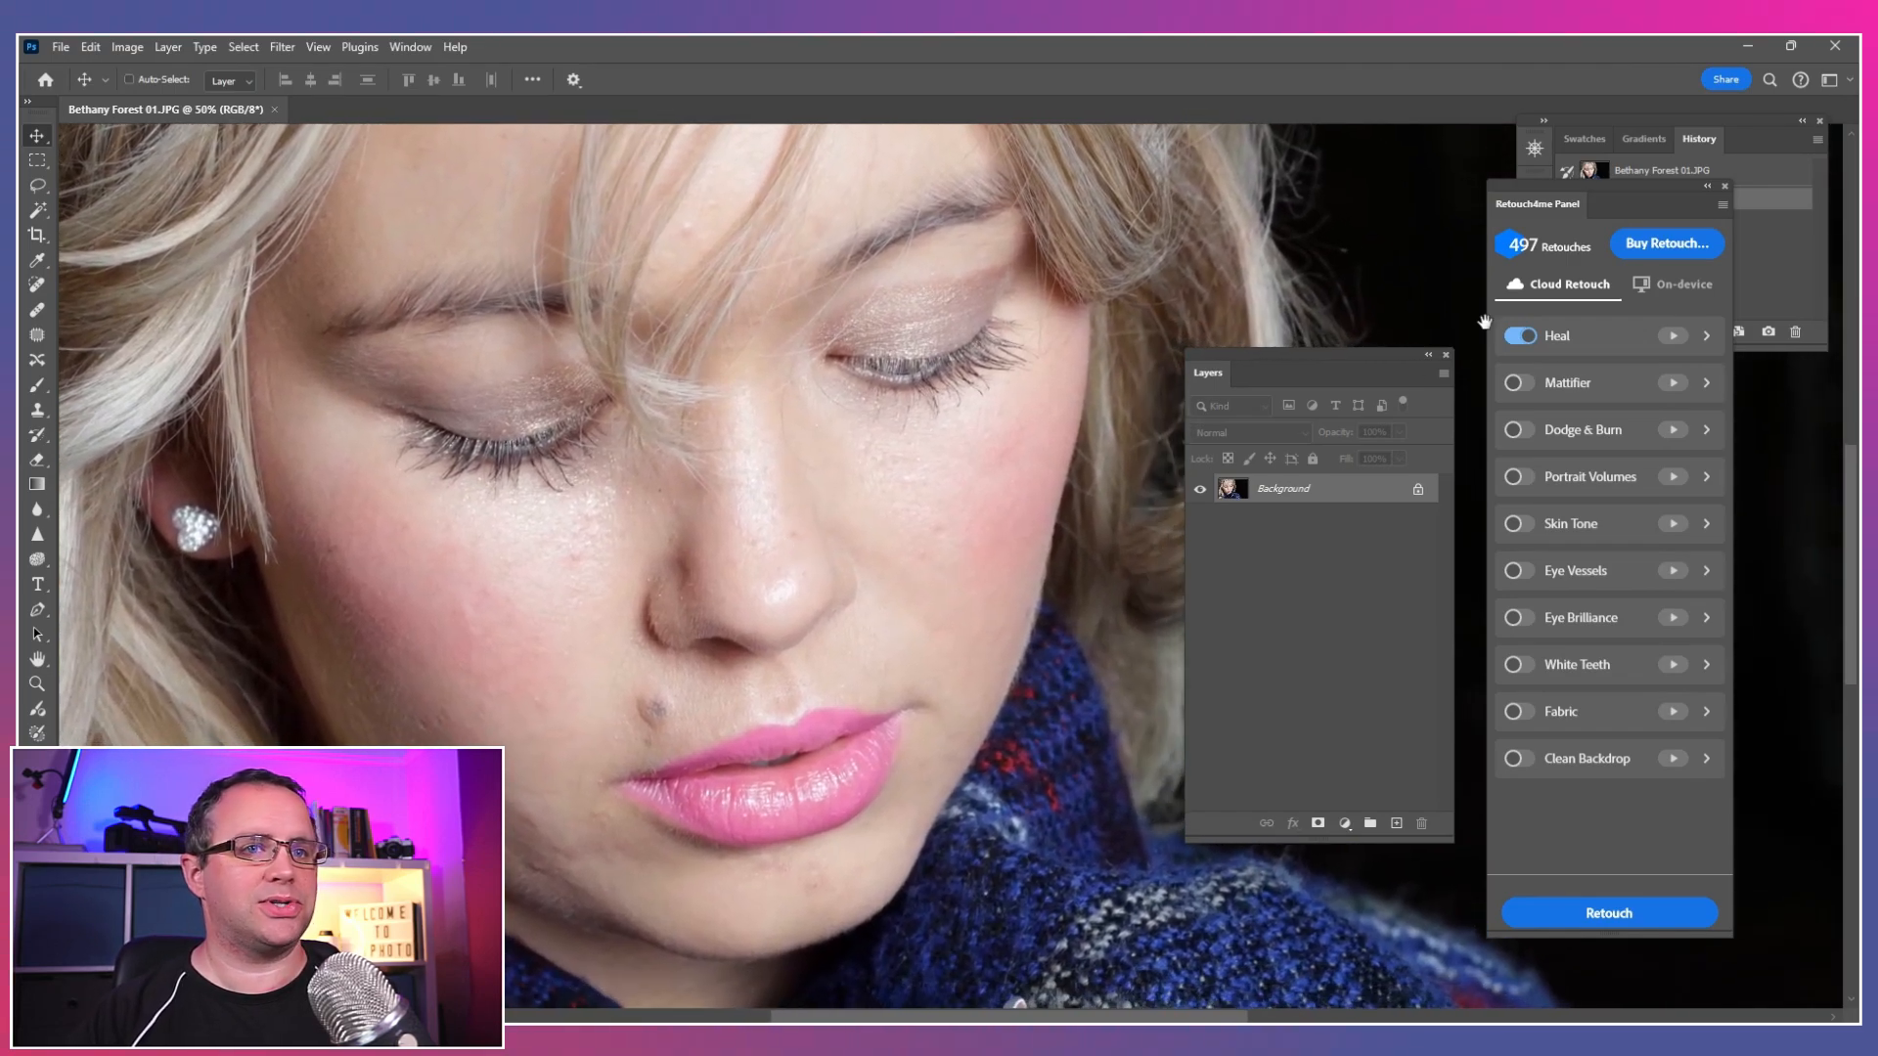
left_click_drag(1353, 364, 1720, 420)
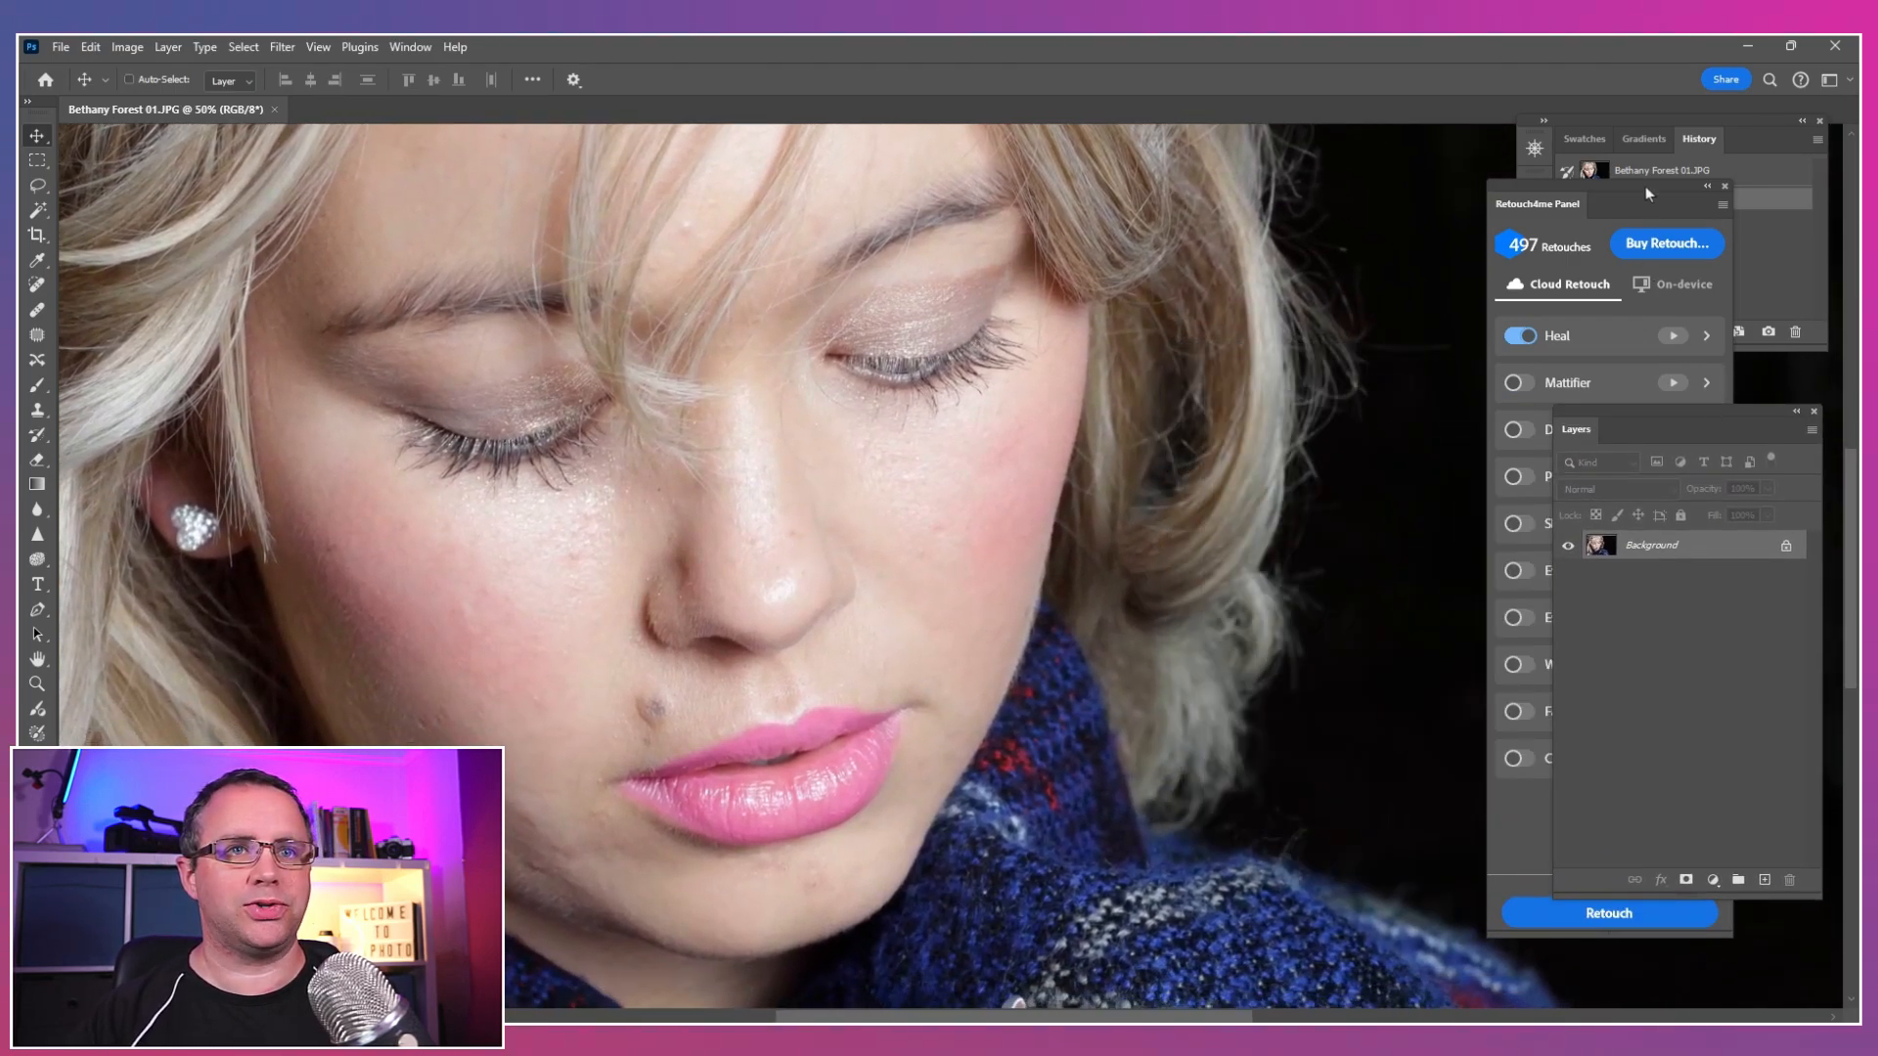
left_click_drag(1645, 186, 1377, 182)
Step: Run a cloud retouch on the blonde portrait with only Heal enabled
left_click(1318, 334)
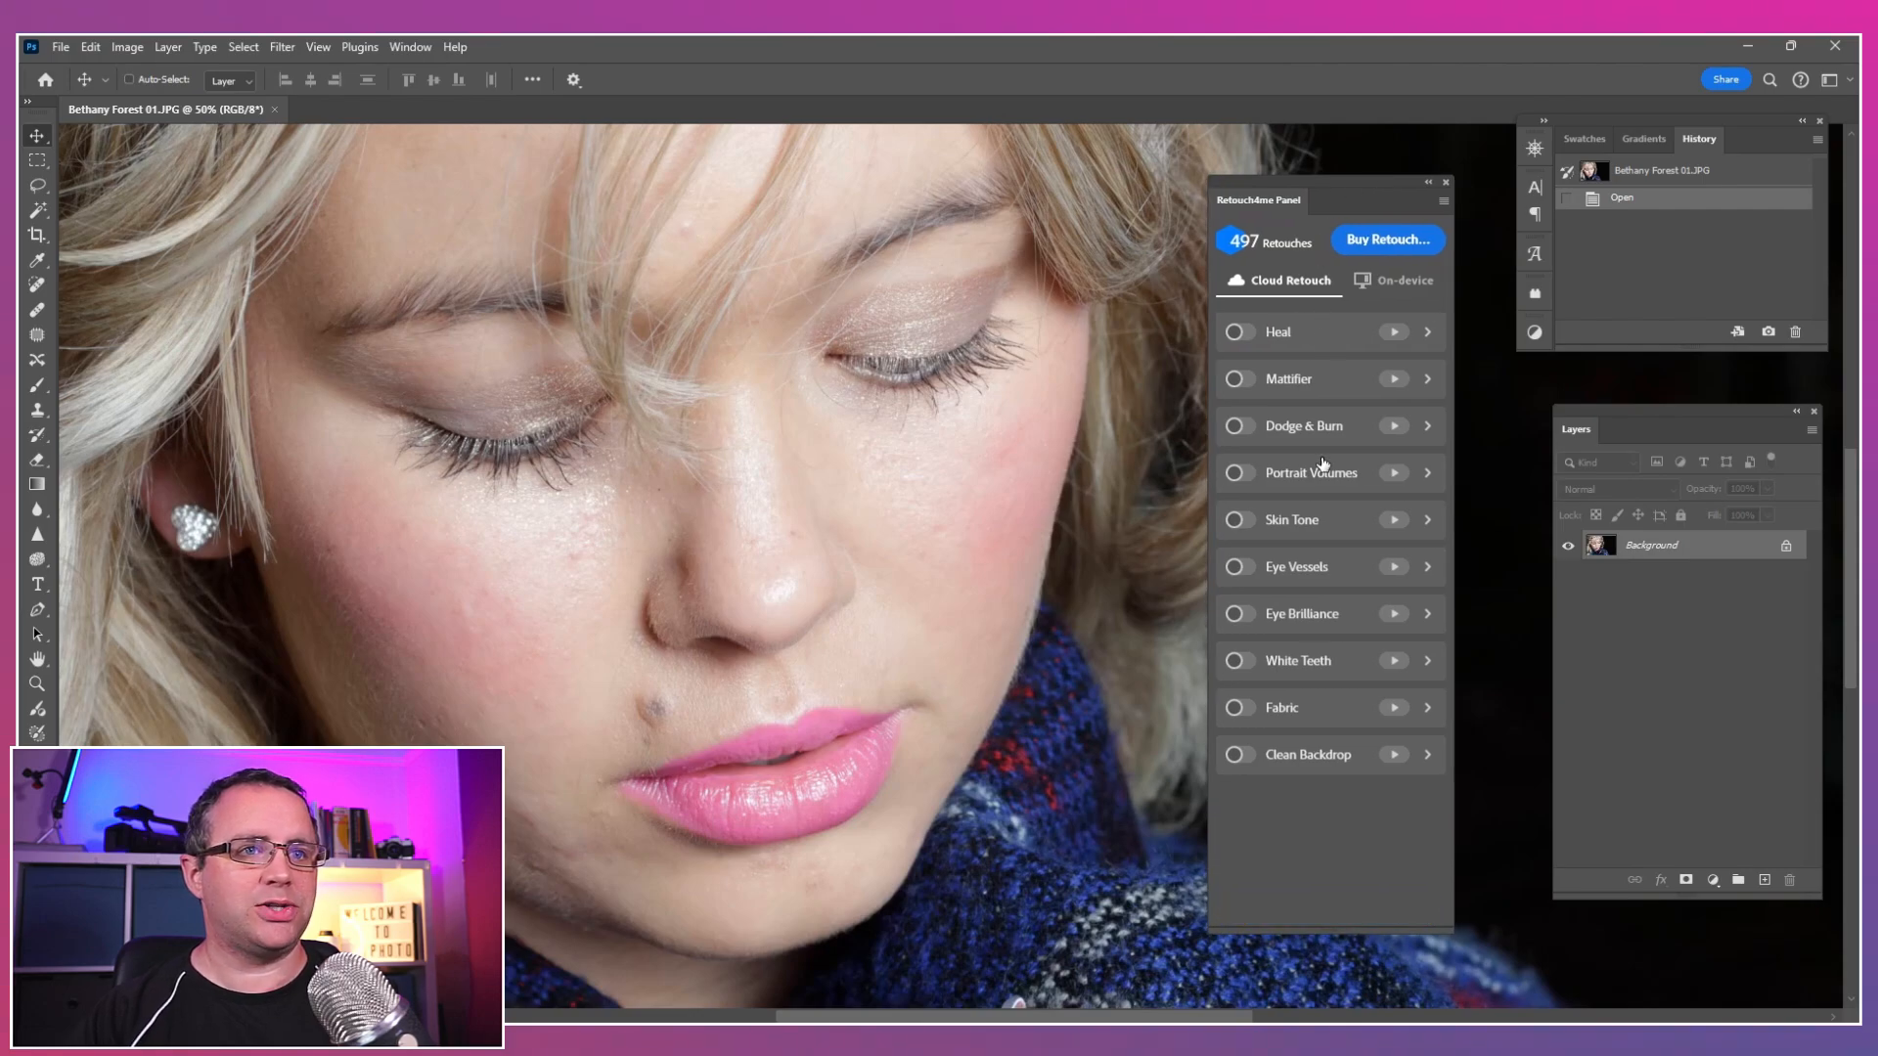
left_click(1253, 333)
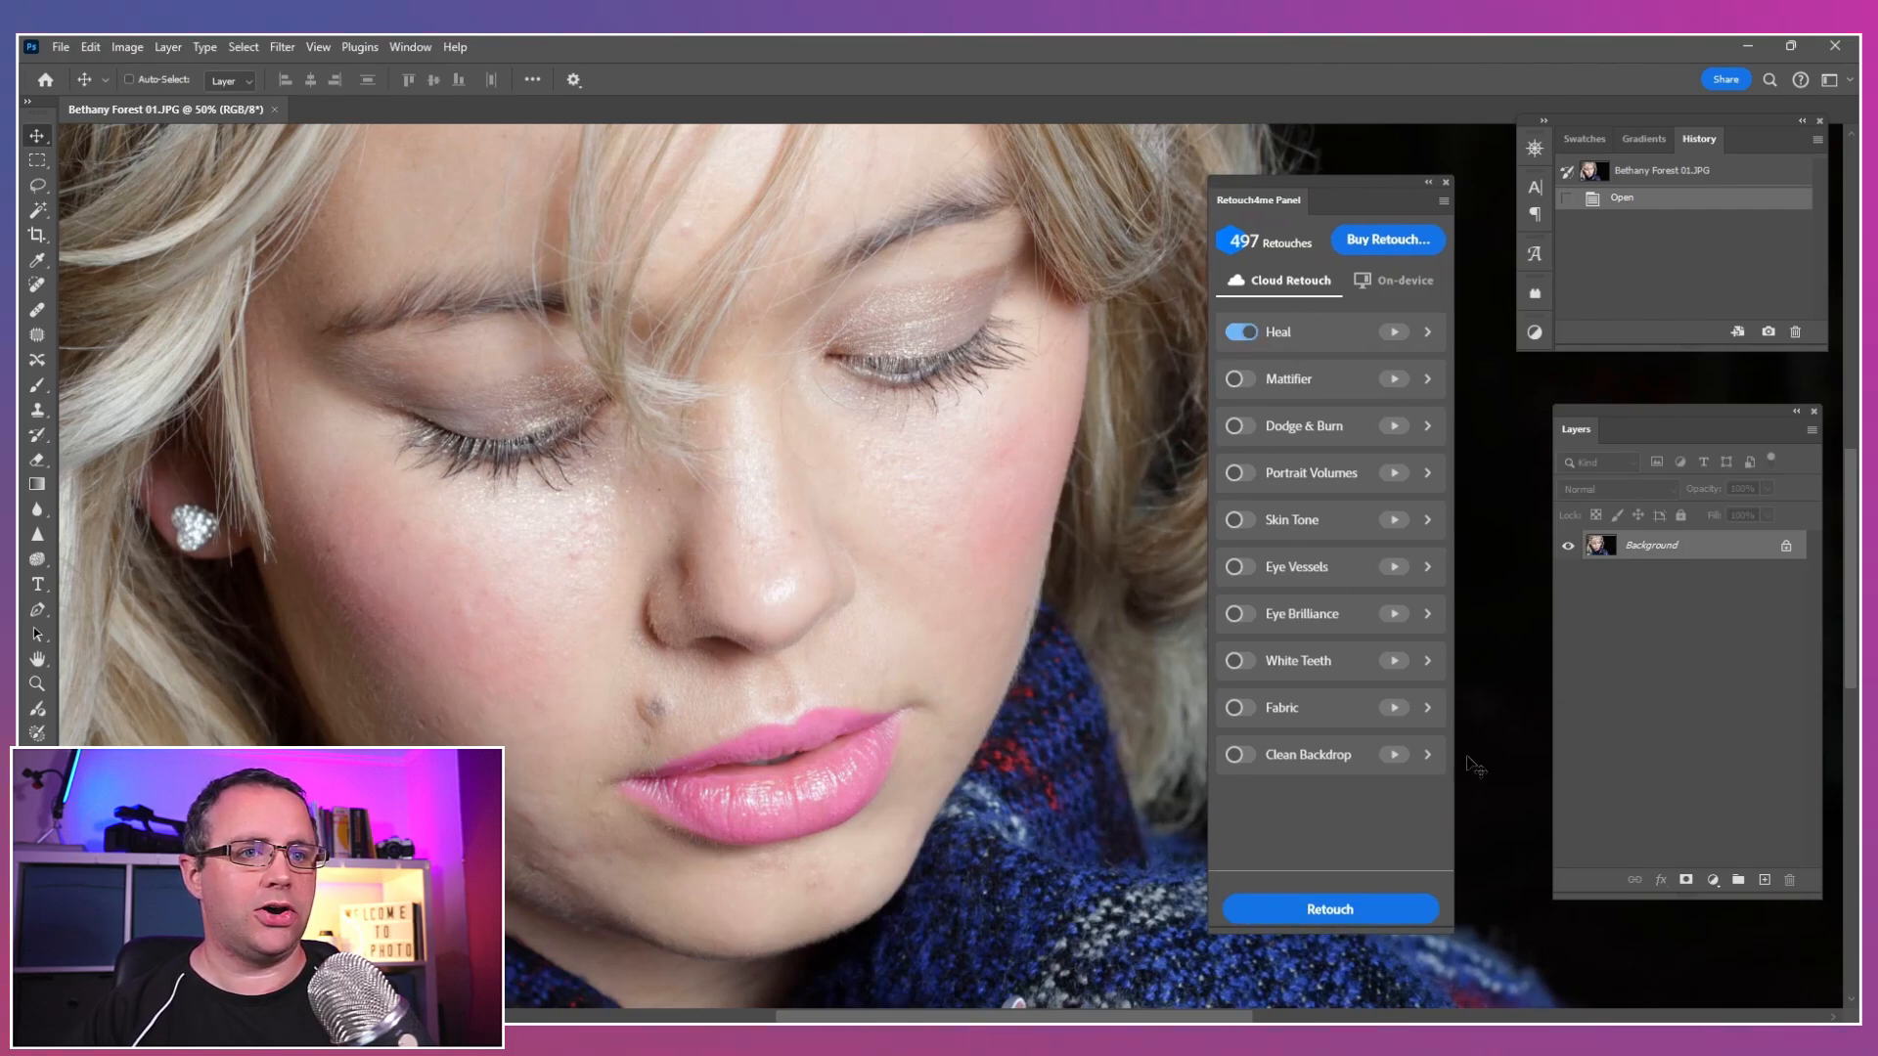
left_click(1374, 918)
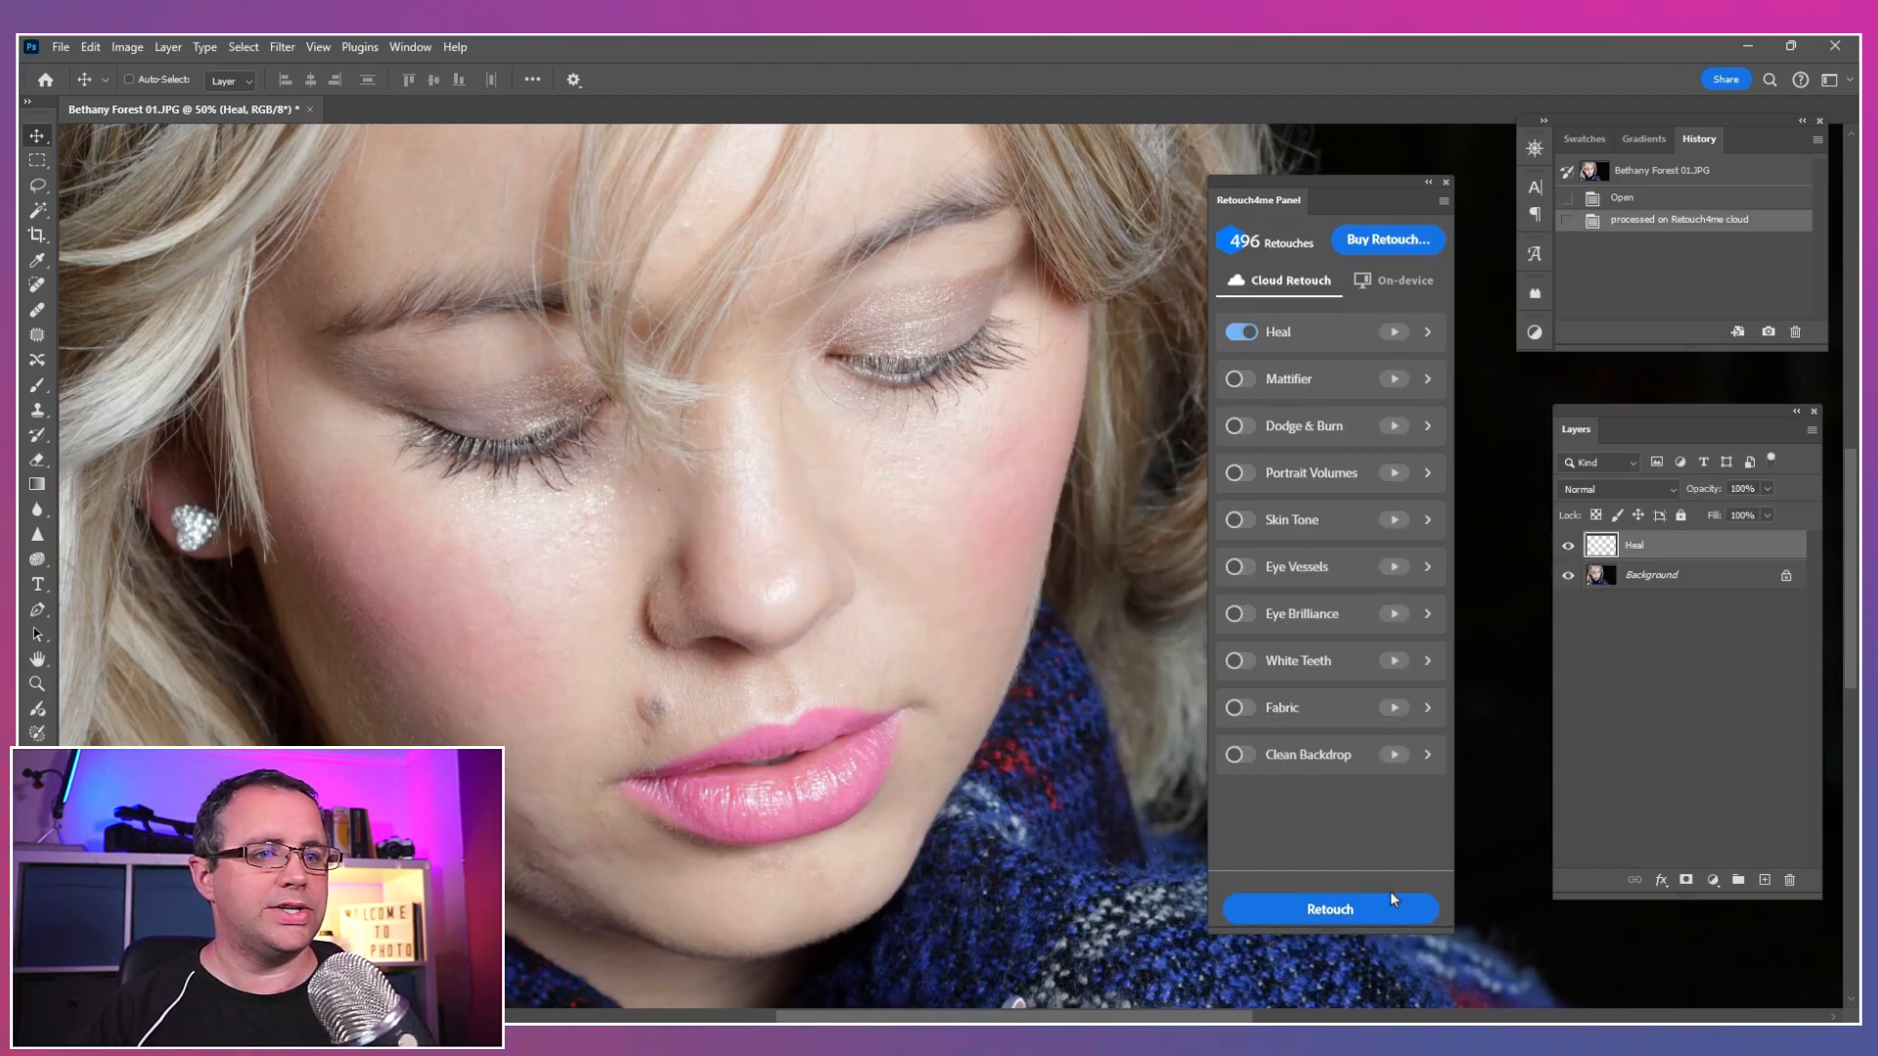
Step: Check the blonde portrait's pixel dimensions in Image Size without resizing it
left_click(127, 47)
left_click(172, 195)
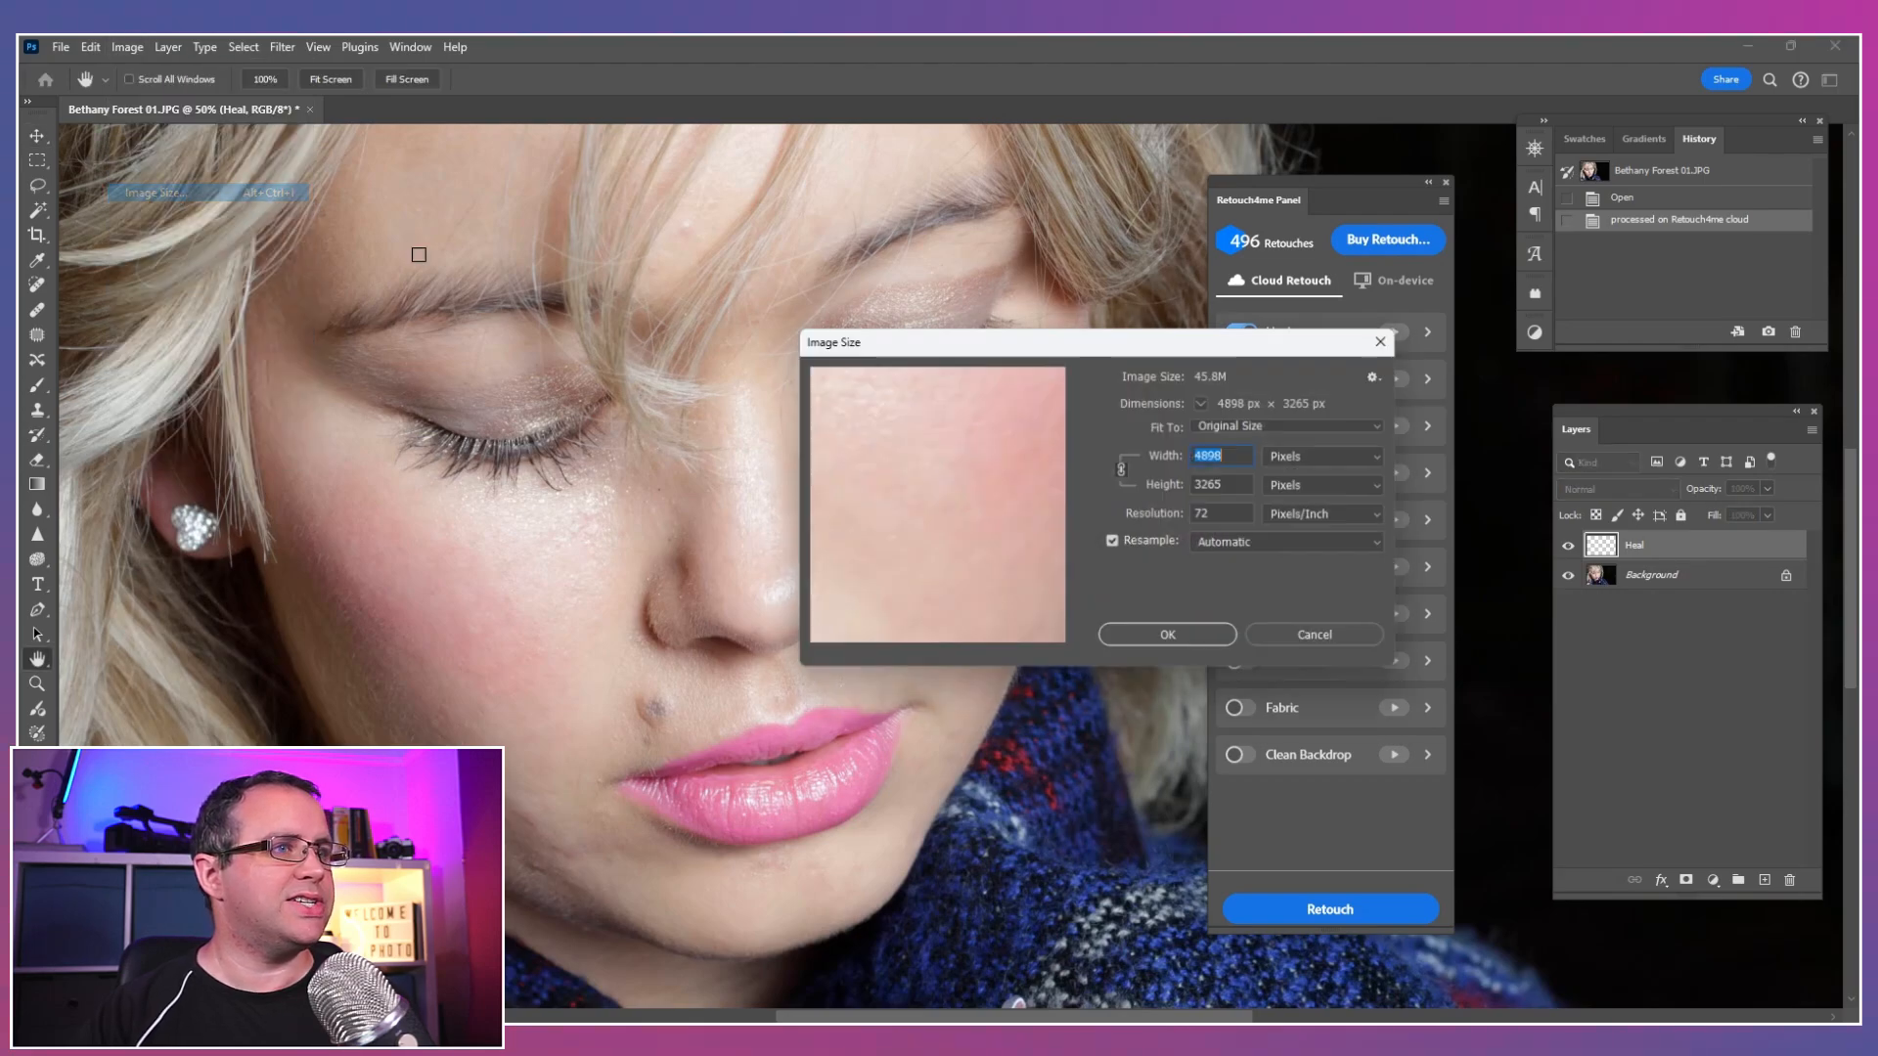
left_click_drag(1132, 347, 913, 329)
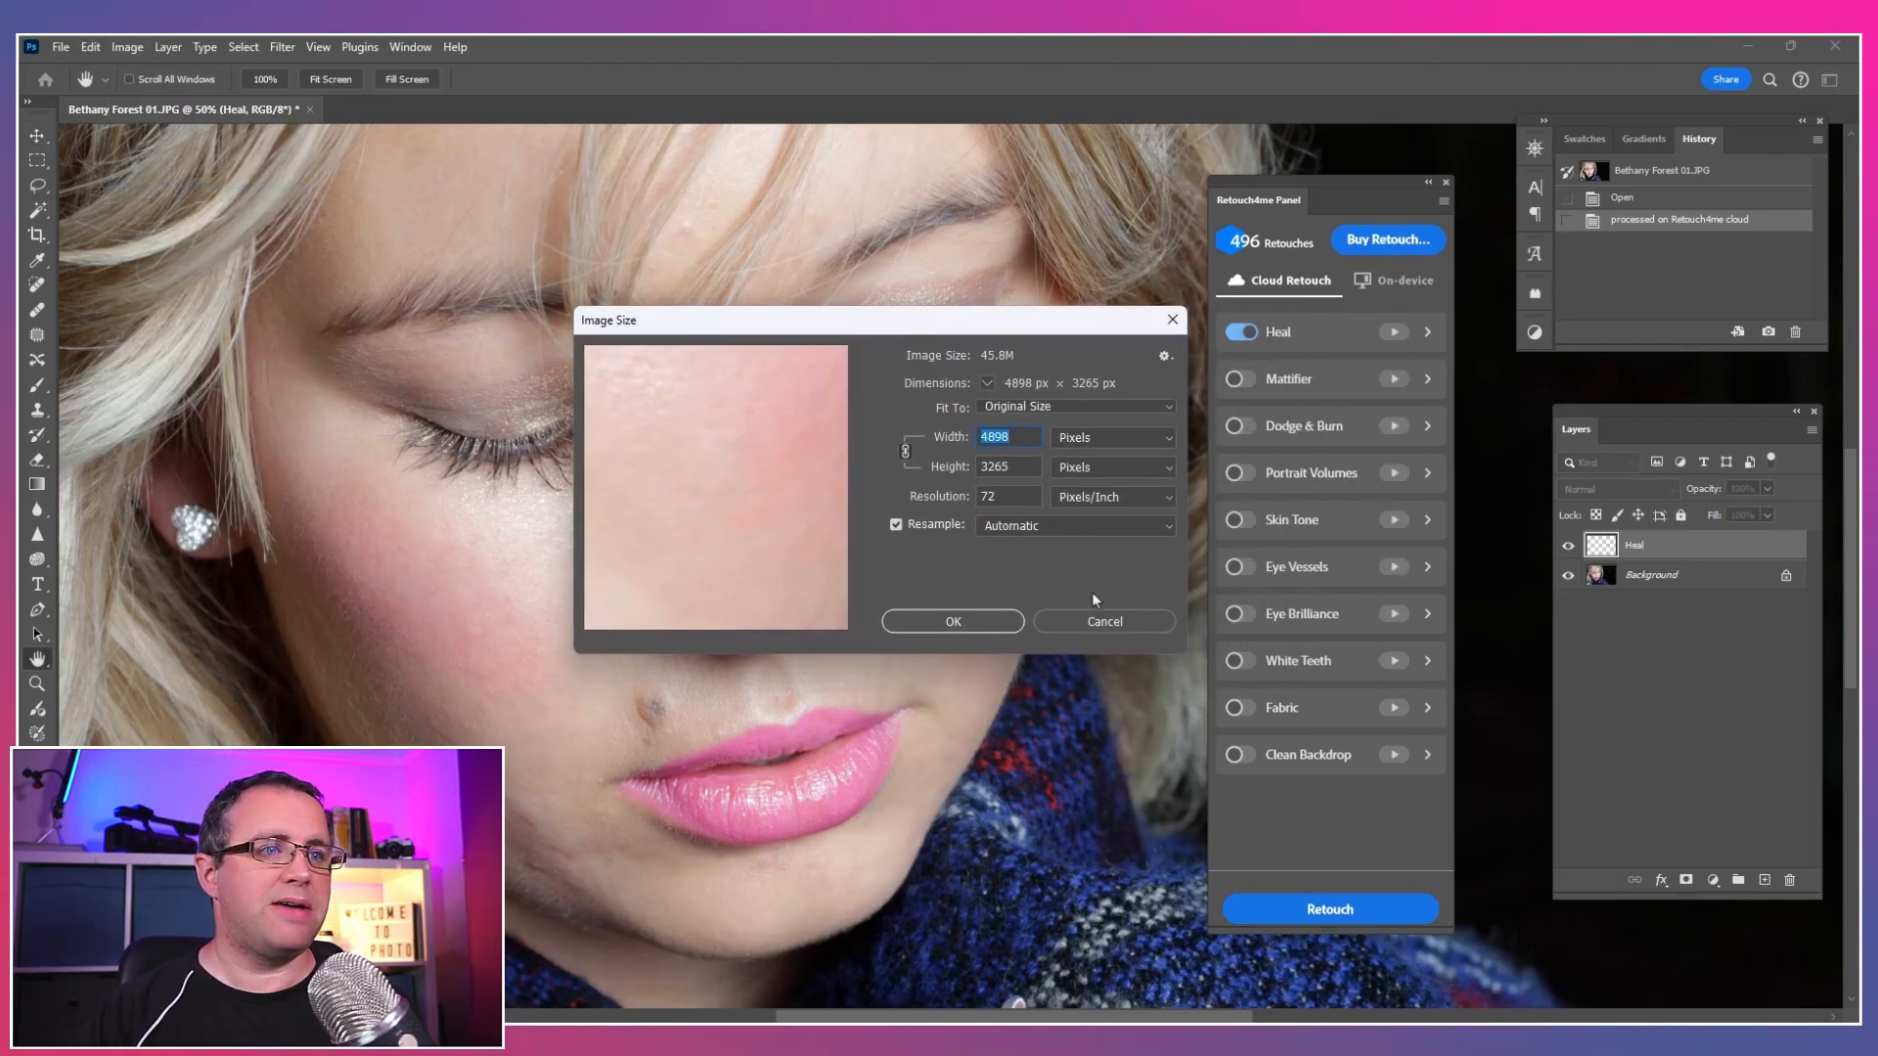
left_click(1105, 622)
key("v")
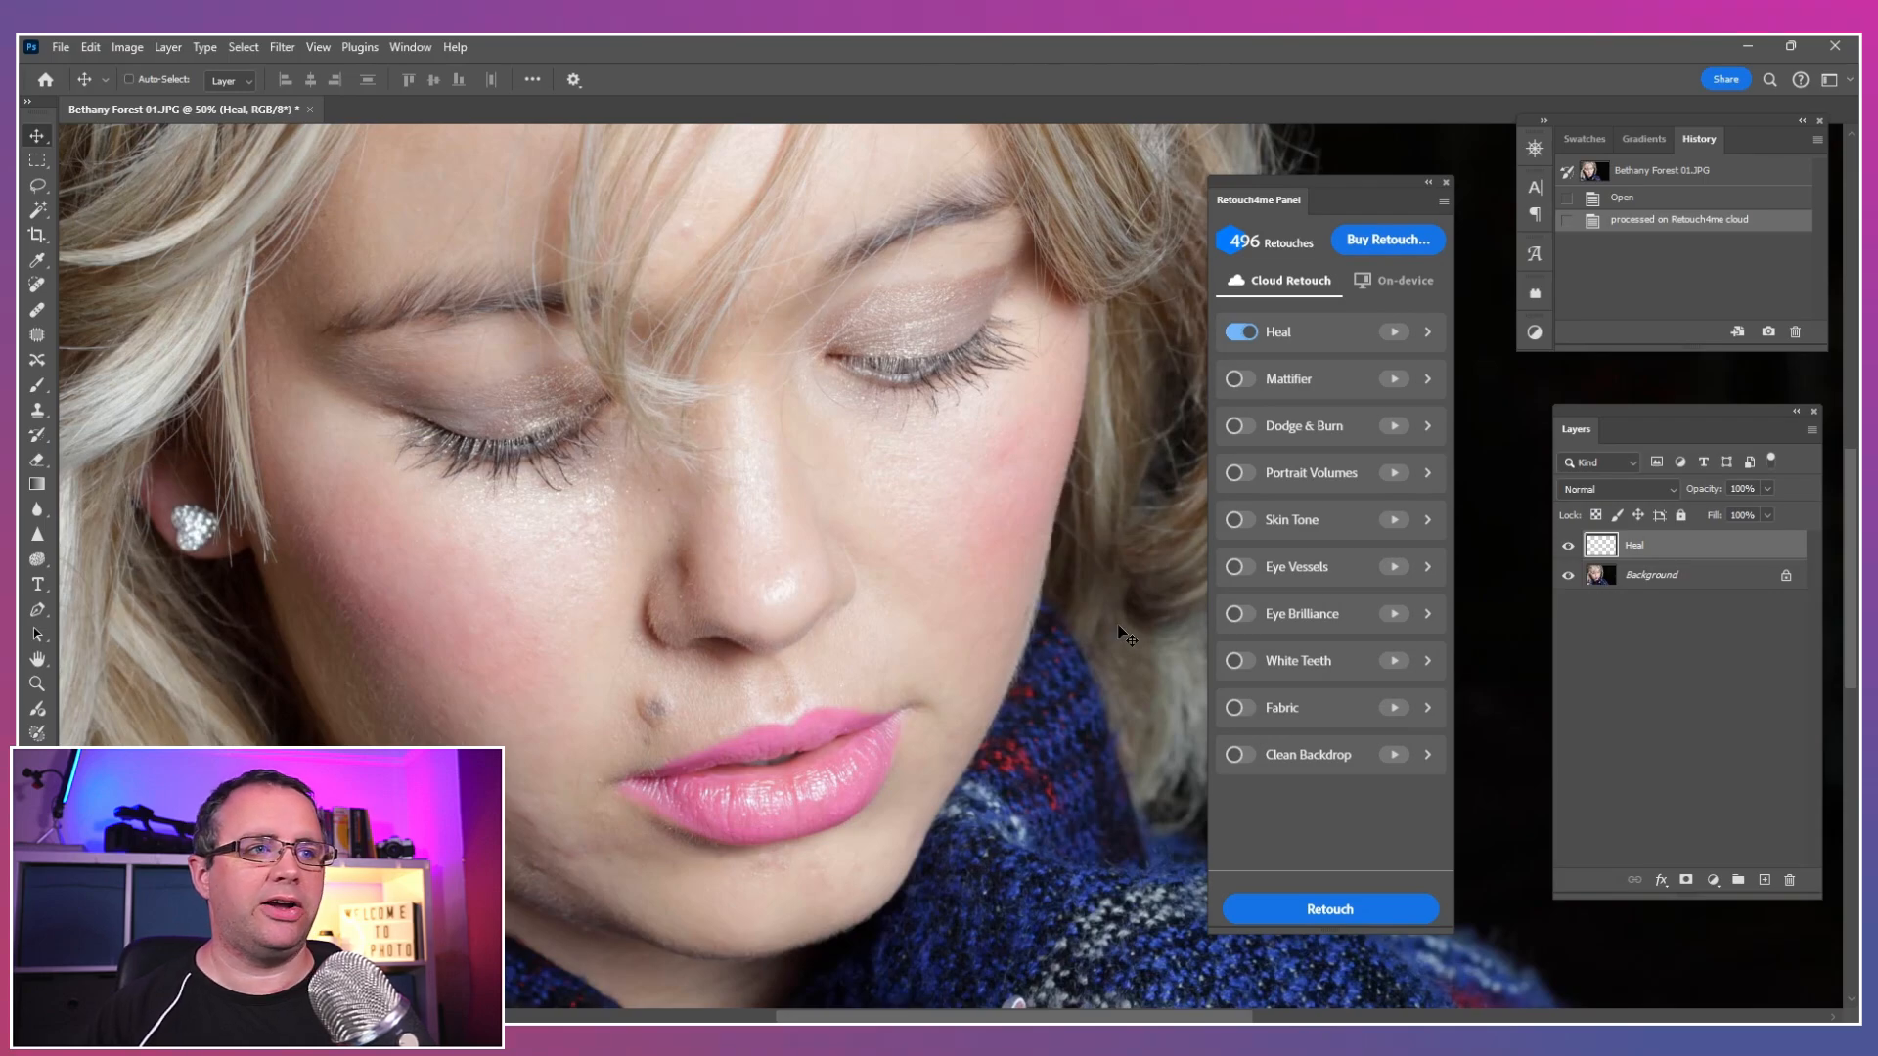
Step: Compare the blonde portrait's face with the Heal layer hidden and shown
left_click_drag(557, 570, 658, 519)
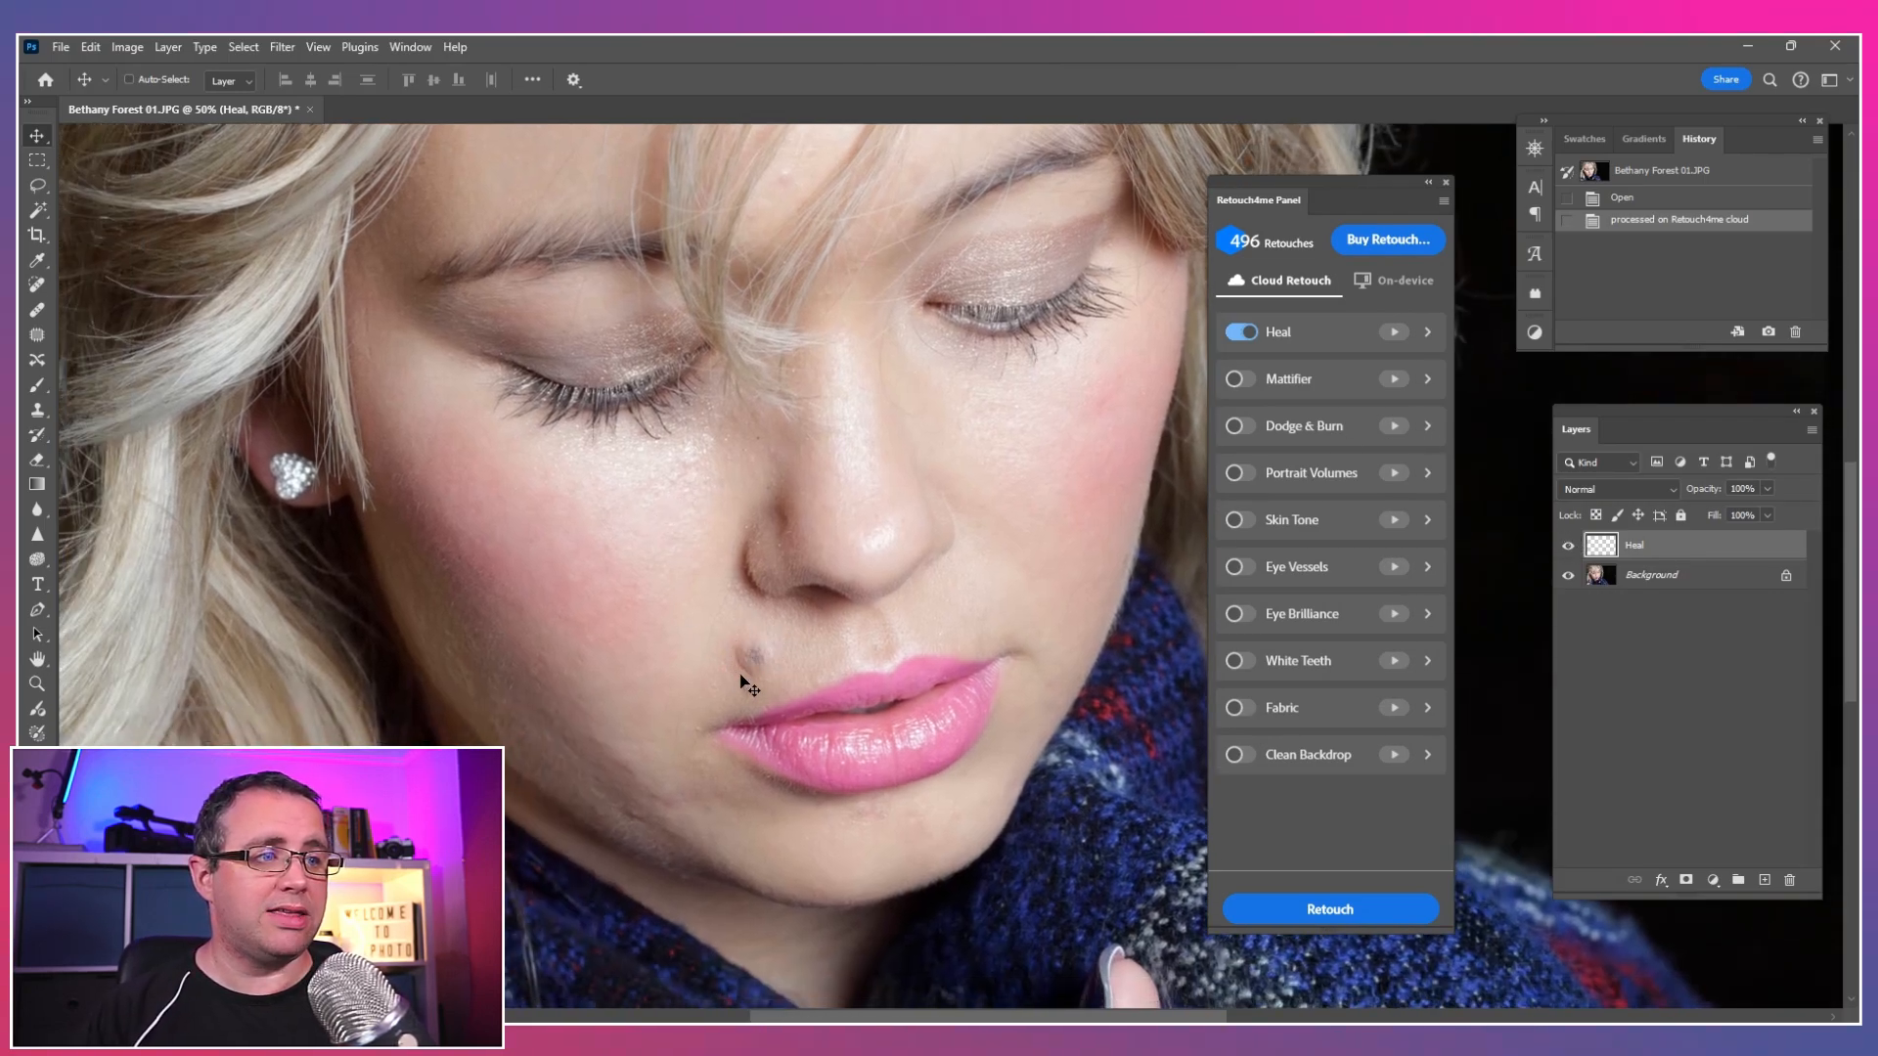
left_click(1569, 547)
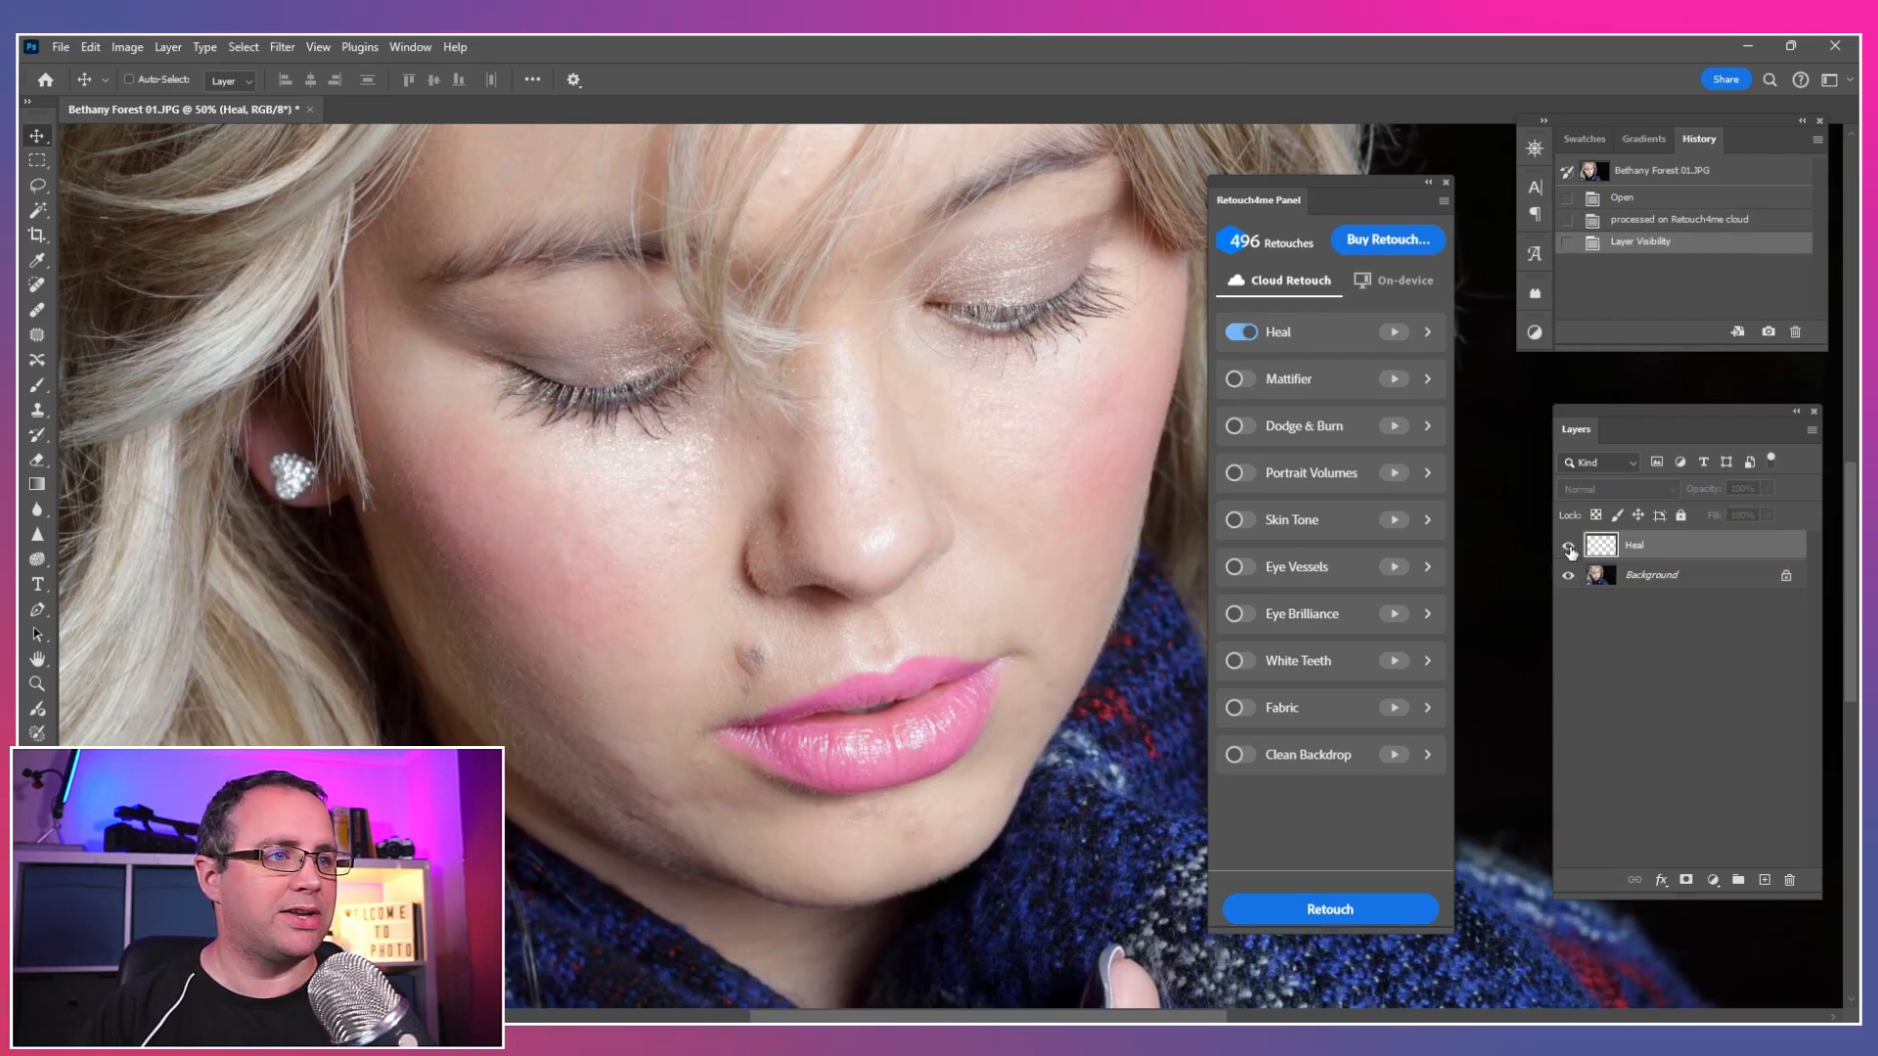
left_click(1568, 548)
left_click(1568, 548)
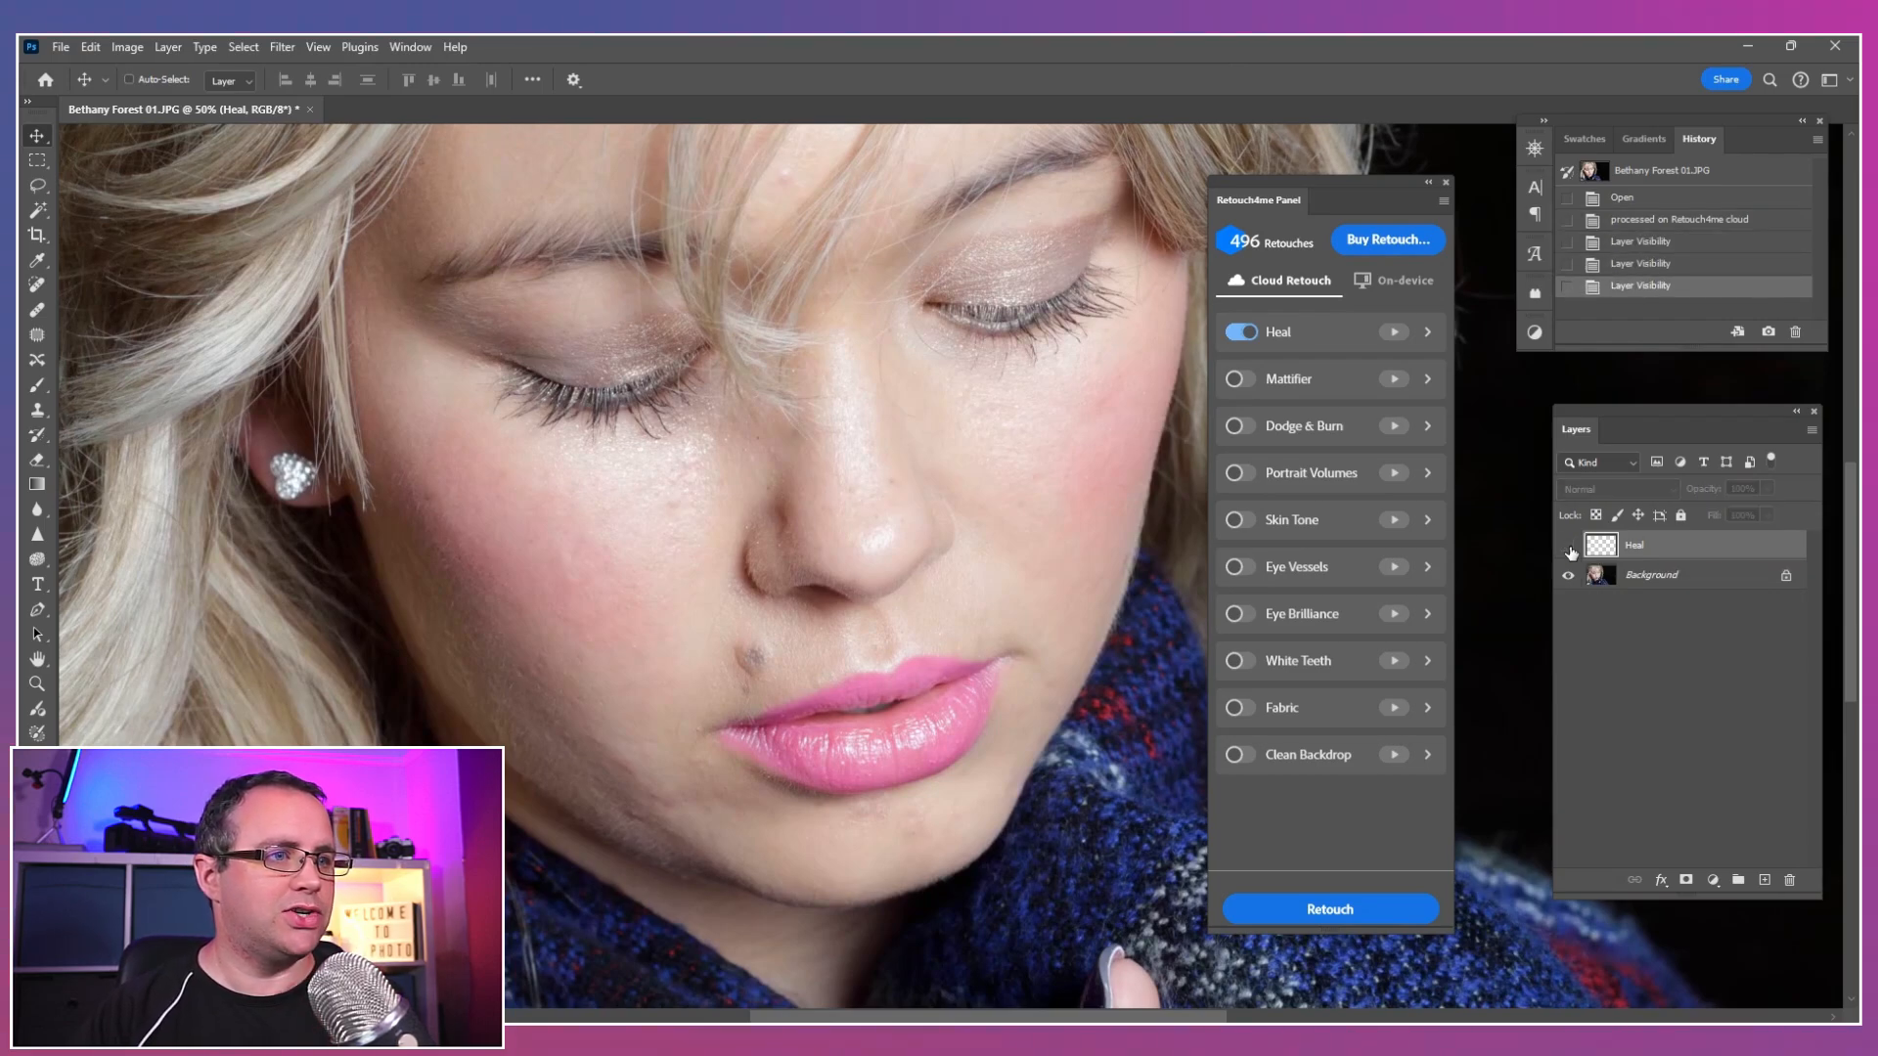
left_click(1569, 548)
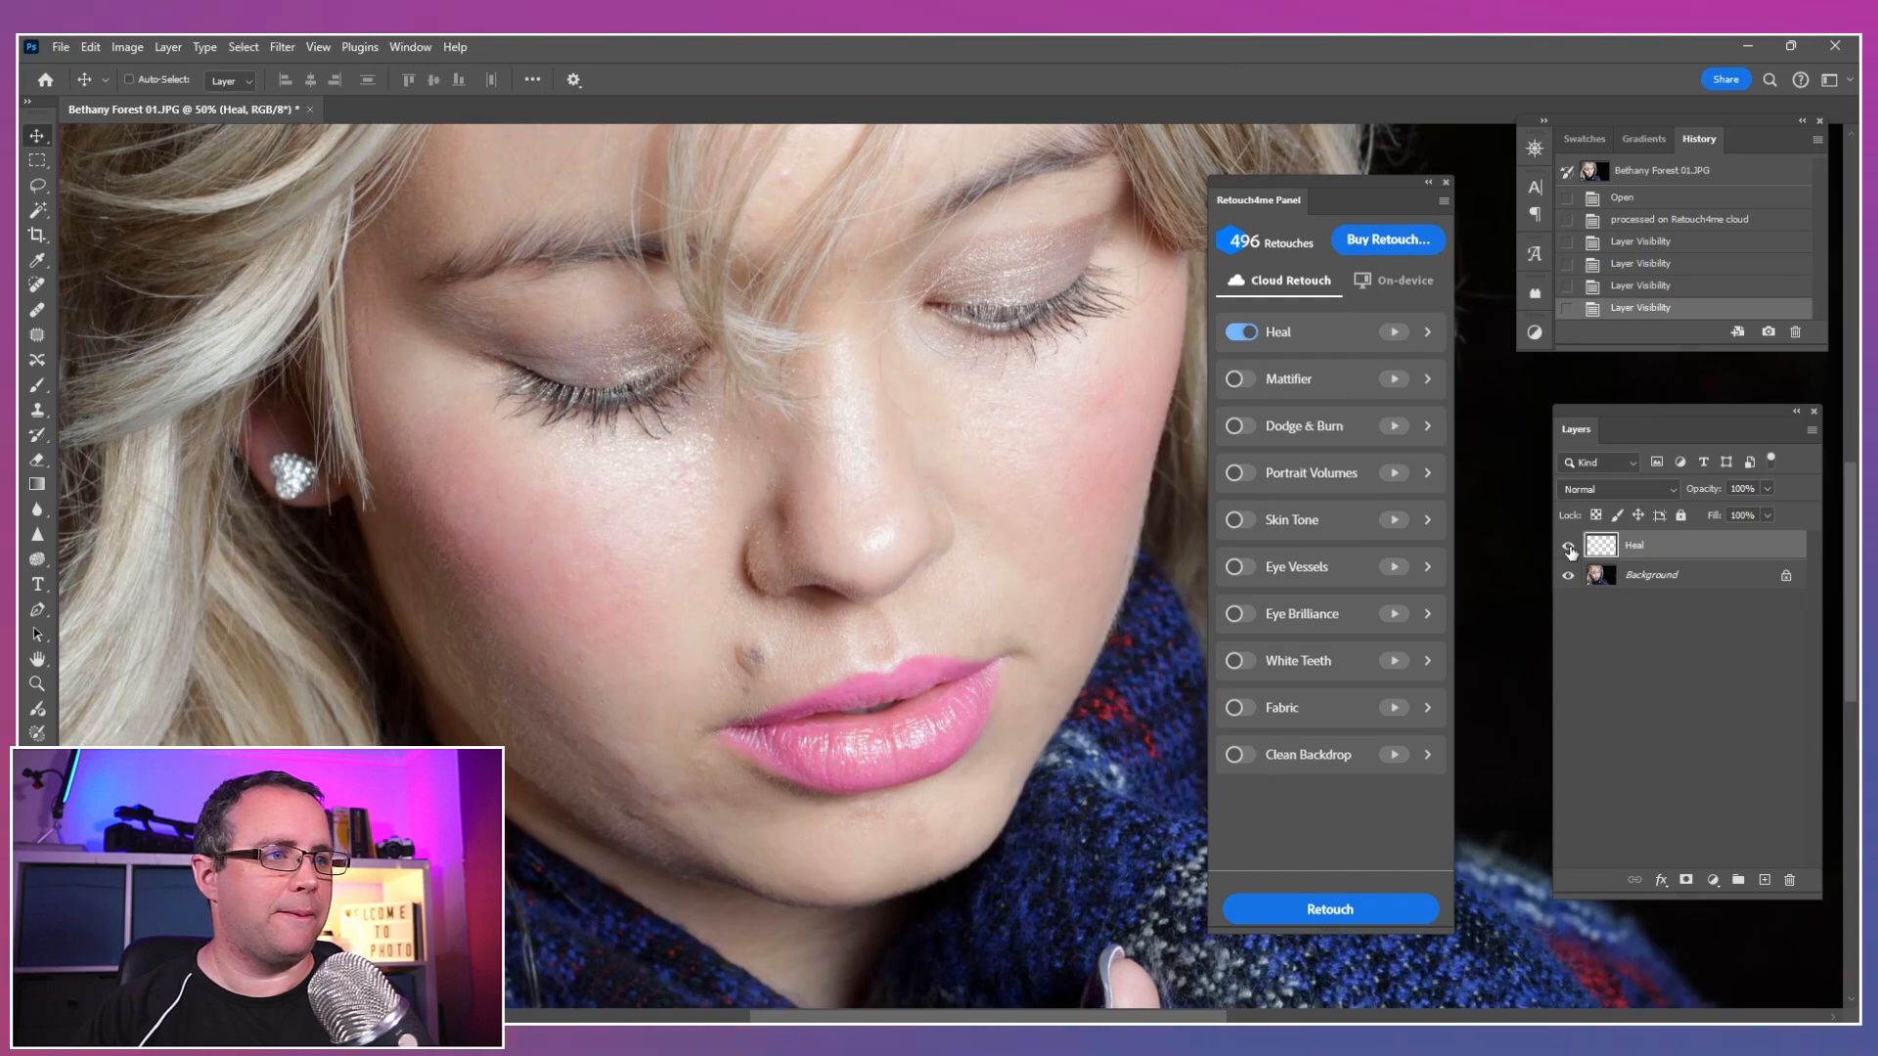
left_click(1569, 548)
left_click(1569, 547)
Step: Isolate the Heal layer to examine its repair patches, and make the Background layer visible again
left_click(1569, 548, "alt")
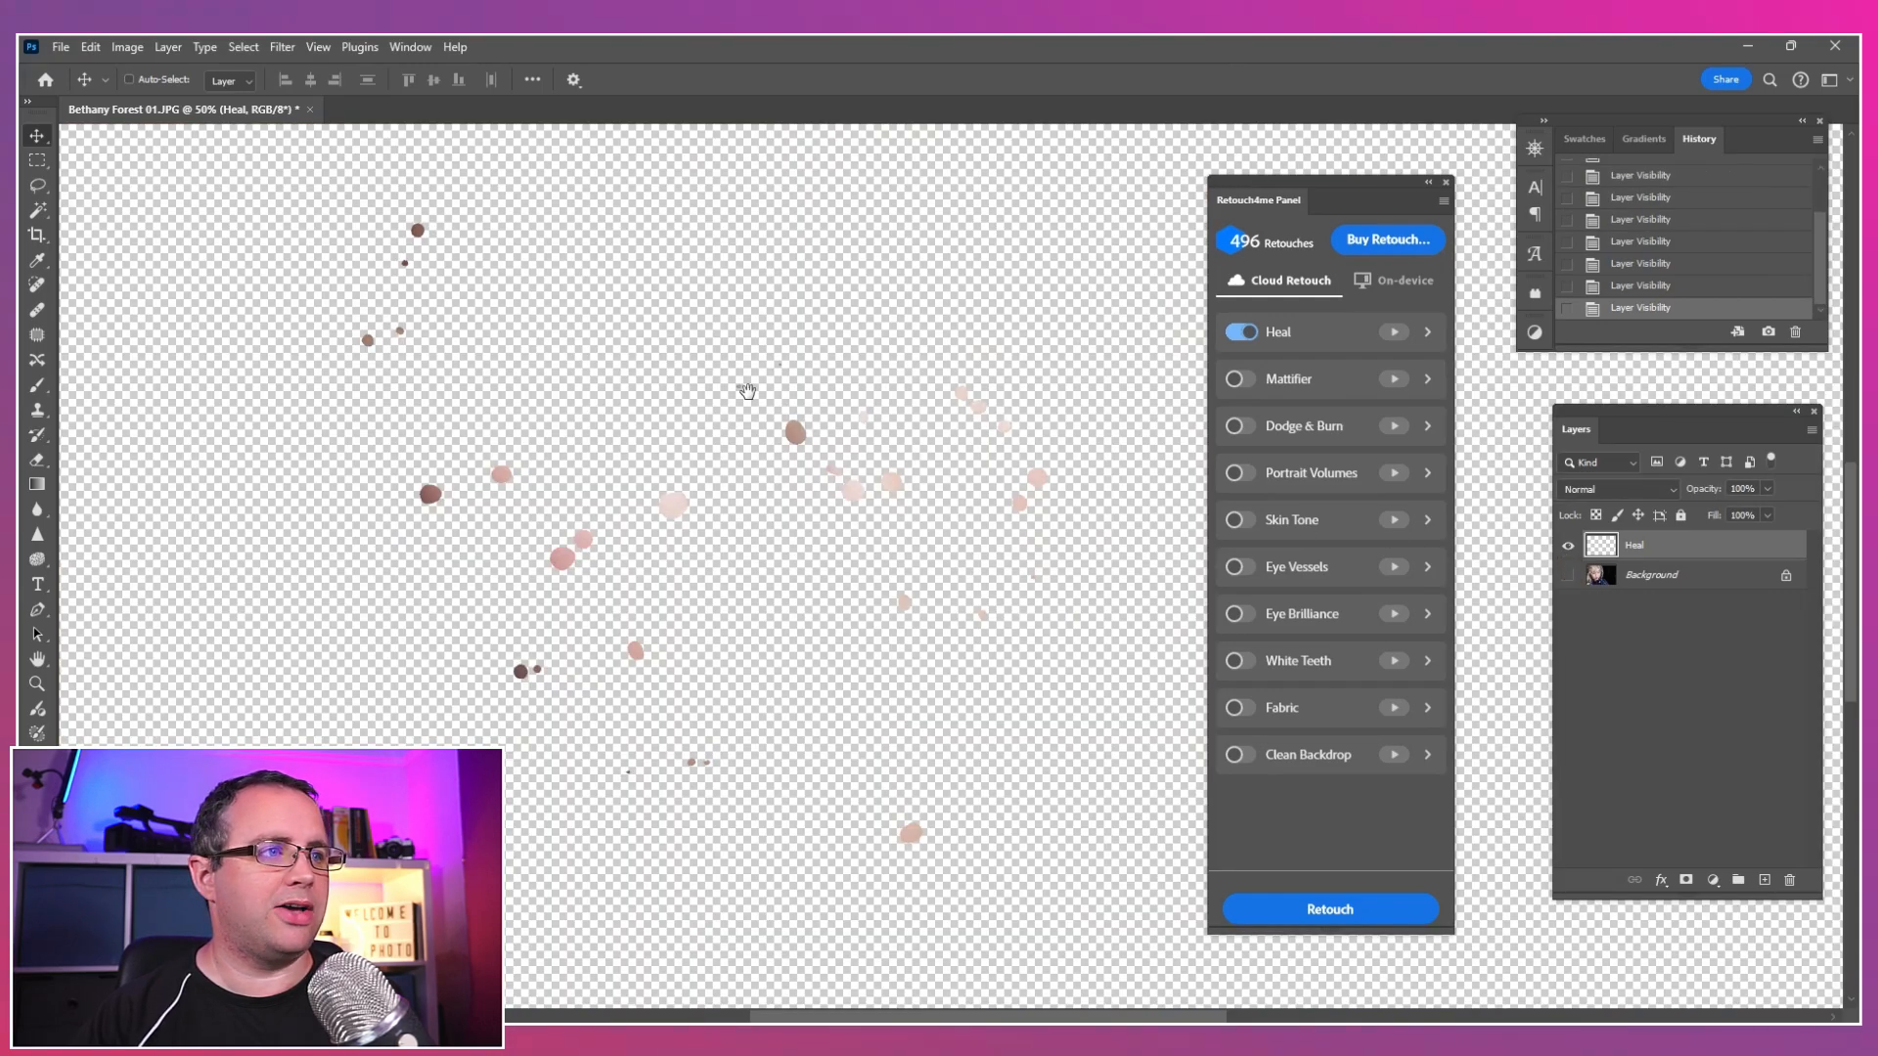
left_click_drag(748, 392, 704, 460)
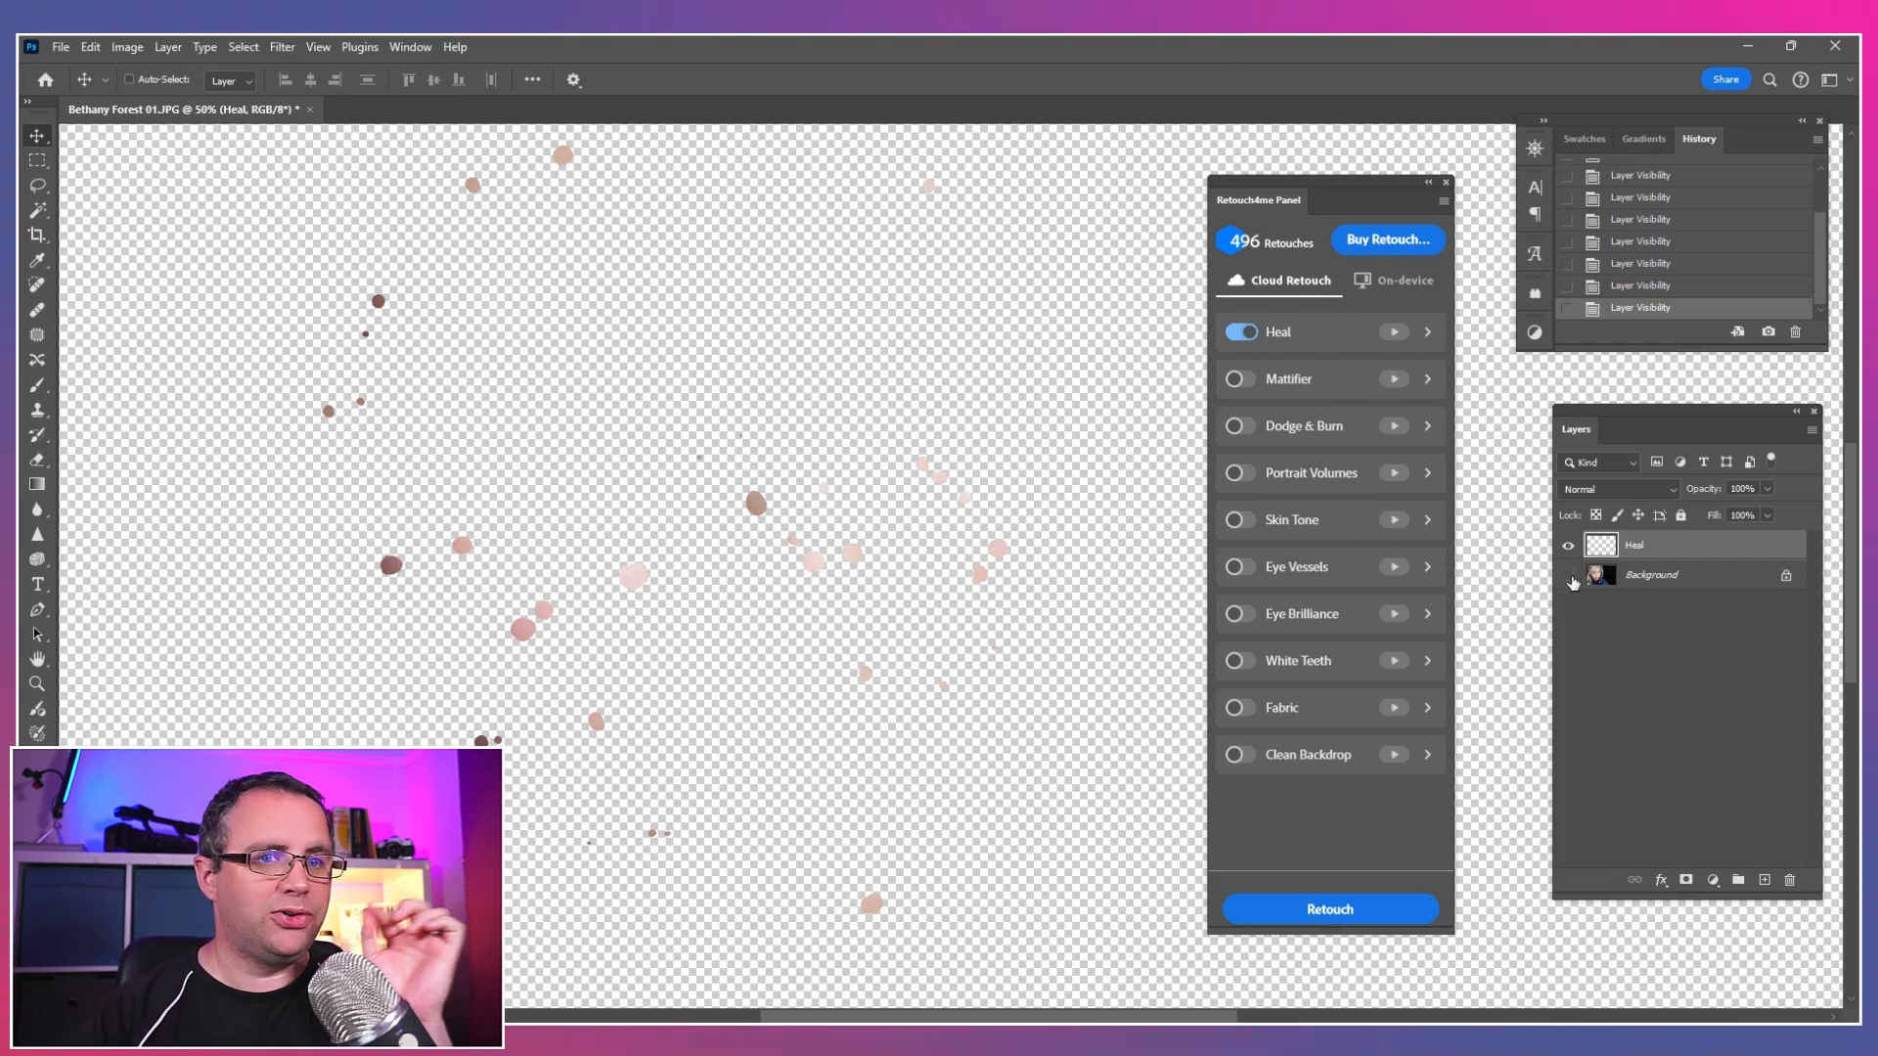
left_click(1570, 577)
left_click(1569, 548)
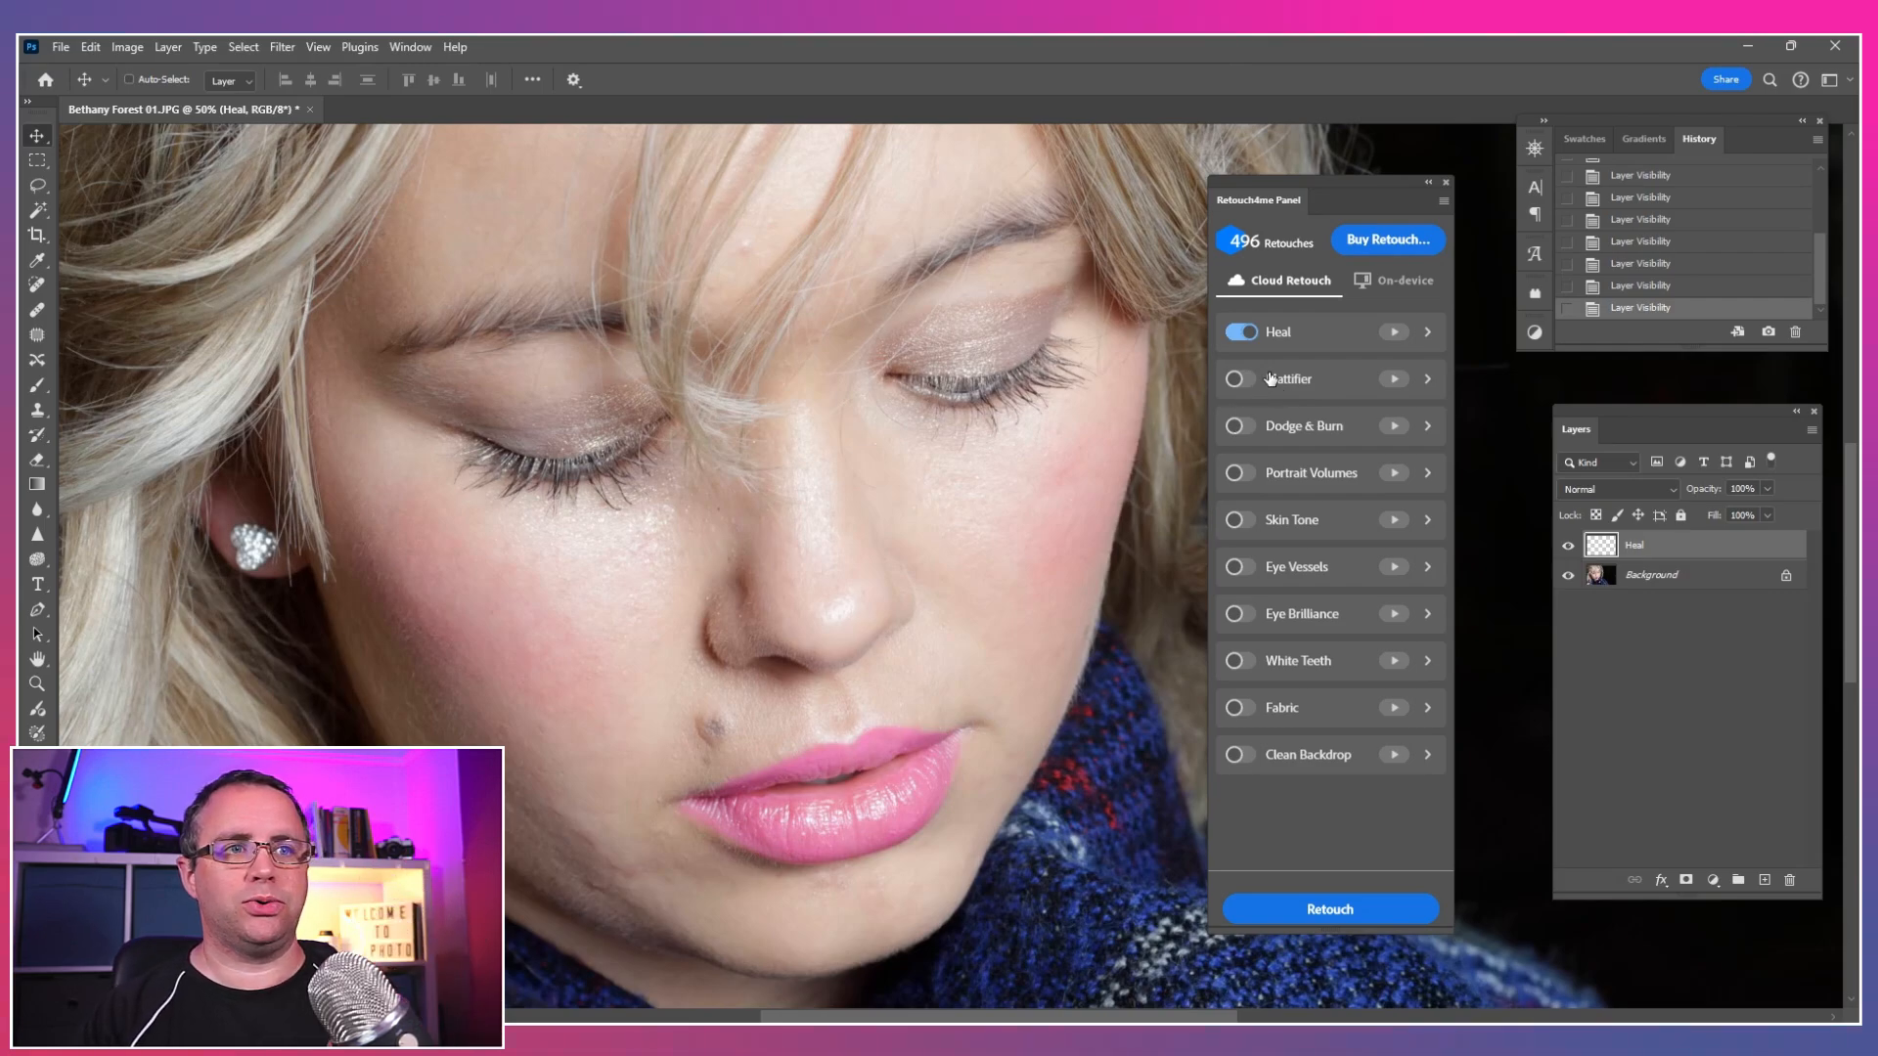
Step: Run a cloud retouch on the blonde portrait with only Mattifier enabled
left_click(1237, 333)
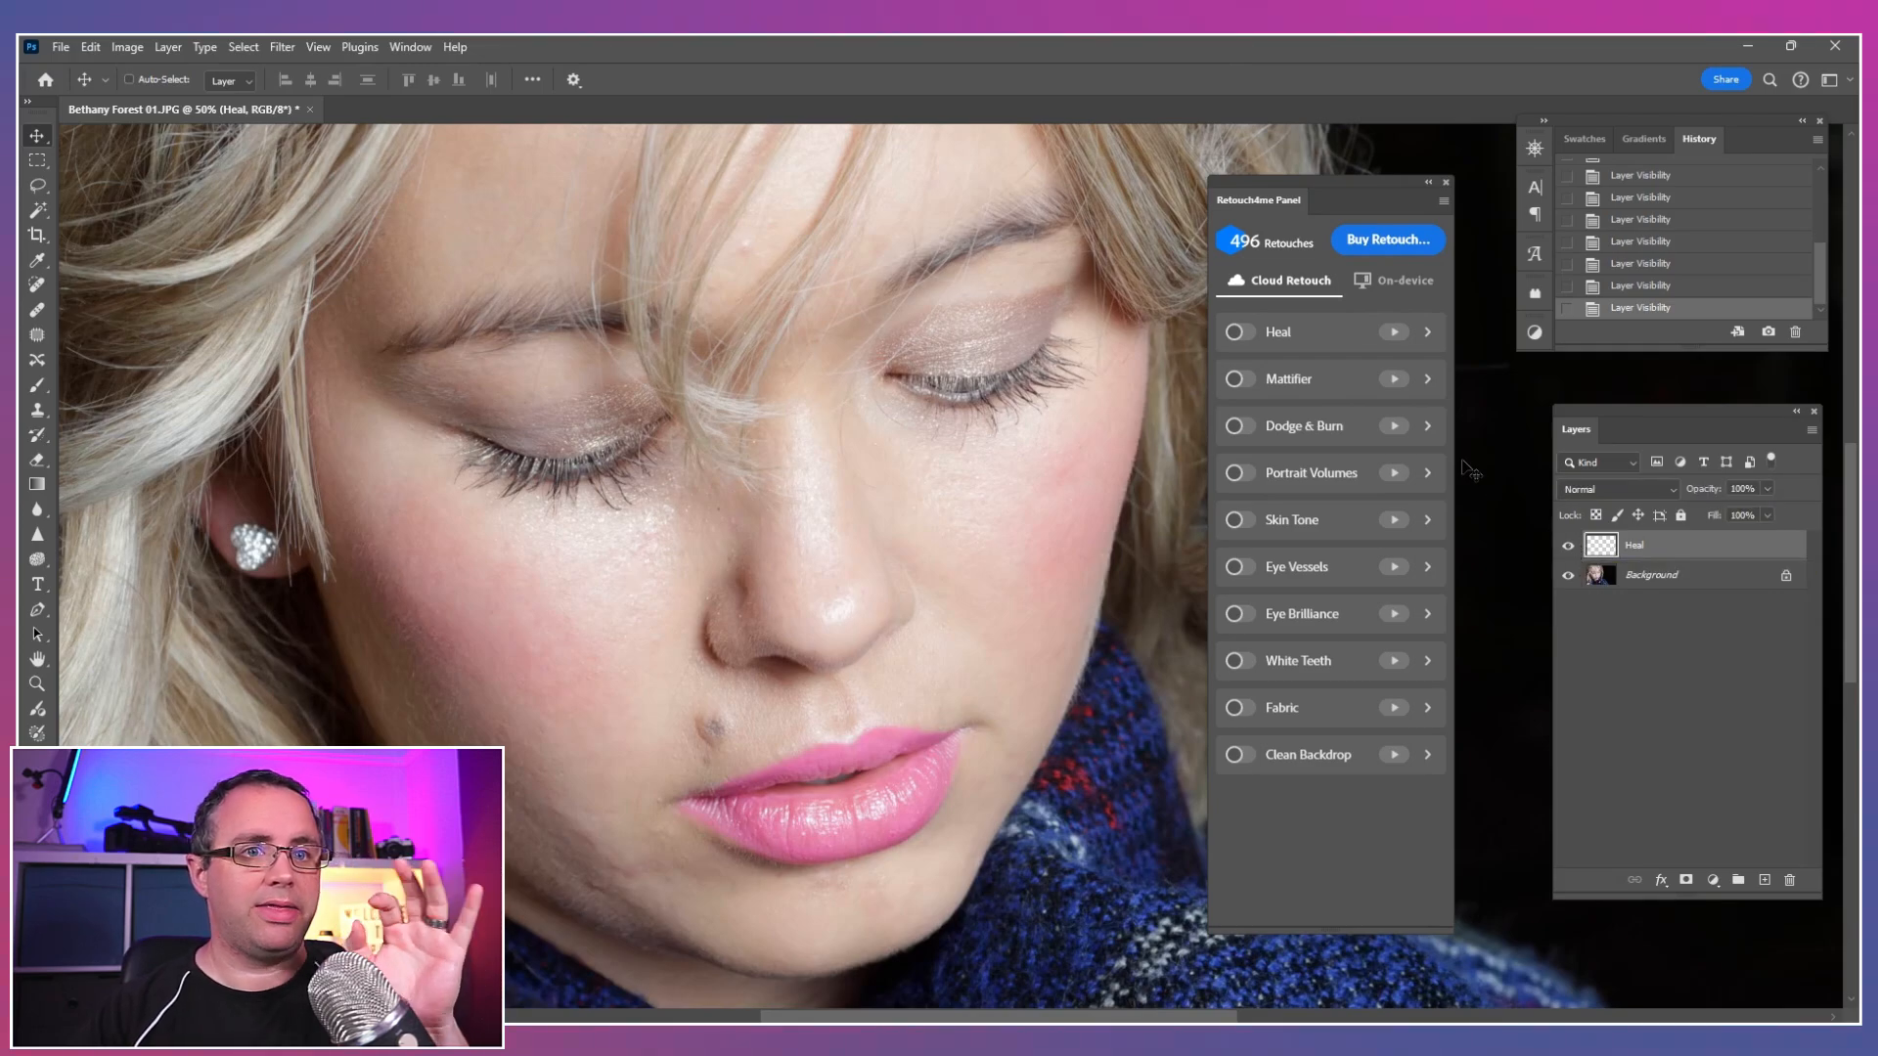
left_click(1235, 379)
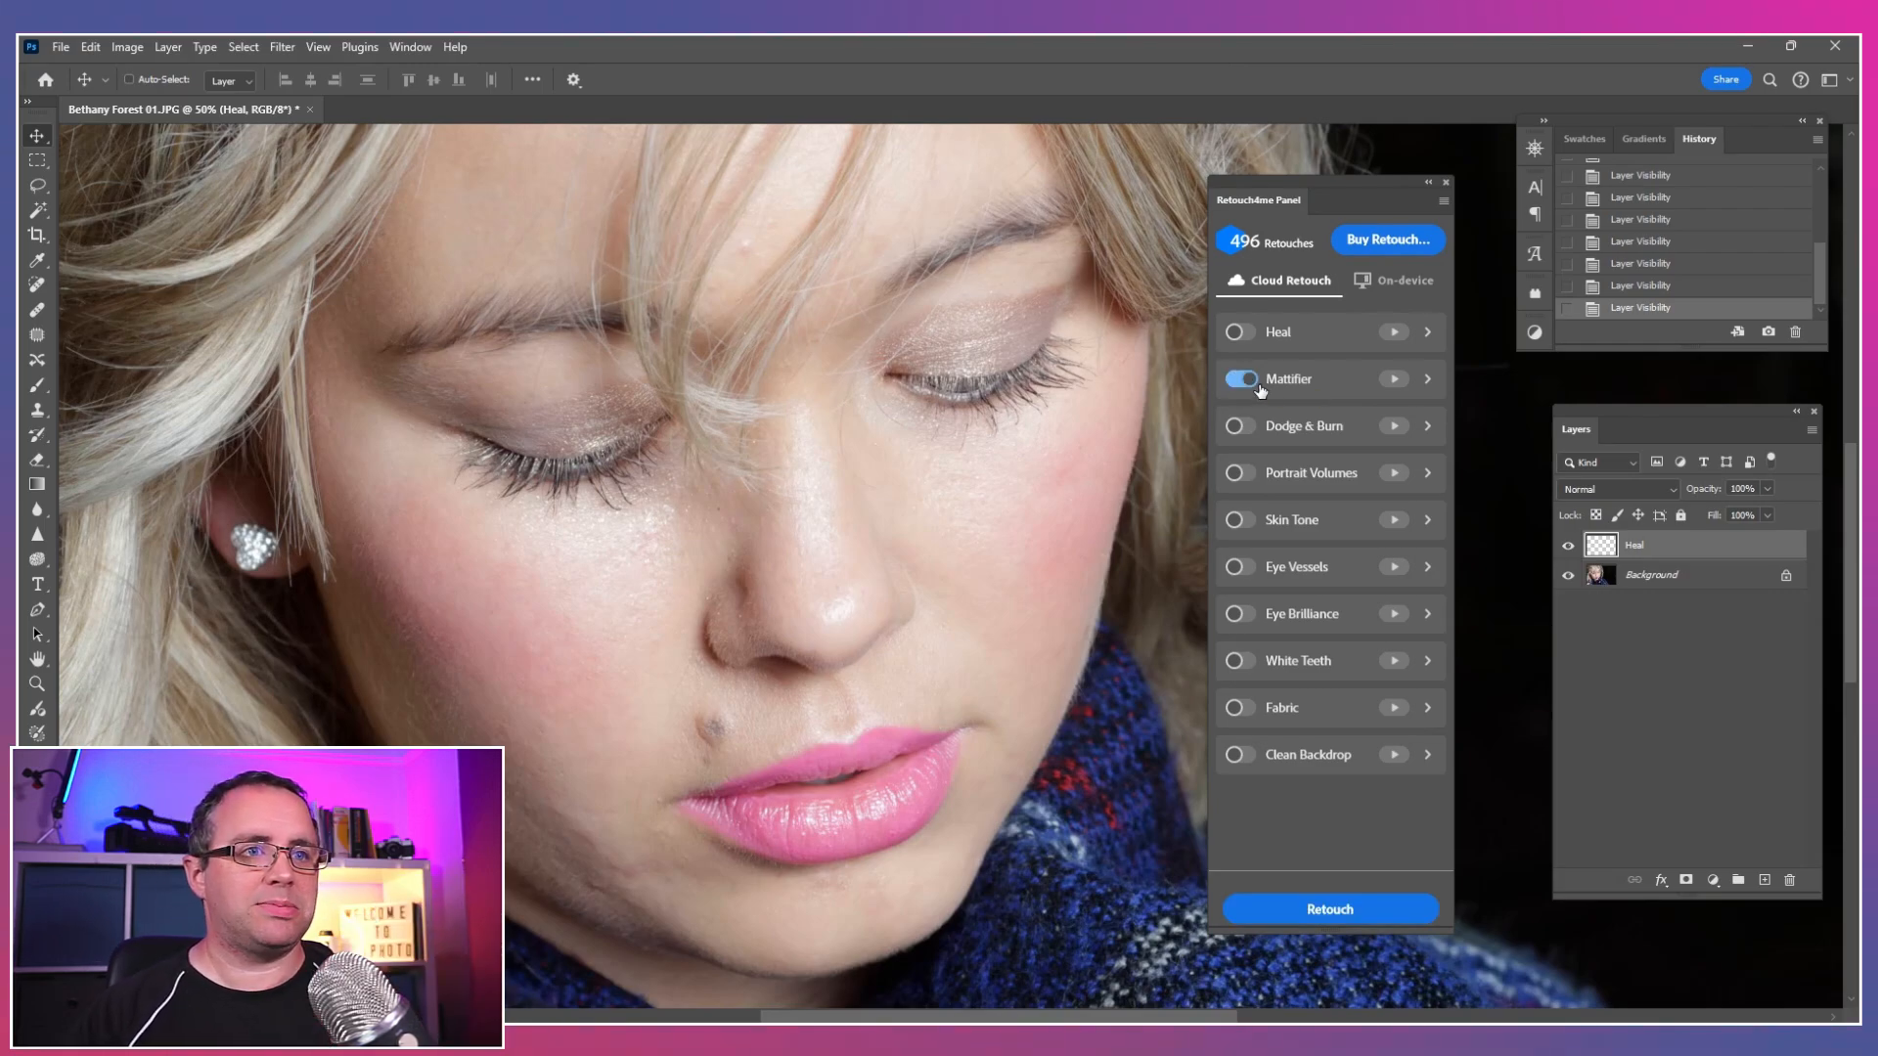
left_click(1347, 908)
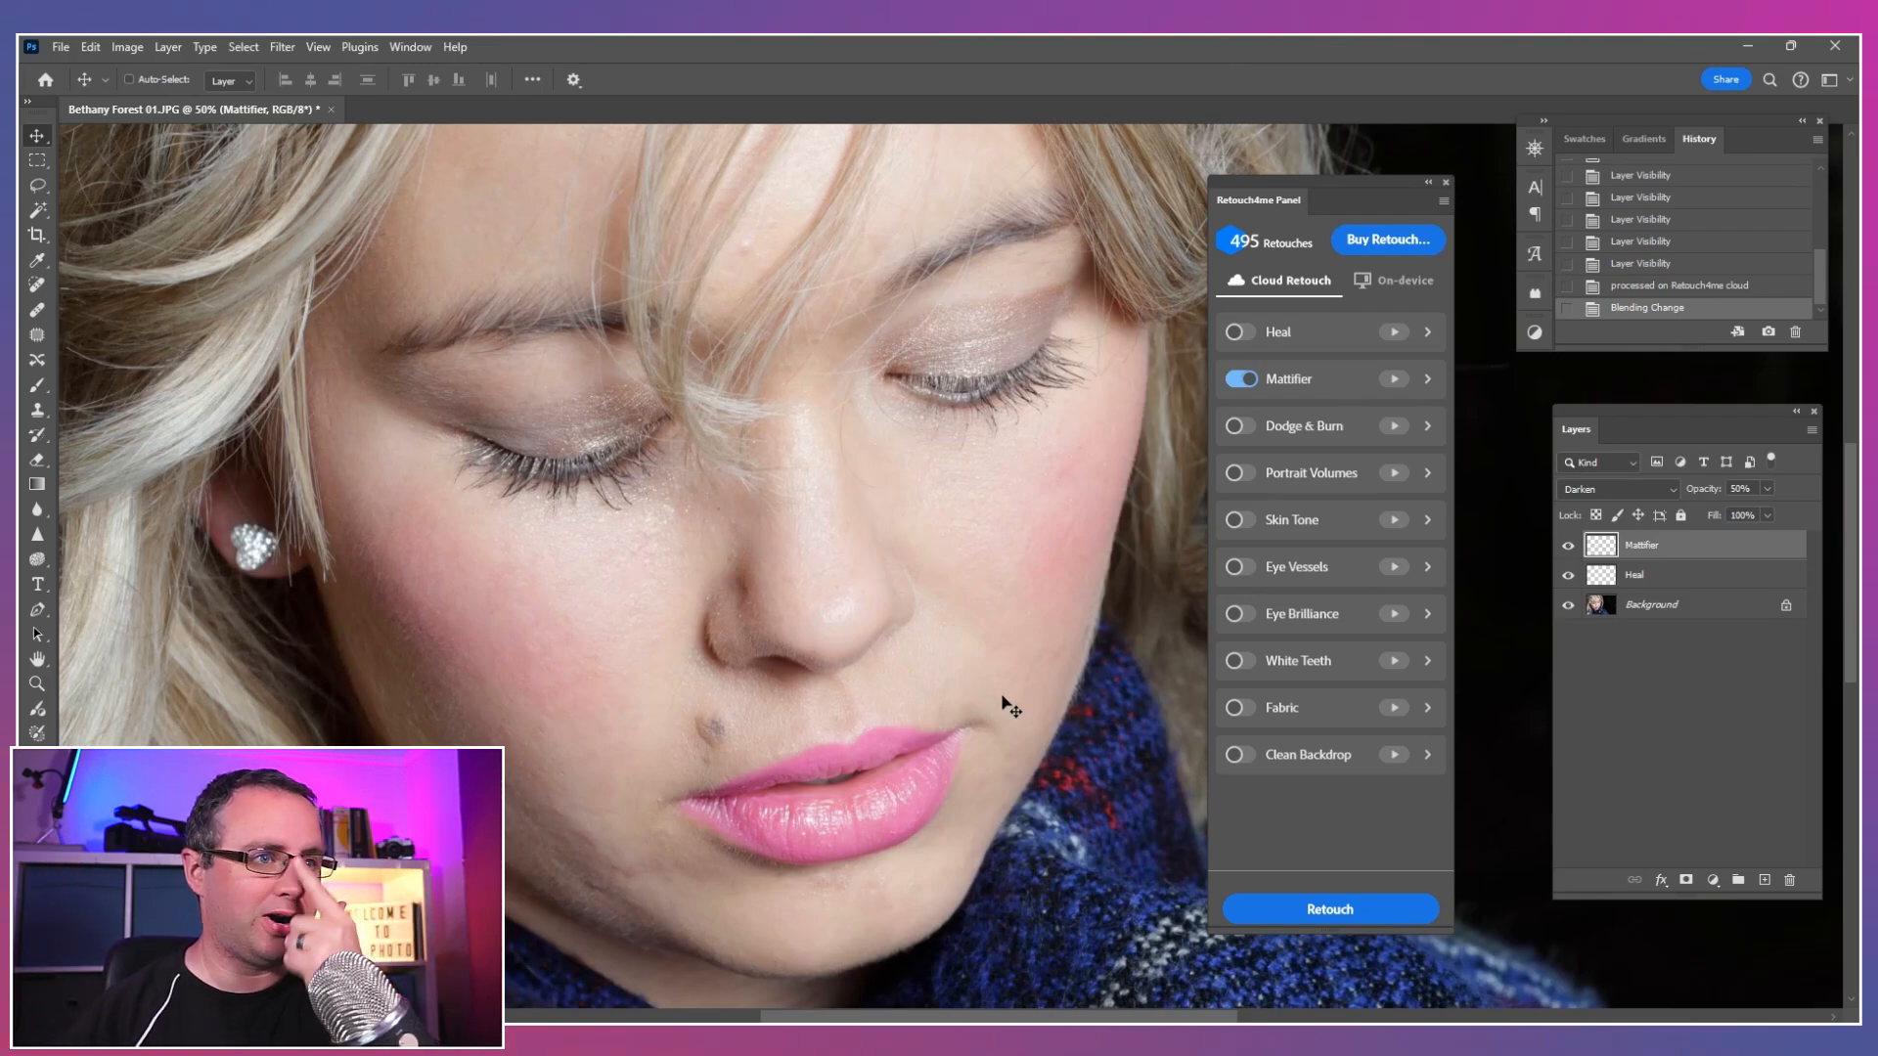
Step: Compare the shine on the face with the Mattifier layer hidden and shown, leaving the layer visible
left_click(1569, 547)
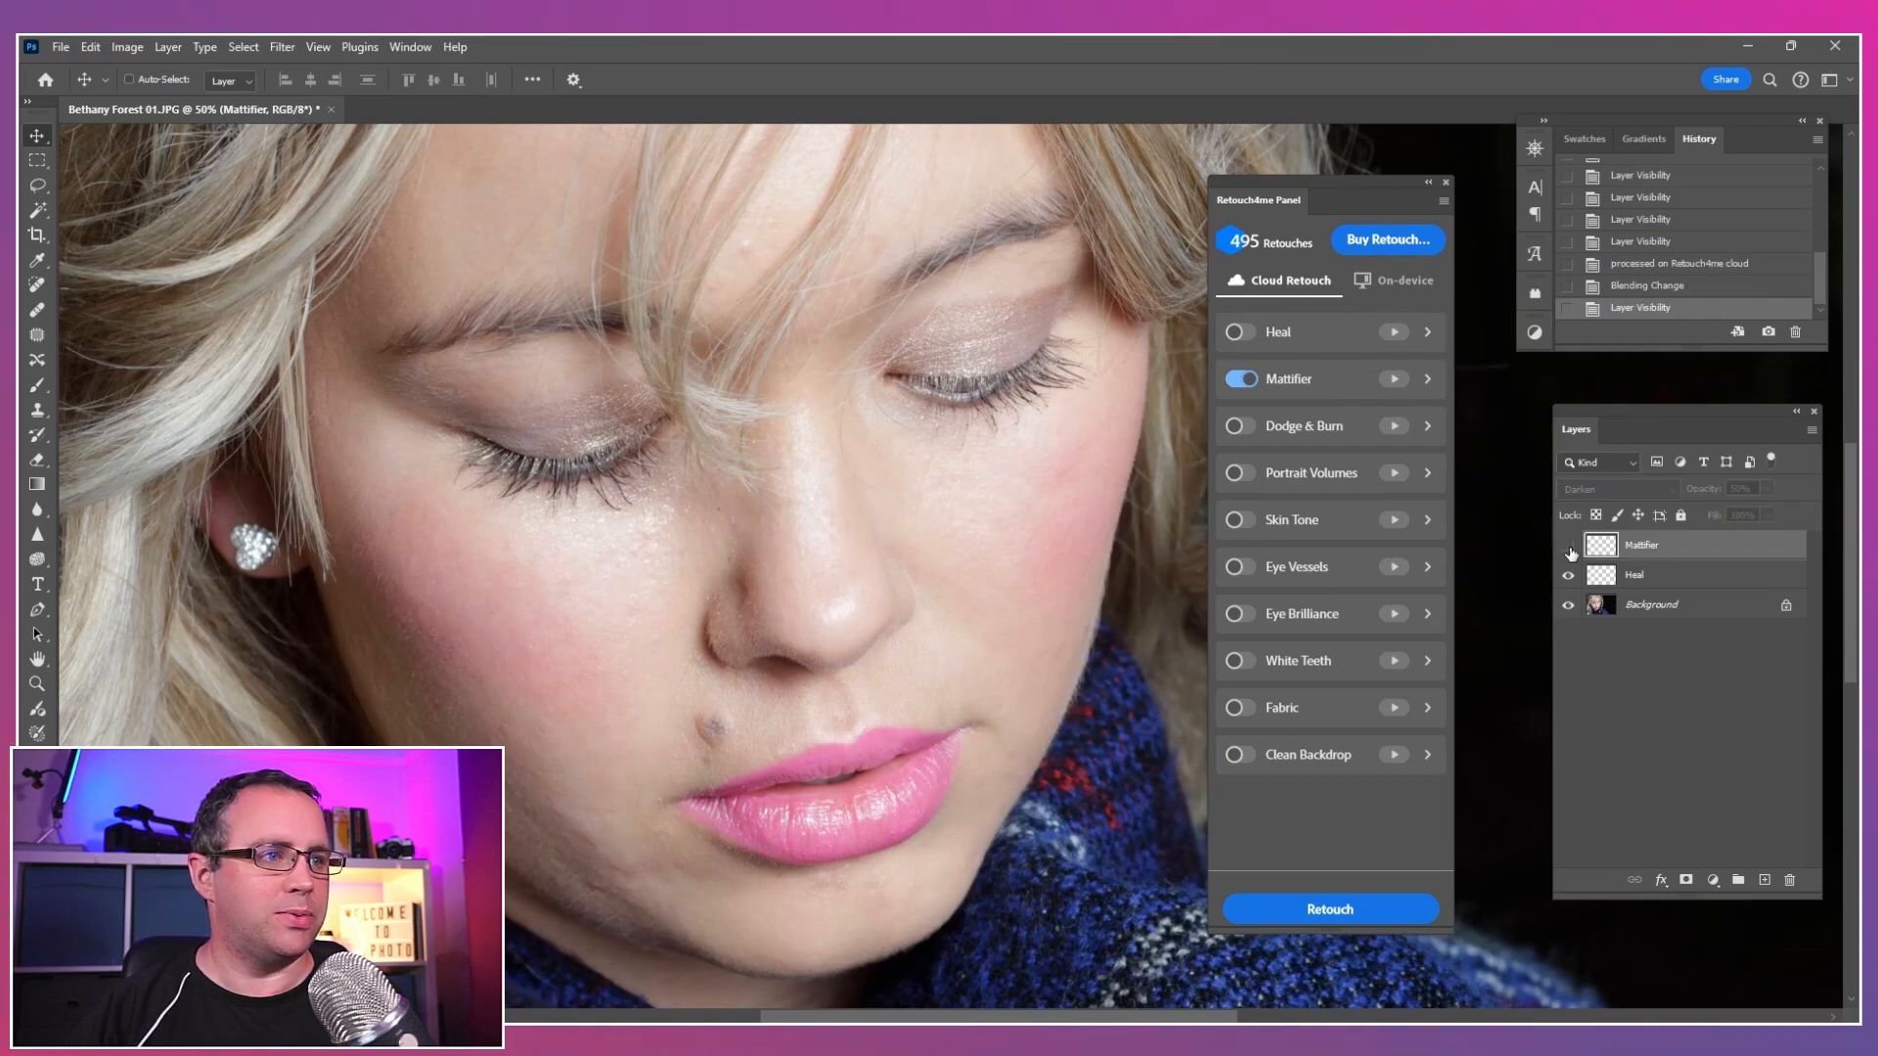
left_click(1569, 548)
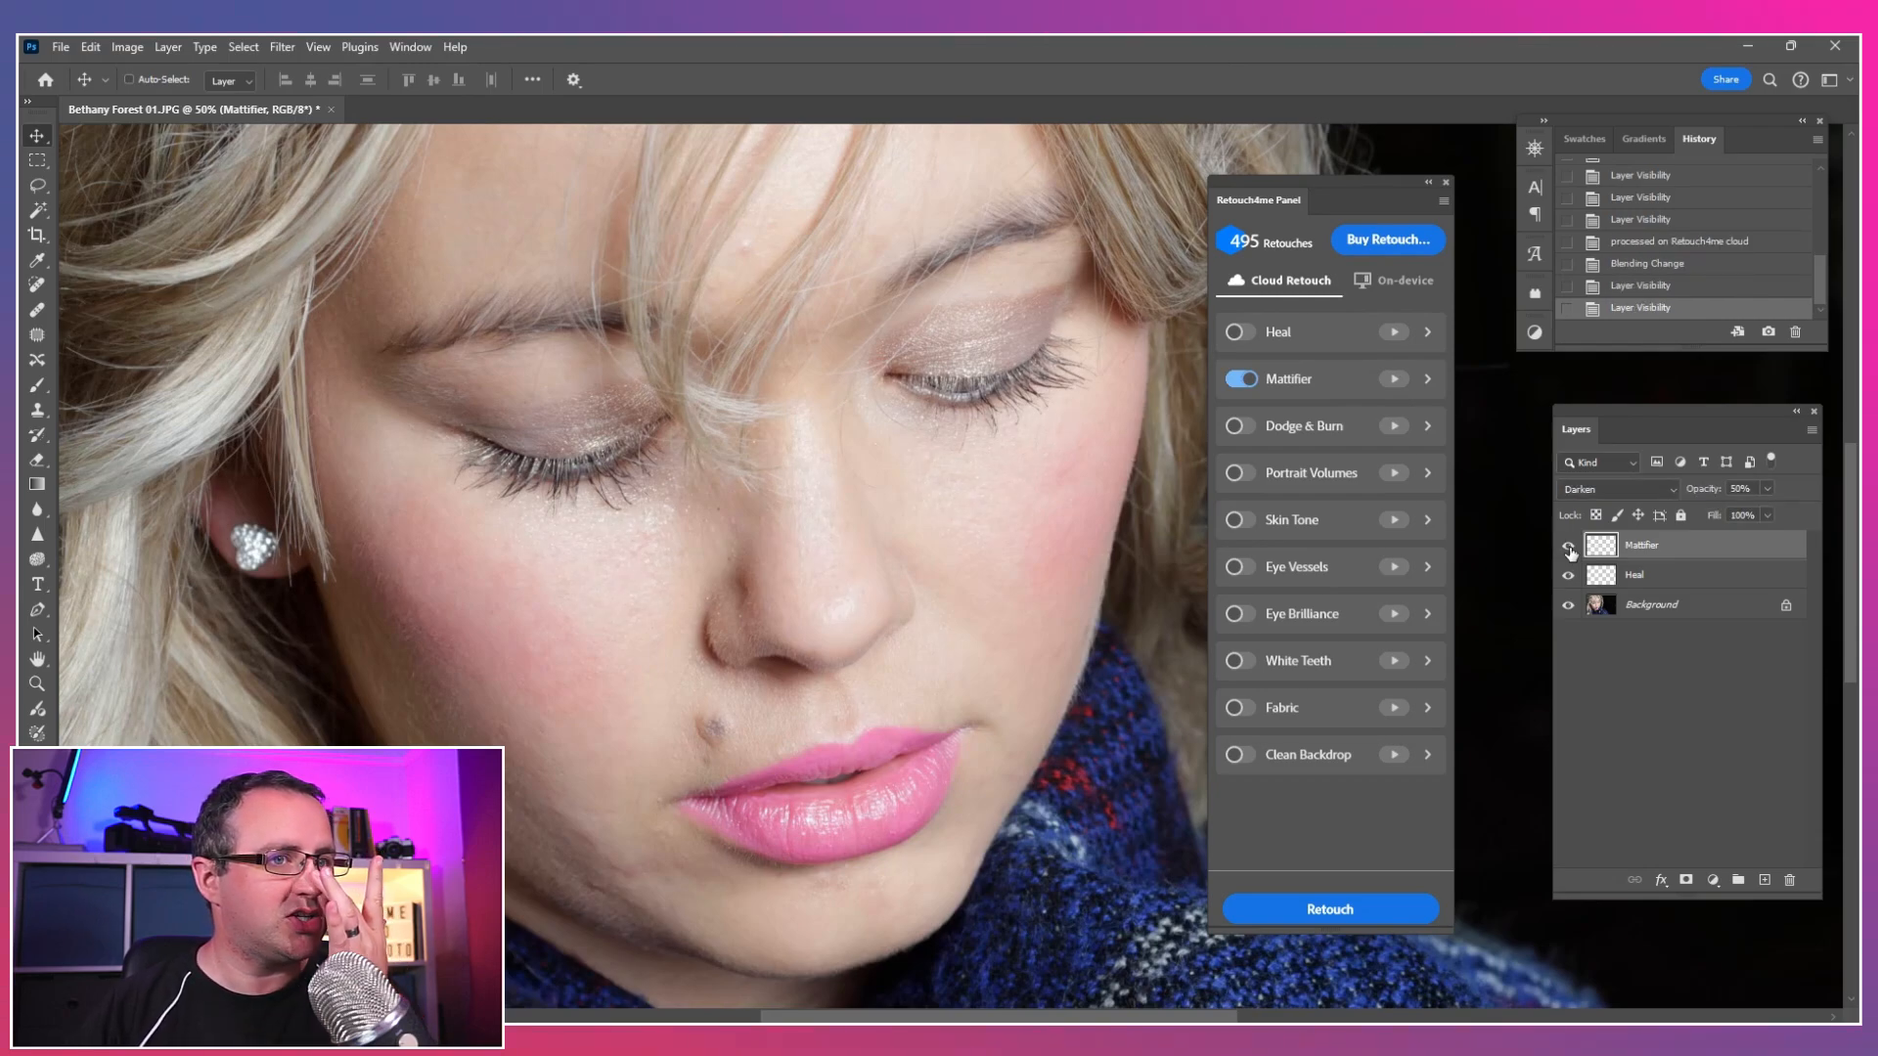
left_click(1569, 549)
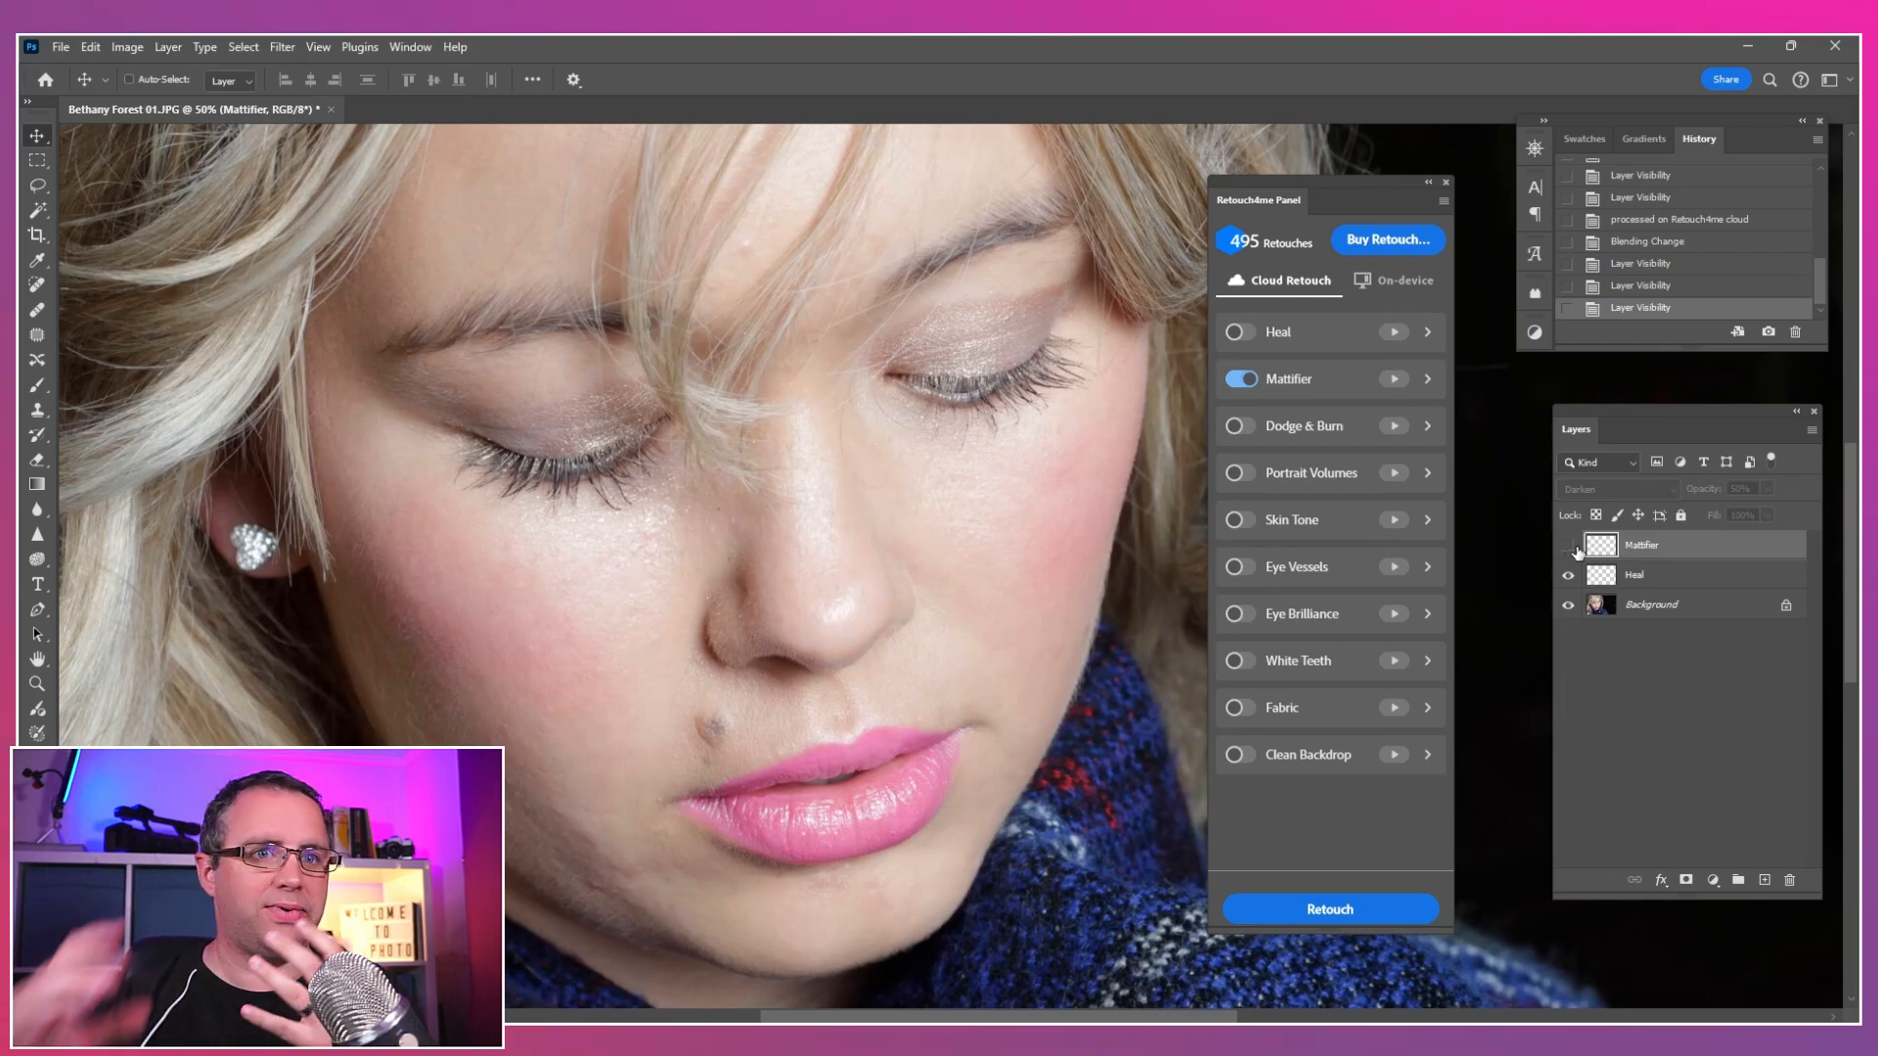
left_click(1569, 545)
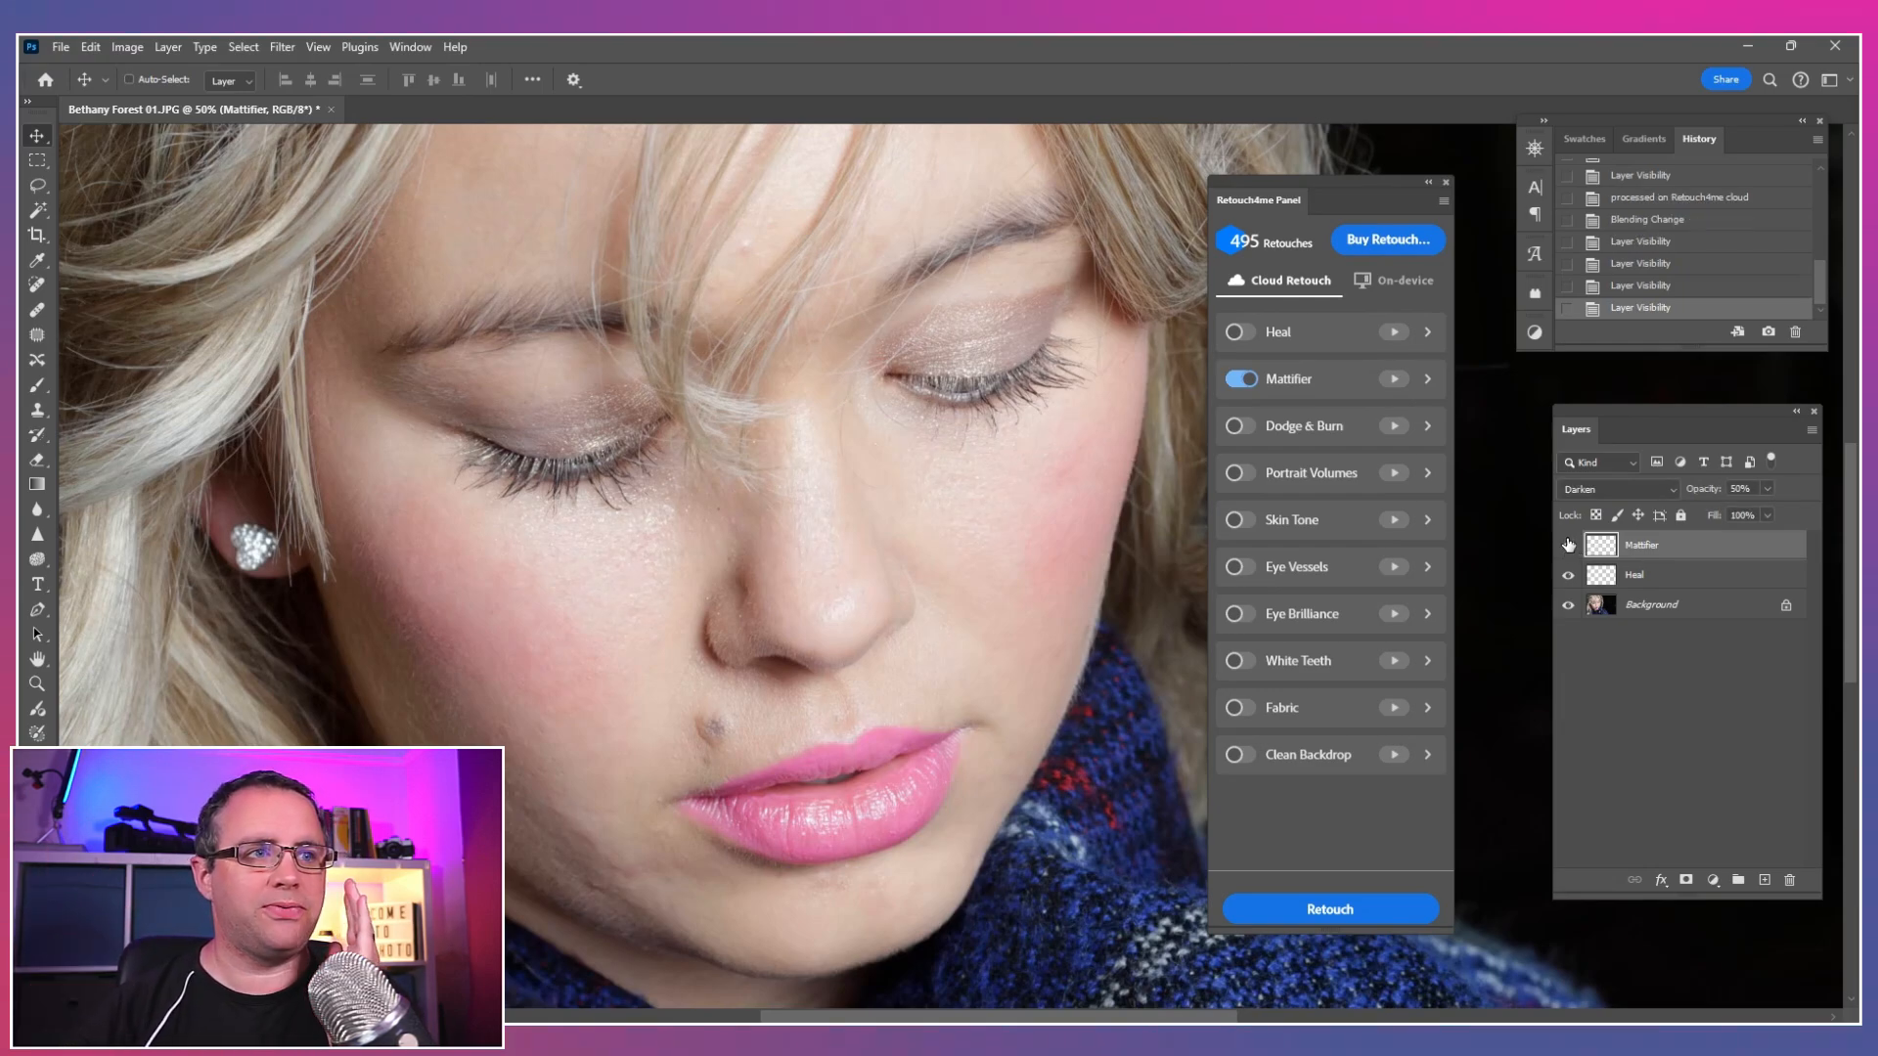
left_click(1569, 545)
left_click(1569, 545)
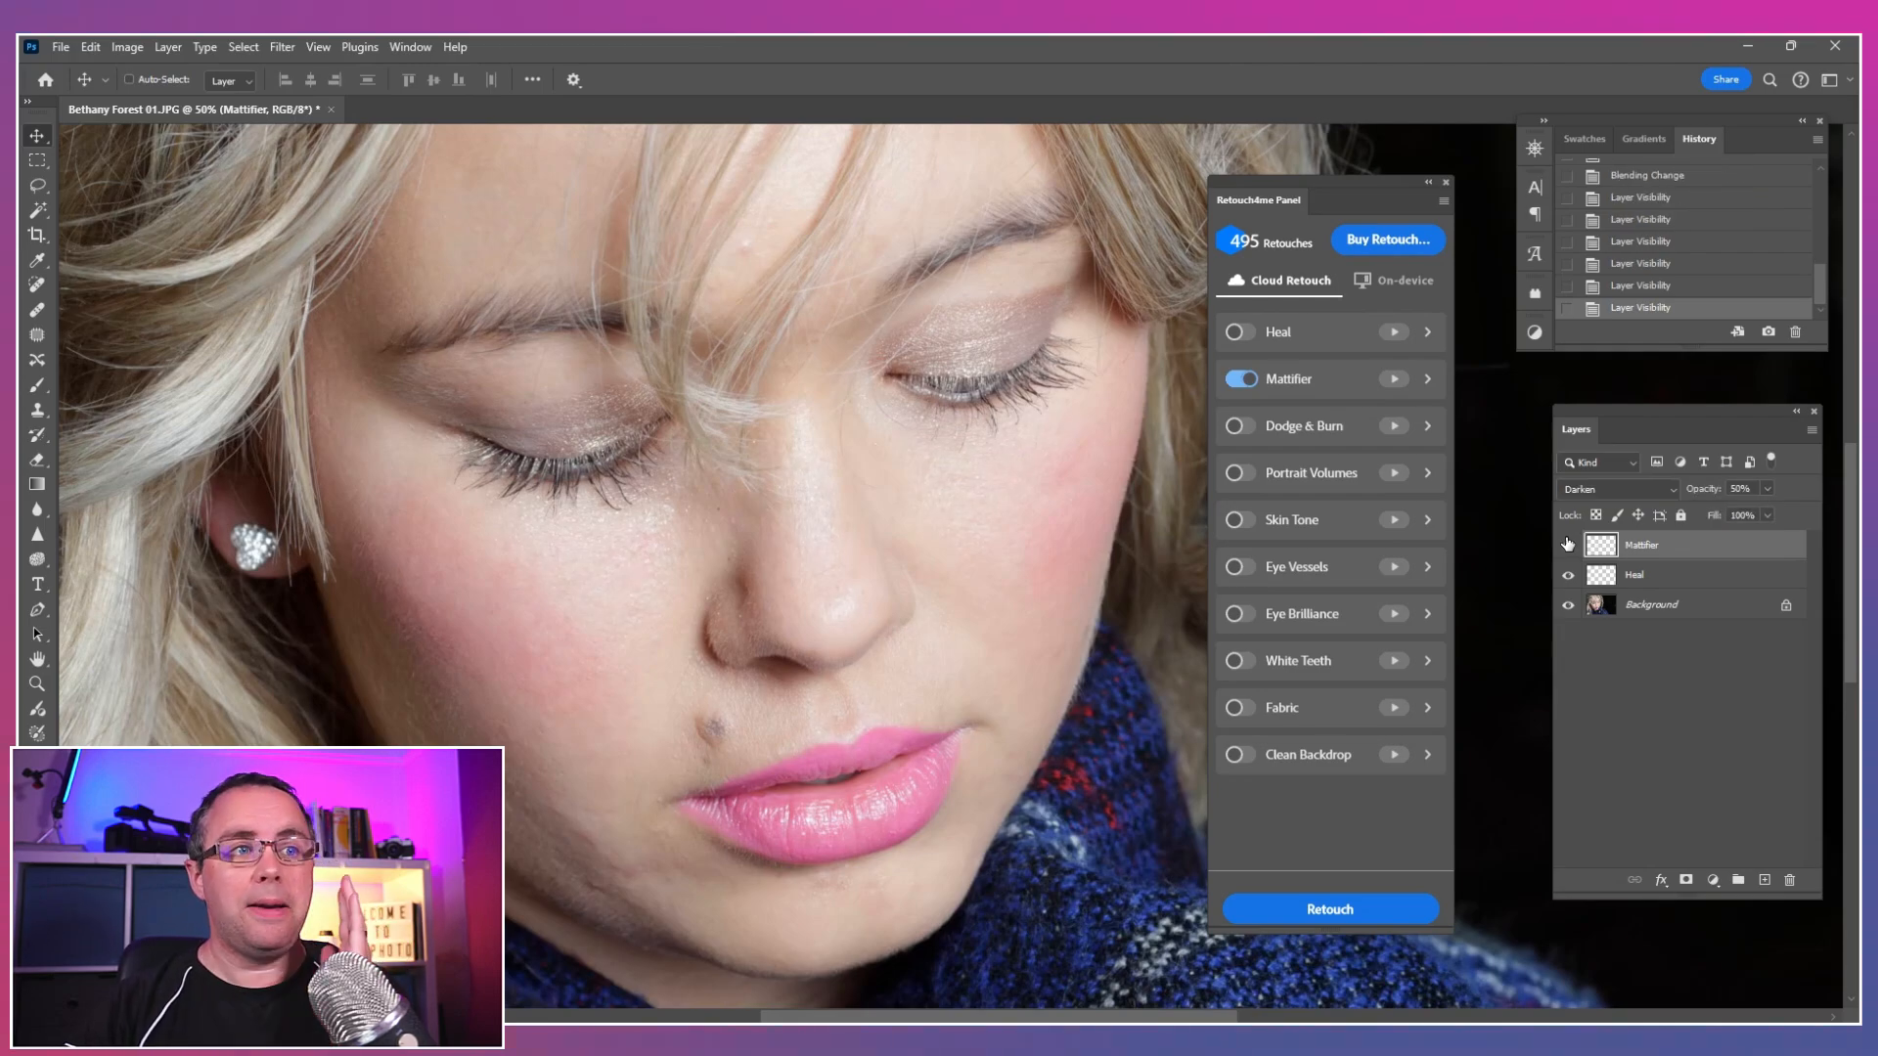
left_click(1569, 545)
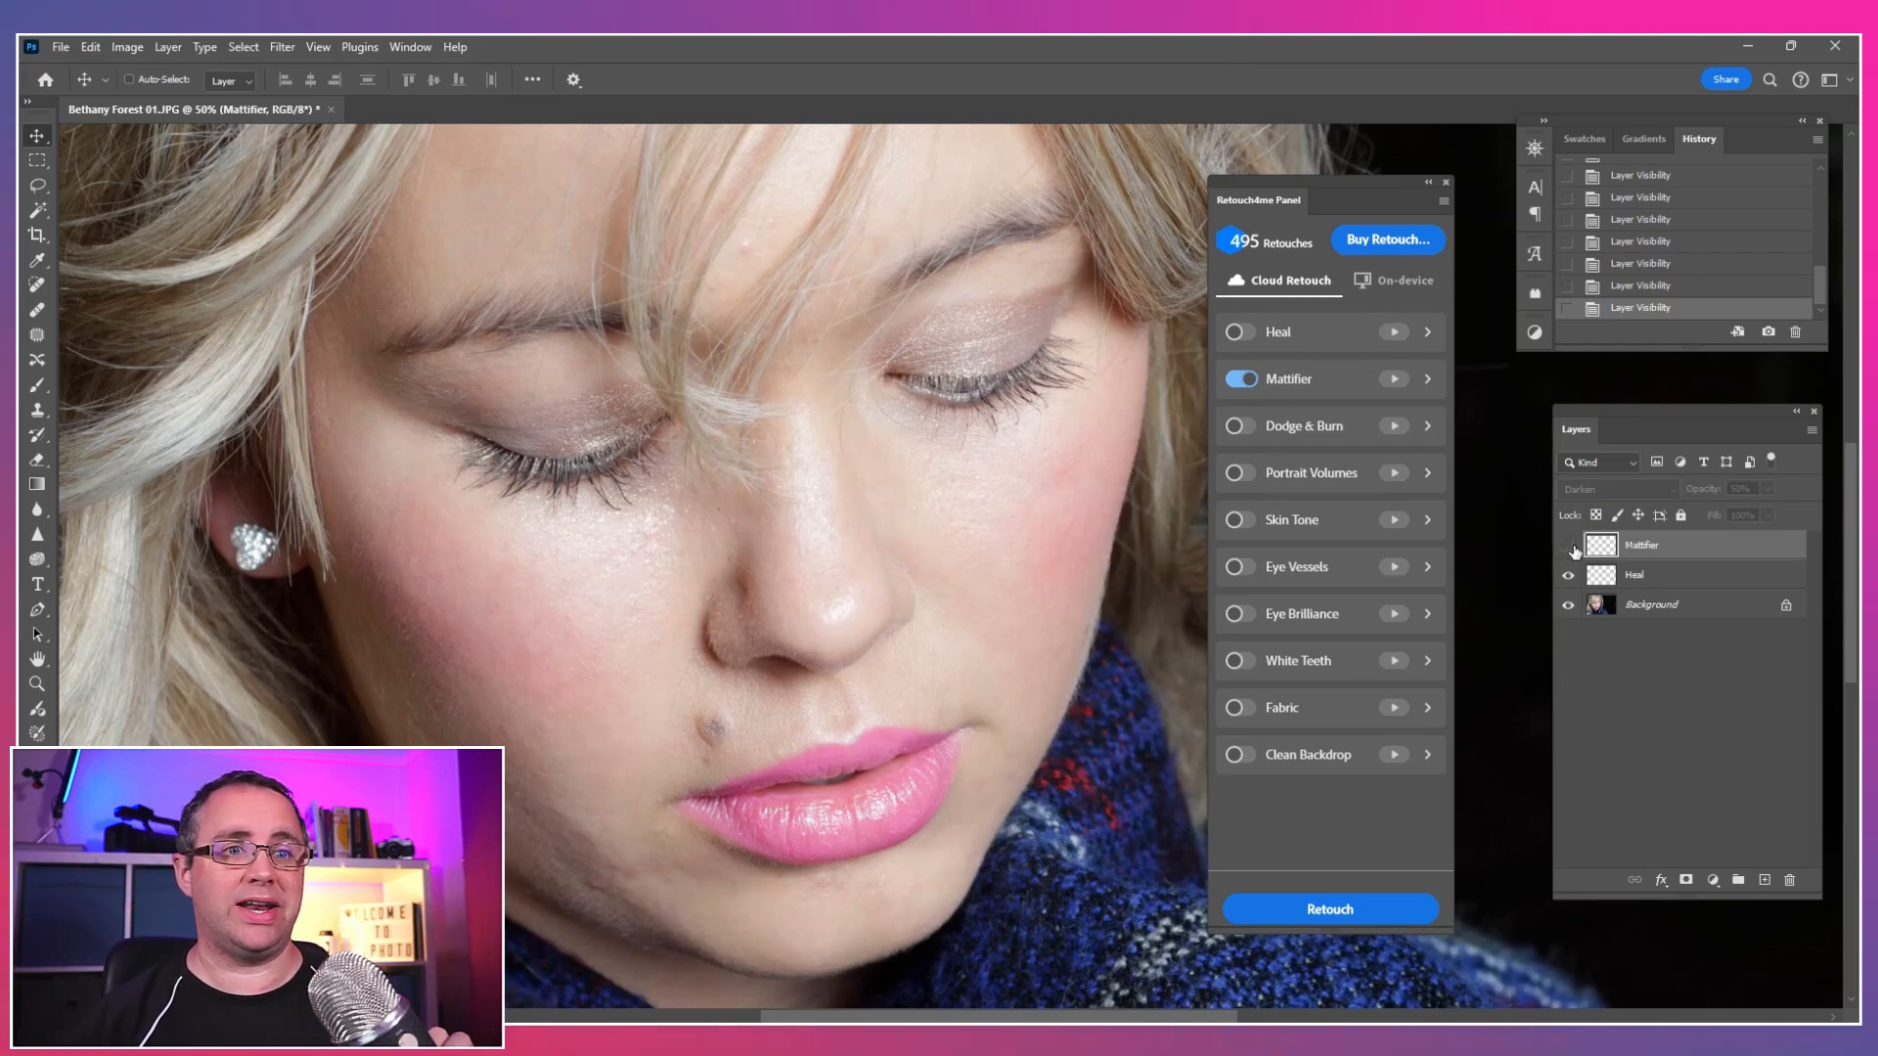
left_click(1568, 545)
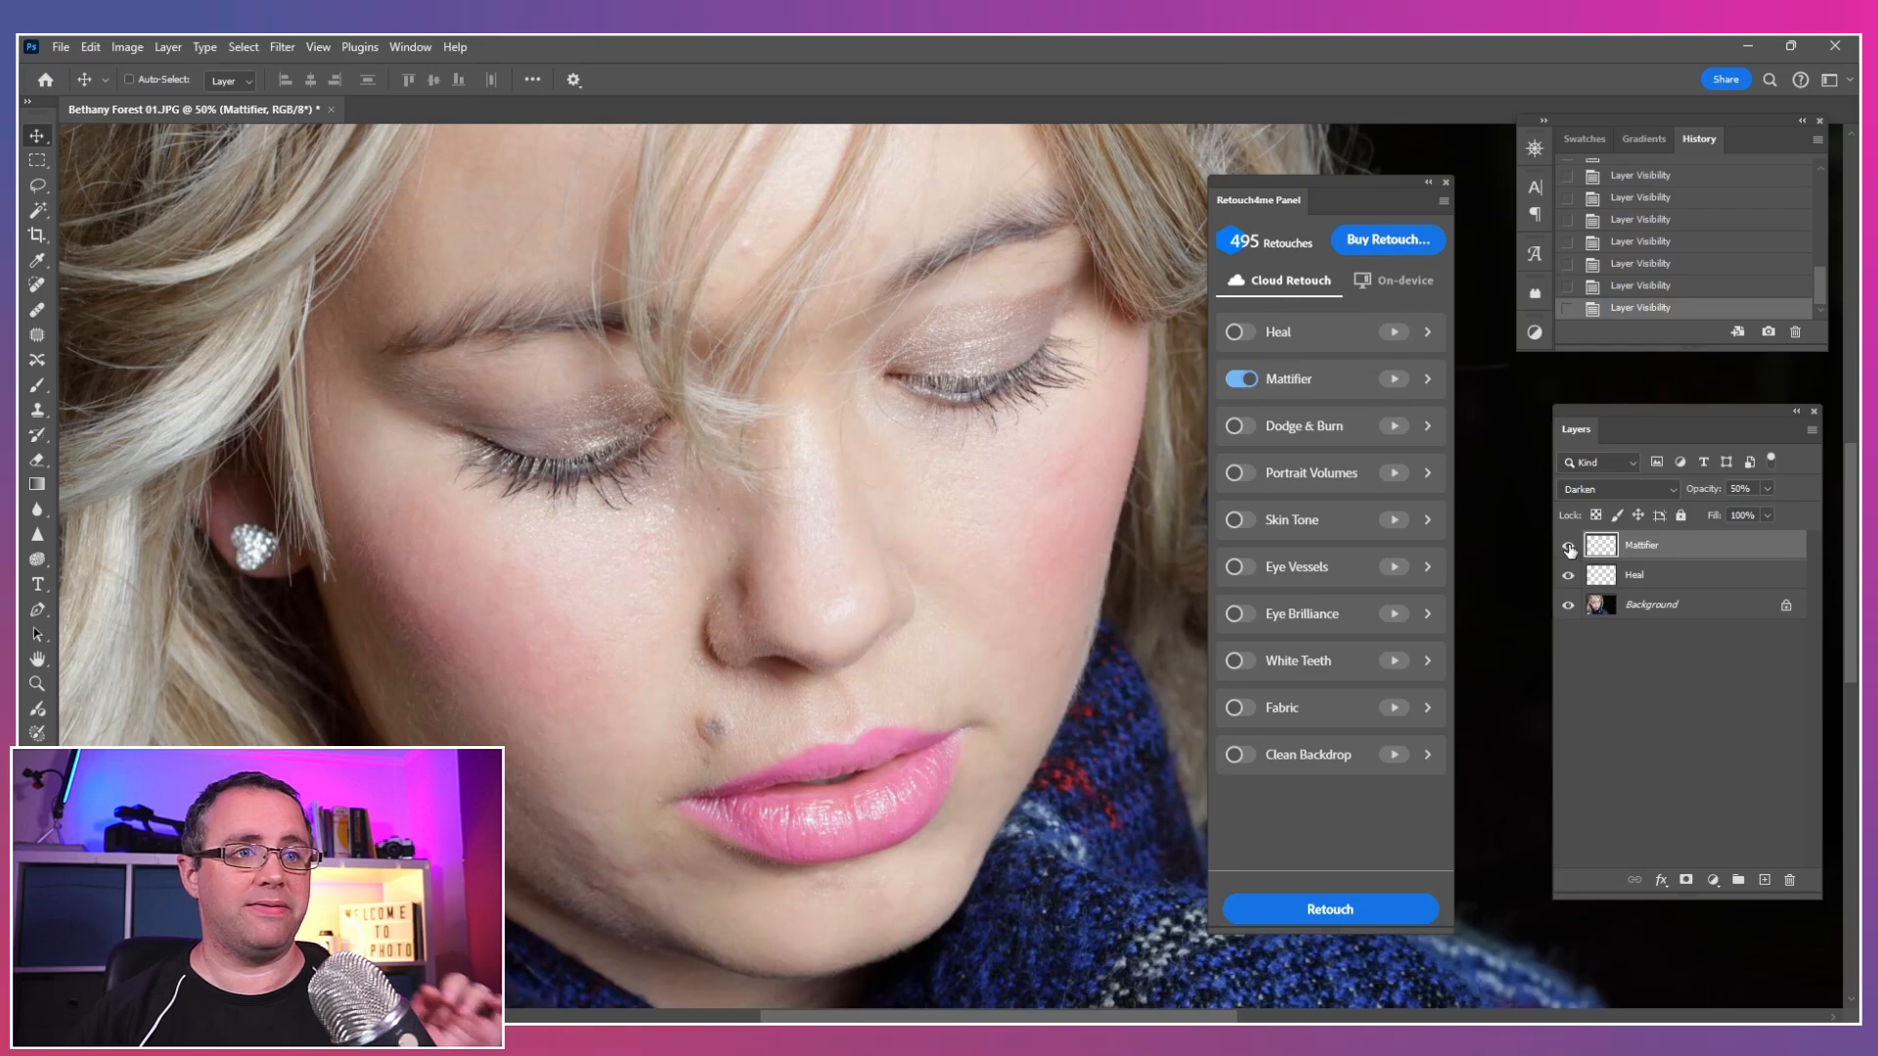
Step: Run a cloud retouch on the blonde portrait with only Dodge & Burn enabled
left_click(1235, 381)
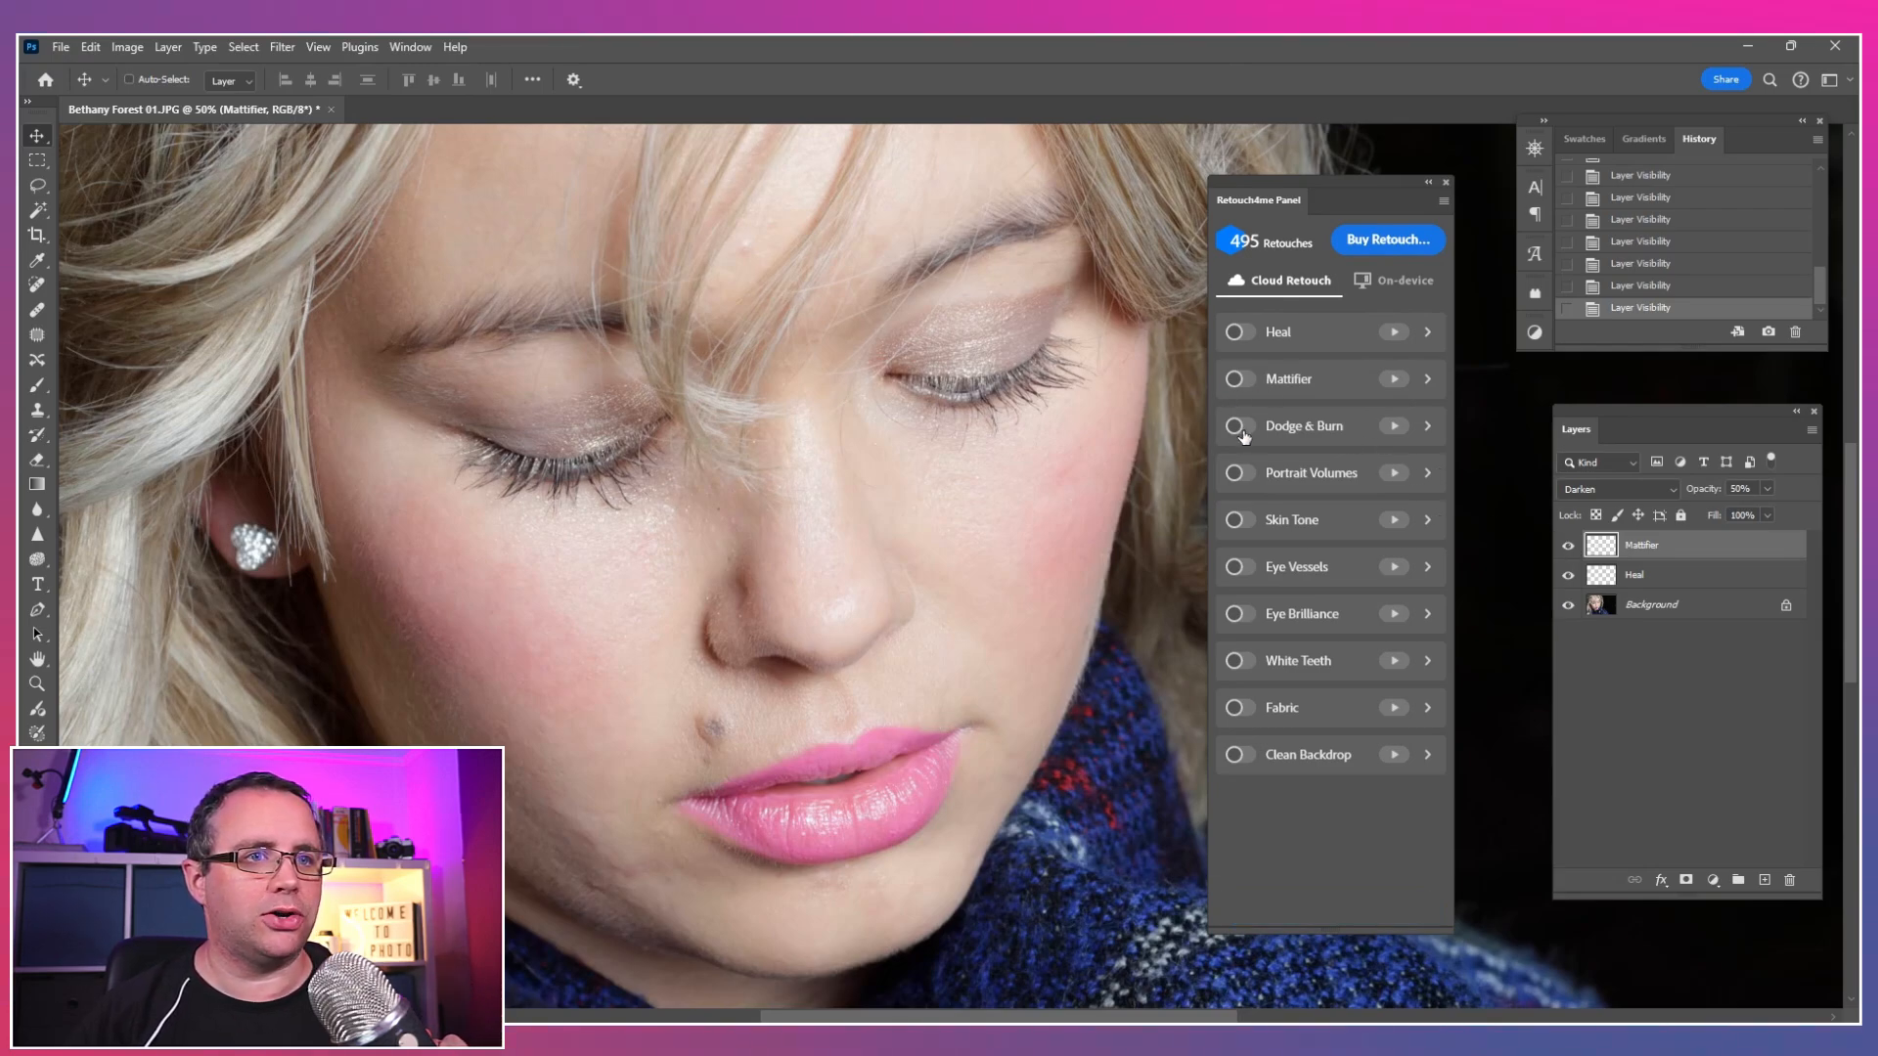
left_click(1242, 428)
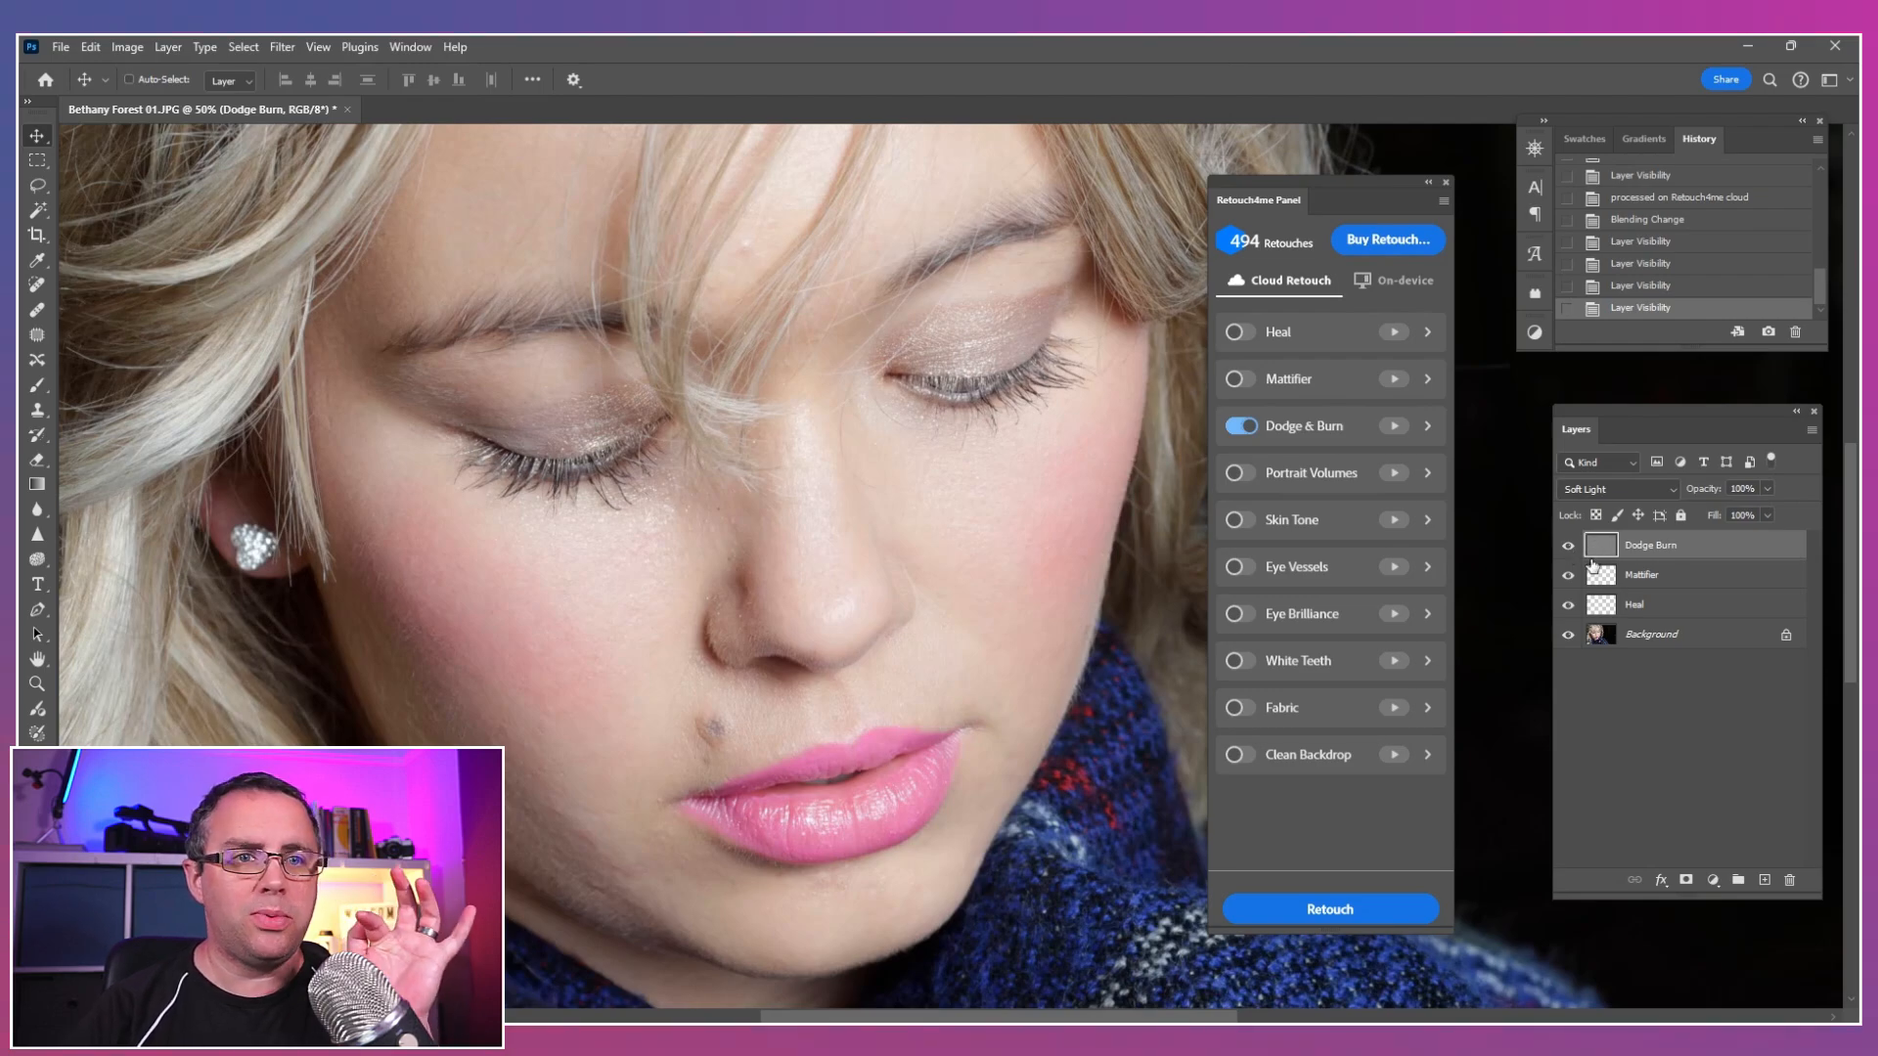
Step: Examine the Dodge Burn layer on its own with the Background, Heal and Mattifier layers hidden, and show all three again
left_click(1568, 633)
left_click(1568, 606)
left_click(1568, 576)
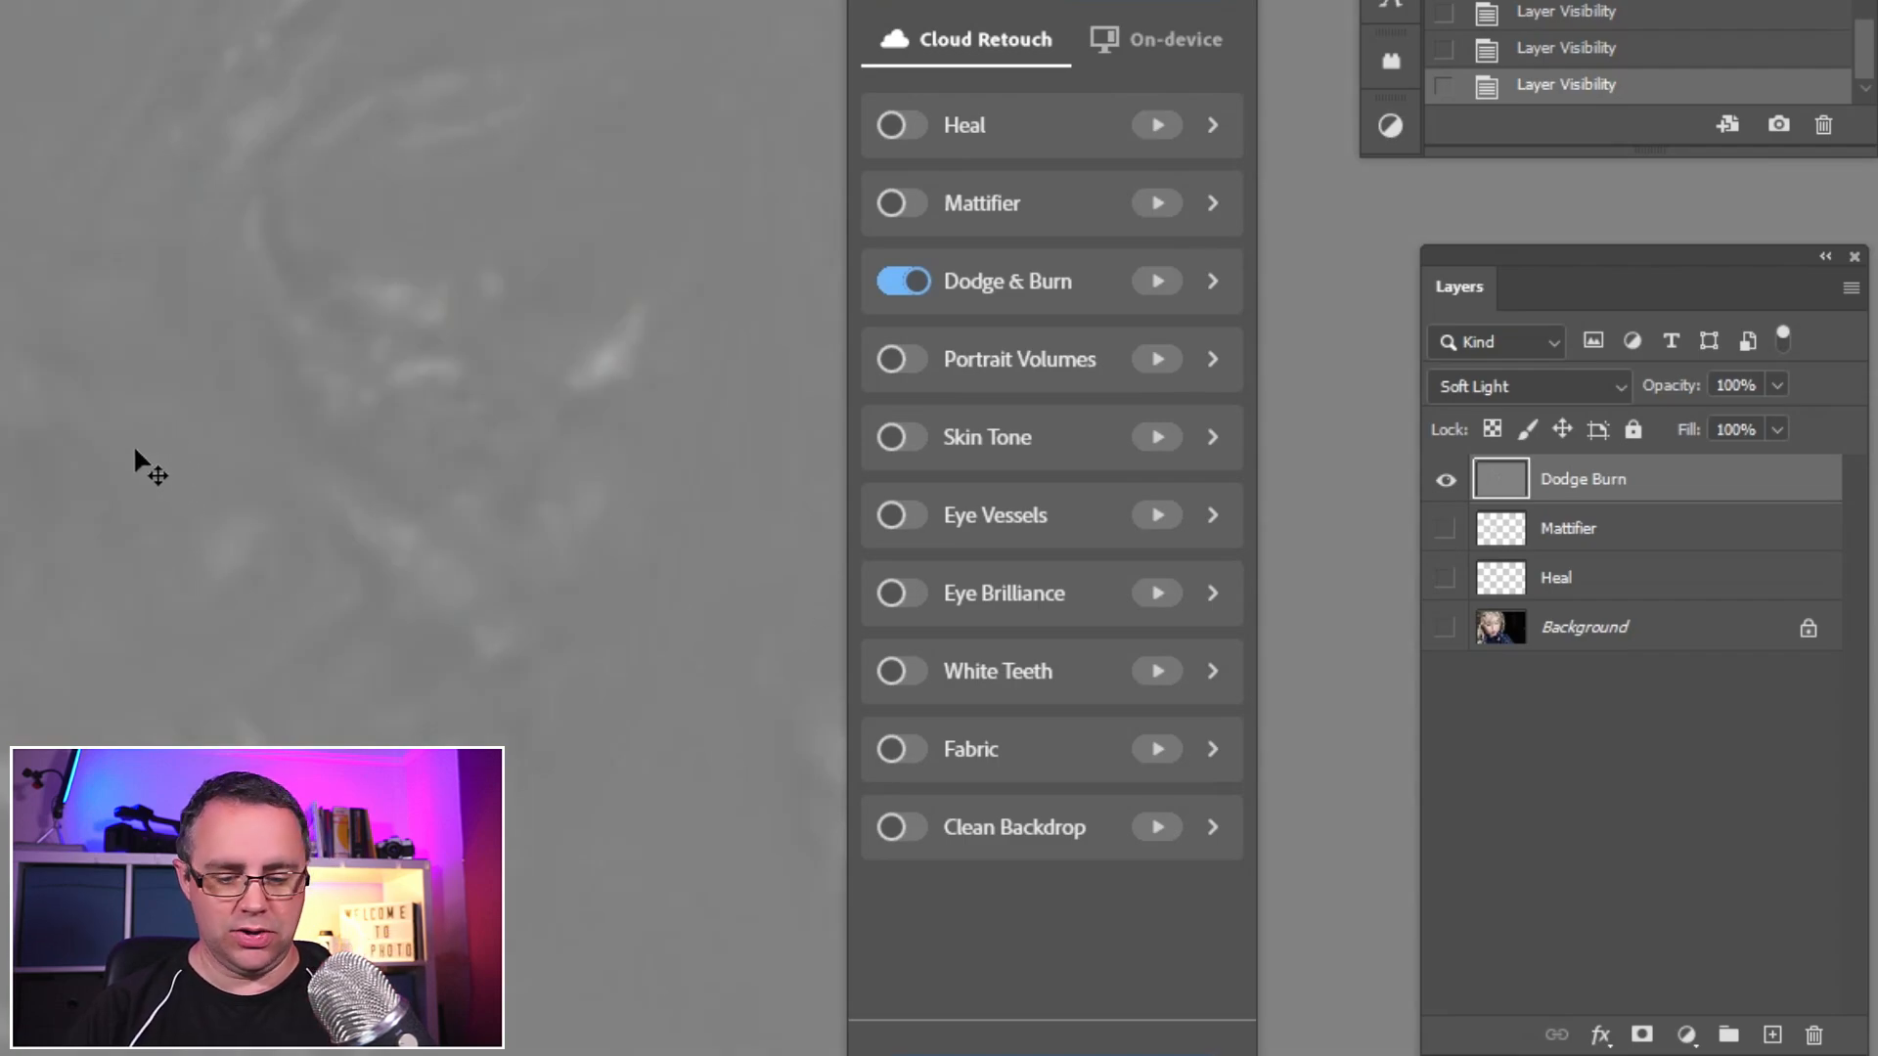
key("ctrl+minus")
mouse_move(195, 356)
left_mouse_down()
mouse_move(185, 453)
mouse_move(147, 420)
left_mouse_up()
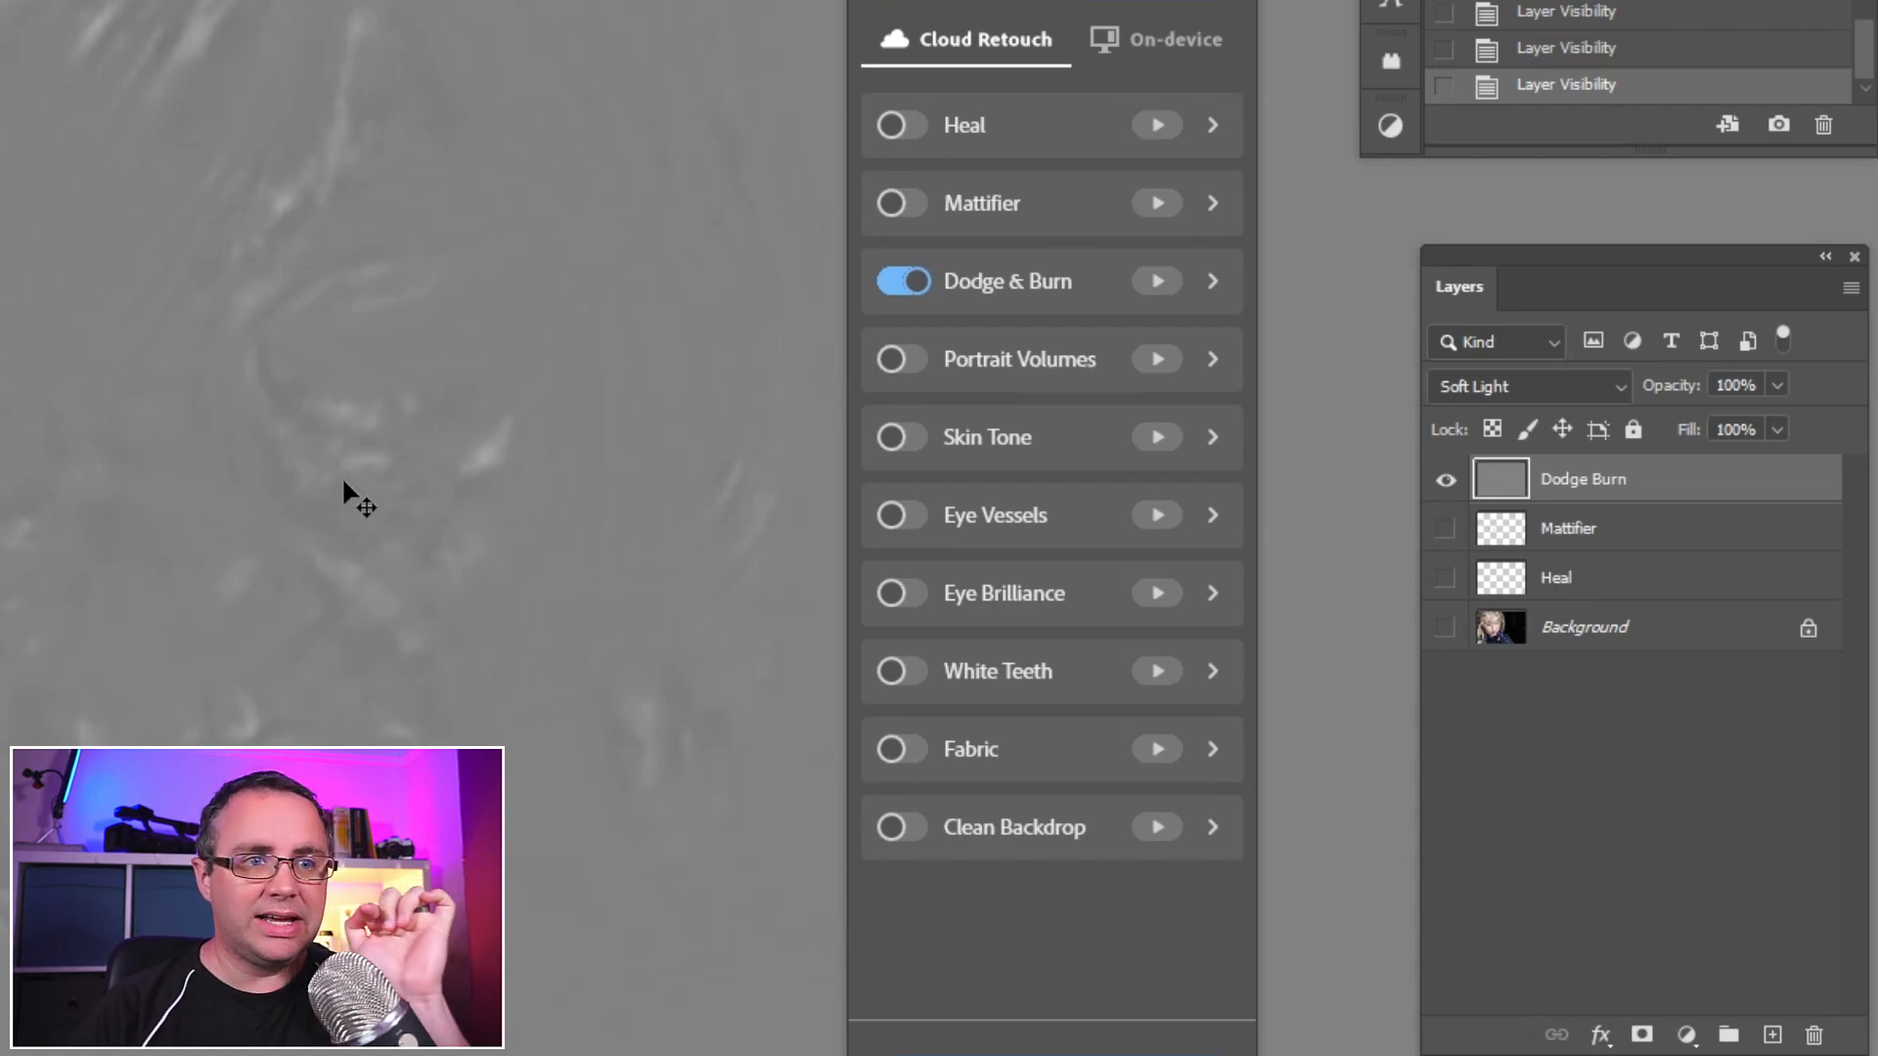
left_click(1446, 528)
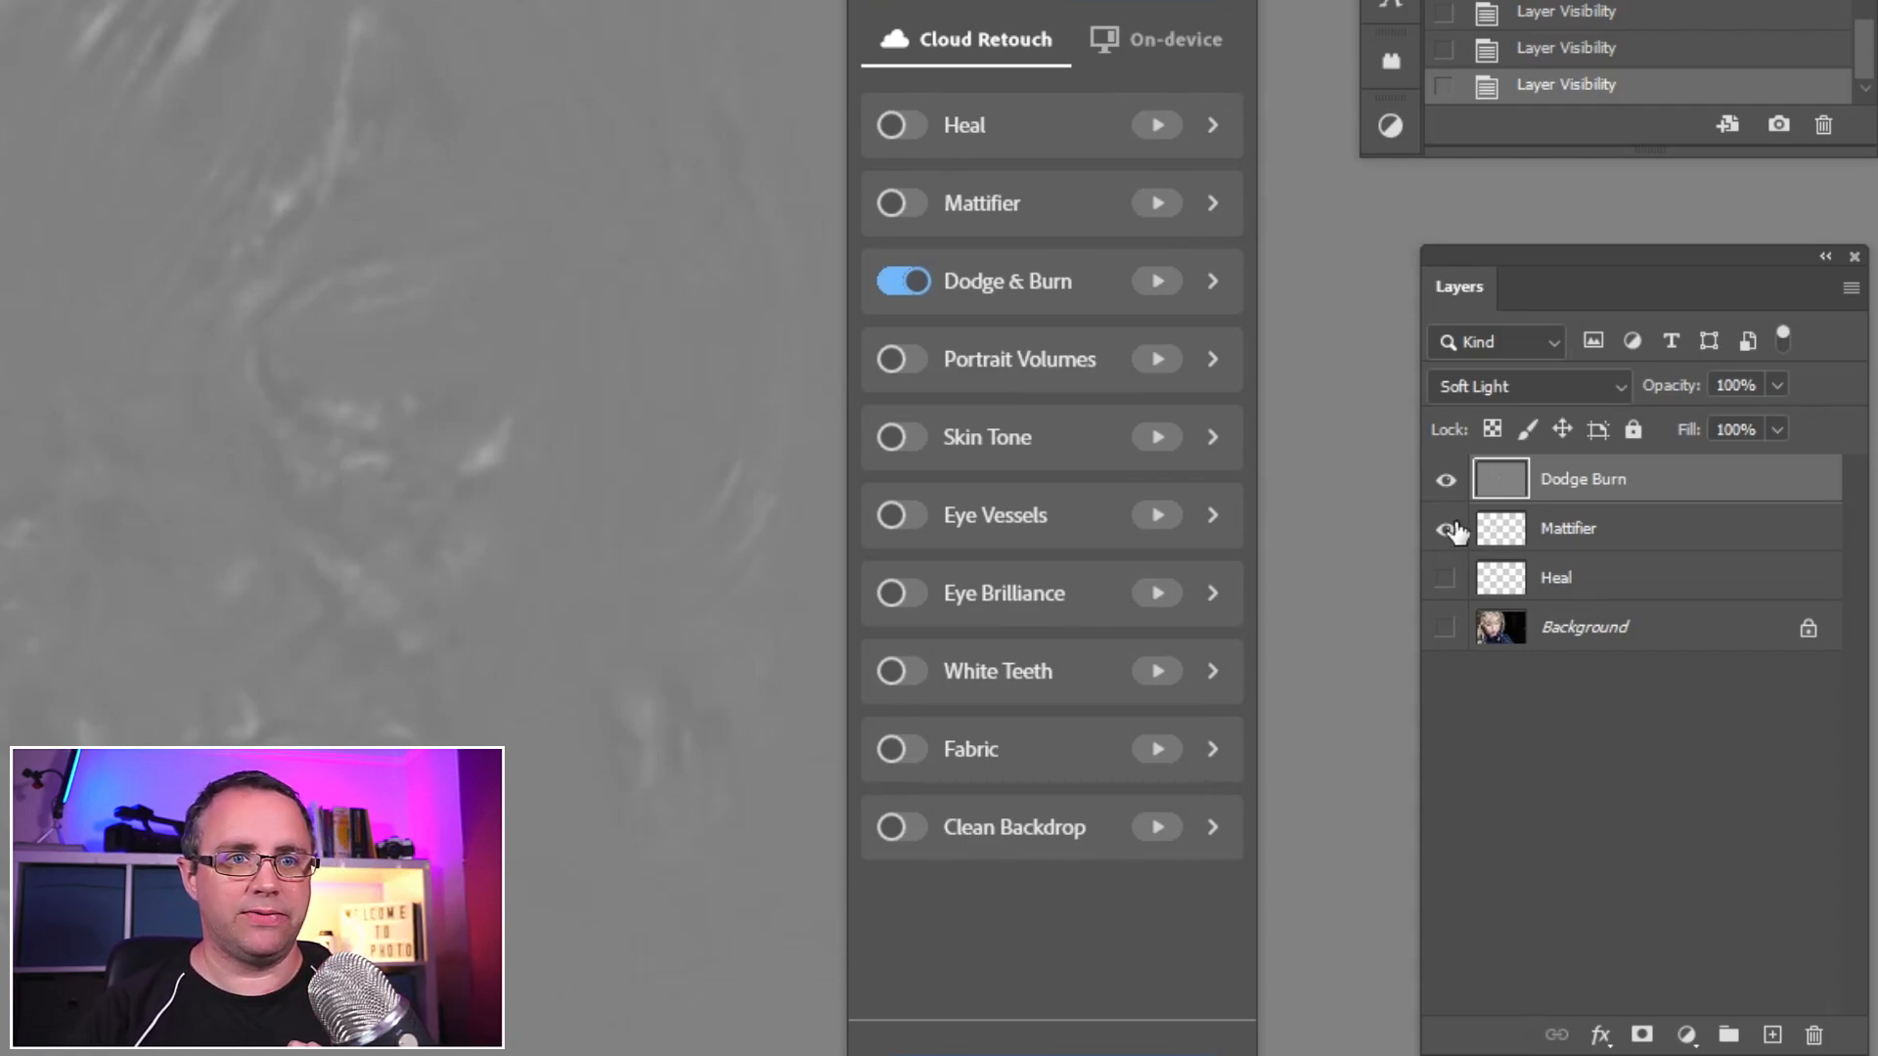
left_click(1445, 578)
left_click(1445, 628)
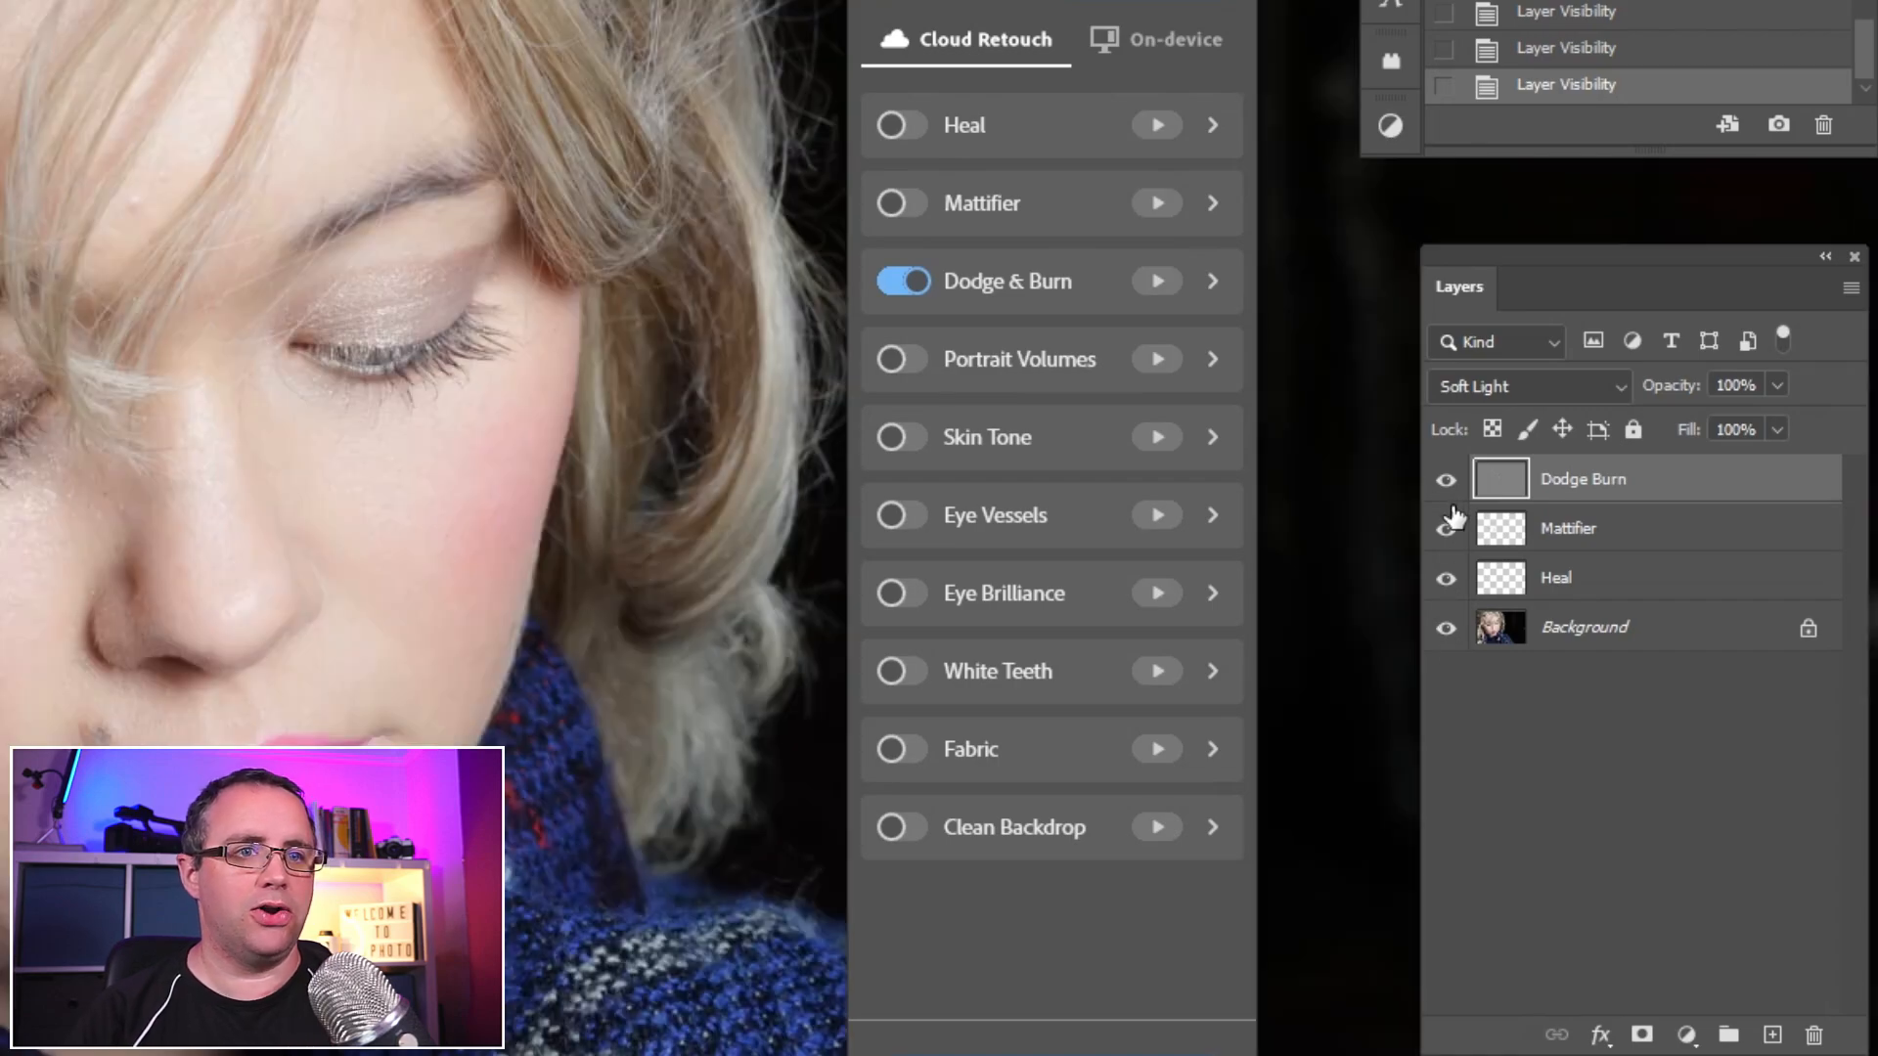
Step: Enlarge the portrait to 66.7%, move the Retouch4me panel off the cheek and compare the cheek with the Dodge Burn layer hidden and shown
key("ctrl+plus")
key("ctrl+plus")
mouse_move(326, 523)
left_mouse_down()
mouse_move(419, 404)
mouse_move(494, 388)
left_mouse_up()
left_click_drag(919, 2, 978, 0)
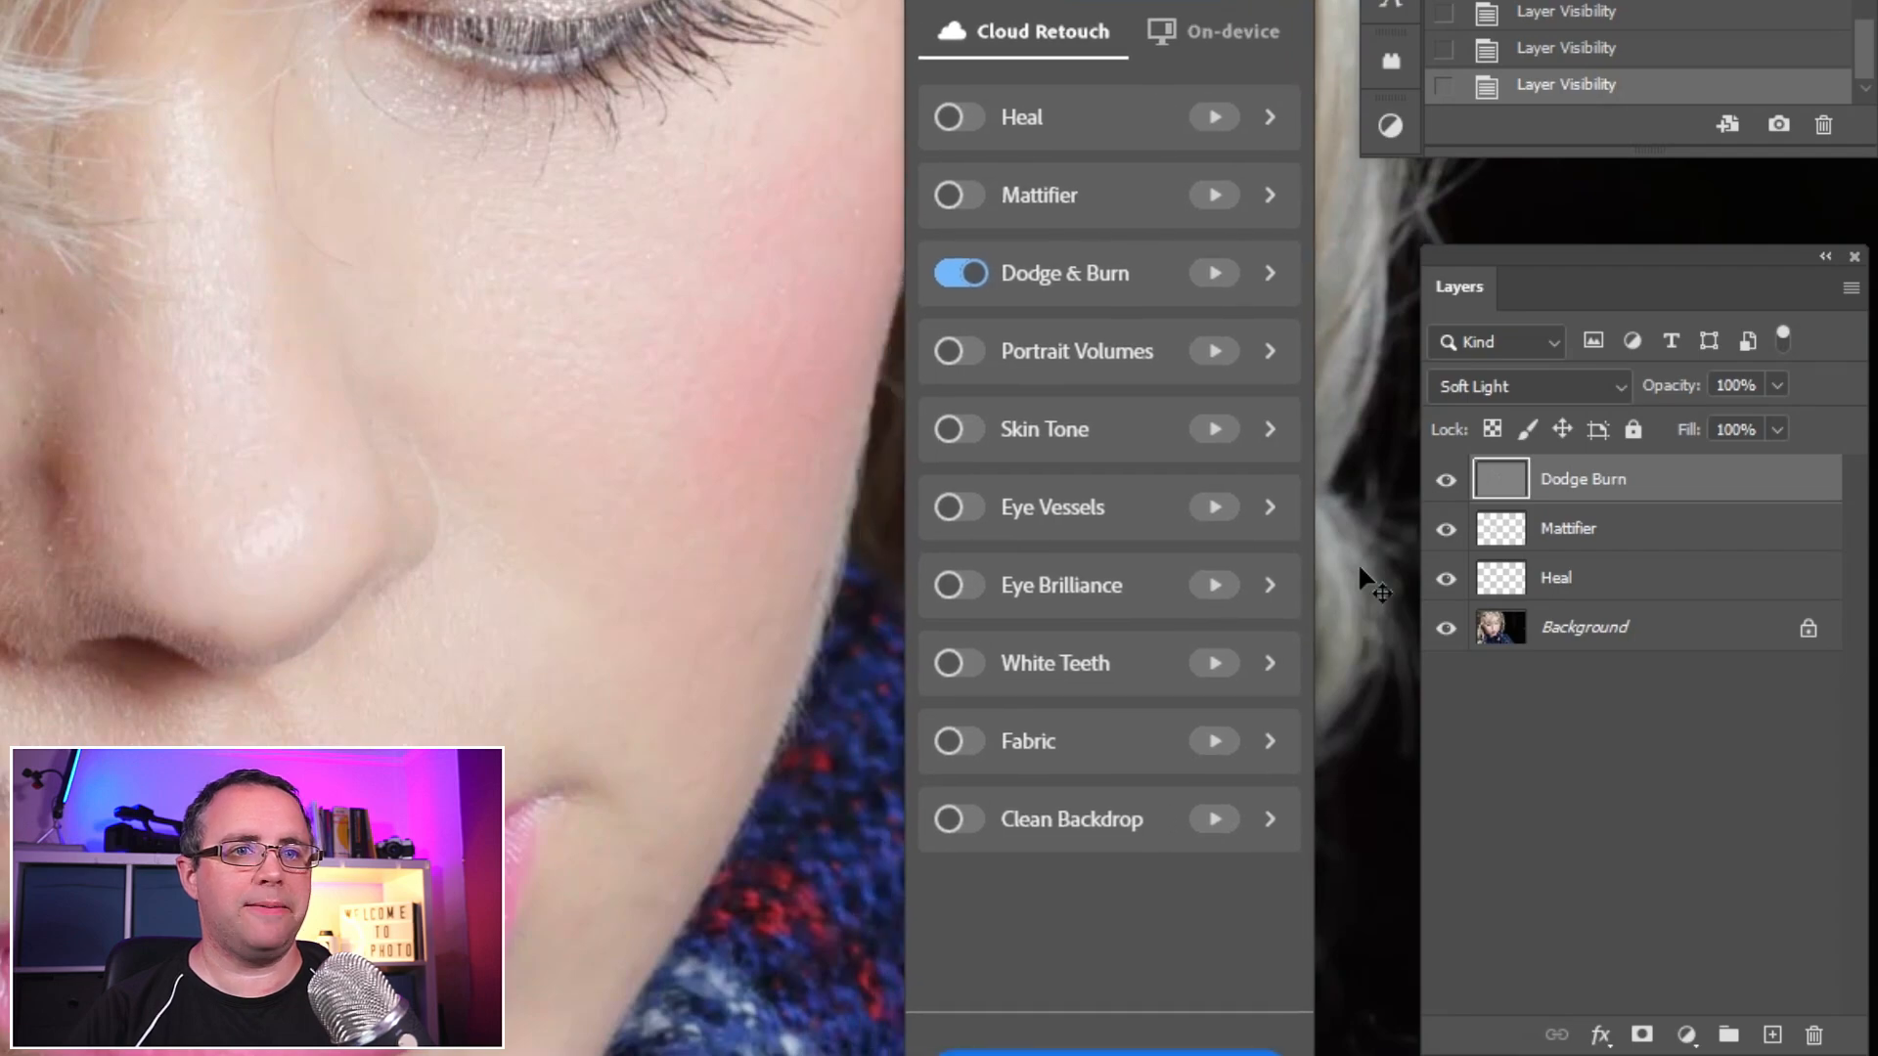
left_click(1447, 481)
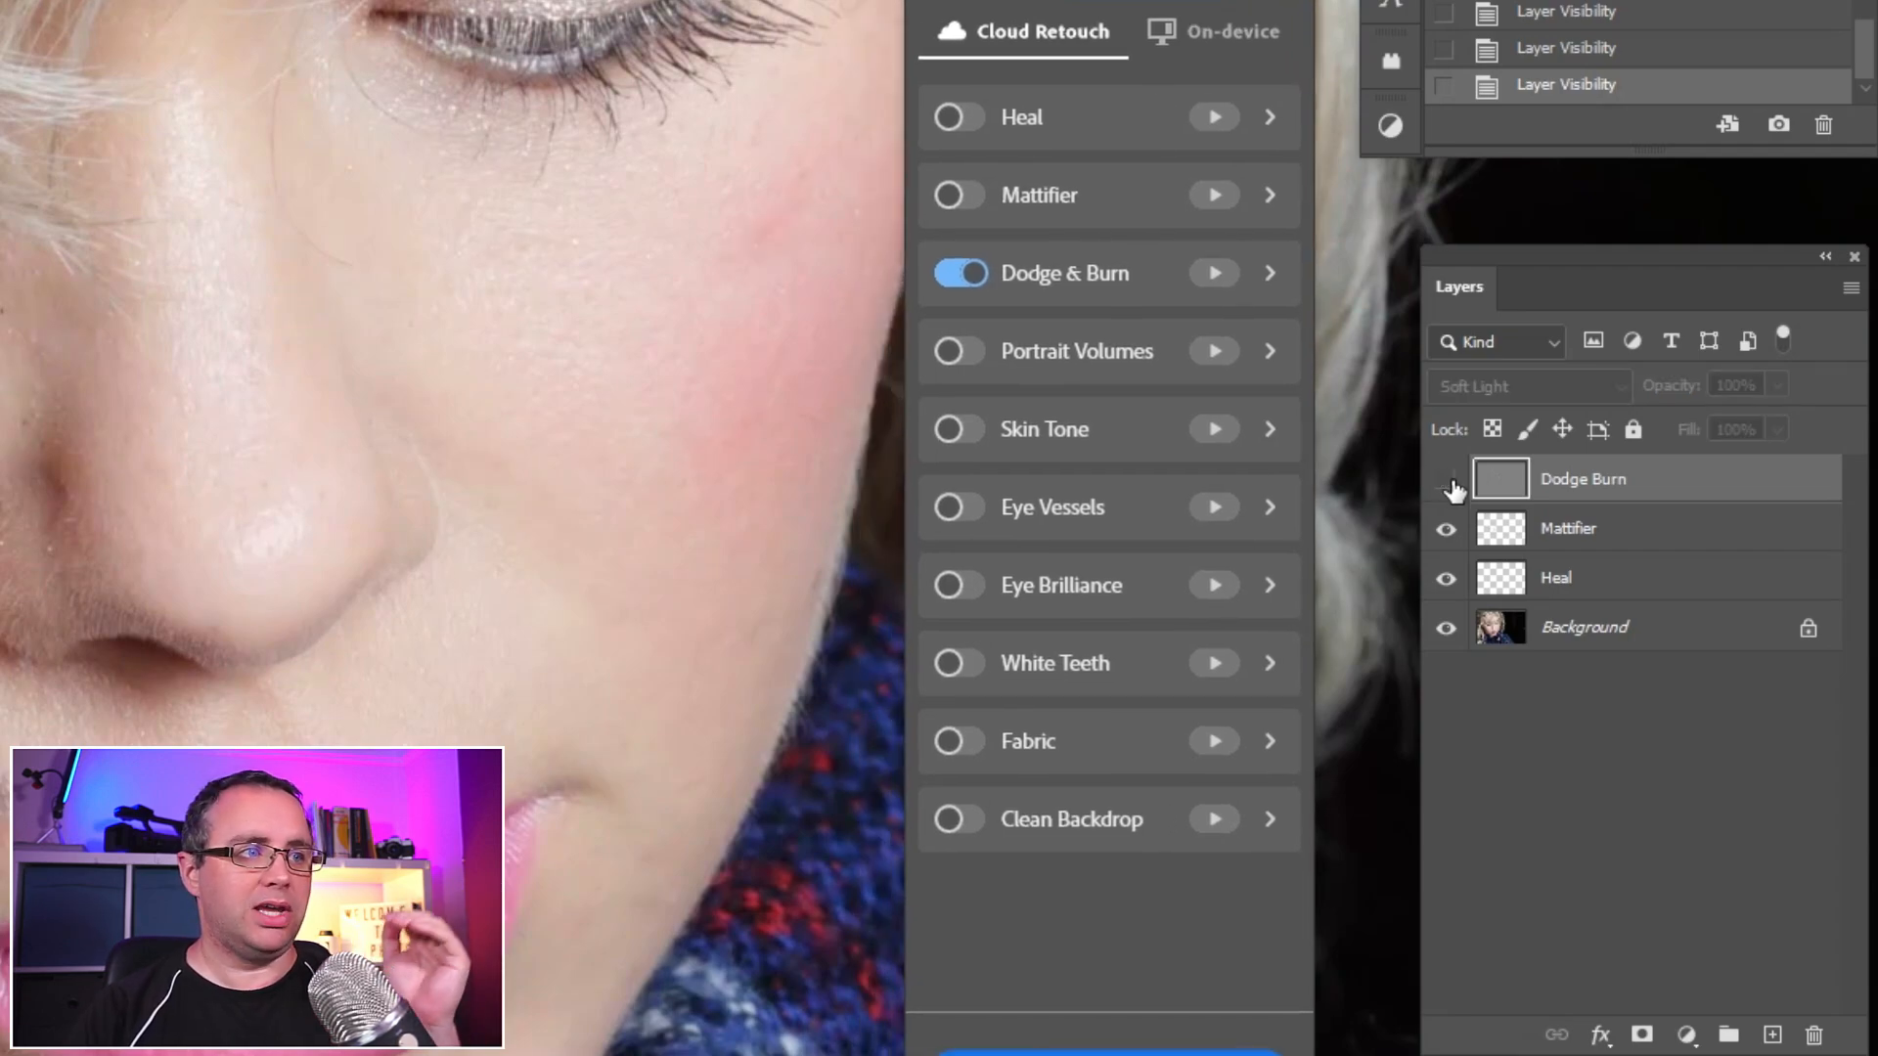
left_click(1447, 481)
left_click(1447, 481)
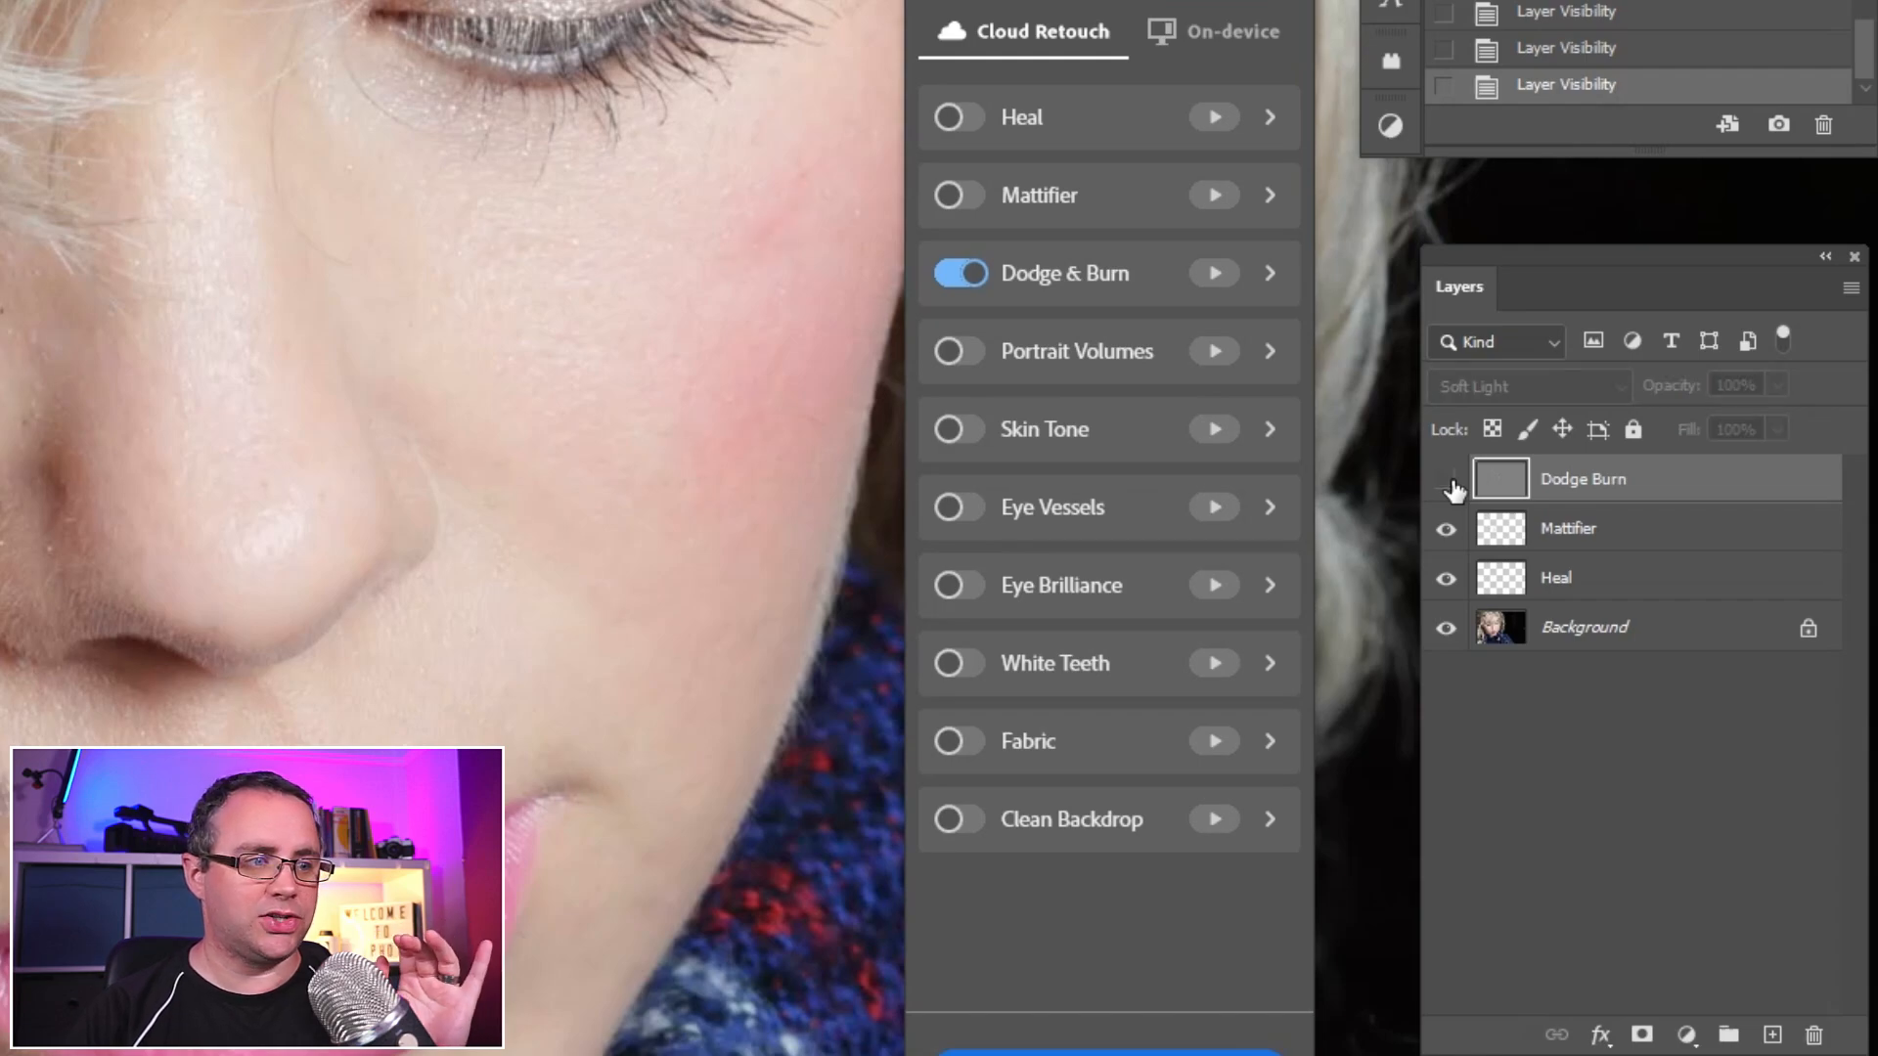
left_click(1447, 482)
Step: Compare the skin around the mouth, chin and jaw with the Dodge Burn layer hidden and shown
left_click_drag(113, 959, 343, 476)
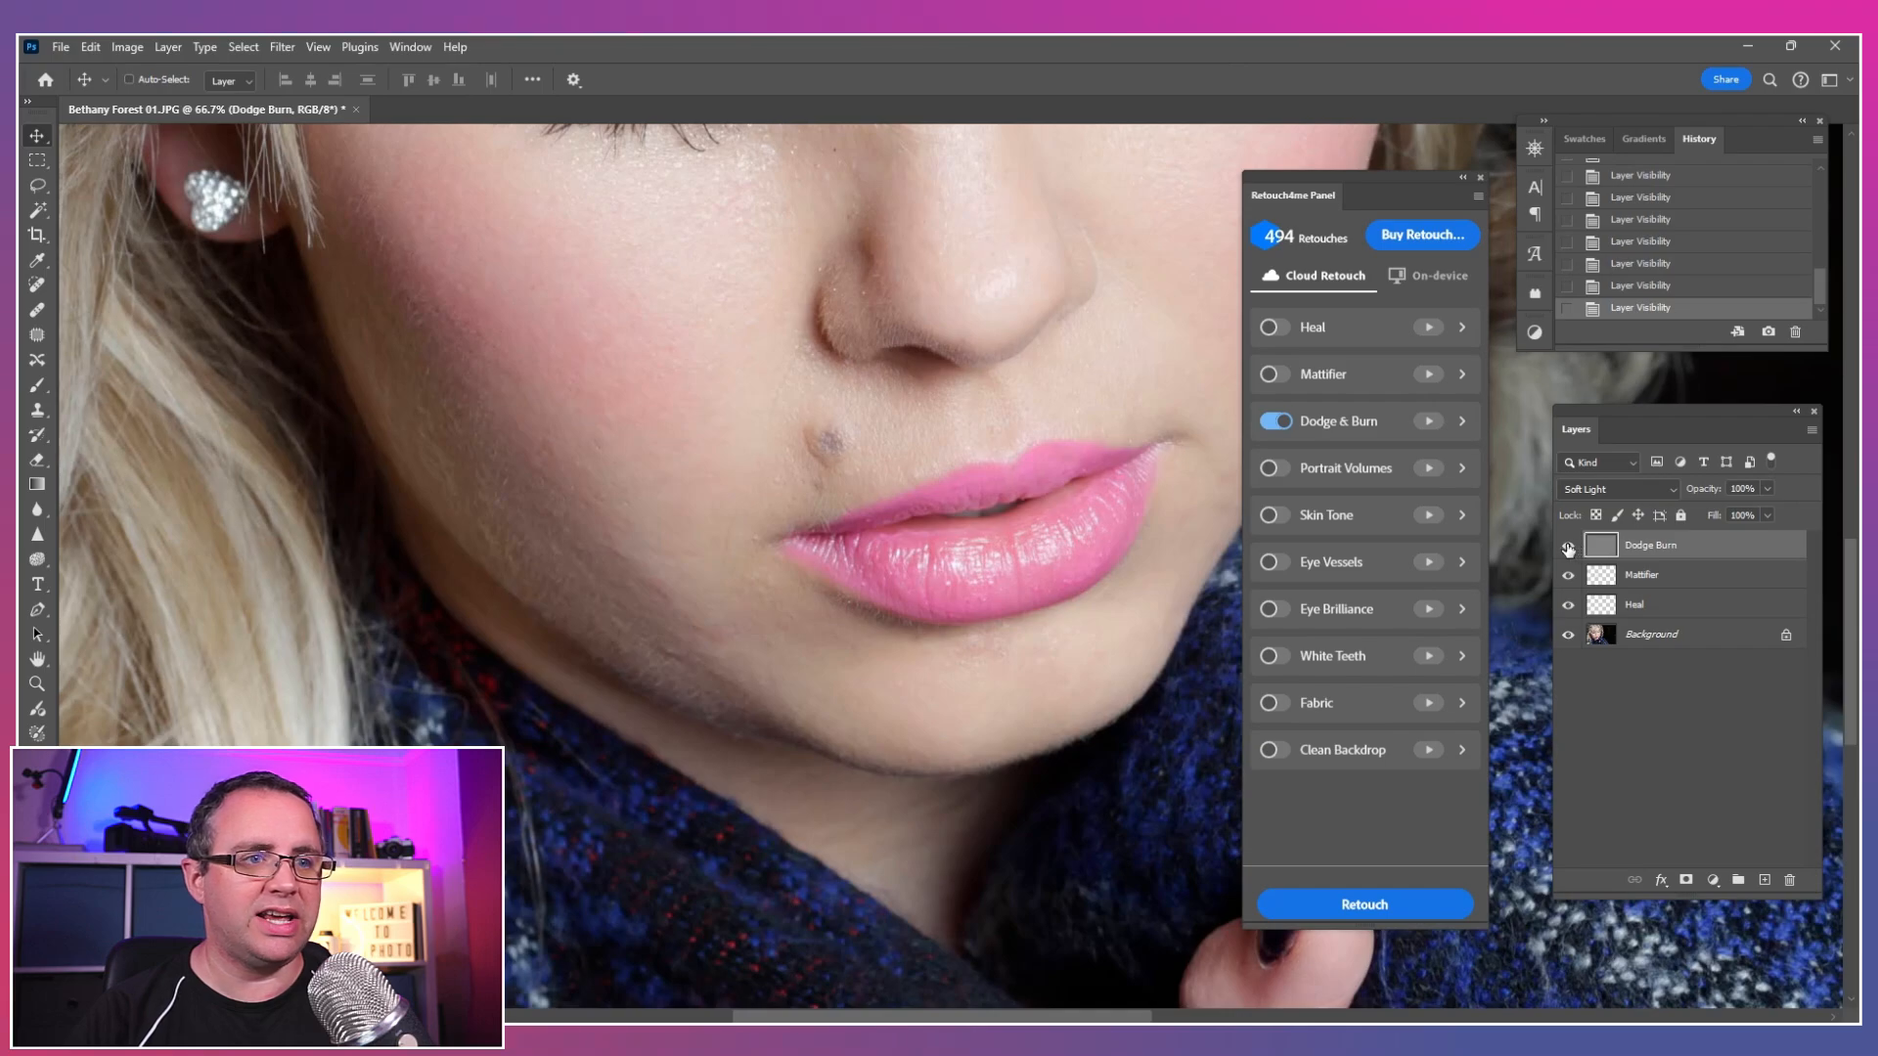
left_click(1568, 546)
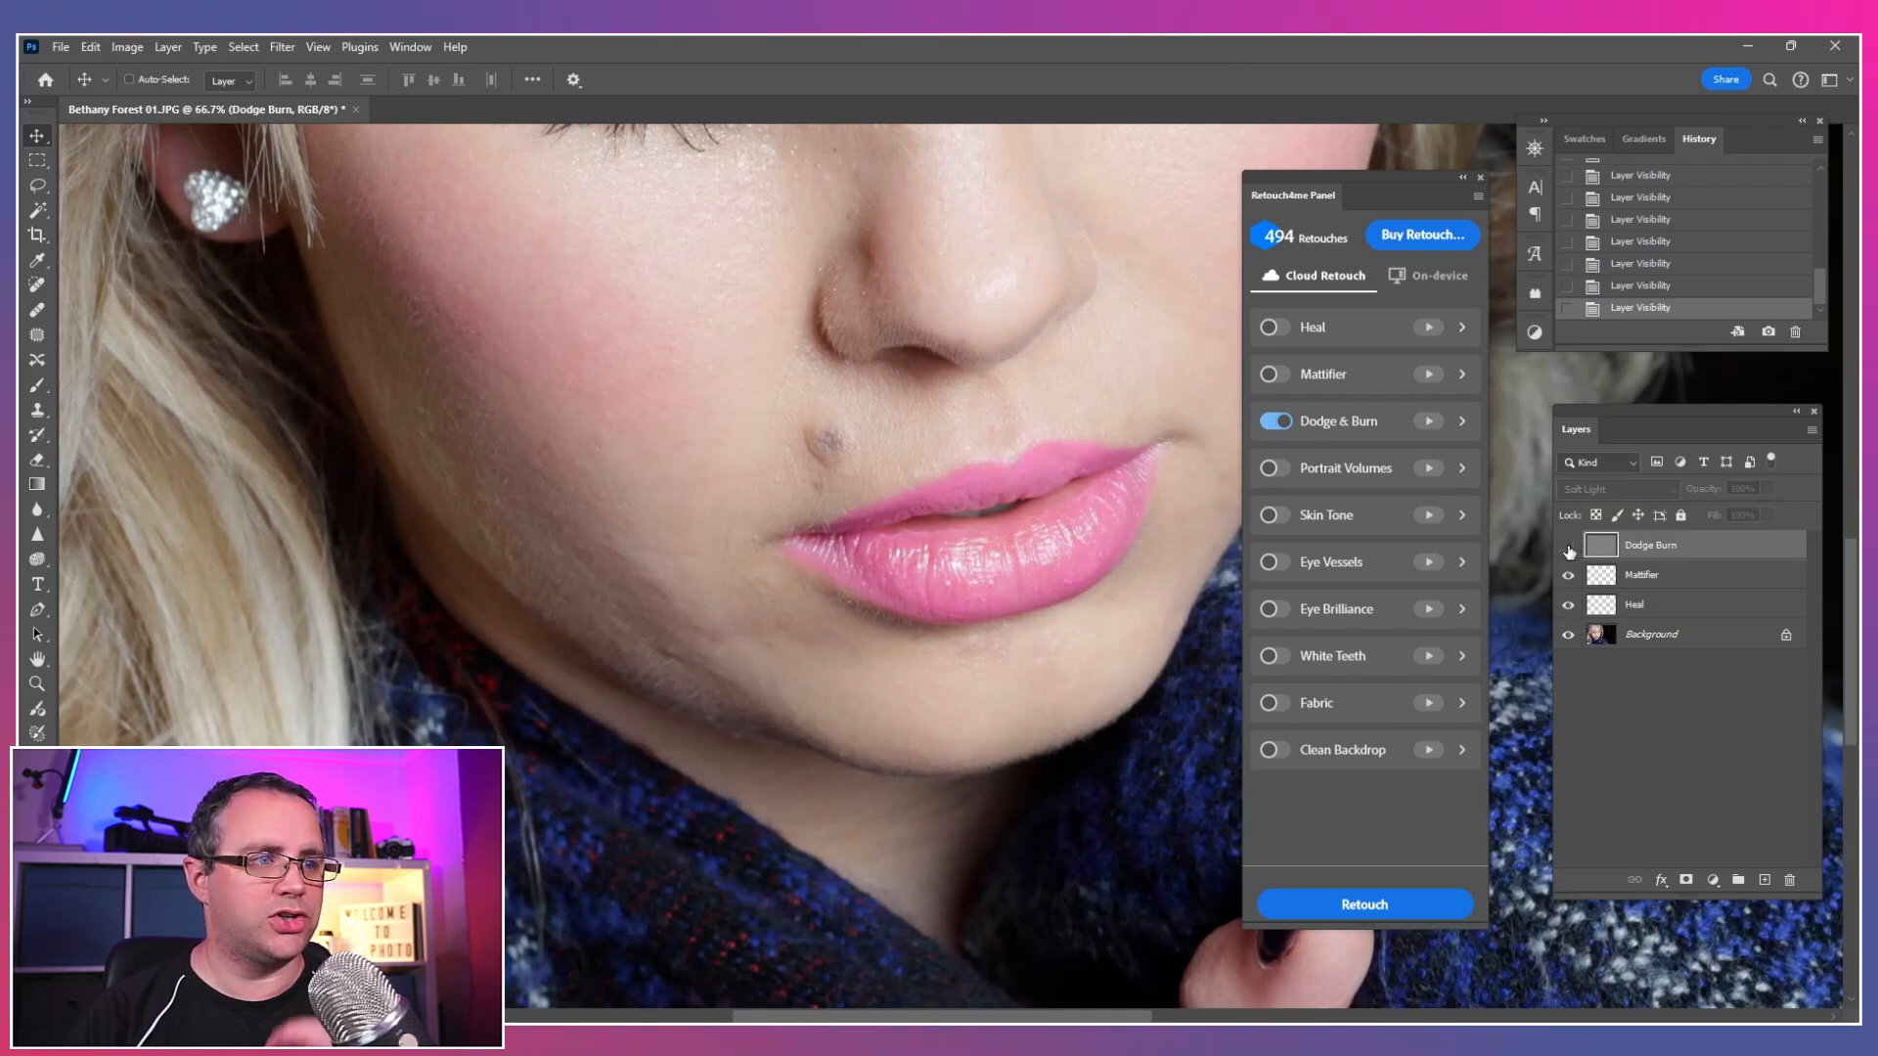
left_click(1569, 547)
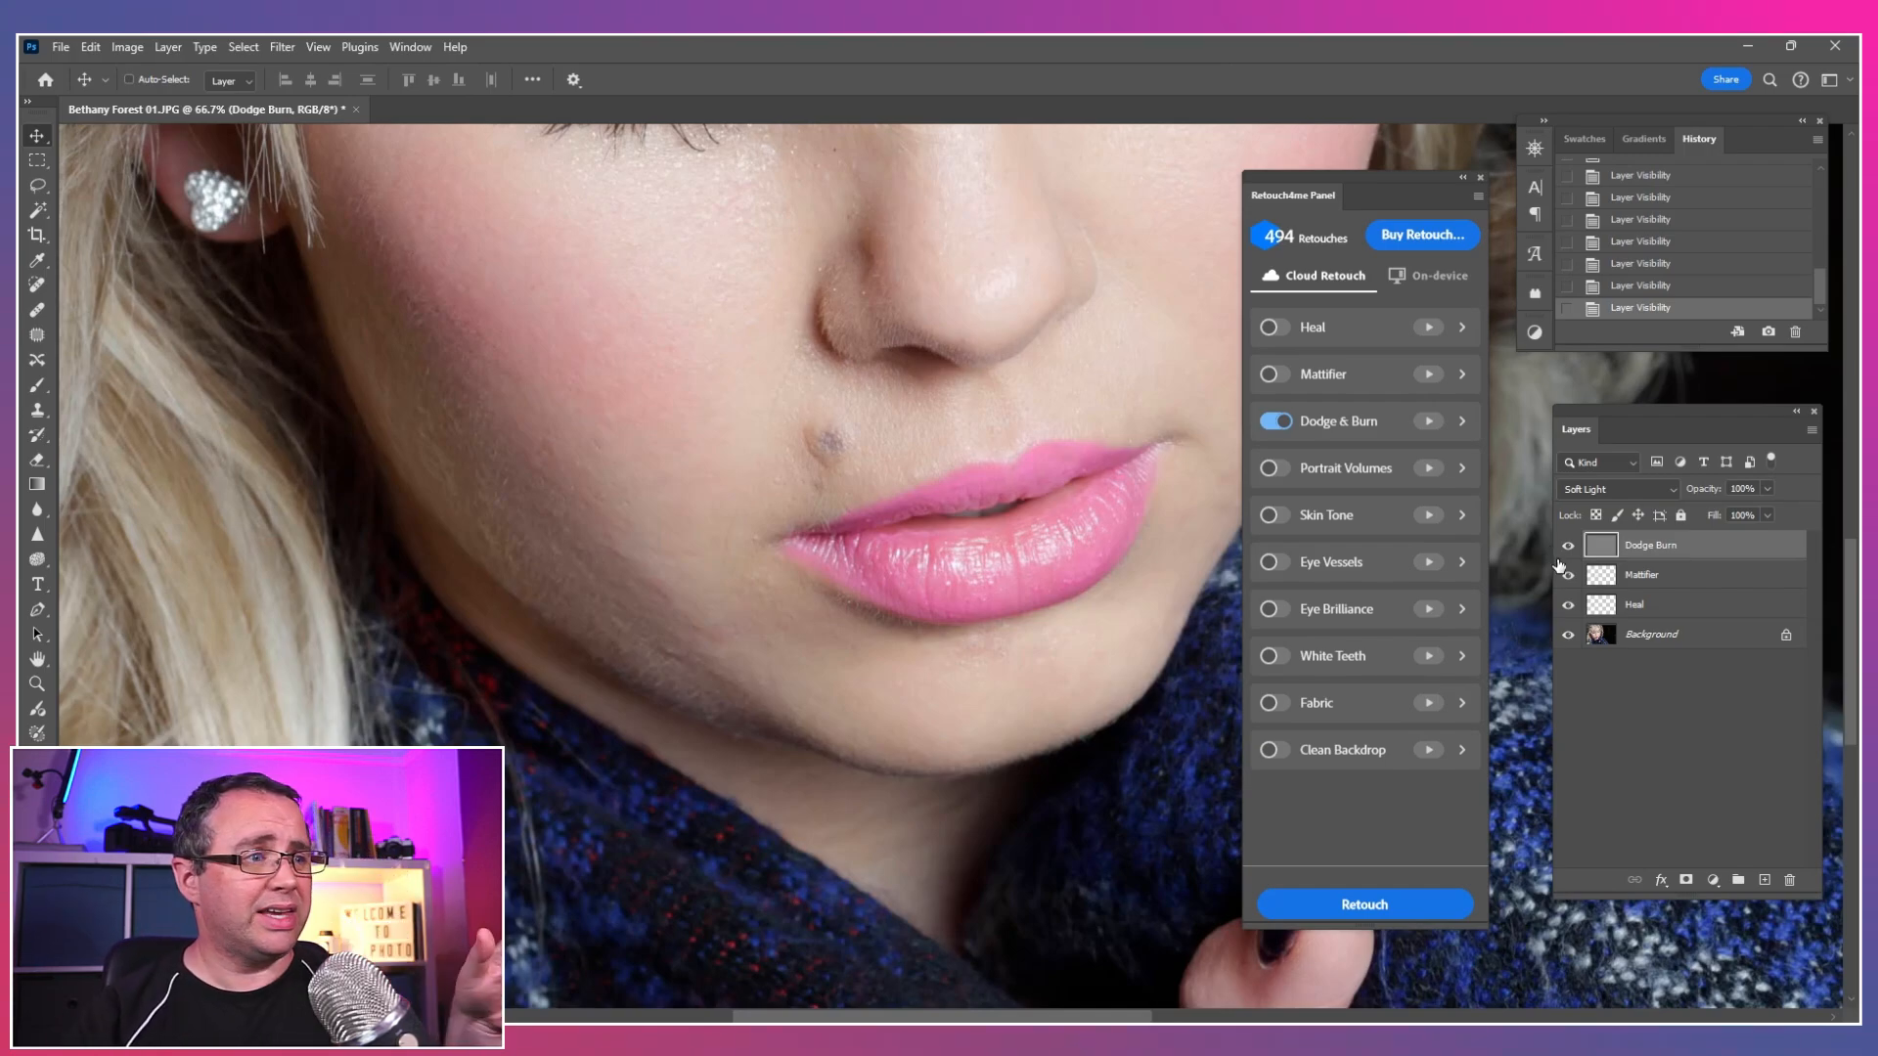
left_click(1569, 548)
left_click(1569, 547)
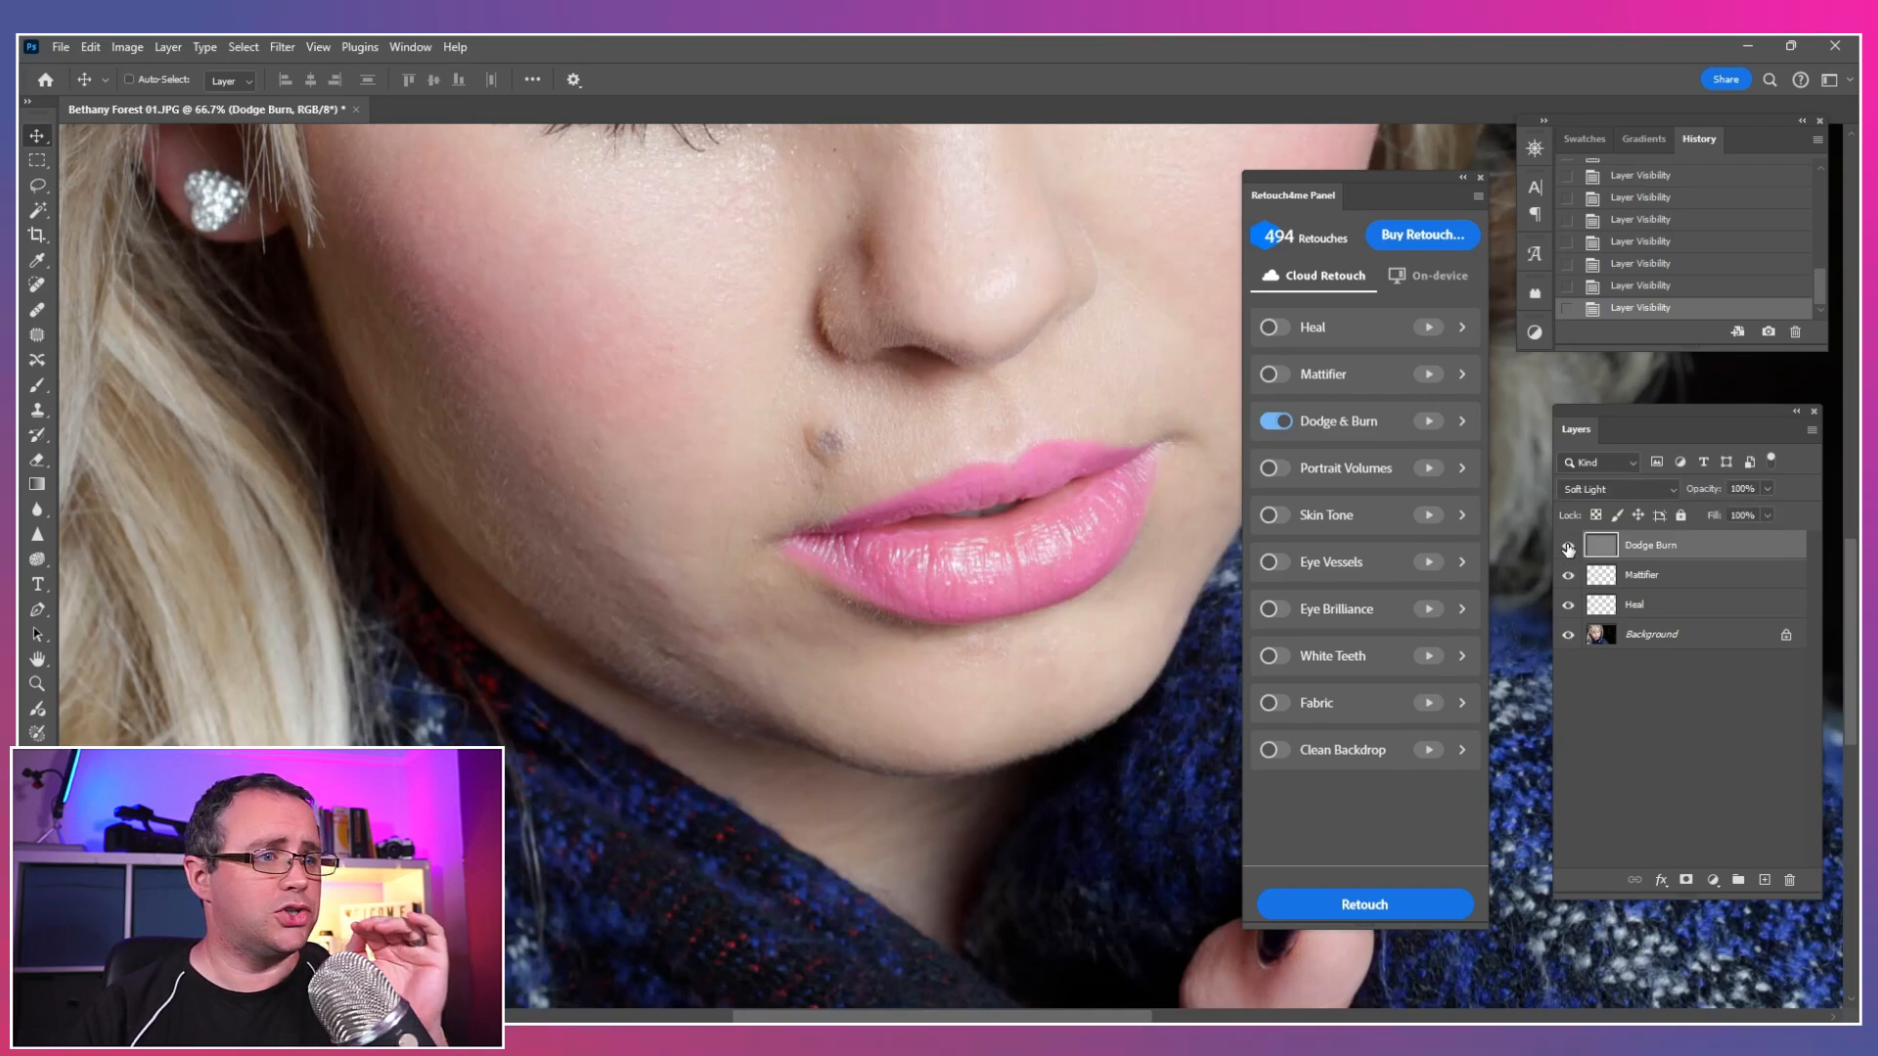
left_click(1569, 548)
left_click(1568, 549)
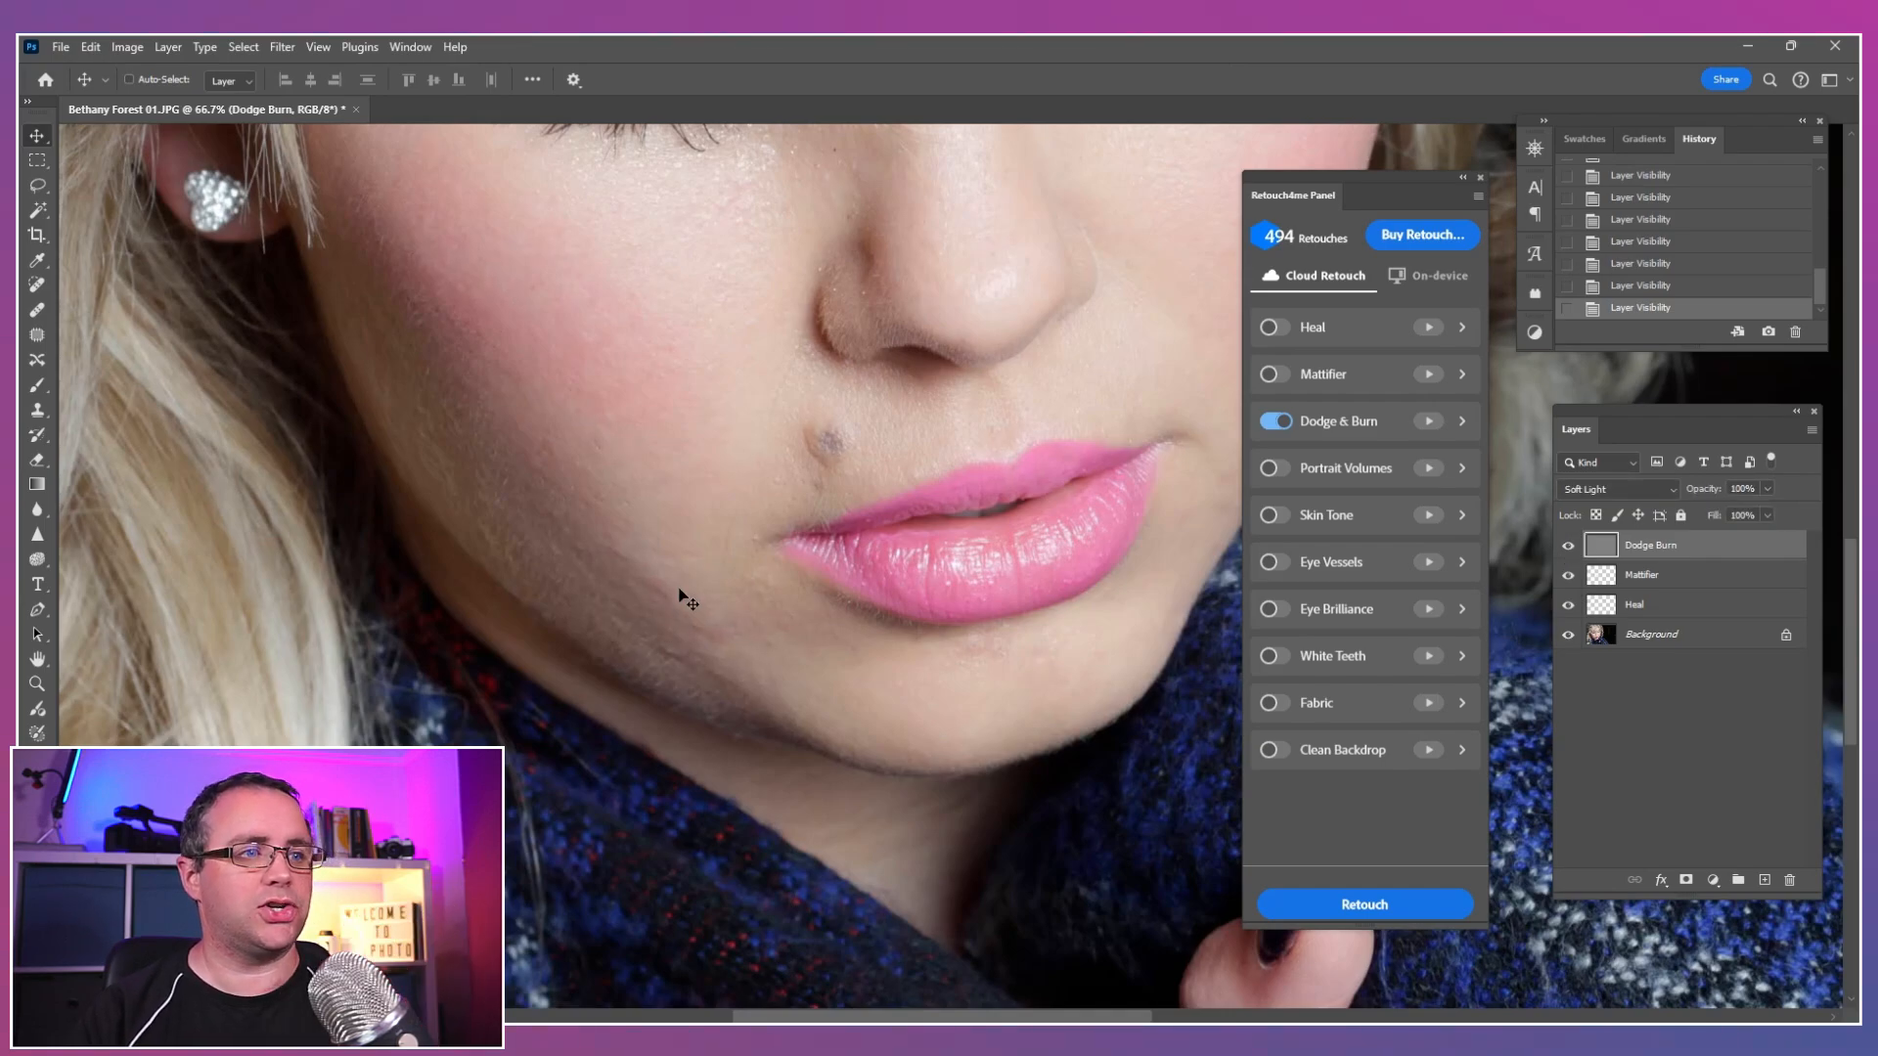
Step: Compare the nose, eye area and forehead with the Dodge Burn layer hidden and shown, and check the whole face at 33.3%
mouse_move(898, 414)
left_mouse_down()
mouse_move(839, 550)
mouse_move(690, 778)
left_mouse_up()
left_click(1569, 547)
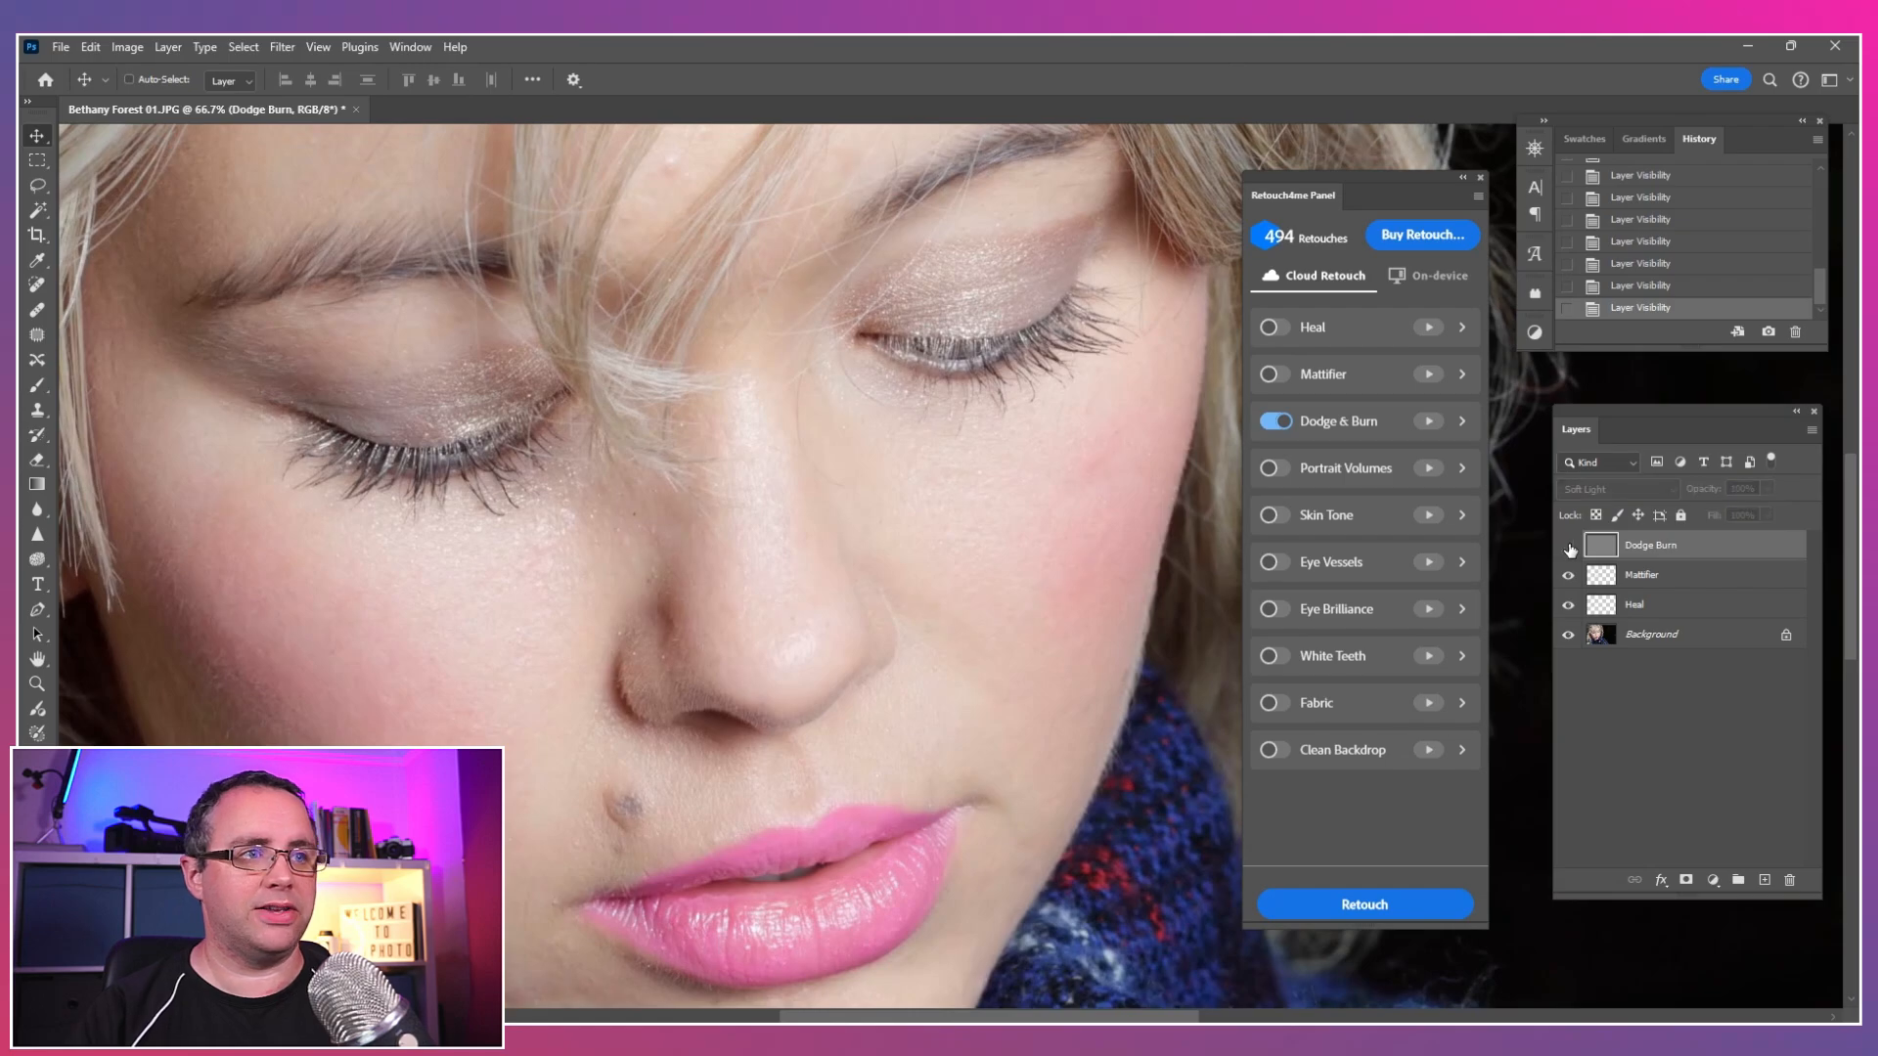
left_click(1569, 547)
left_click_drag(827, 523, 835, 778)
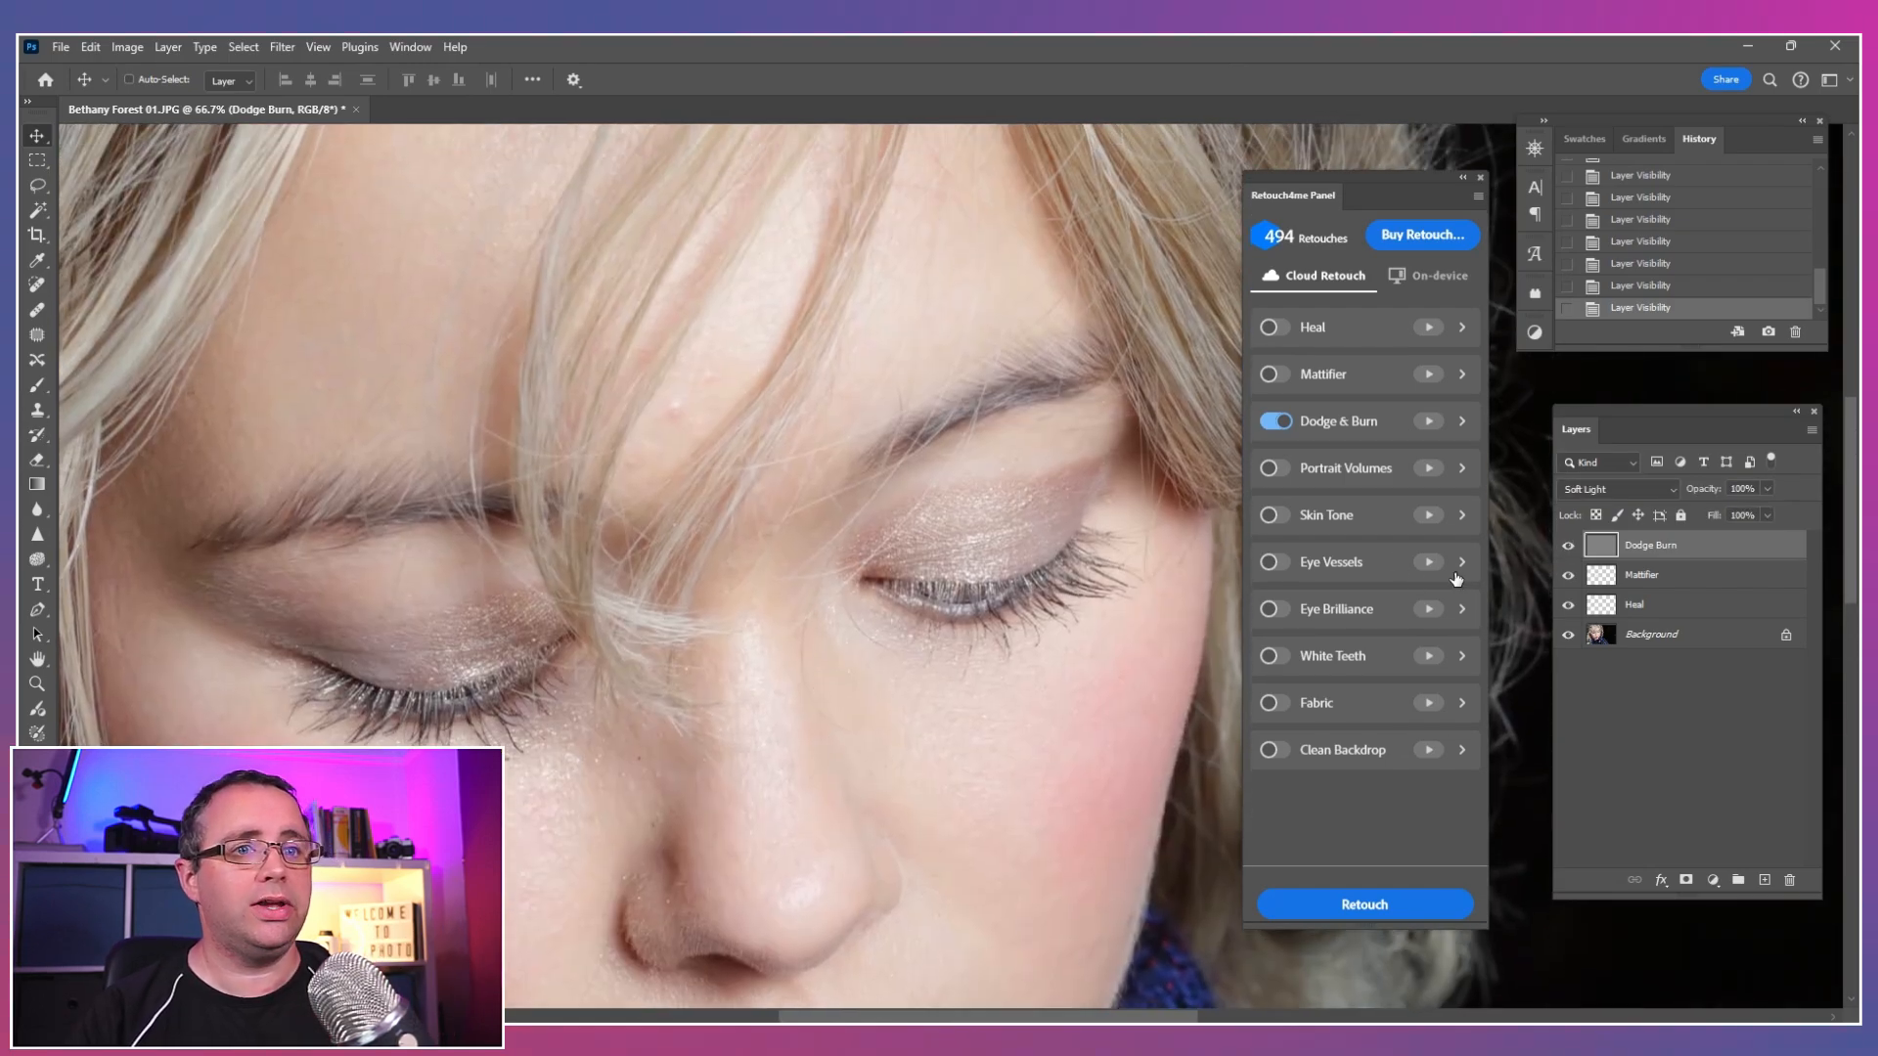
left_click(1568, 546)
left_click(1568, 546)
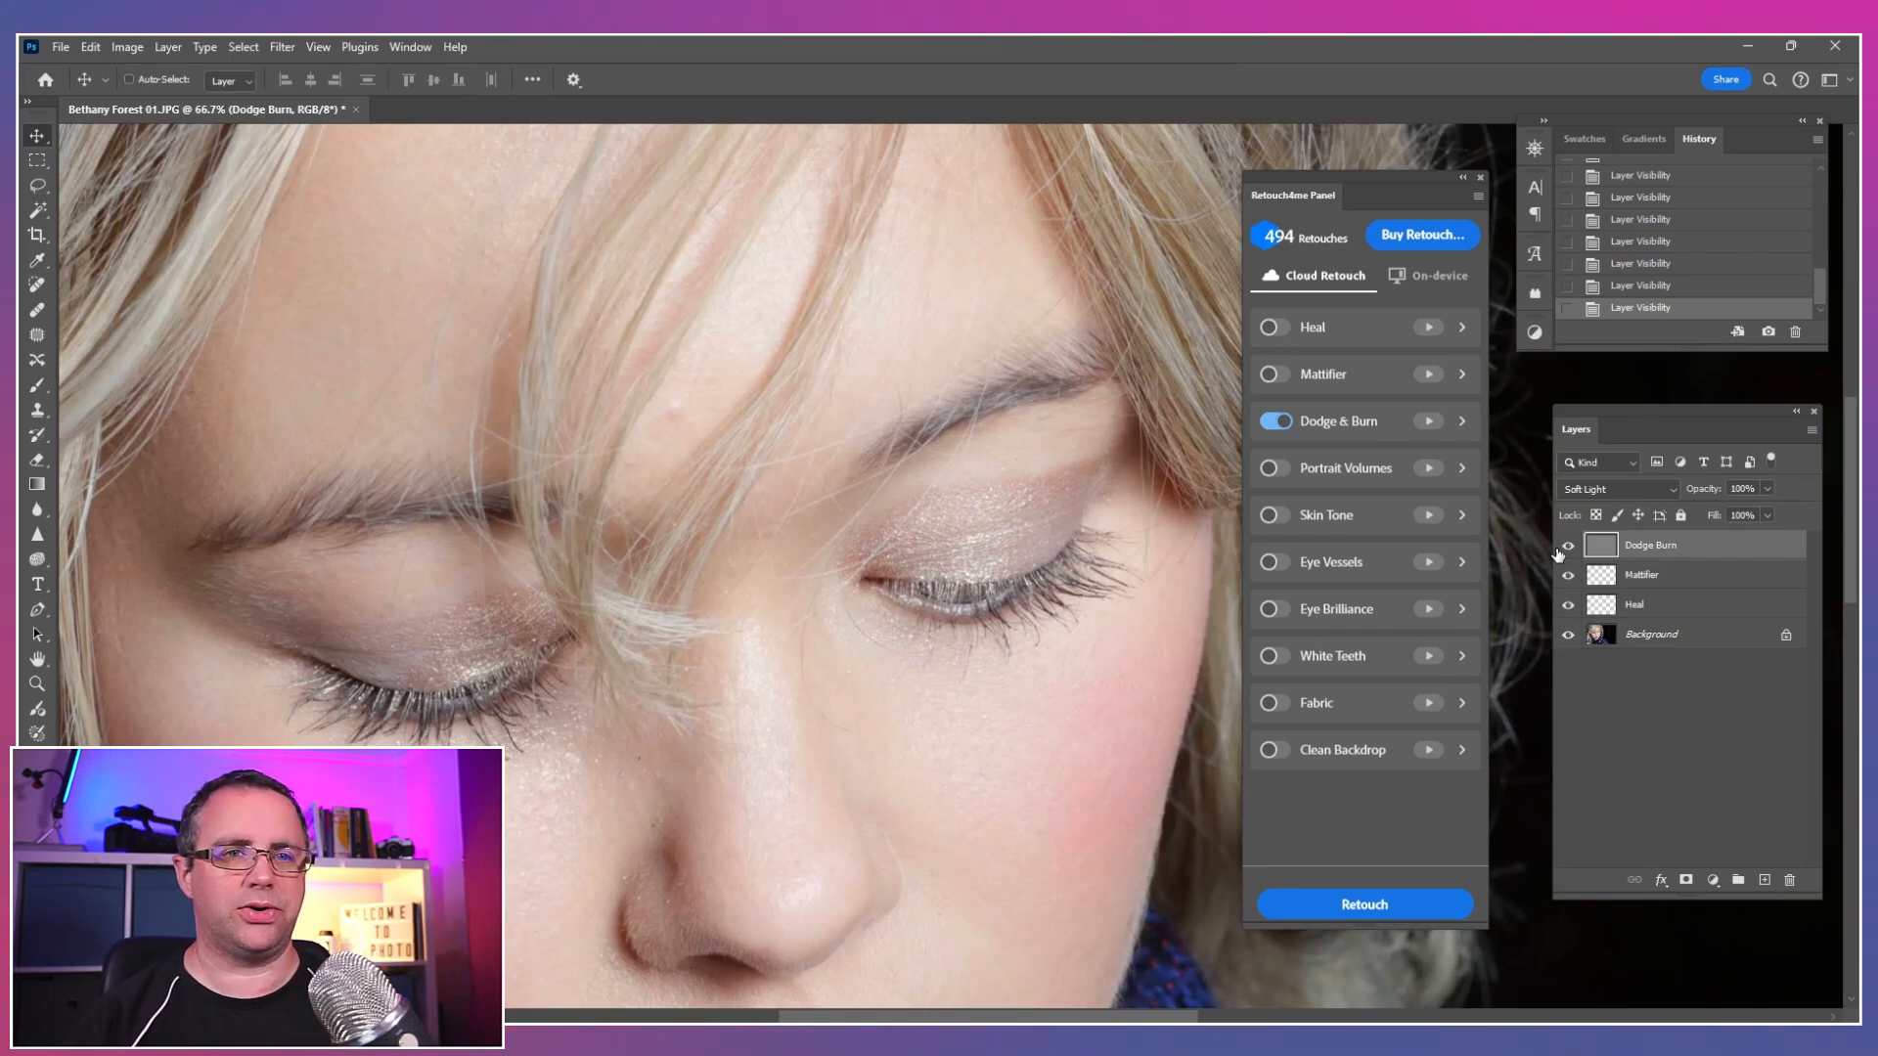
scroll(783, 608, "down", 3)
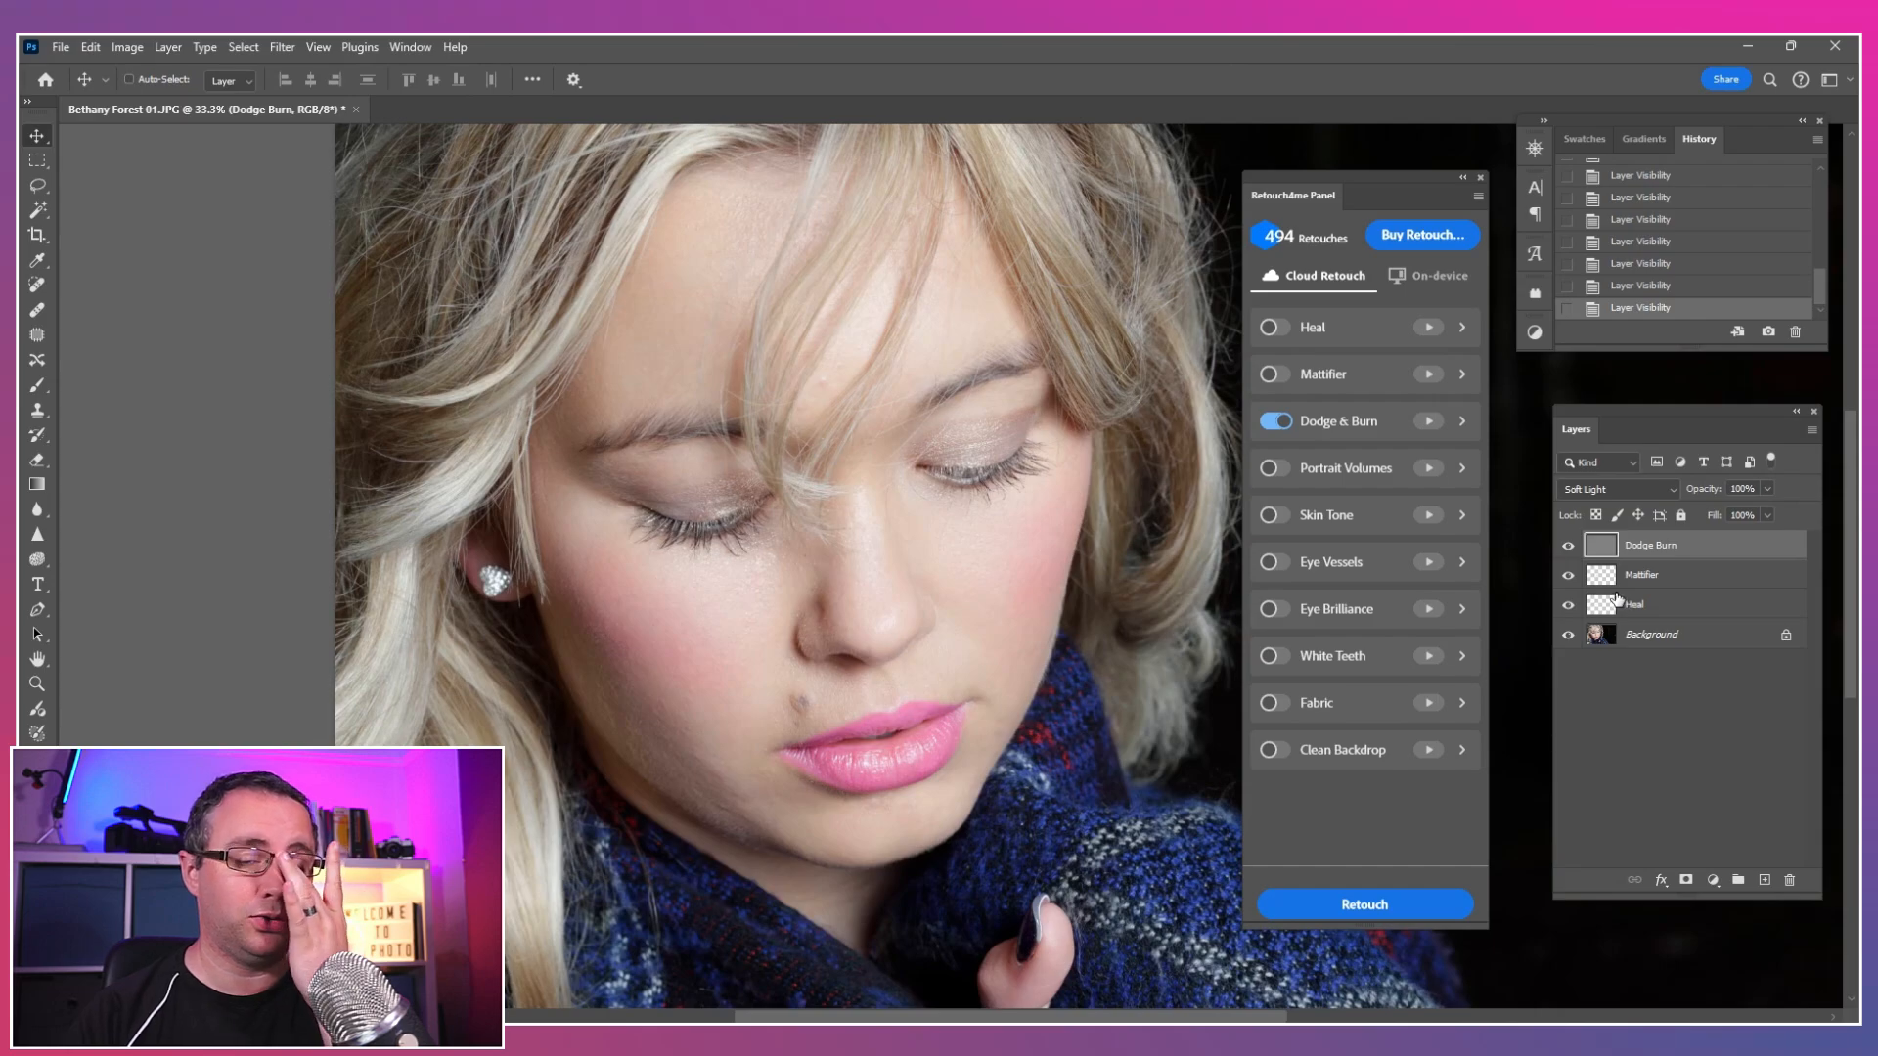
Step: Switch off Dodge & Burn retouching and examine both eyes of the red-haired woman's portrait at 100%
left_click(1273, 422)
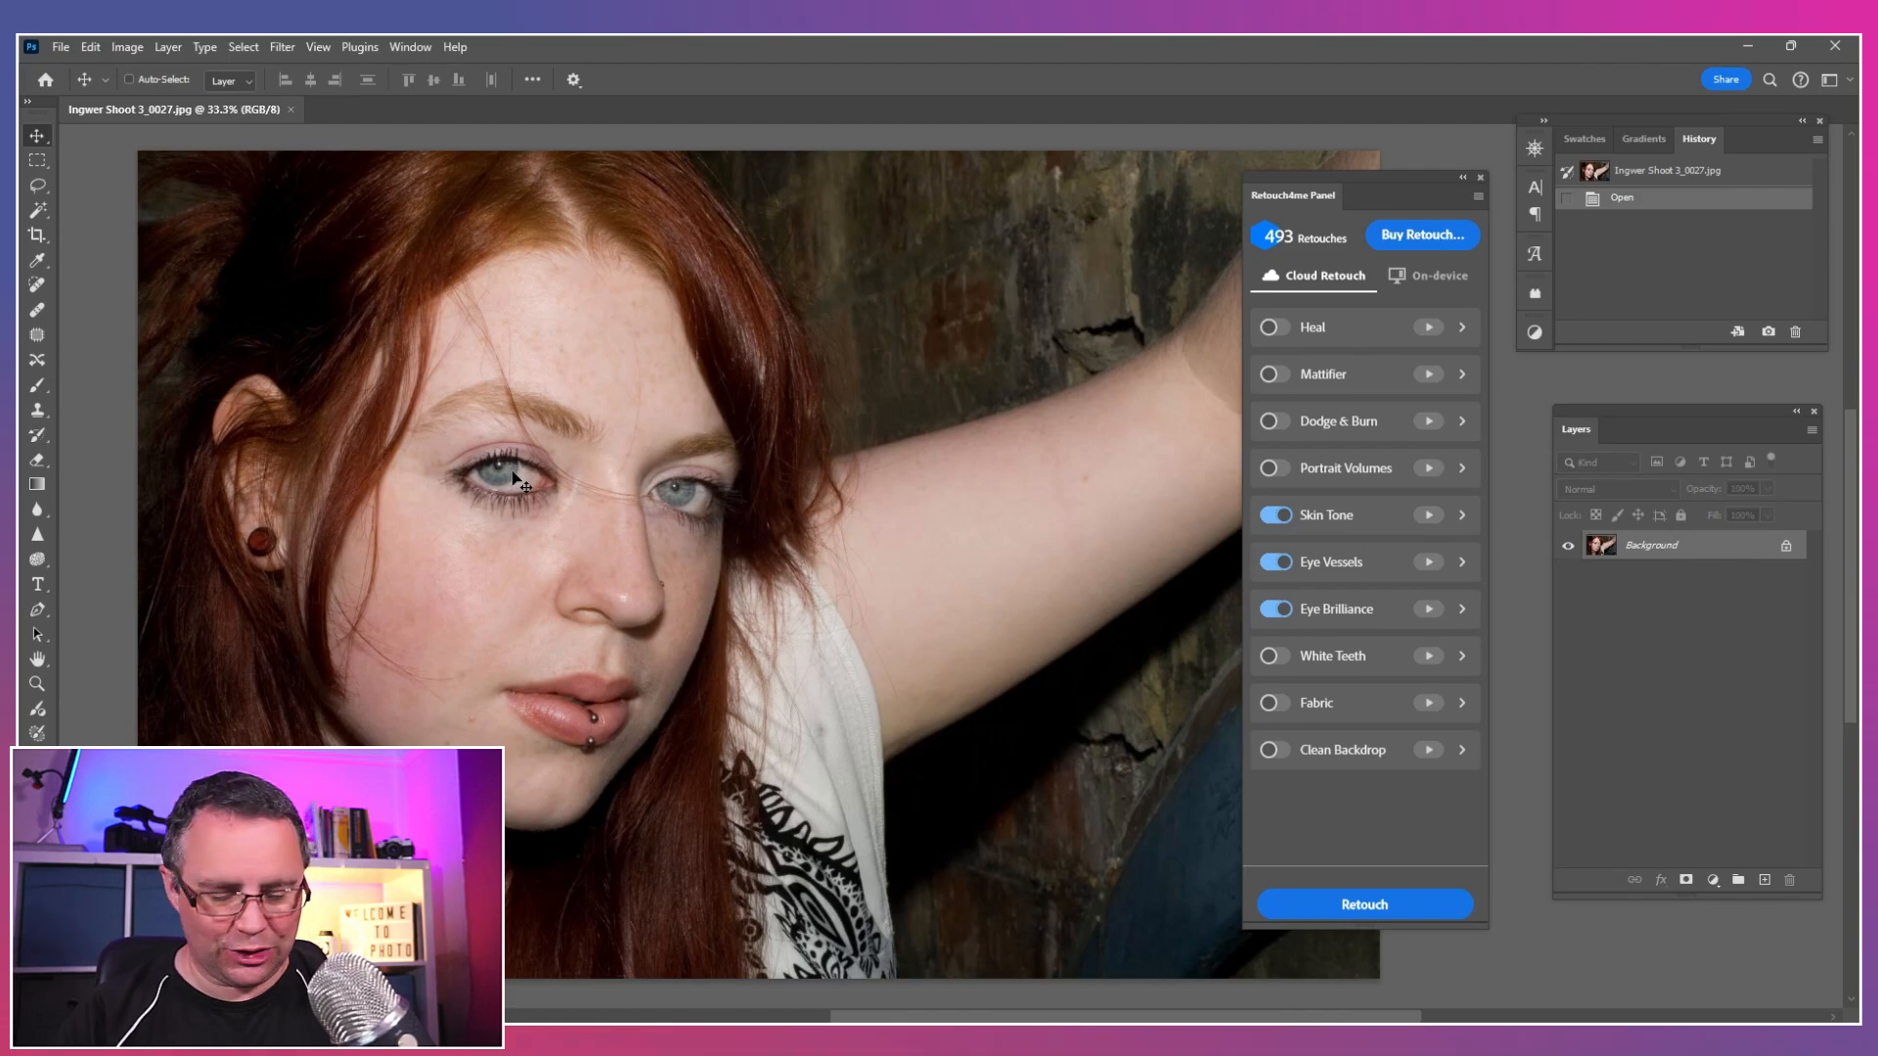
key("ctrl+plus")
key("ctrl+plus")
key("ctrl+plus")
left_click_drag(251, 490, 484, 518)
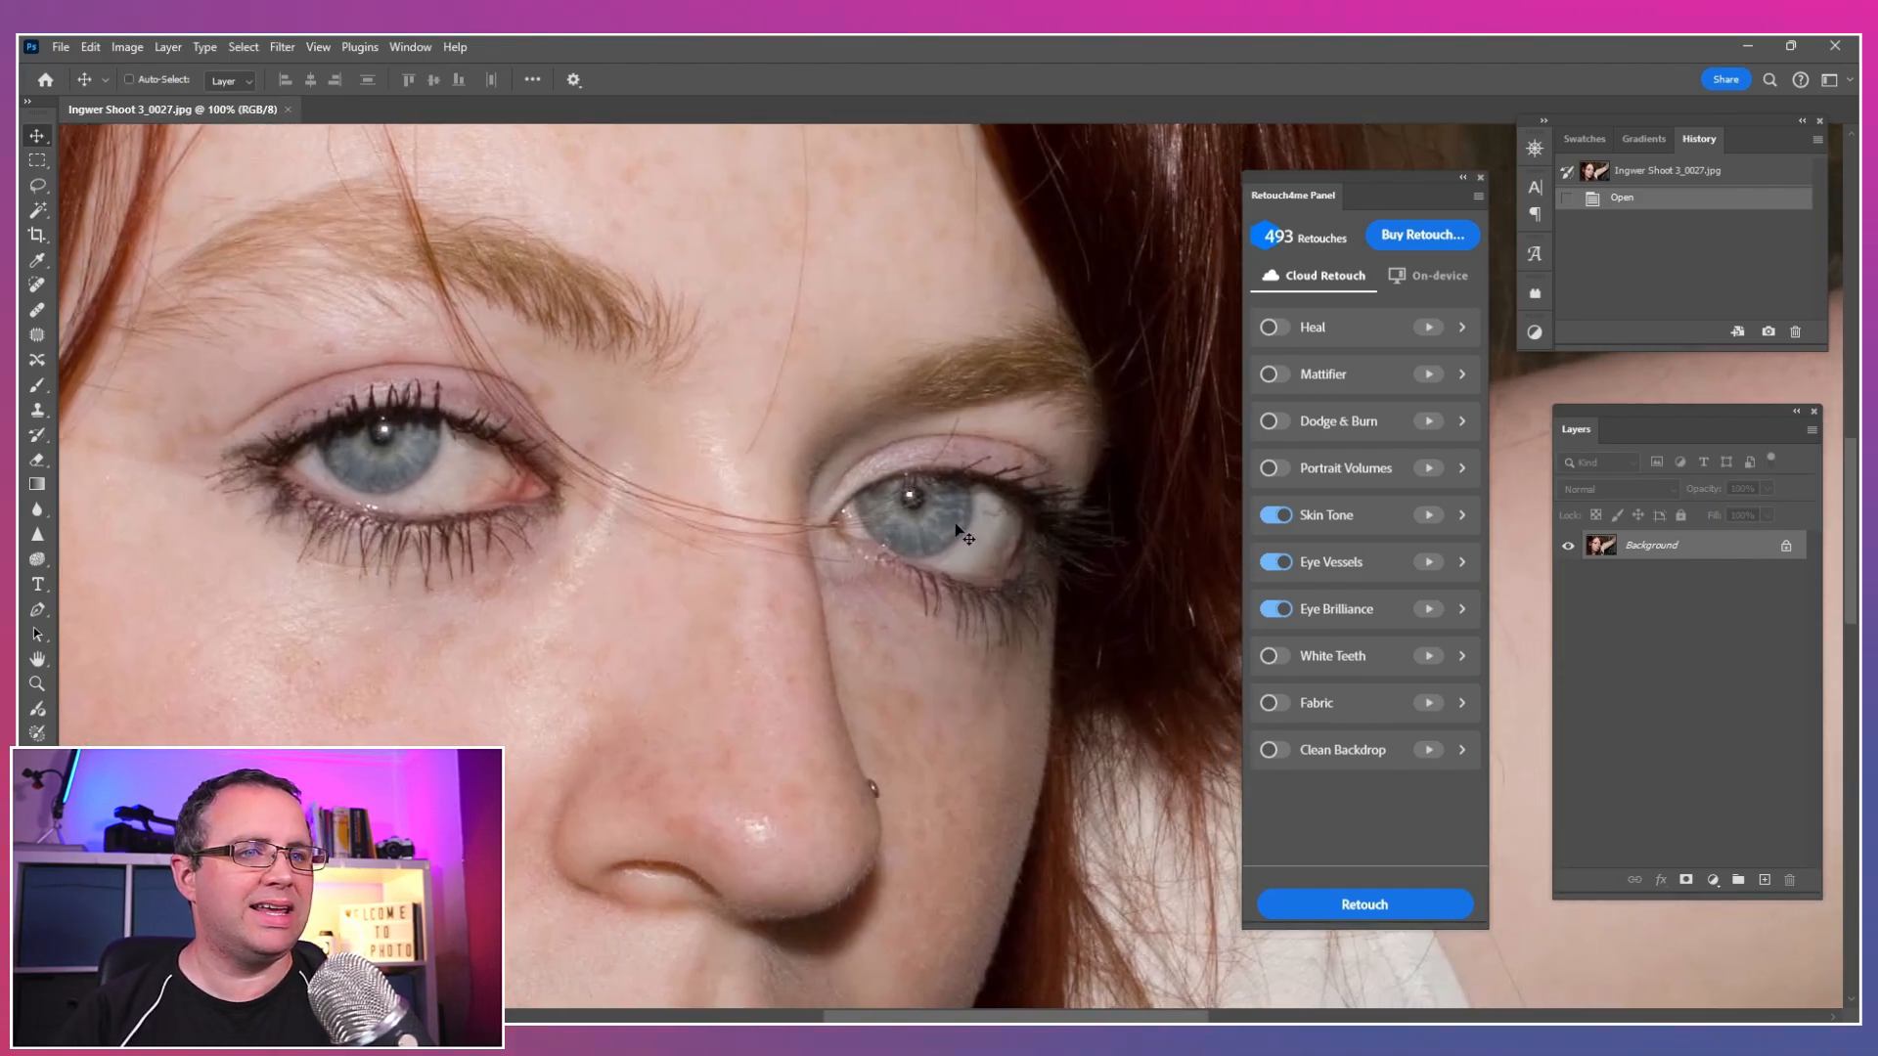
scroll(963, 536, "down", 3)
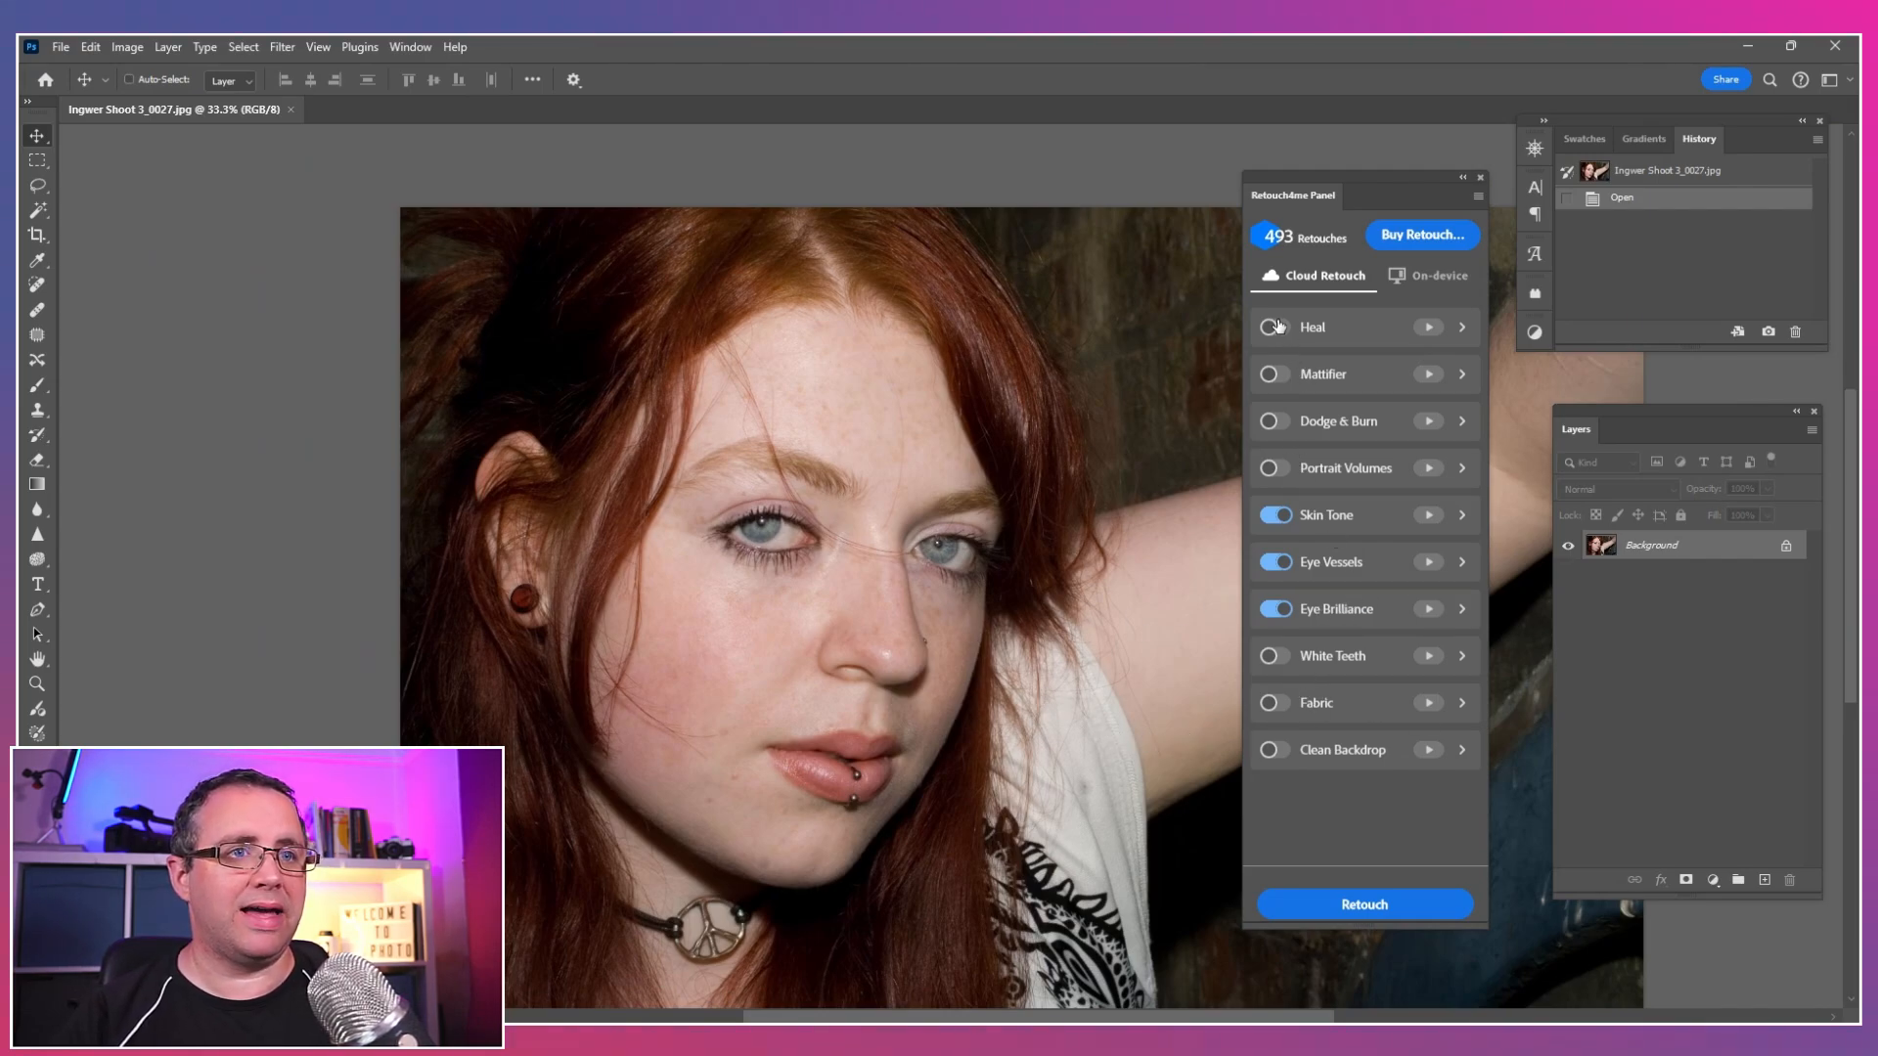
Step: Enable Heal, Mattifier, Dodge & Burn and Portrait Volumes alongside Skin Tone, Eye Vessels and Eye Brilliance, and run the cloud retouch
left_click(1283, 376)
left_click(1275, 423)
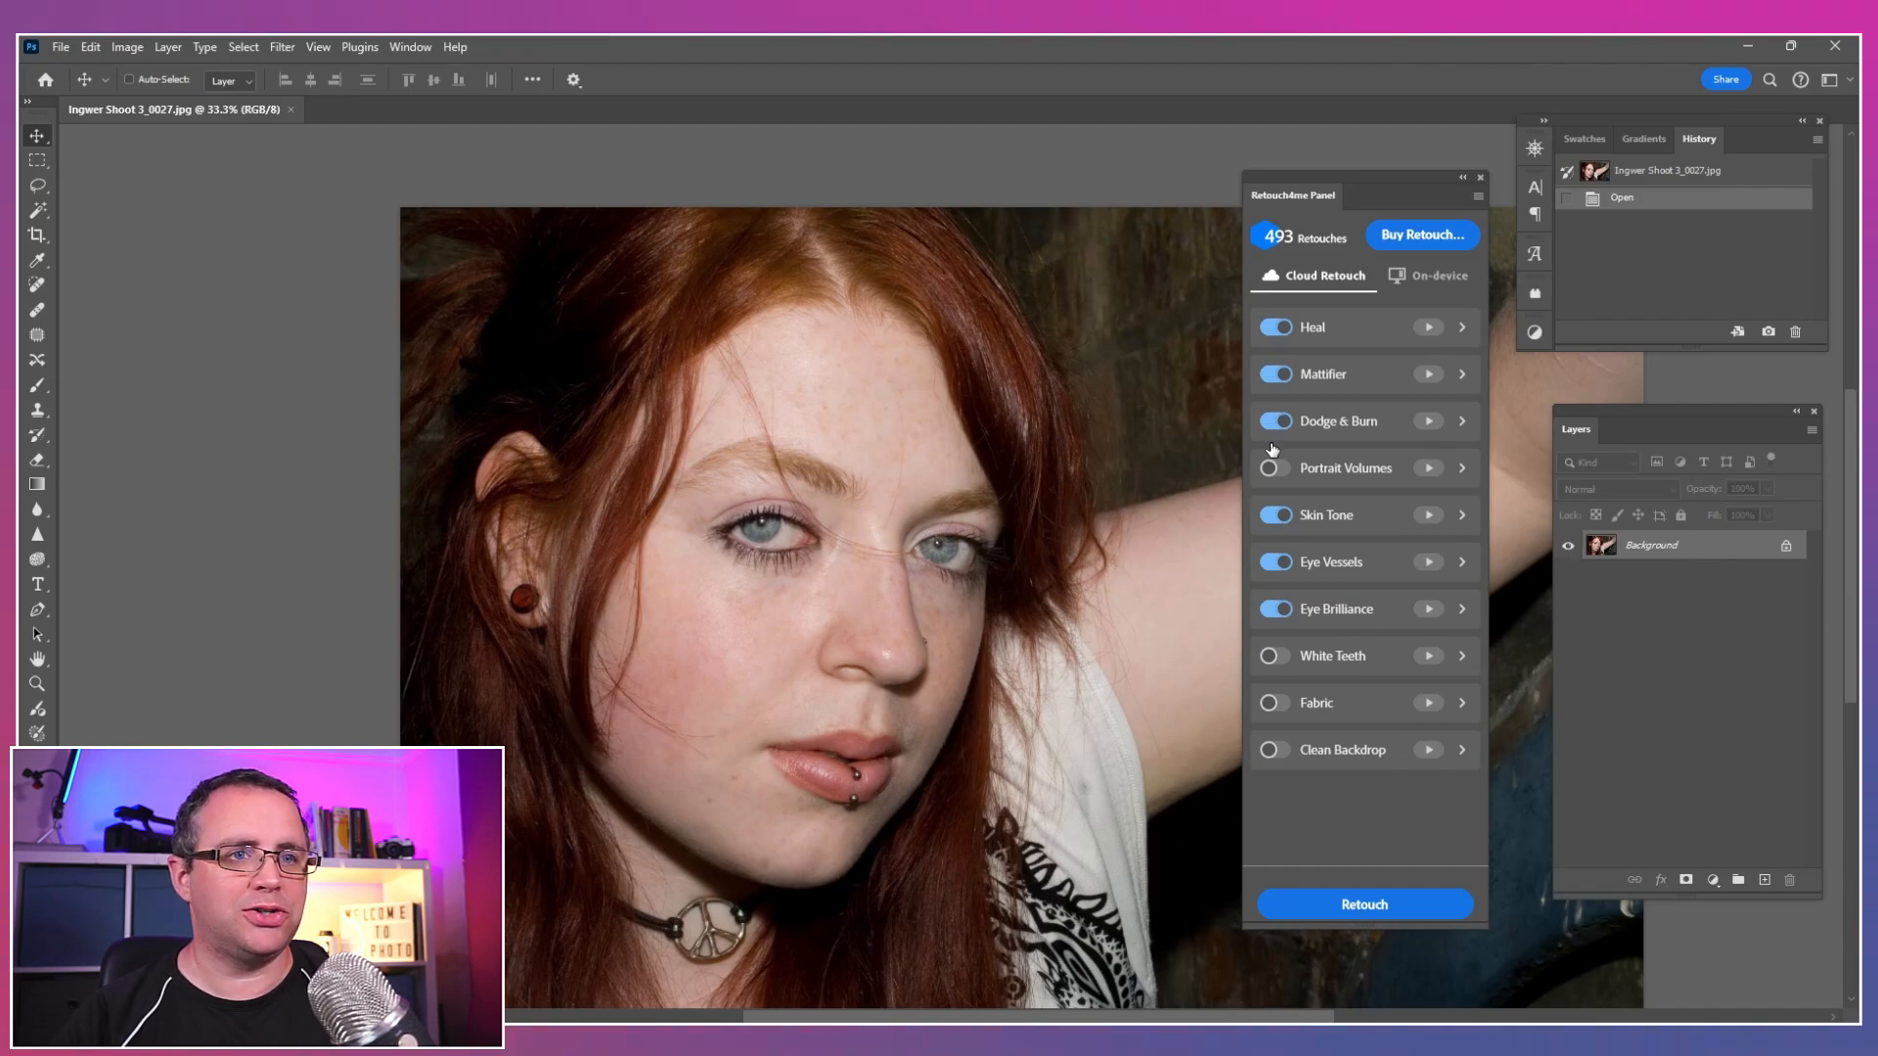
left_click(1274, 471)
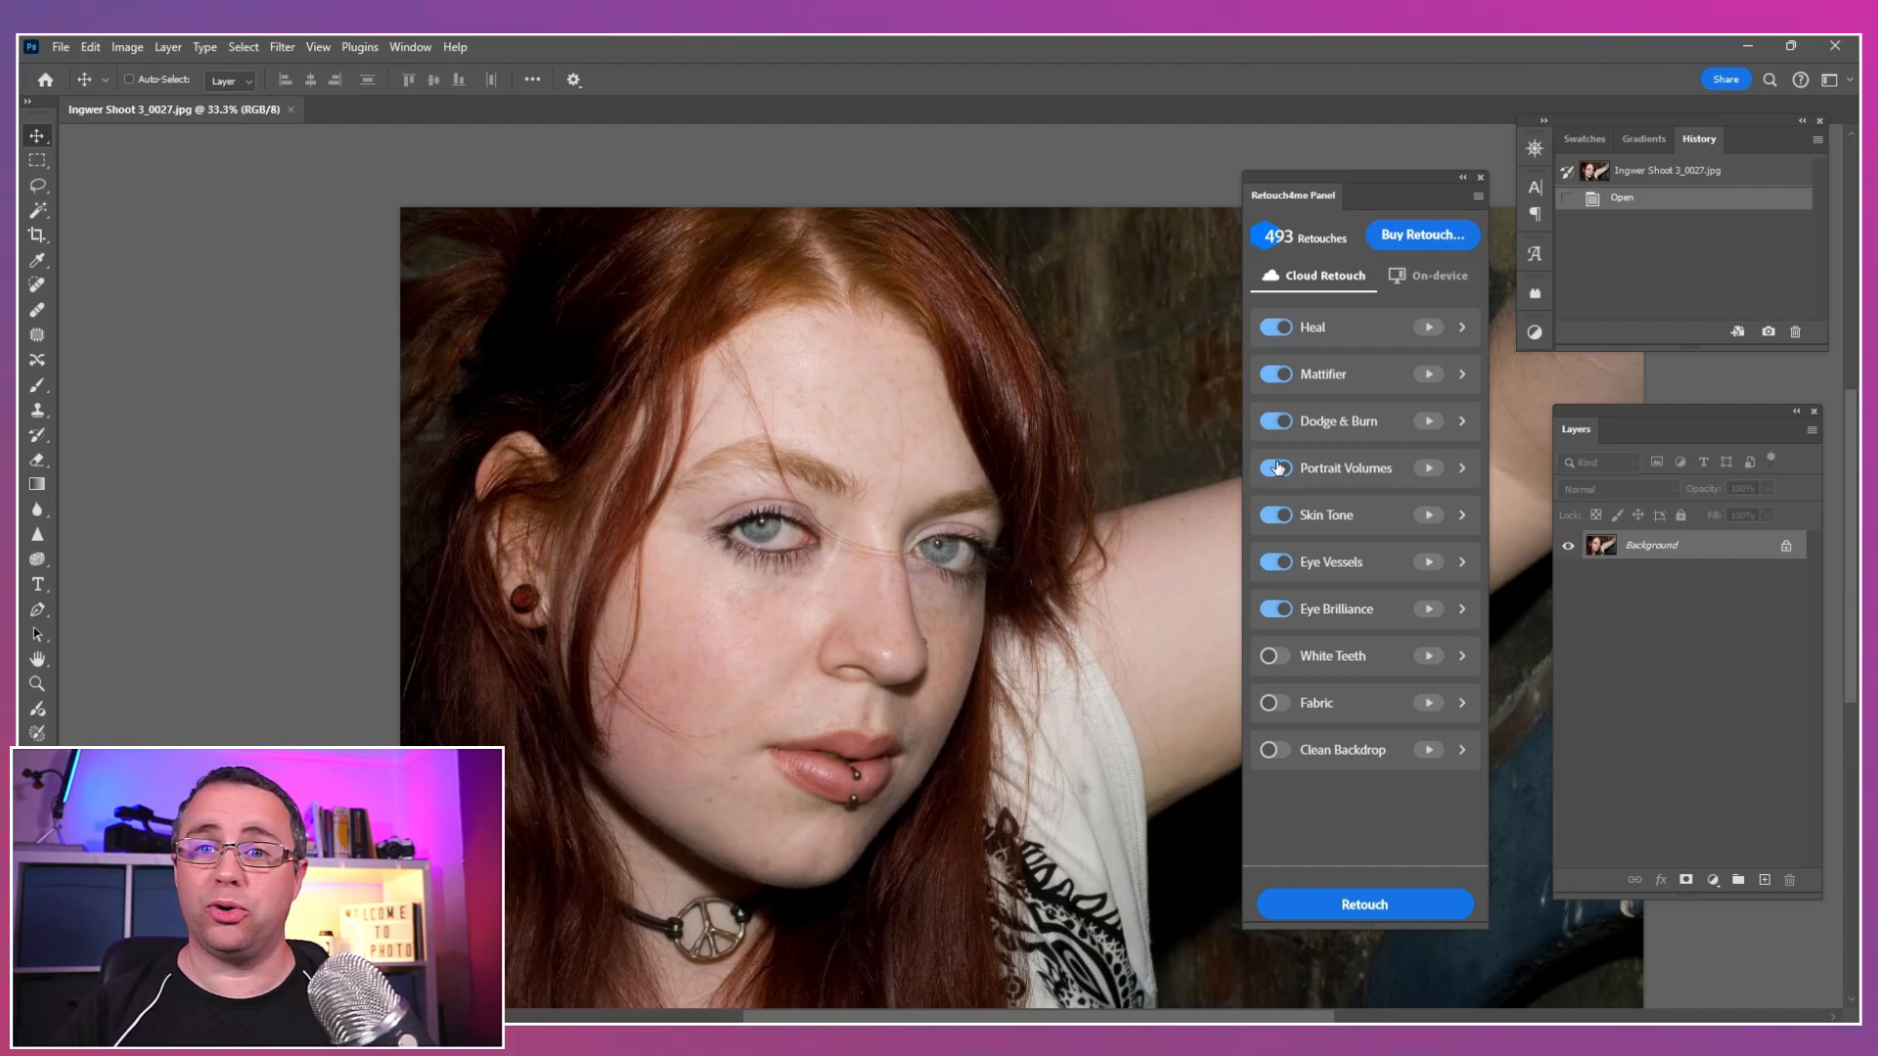
left_click(1382, 906)
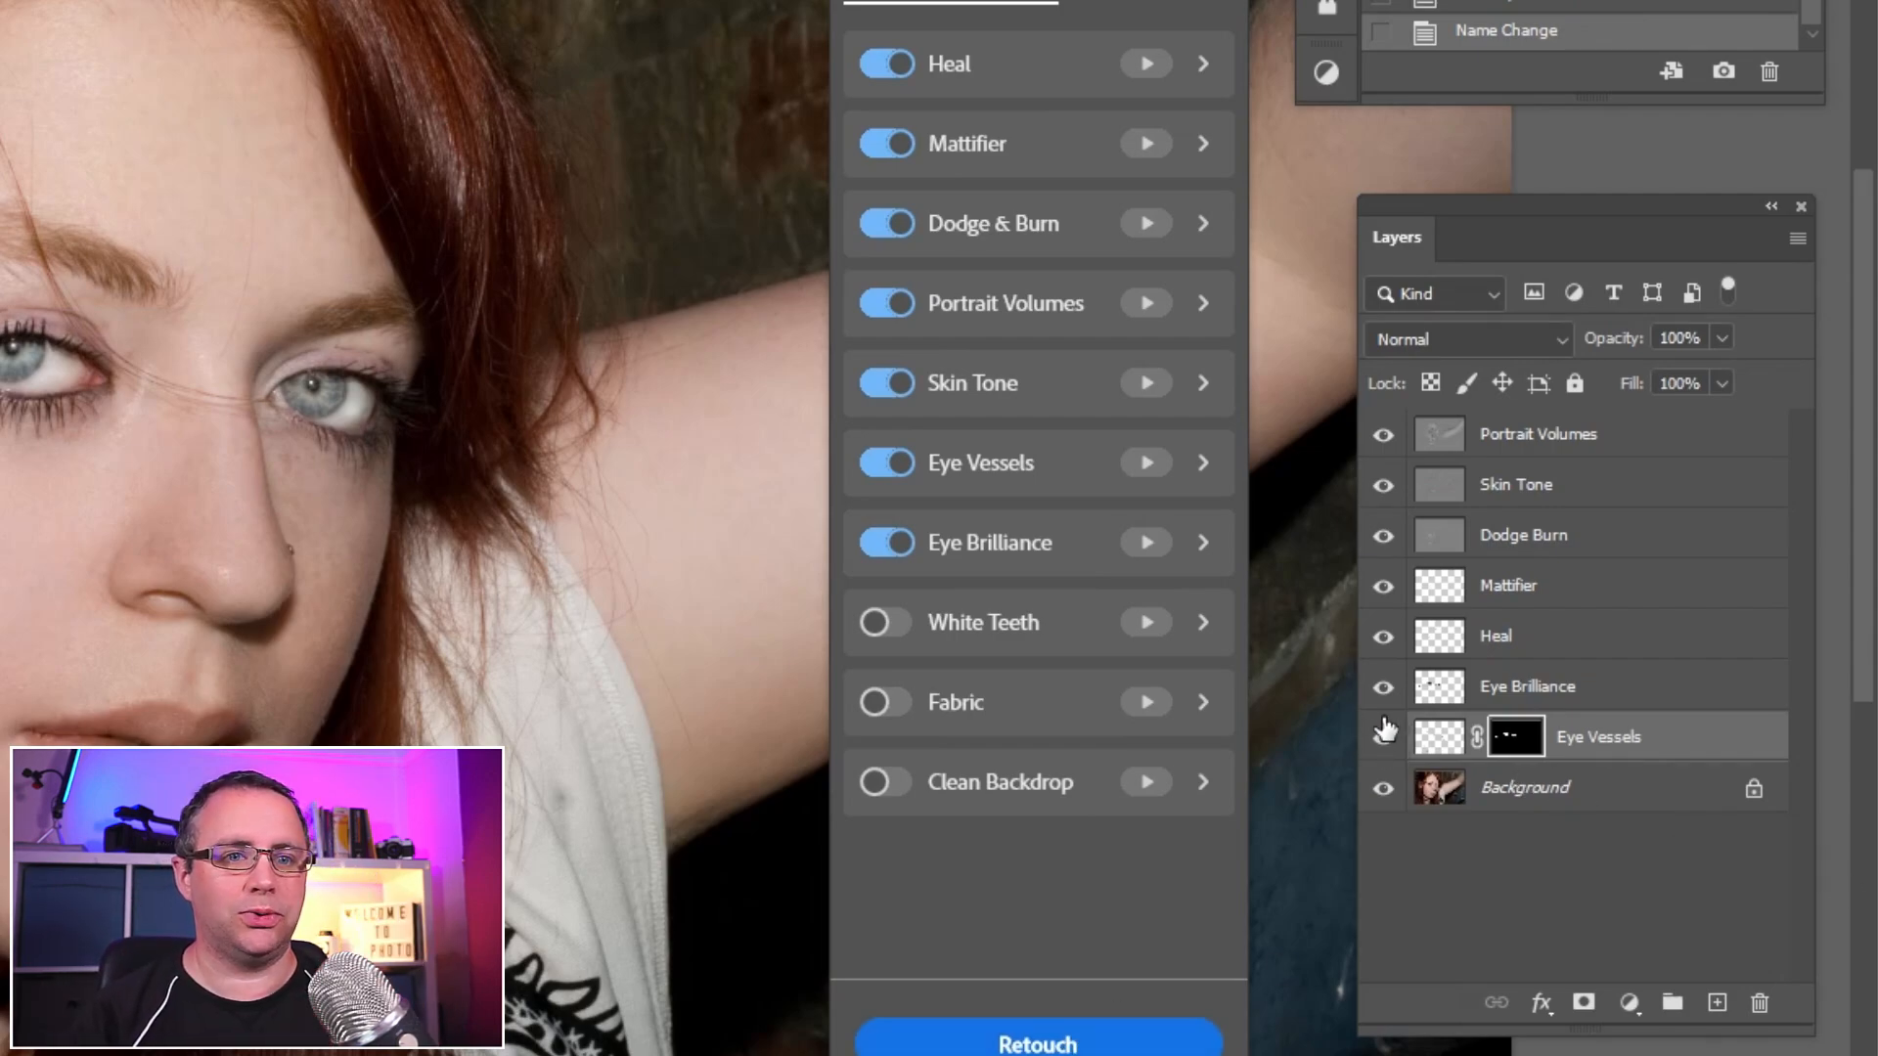
Step: Hide all the retouch layers above the Background and compare the eyes closely with the Eye Vessels layer hidden and shown
key("ctrl+plus")
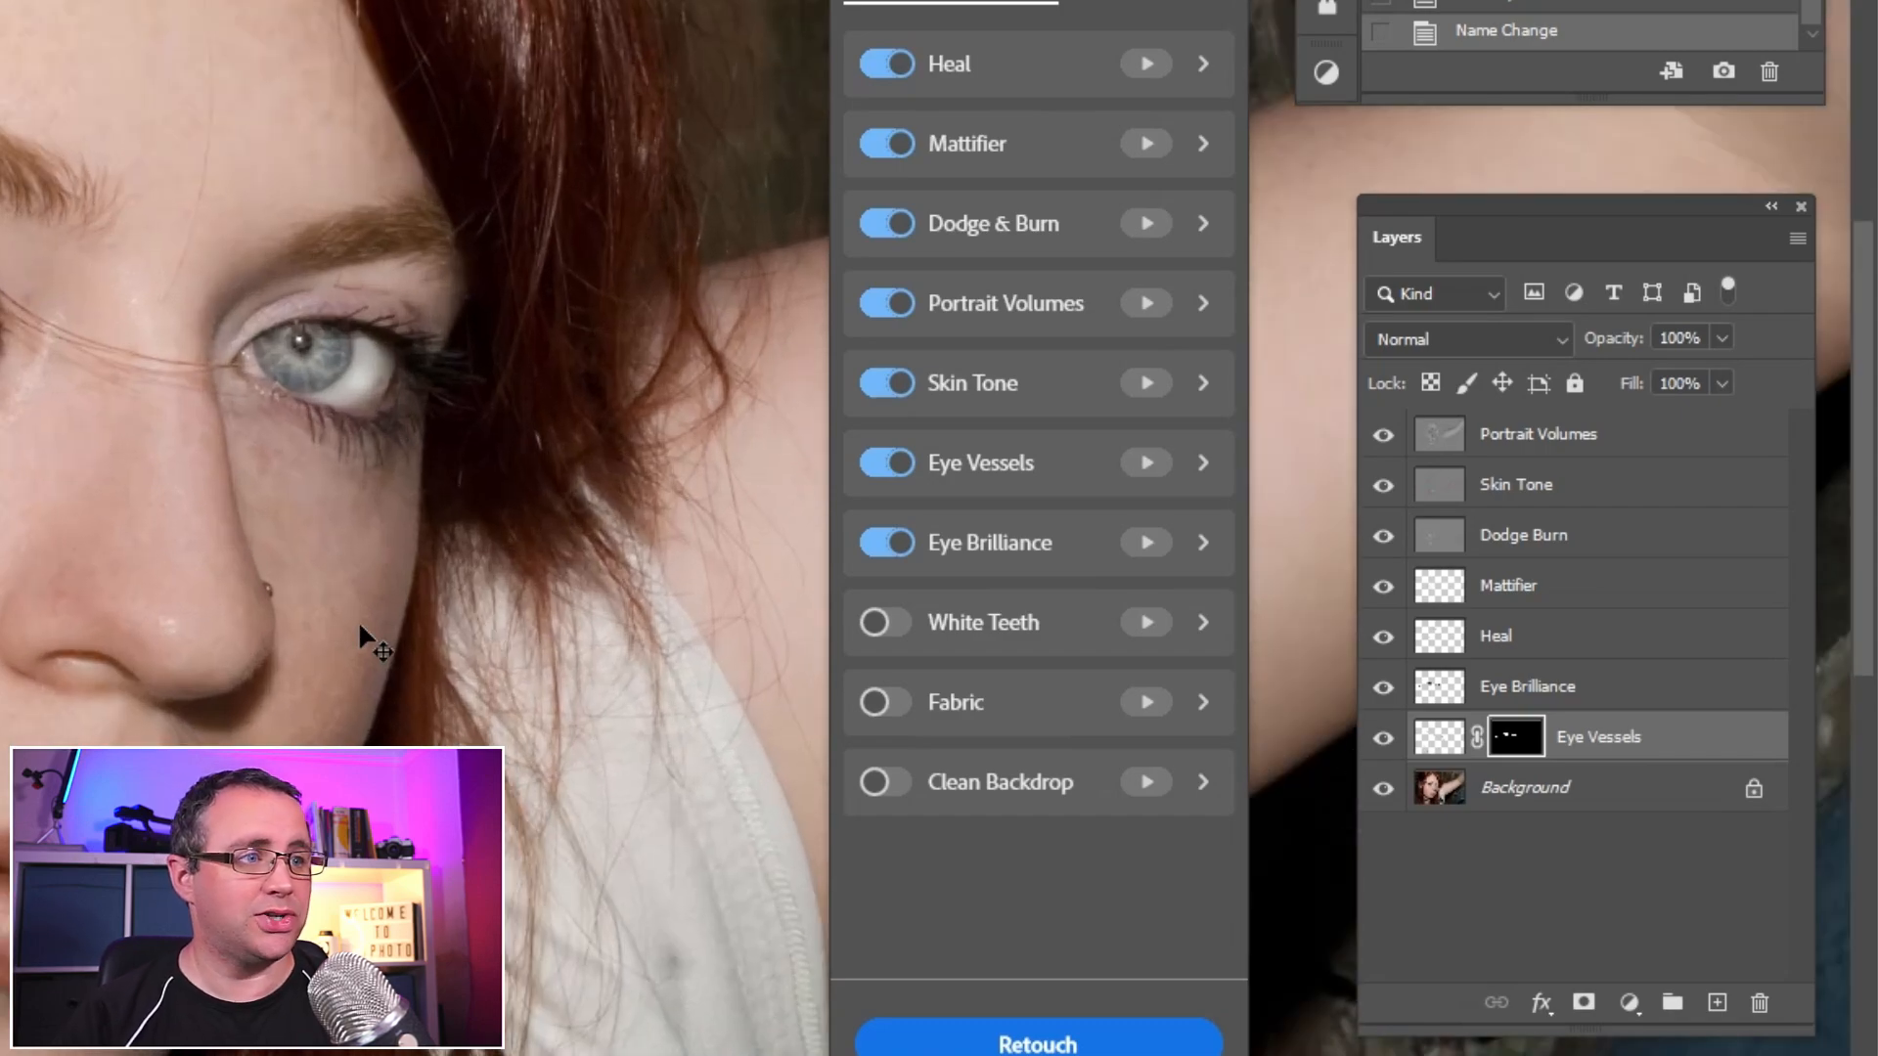
left_click_drag(1390, 743, 1387, 433)
left_click(1381, 738)
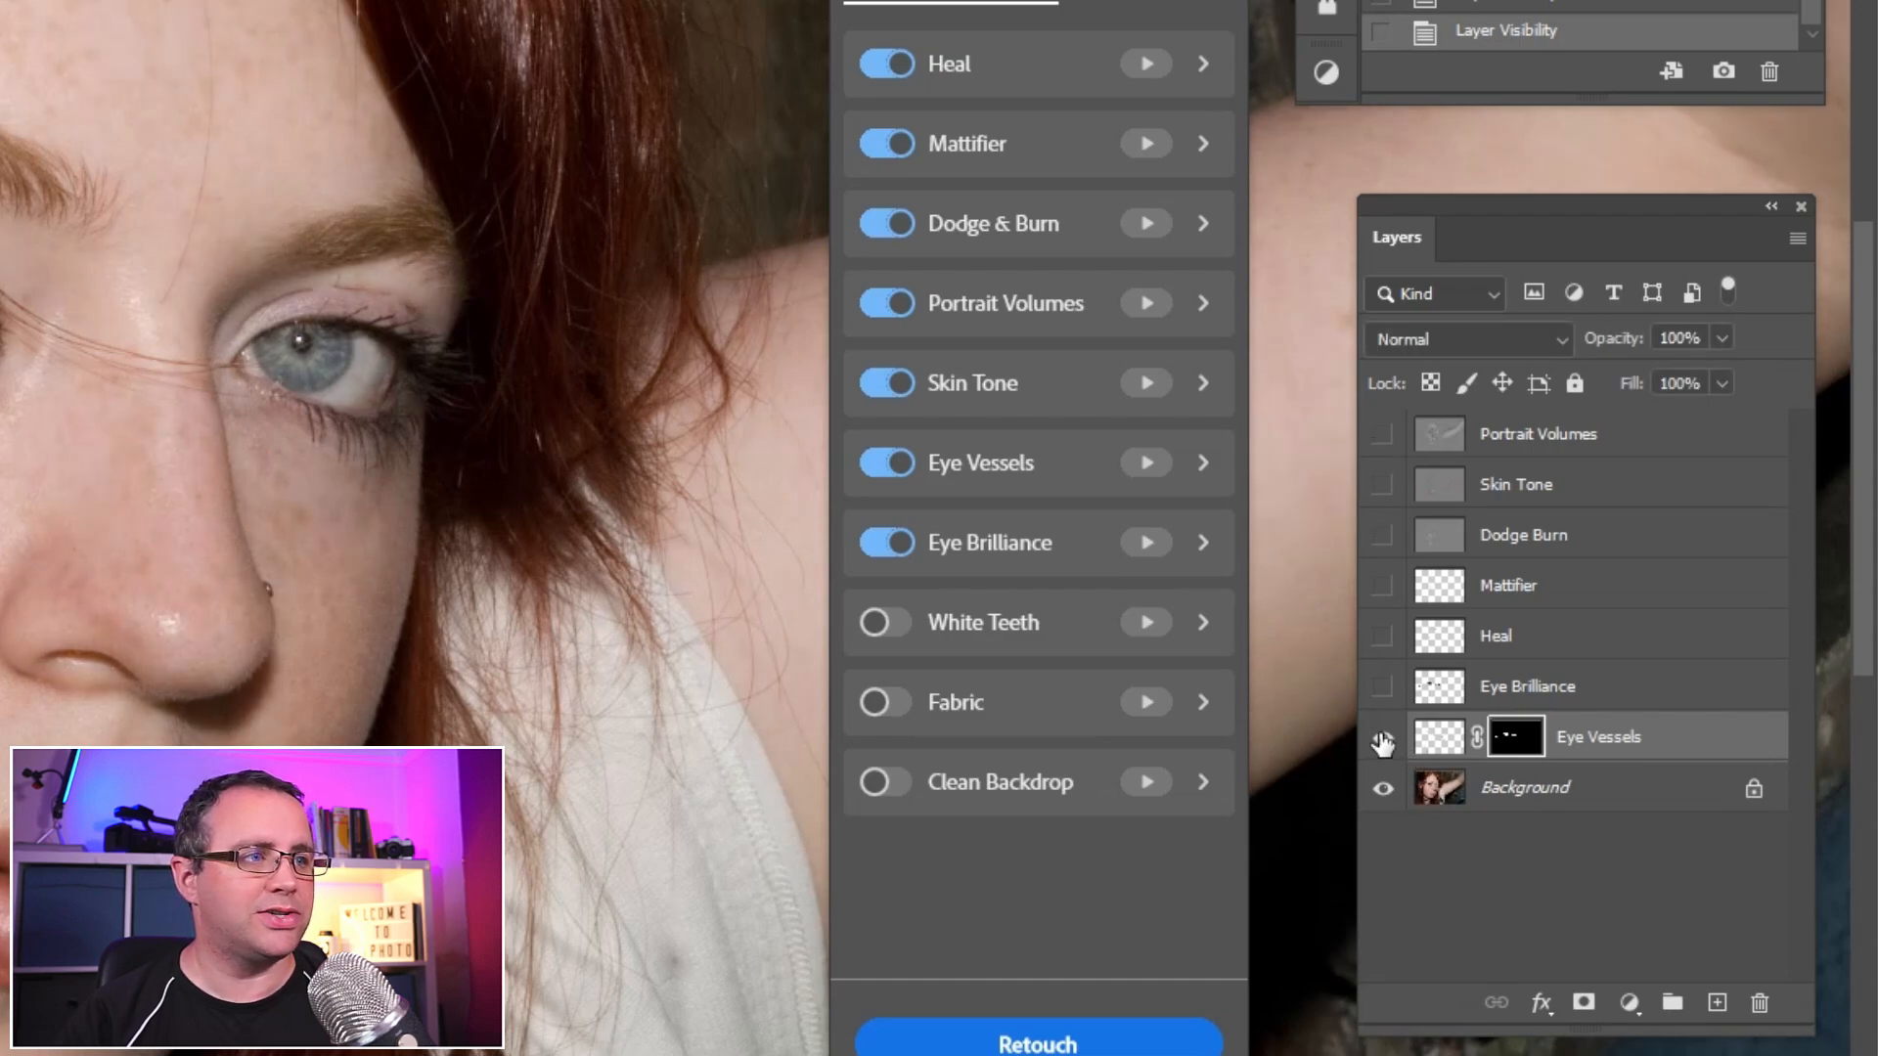
left_click(1381, 738)
left_click(1381, 738)
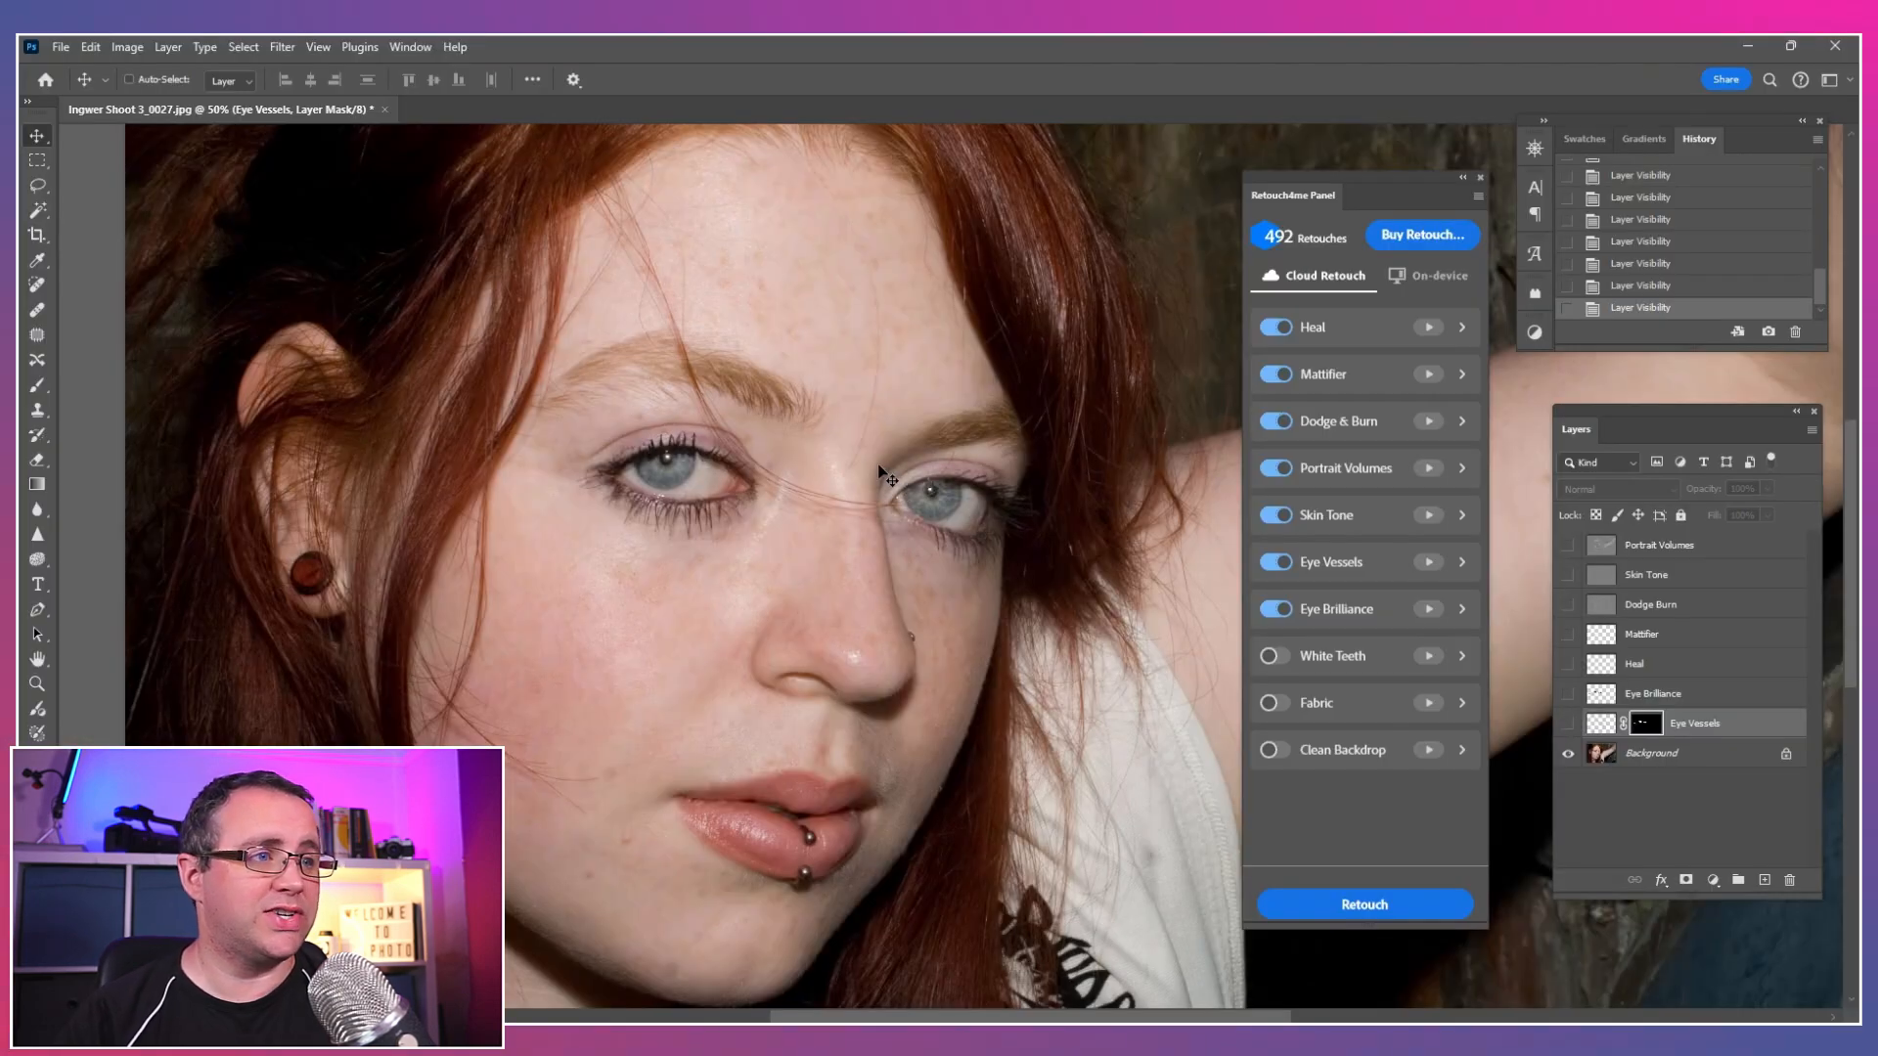
key("ctrl+plus")
mouse_move(689, 401)
left_mouse_down()
mouse_move(794, 515)
mouse_move(938, 558)
left_mouse_up()
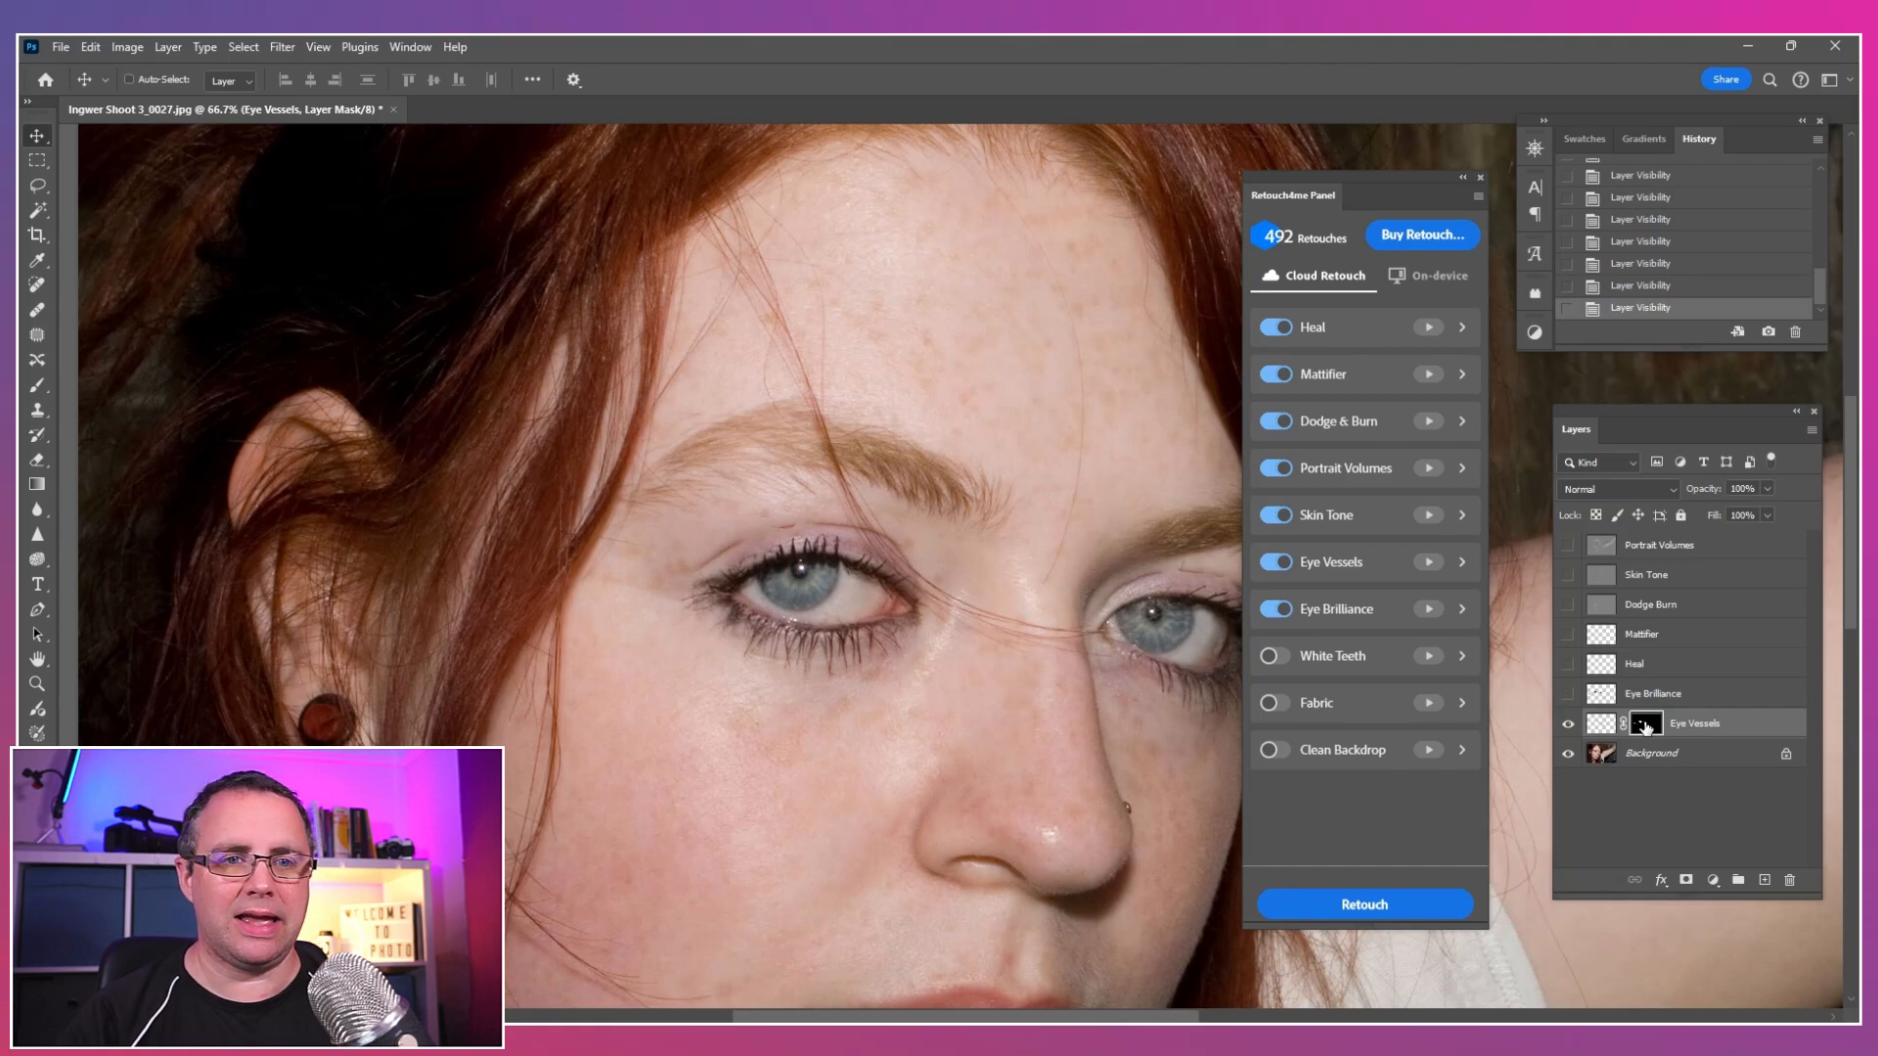
Step: Paint black with a small brush on the Eye Vessels layer mask over both upper eyelids to restore the eyeshadow
key("b")
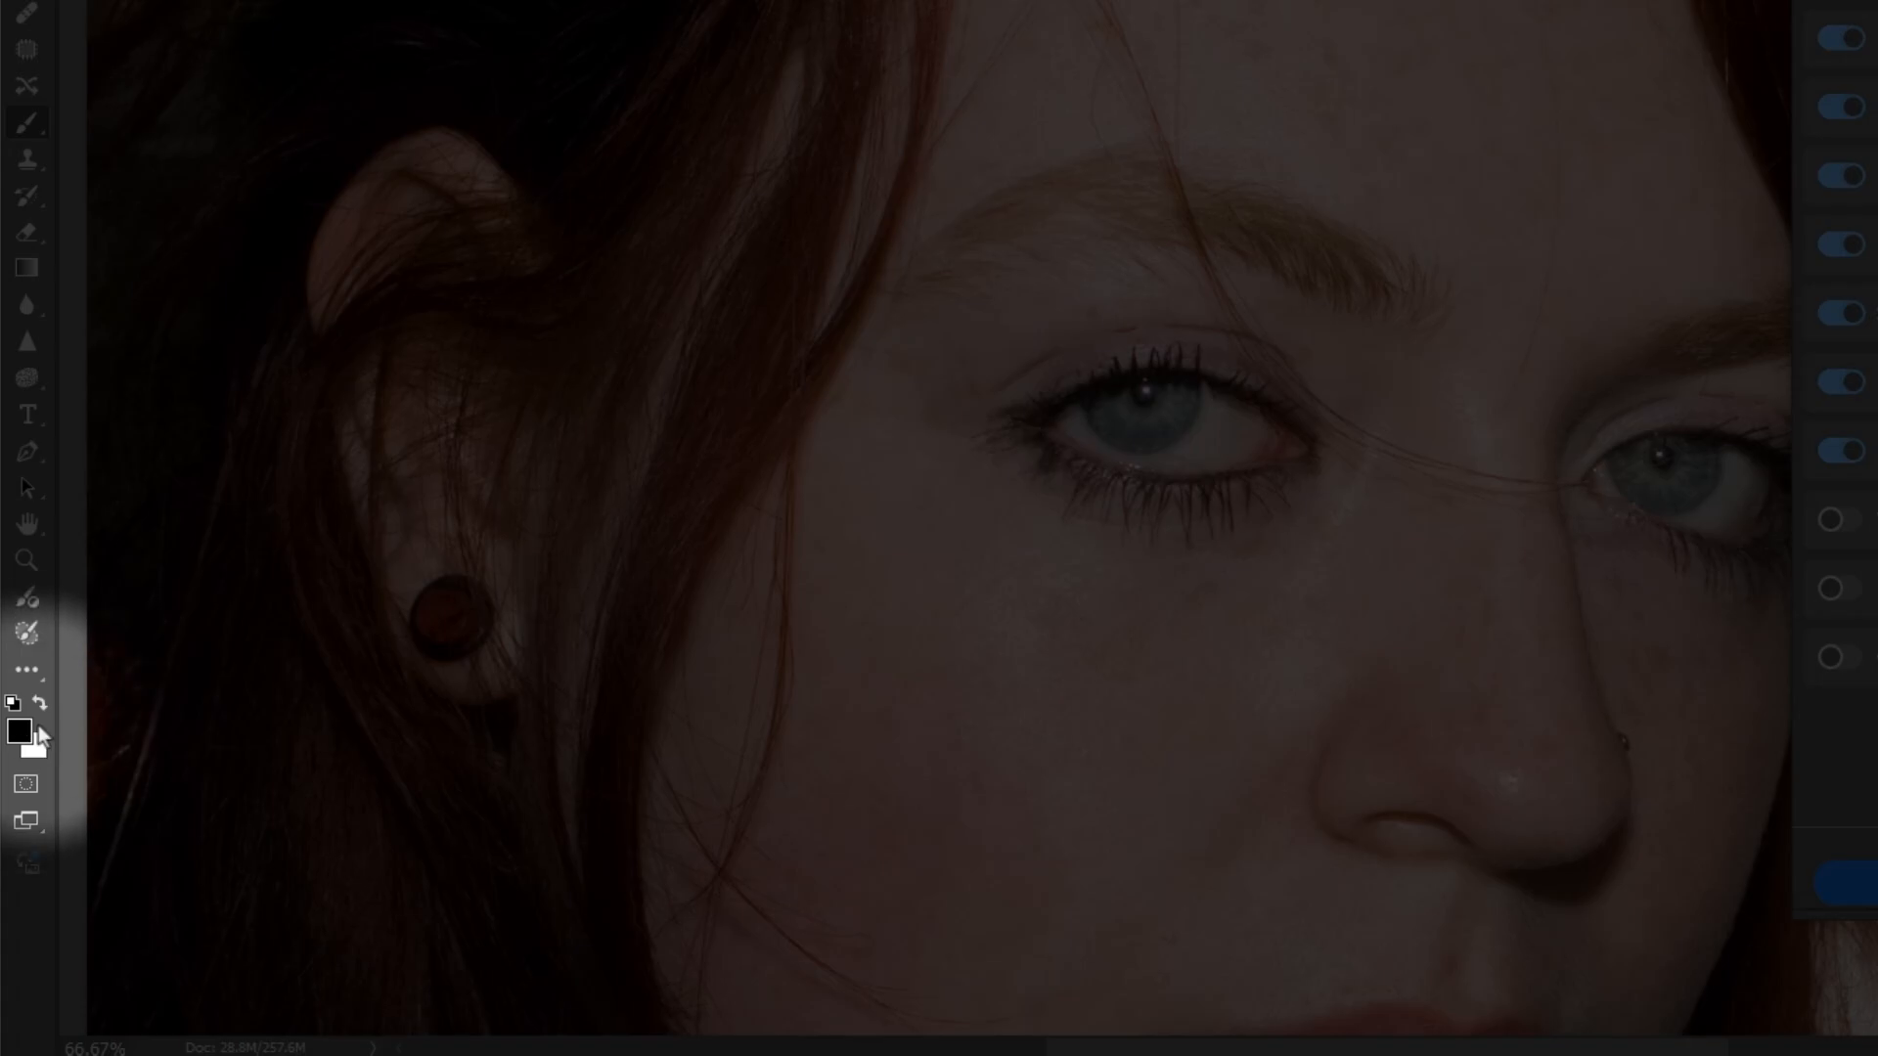
left_click(39, 703)
key("bracketleft")
key("bracketleft")
key("bracketleft")
key("bracketleft")
key("bracketleft")
key("bracketleft")
key("bracketleft")
key("bracketleft")
key("bracketleft")
key("bracketleft")
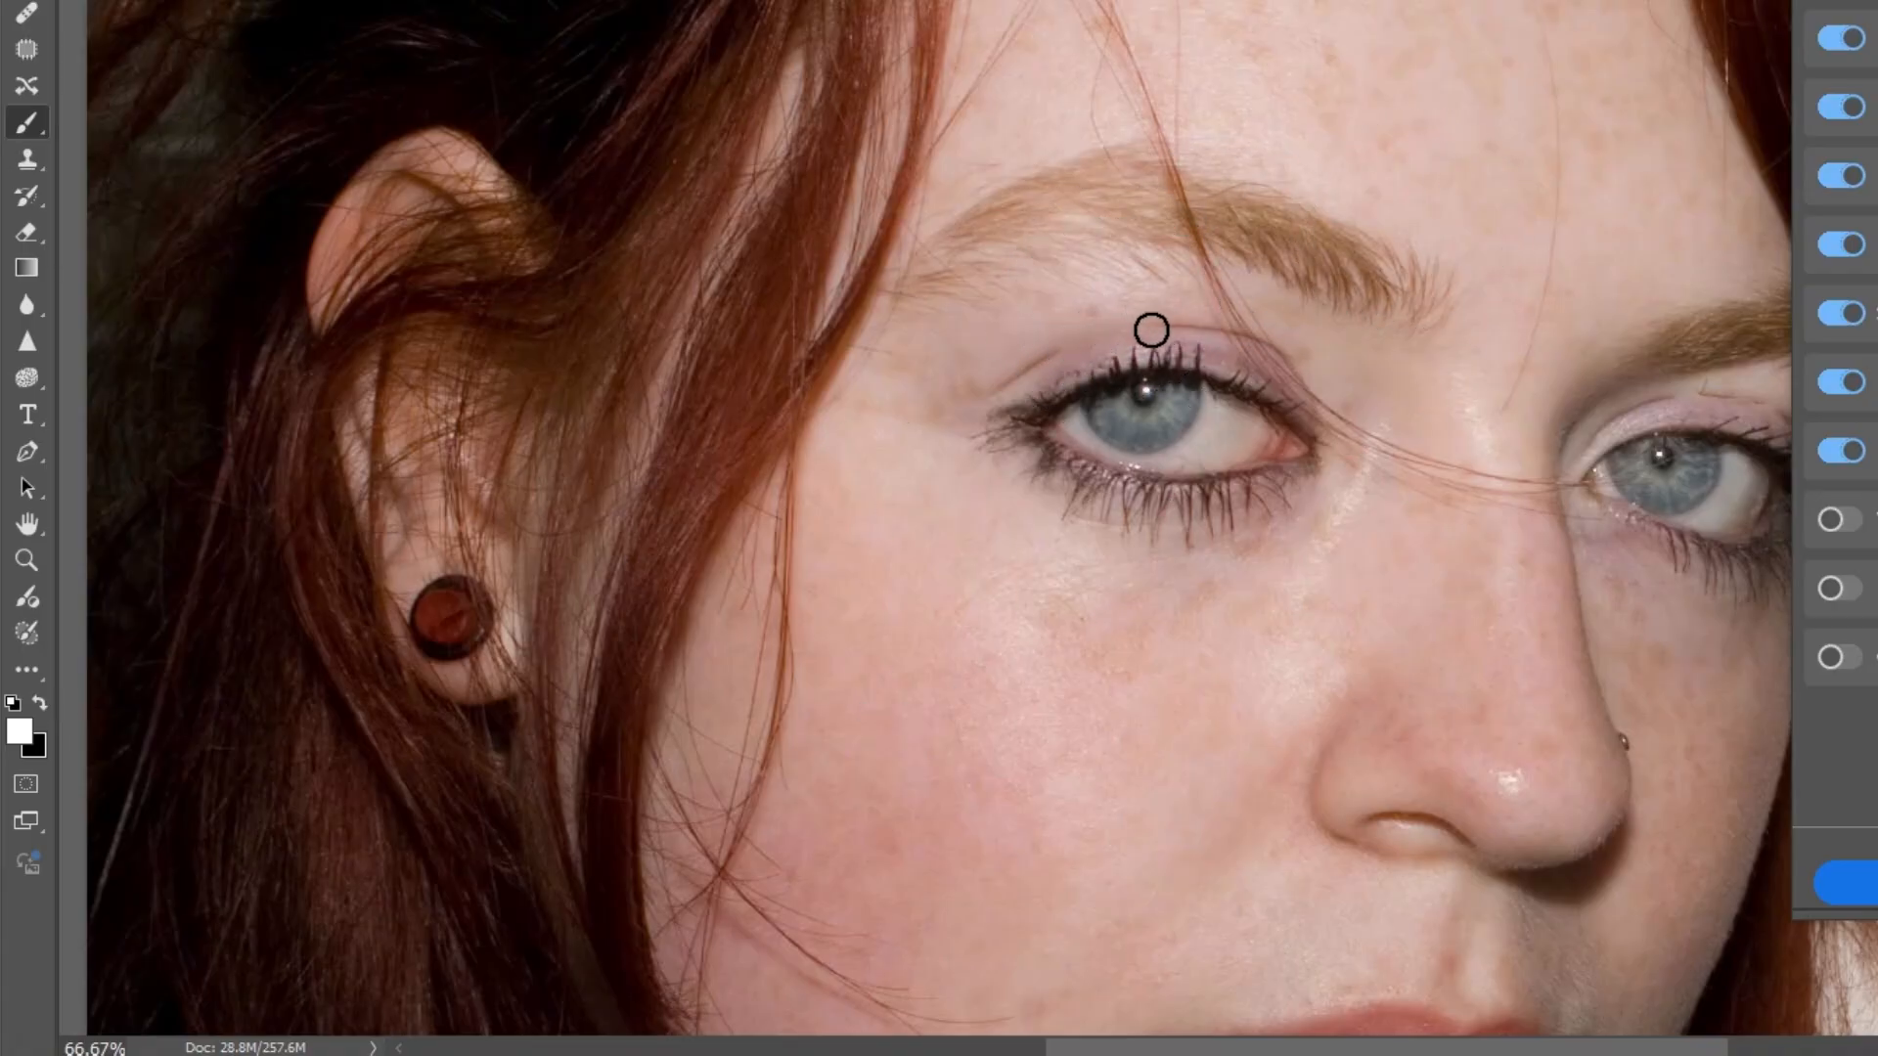
key("x")
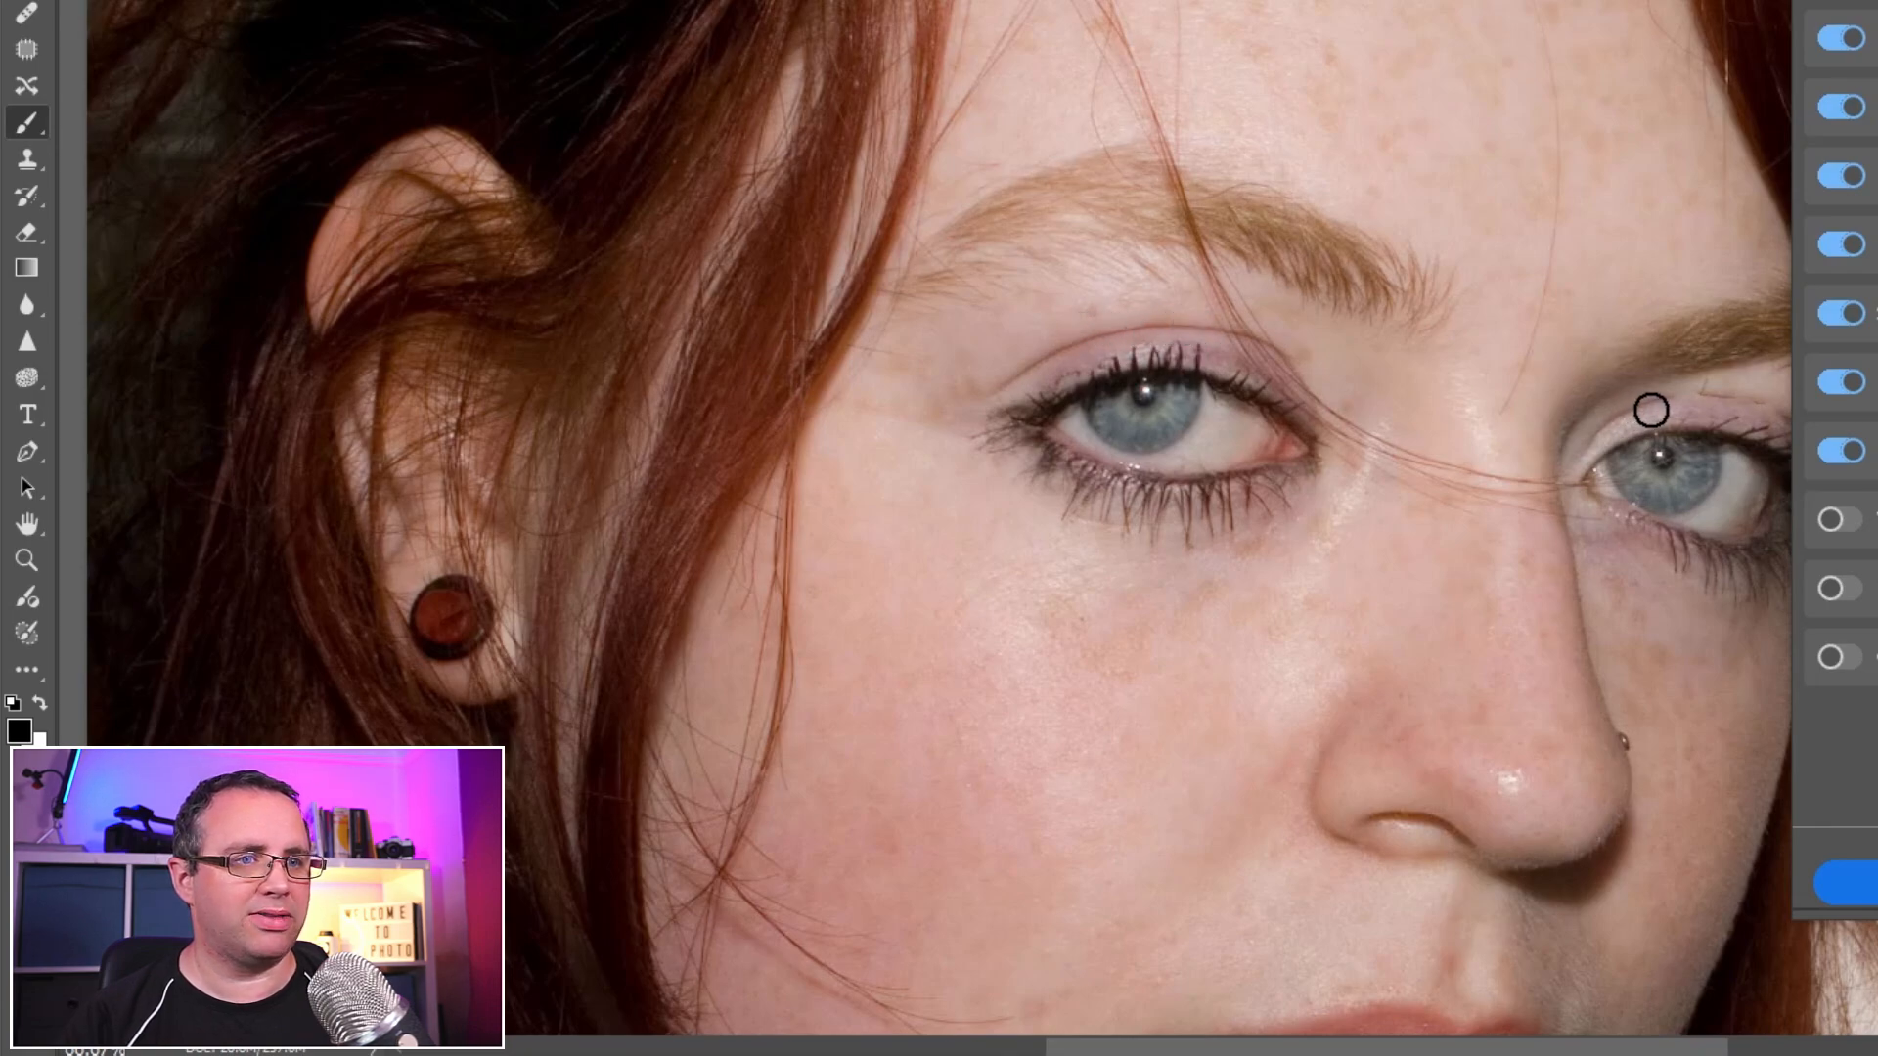
left_click_drag(1653, 416, 1428, 377)
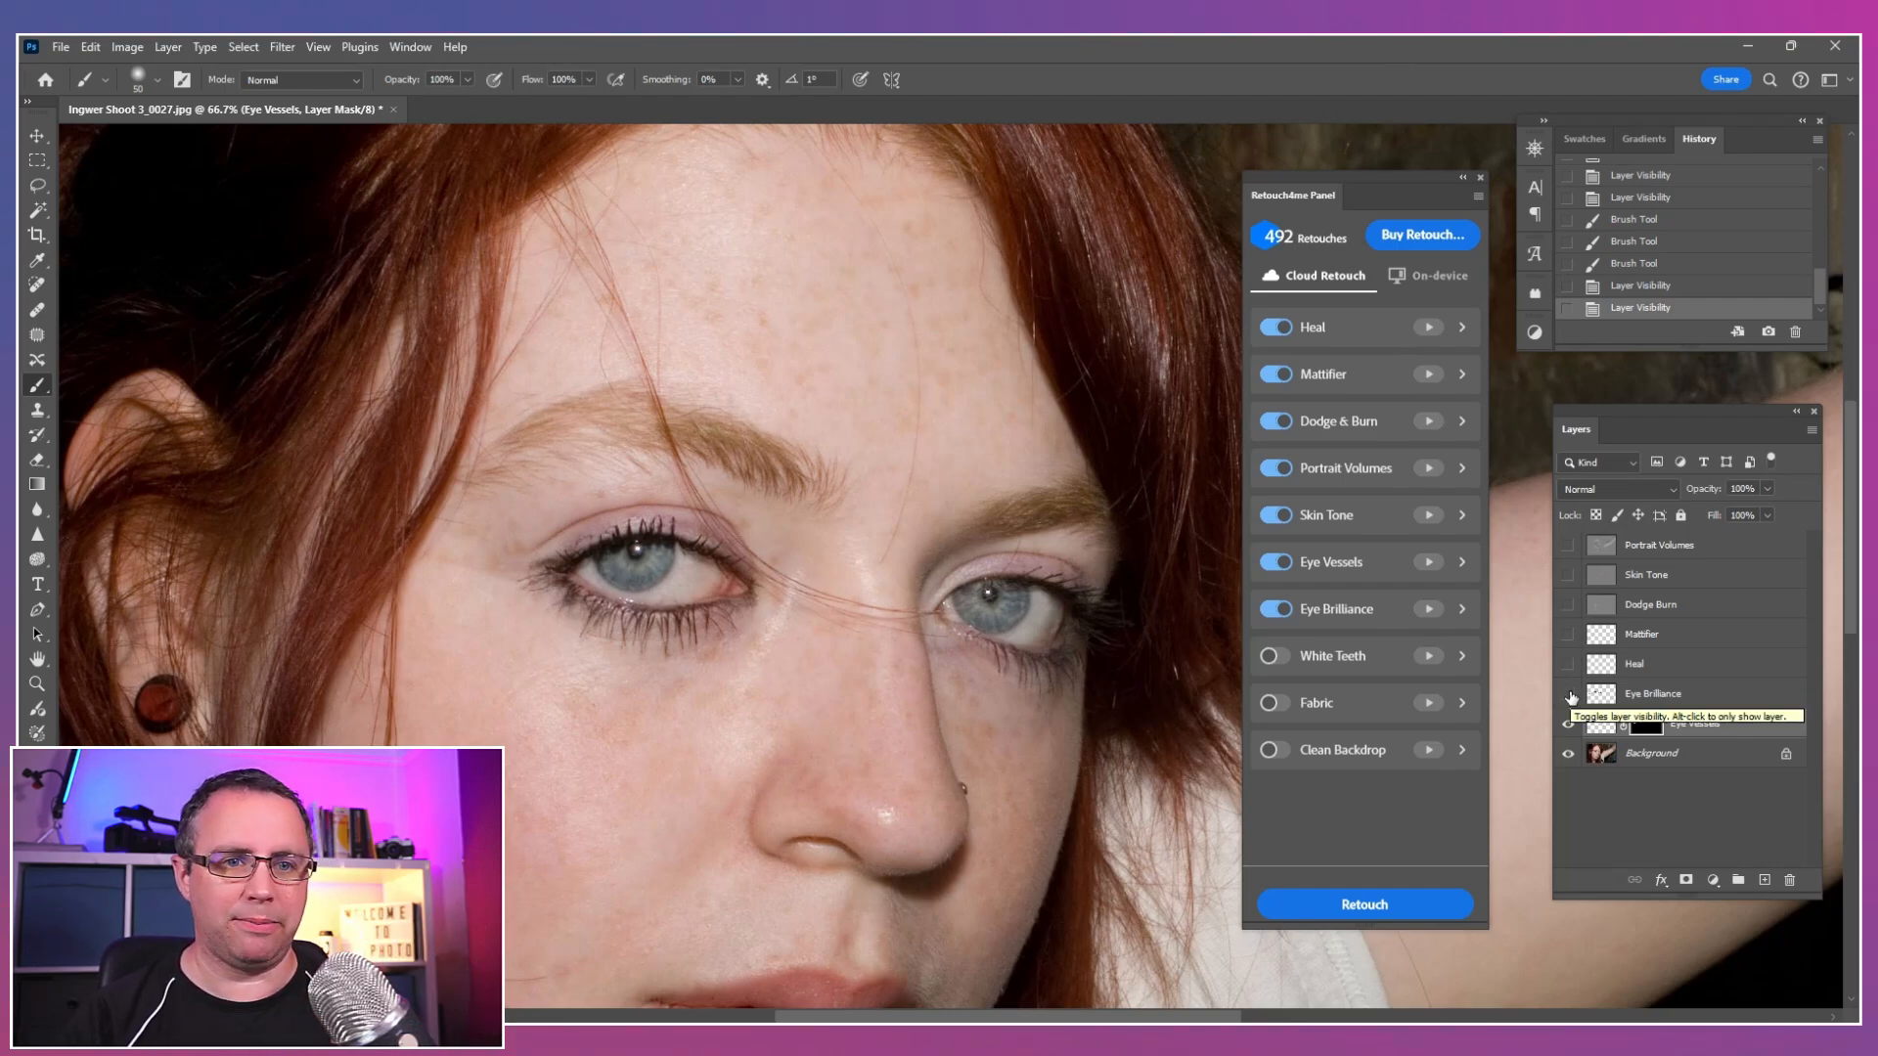
Step: Show the Eye Brilliance layer and compare both eyes with it hidden and shown
key("v")
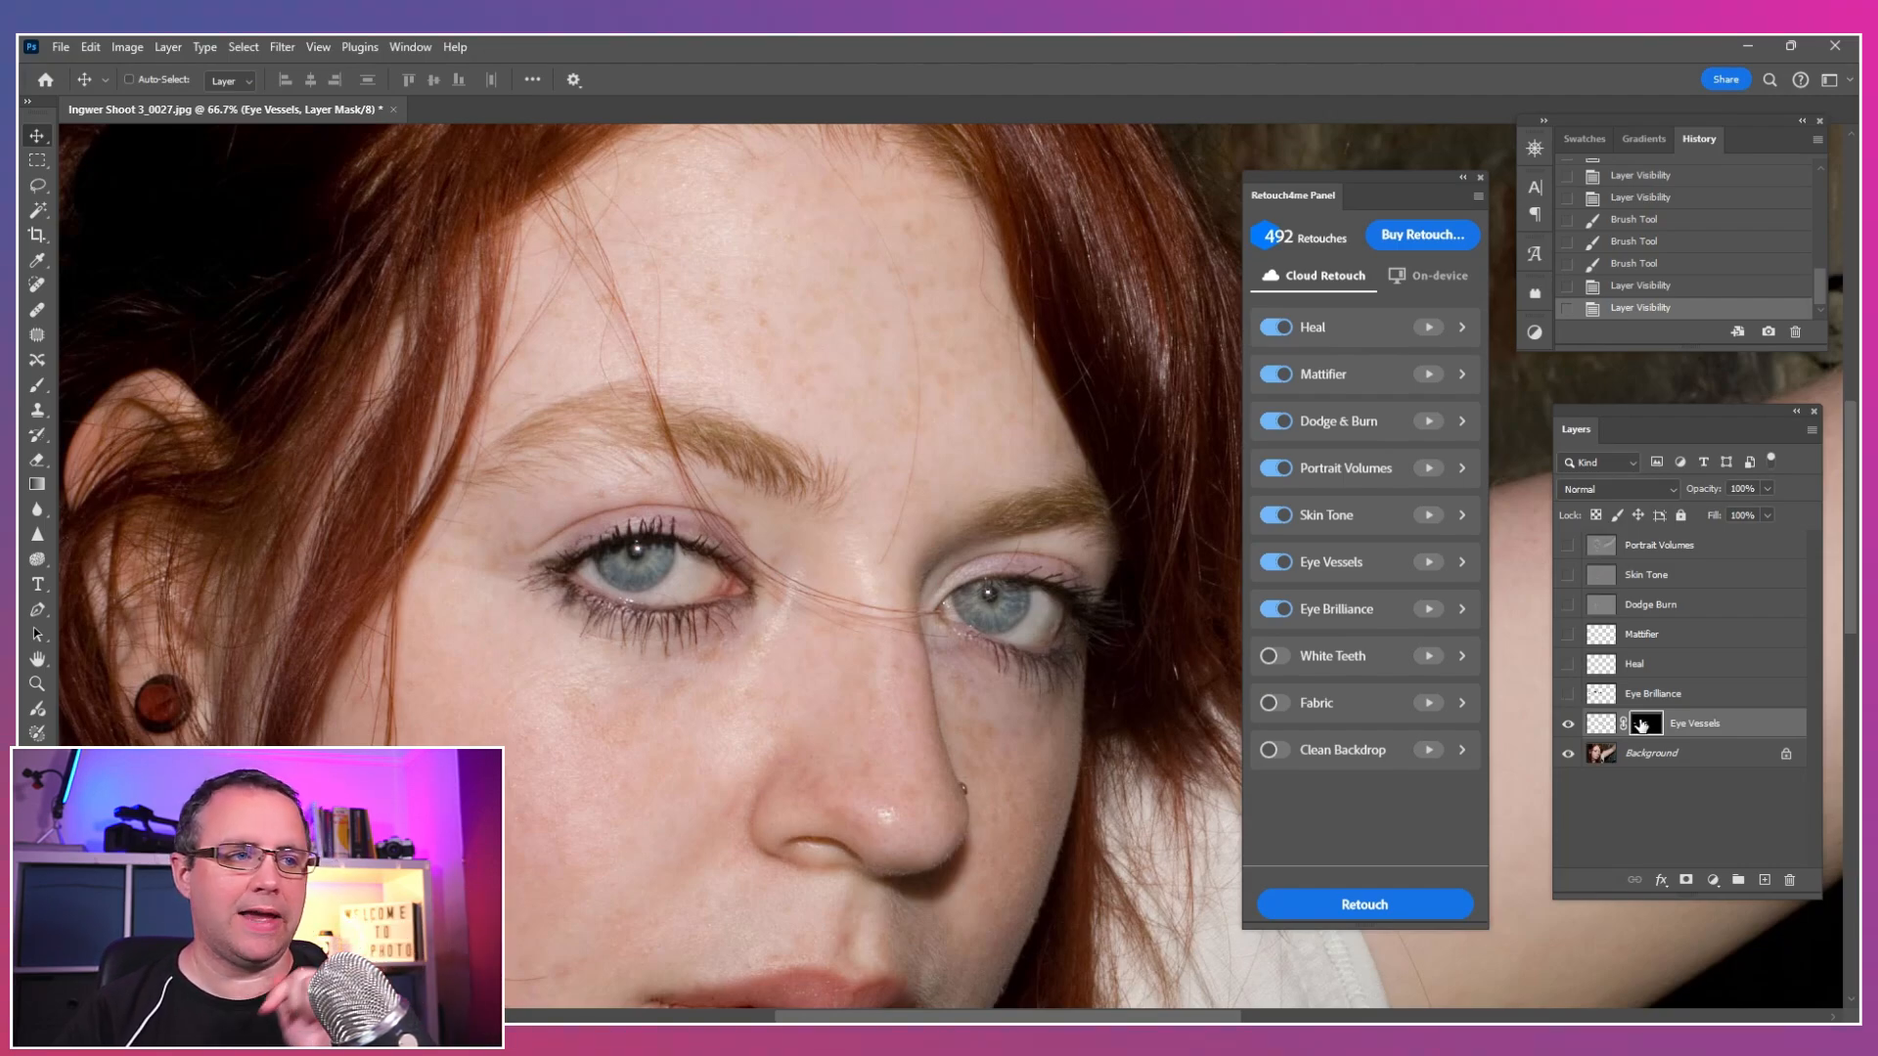
left_click(1569, 696)
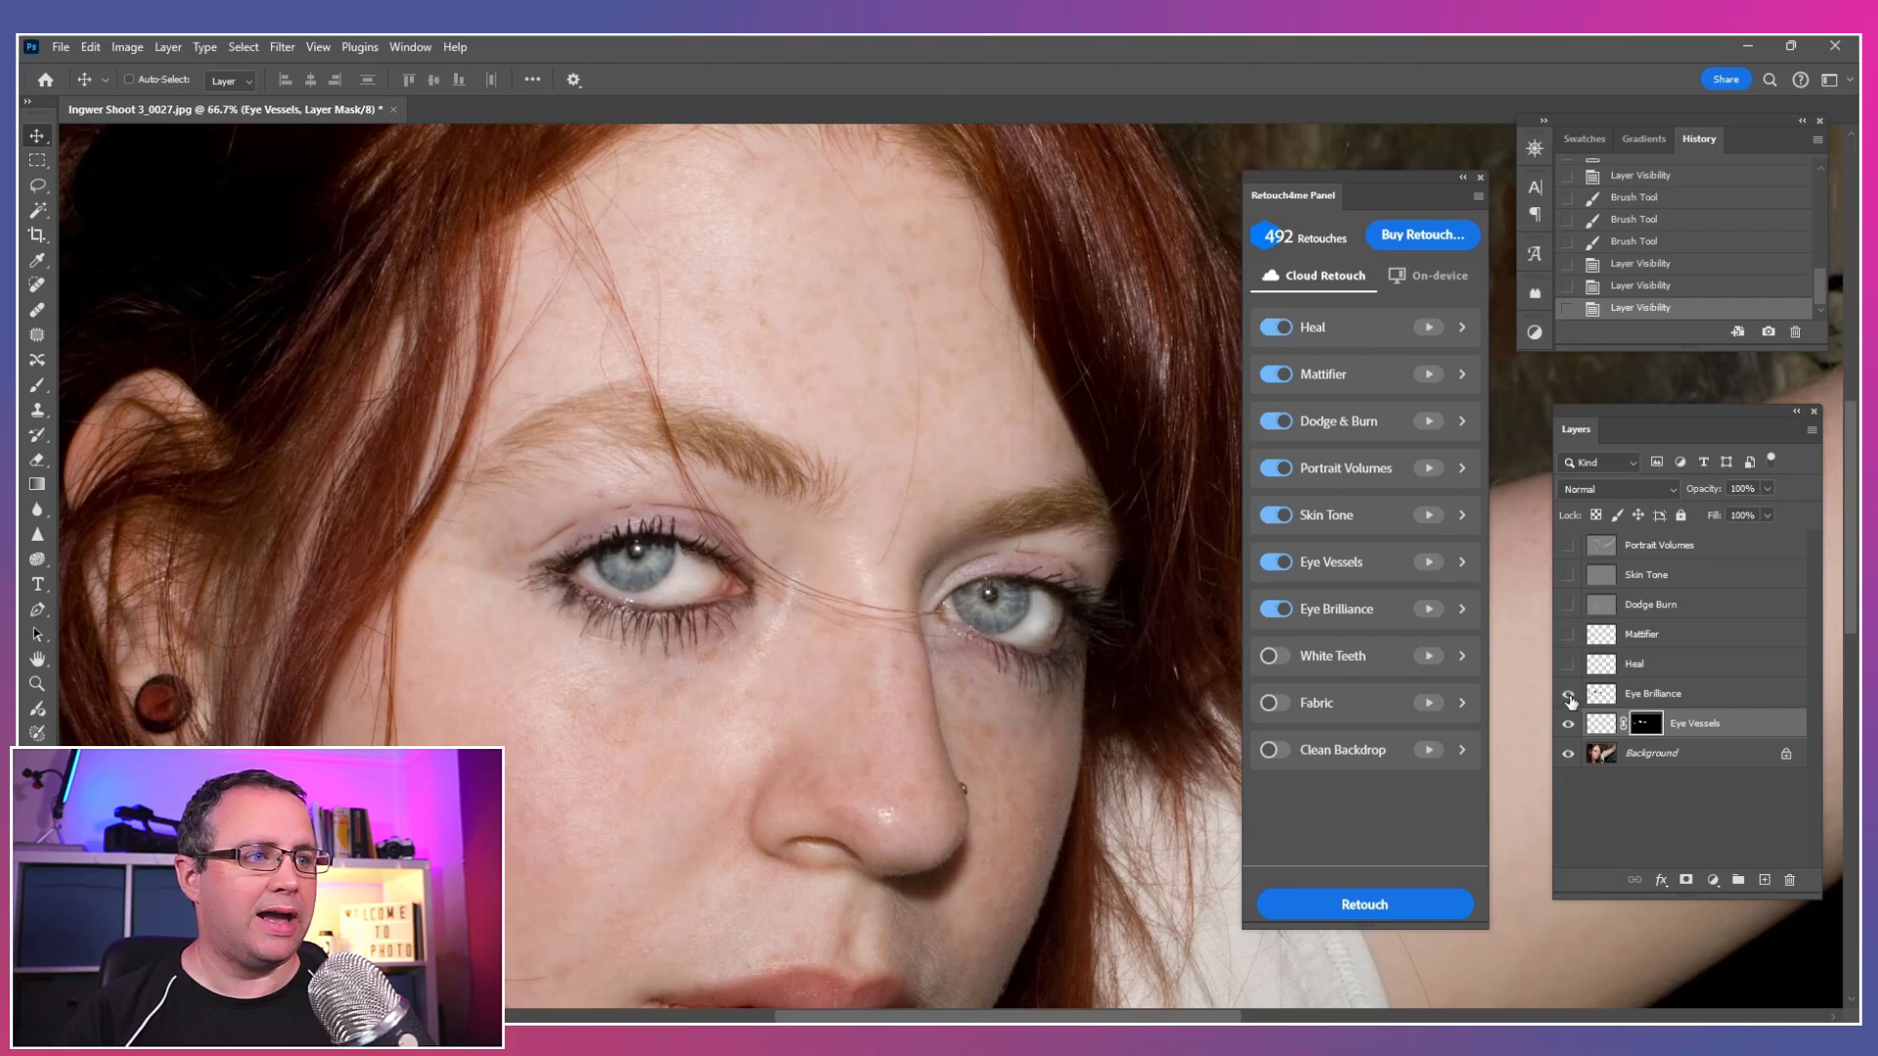
left_click(1569, 696)
left_click(1569, 696)
Step: Add a layer mask to the Eye Brilliance layer and paint its effect out over both upper eyelids in black
left_click(1644, 693)
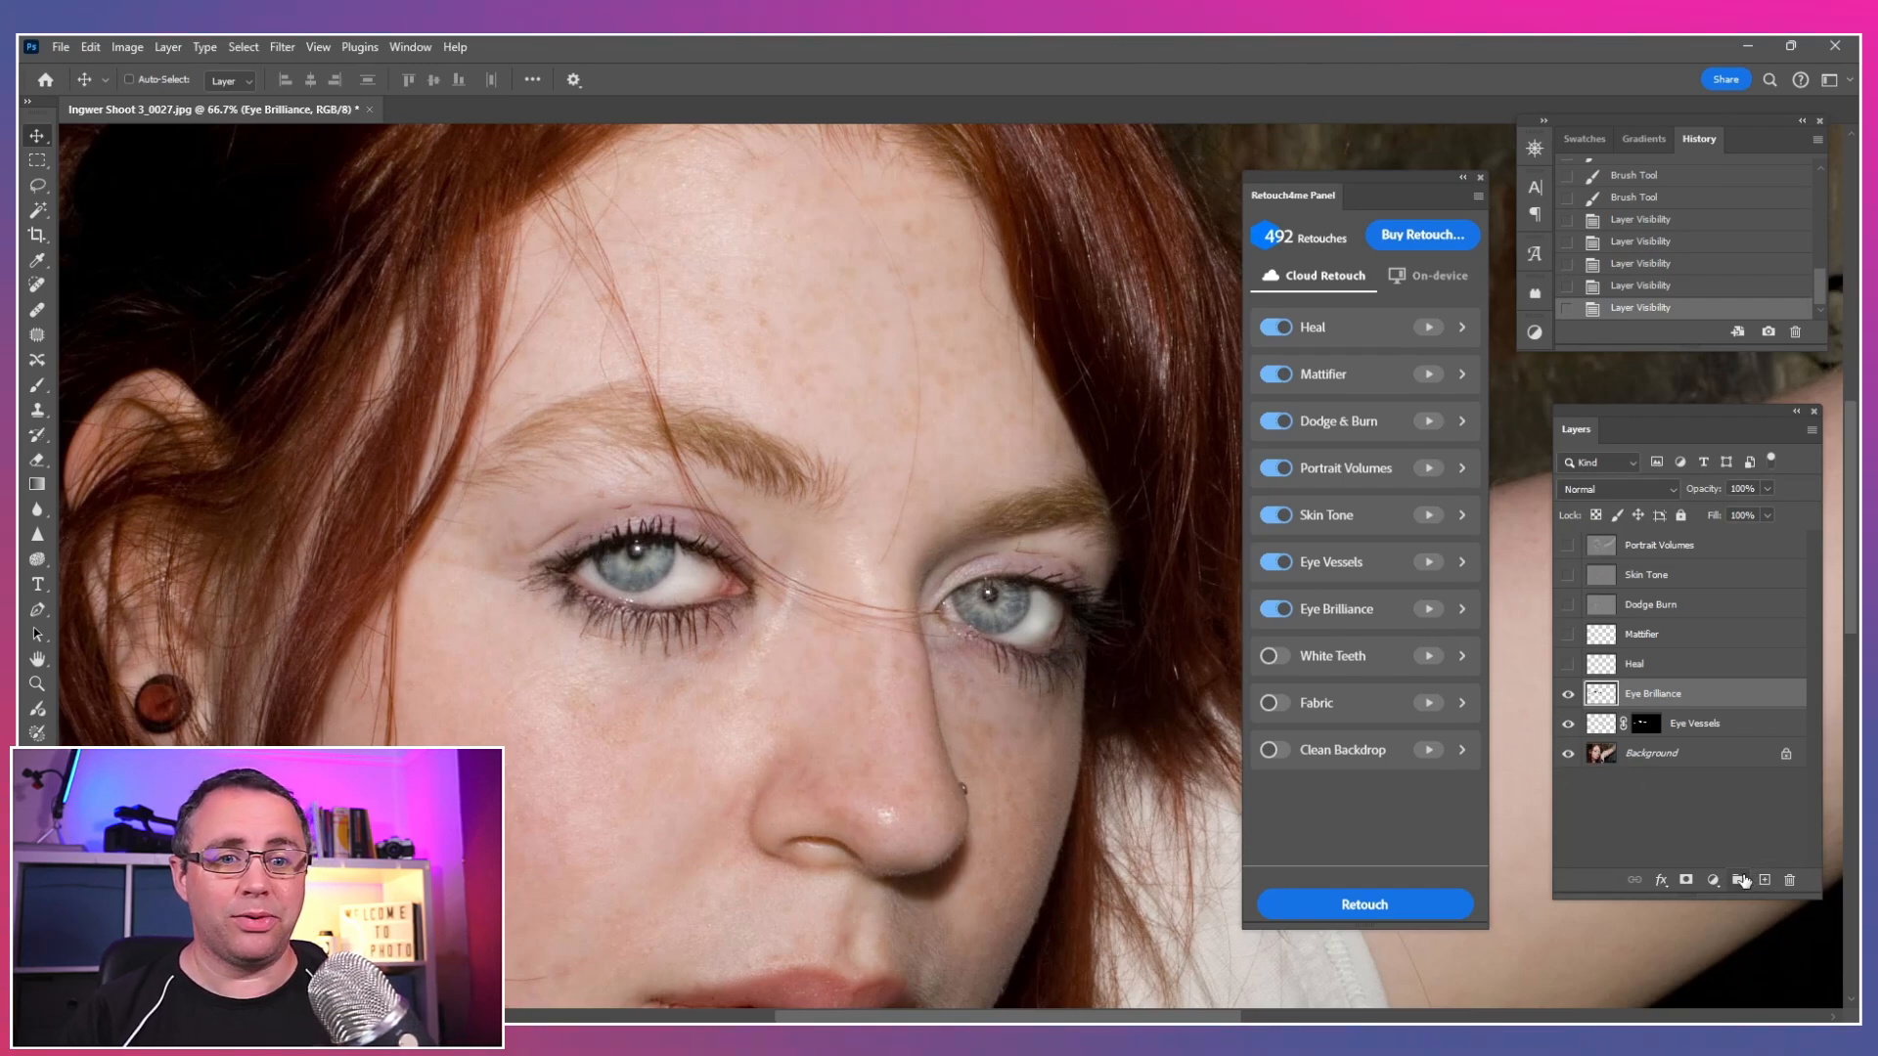
left_click(1686, 882)
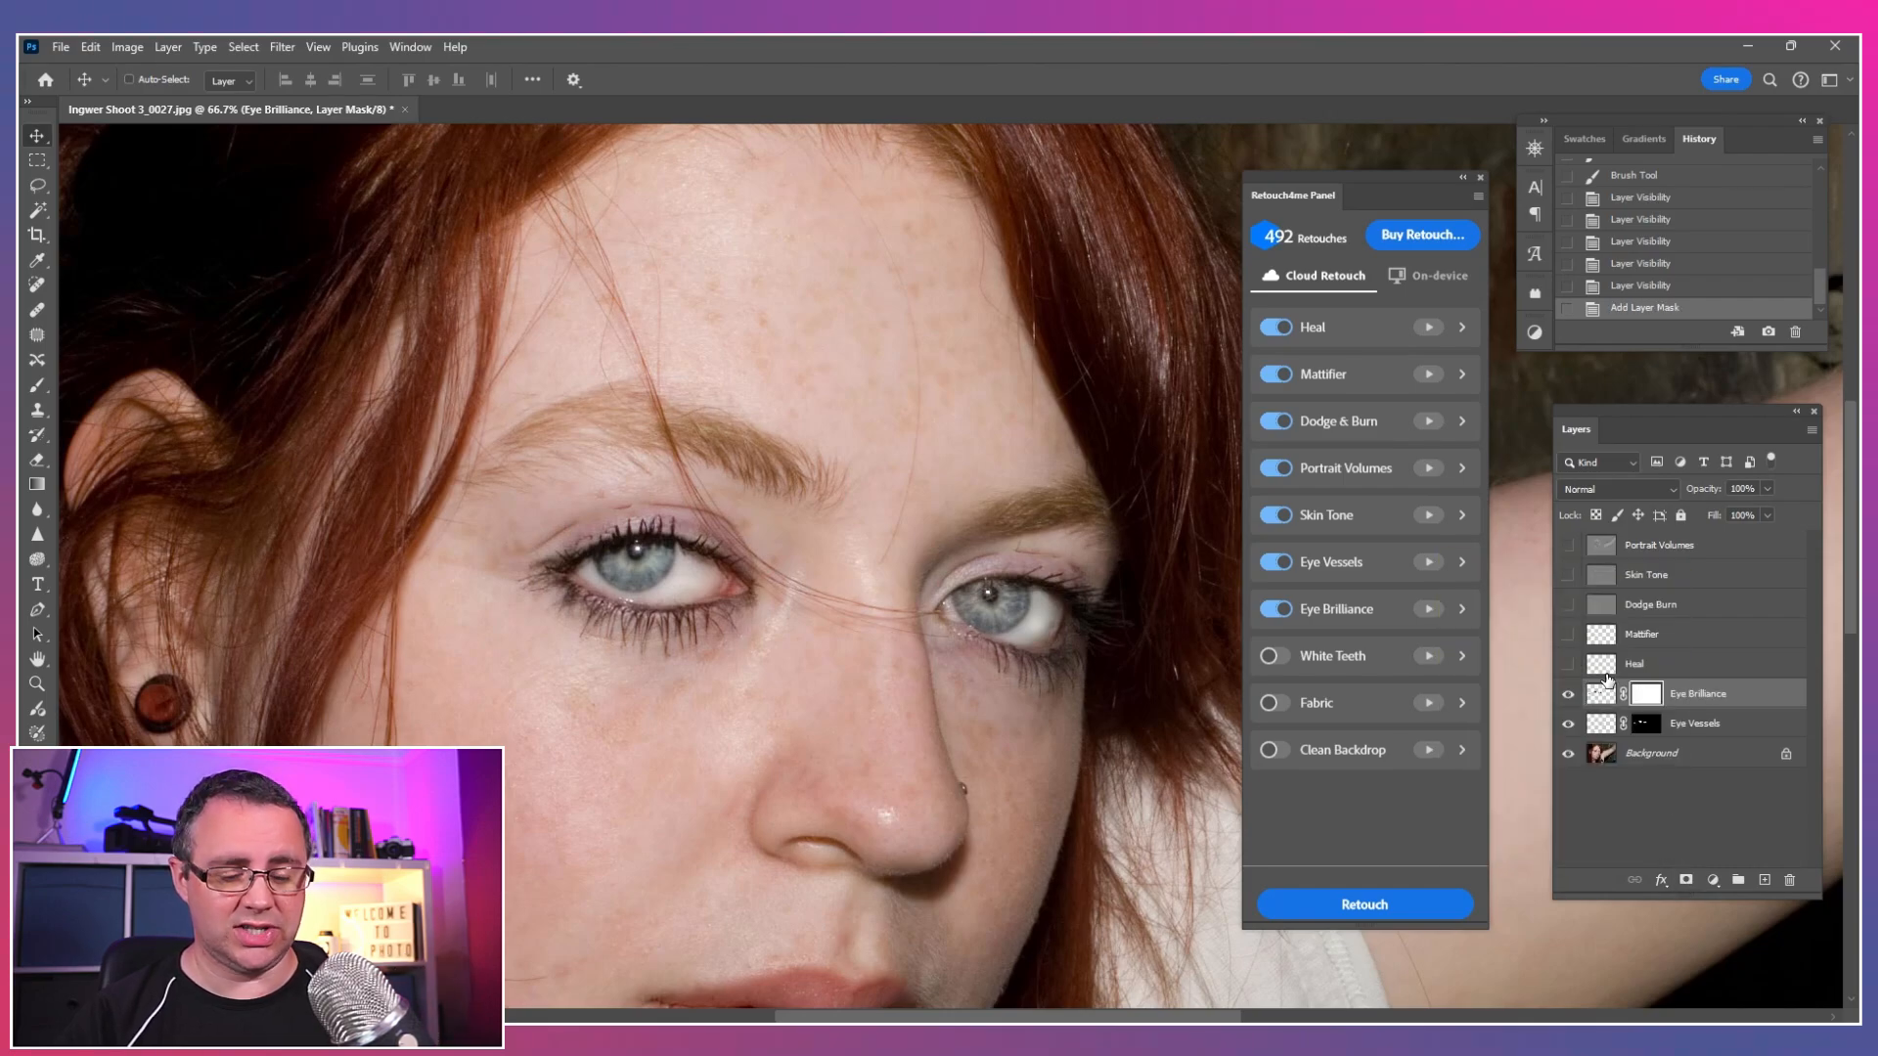
key("b")
mouse_move(691, 544)
left_mouse_down()
mouse_move(583, 524)
mouse_move(671, 511)
left_mouse_up()
mouse_move(968, 558)
left_mouse_down()
mouse_move(1065, 554)
mouse_move(1095, 579)
left_mouse_up()
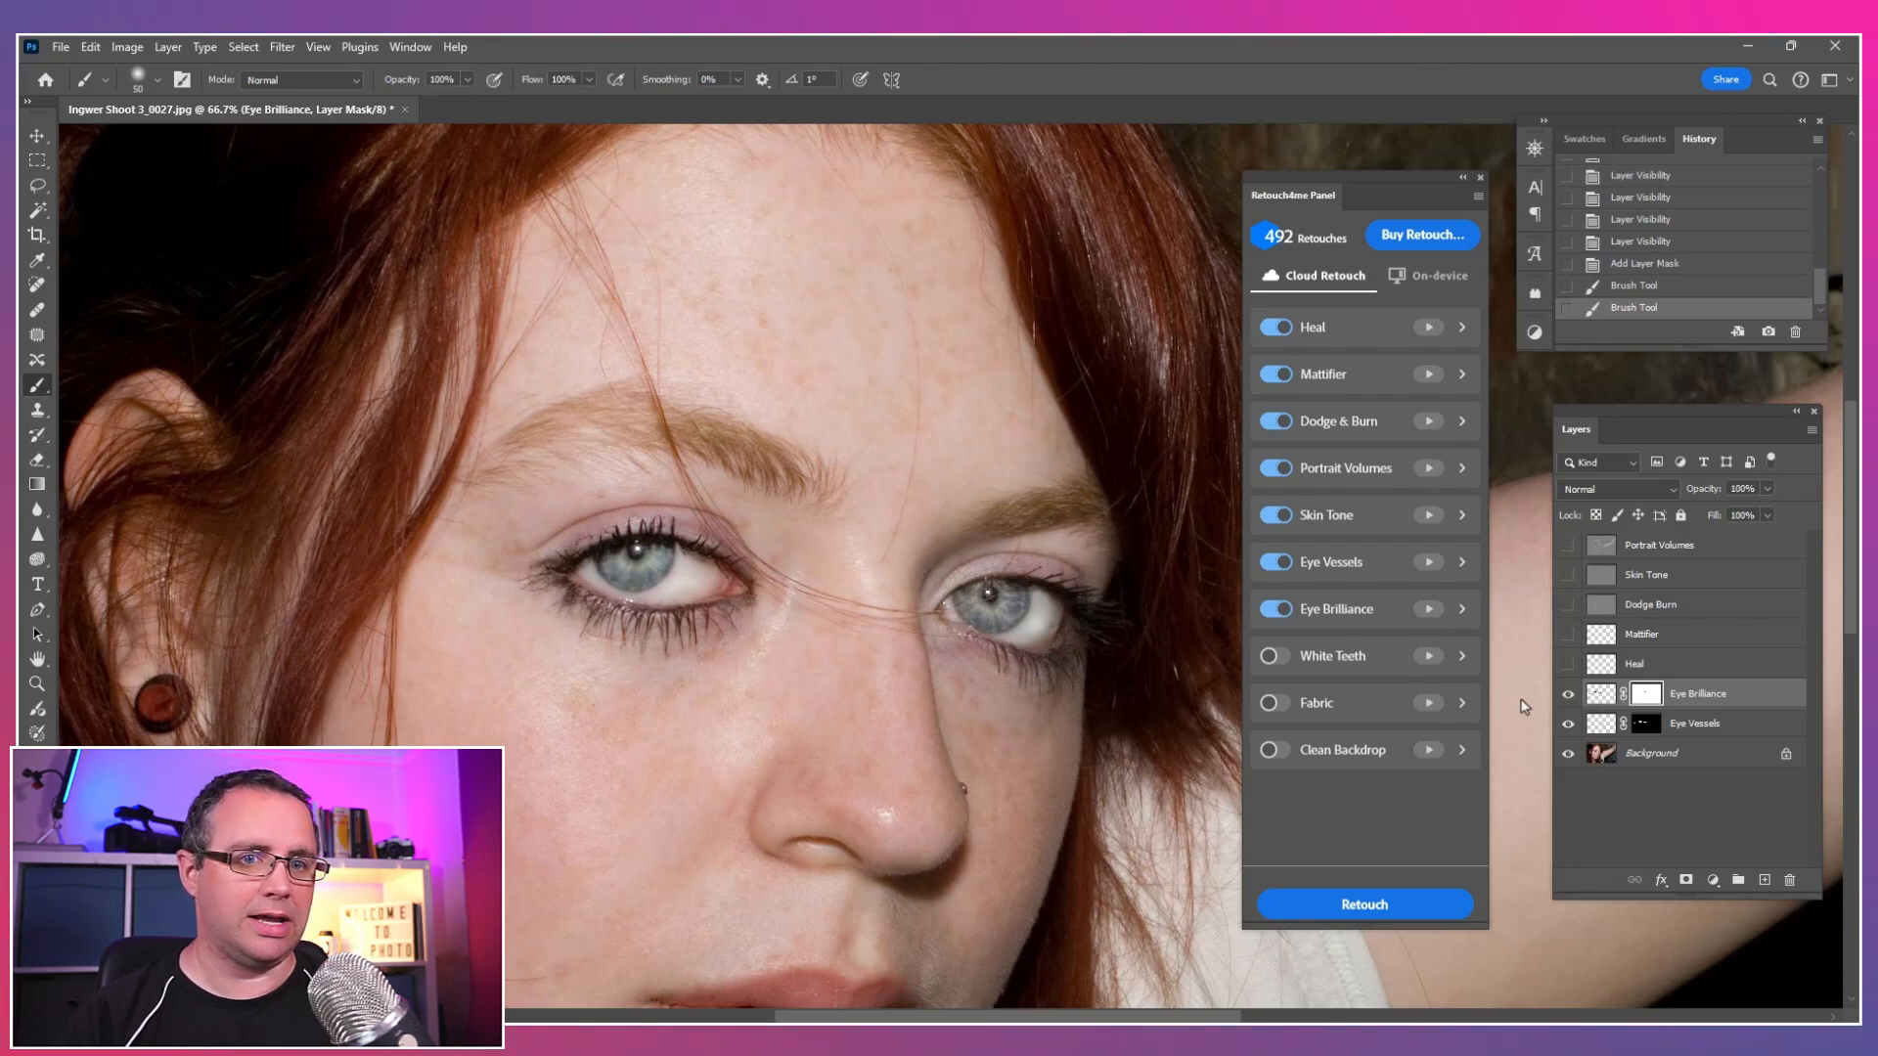
Step: Compare the skin on the forehead, cheeks and chin with the Heal layer hidden and shown
left_click(1568, 666)
left_click(1568, 665)
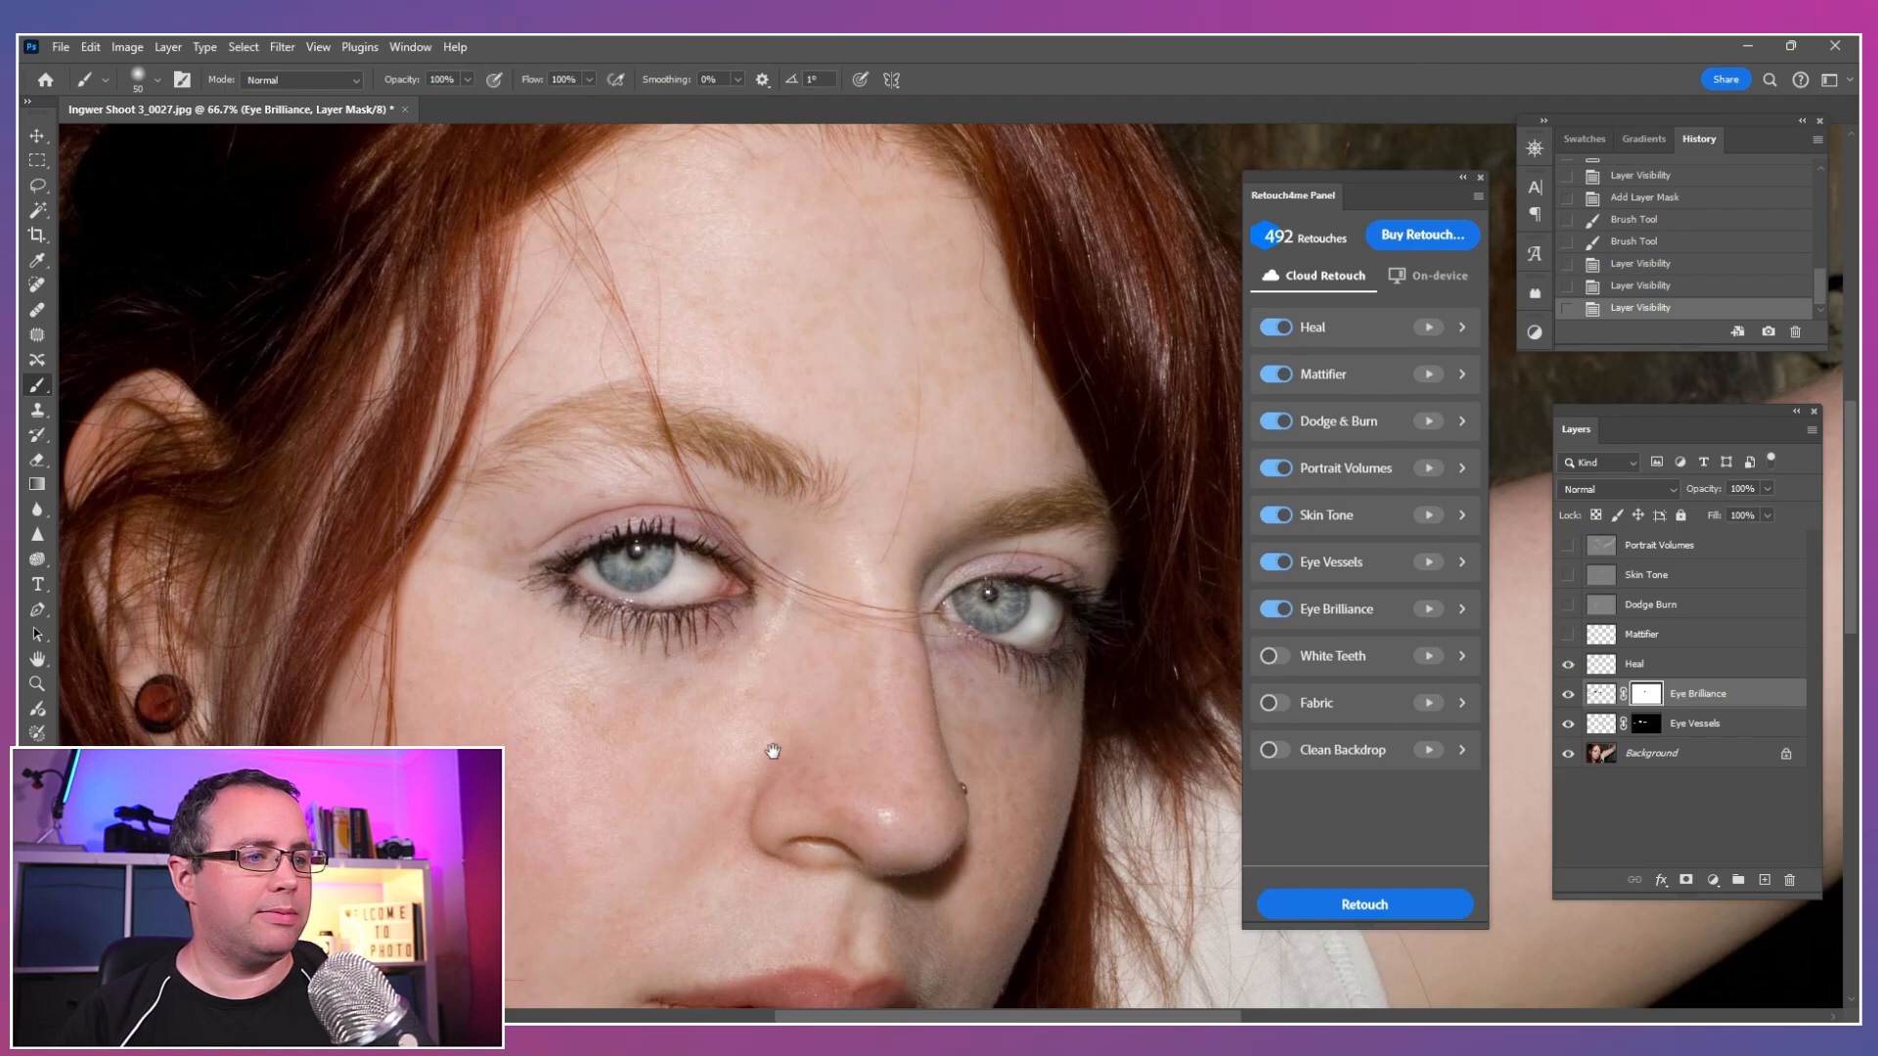
left_click_drag(772, 746, 829, 613)
left_click(1568, 666)
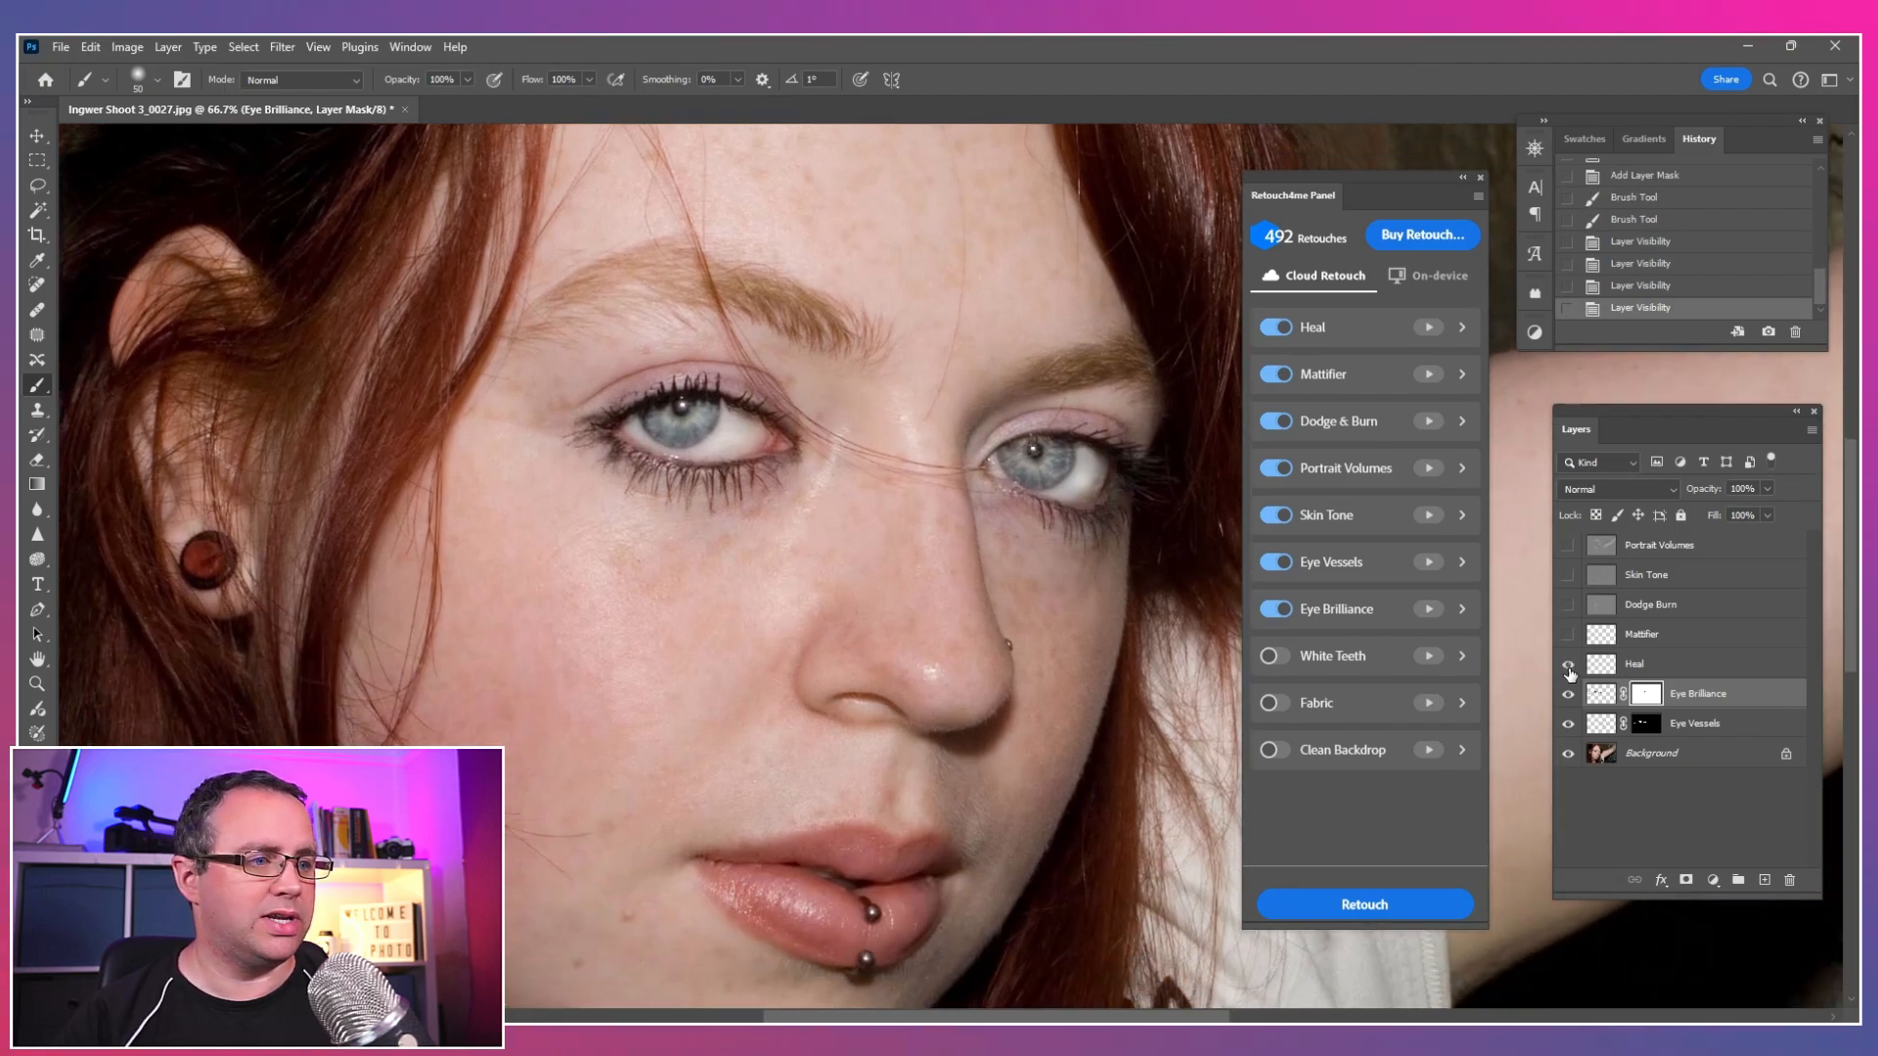
left_click(1568, 667)
left_click_drag(696, 854, 736, 728)
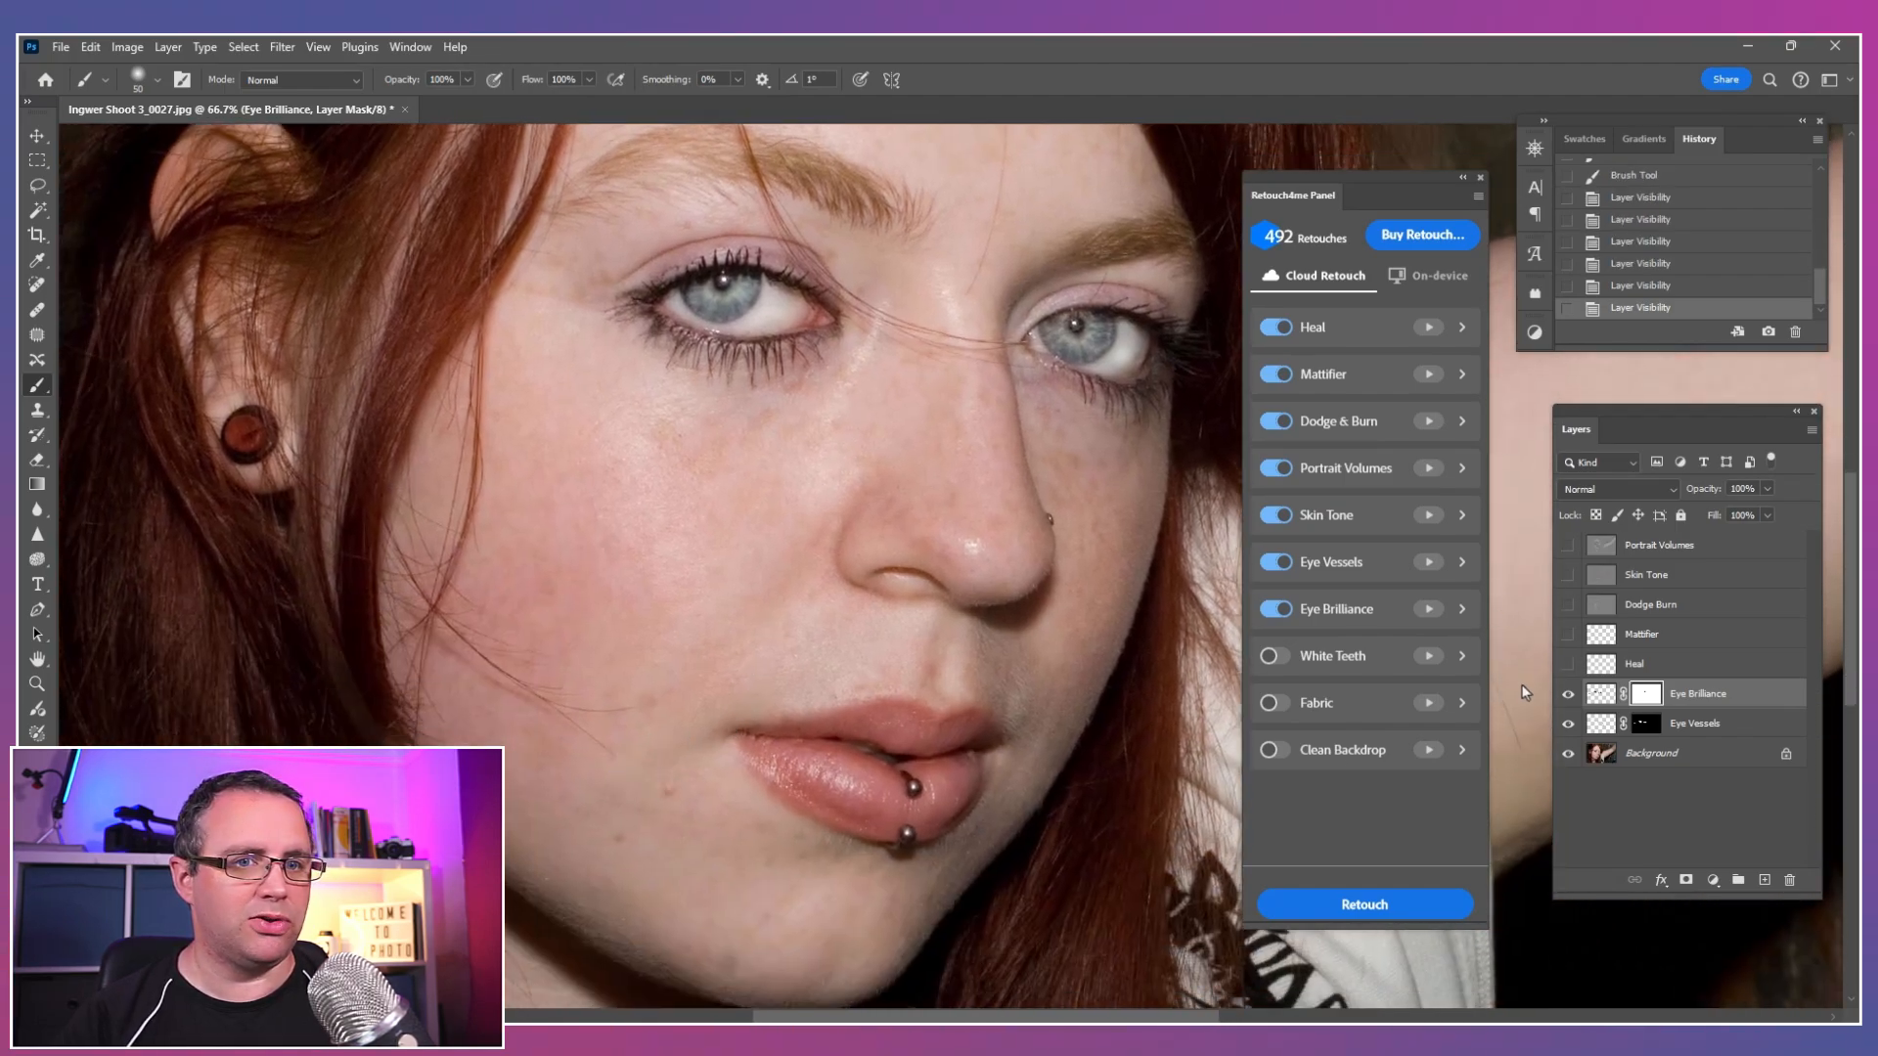
left_click(1569, 694)
left_click(1569, 694)
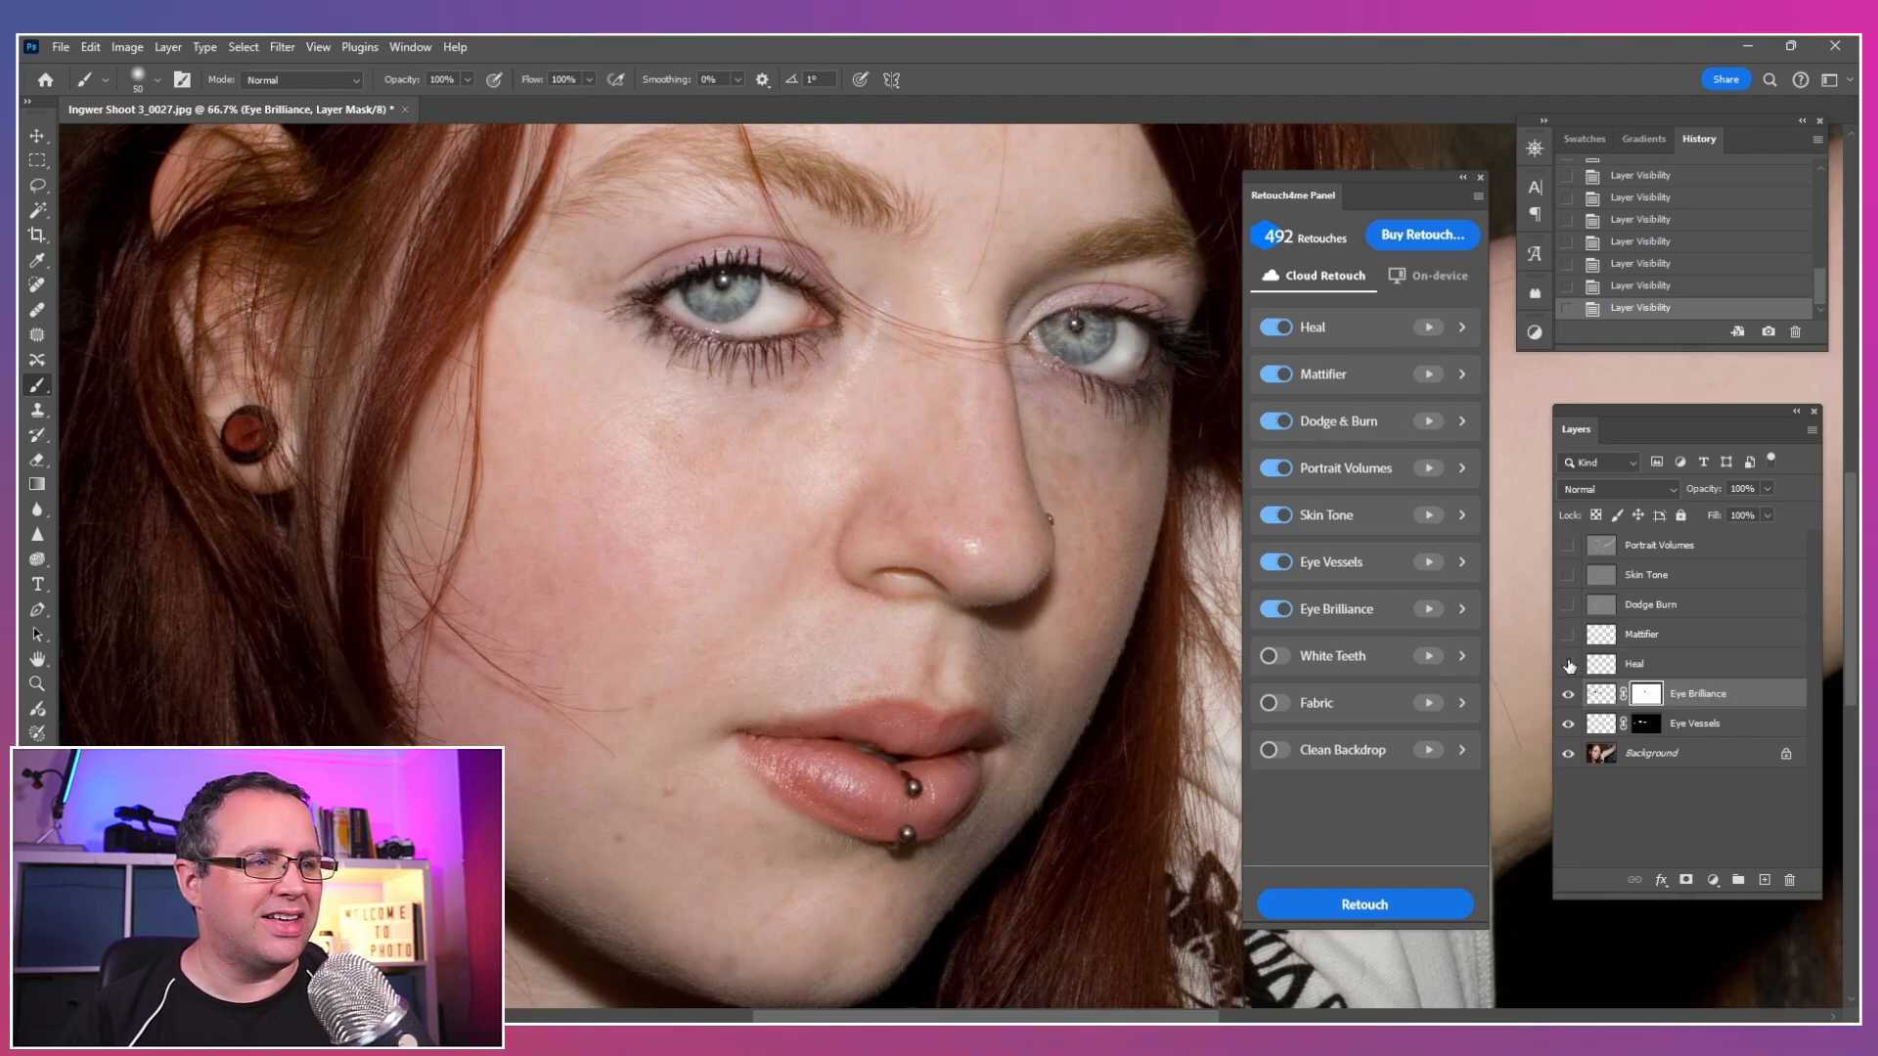
Step: Show the Heal, Mattifier and Dodge Burn layers, comparing the face with Dodge Burn hidden and shown
left_click(1569, 665)
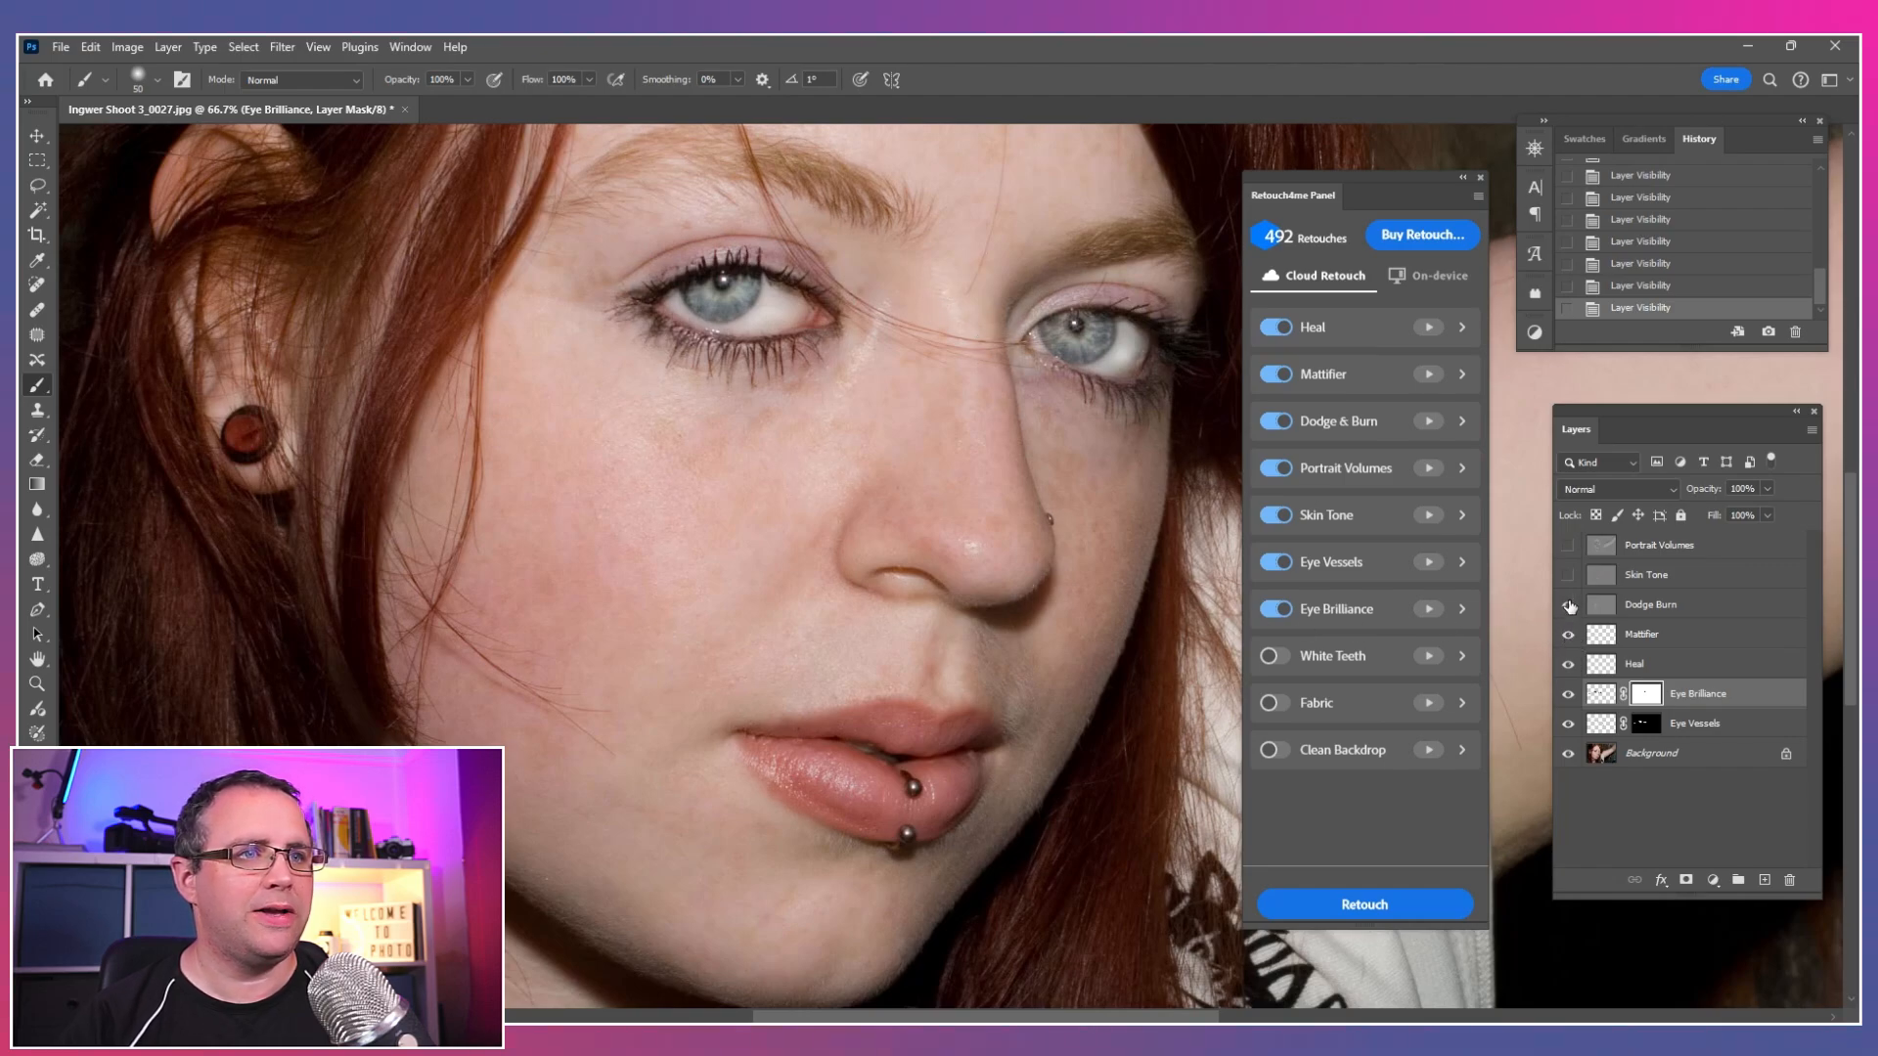
left_click(1570, 606)
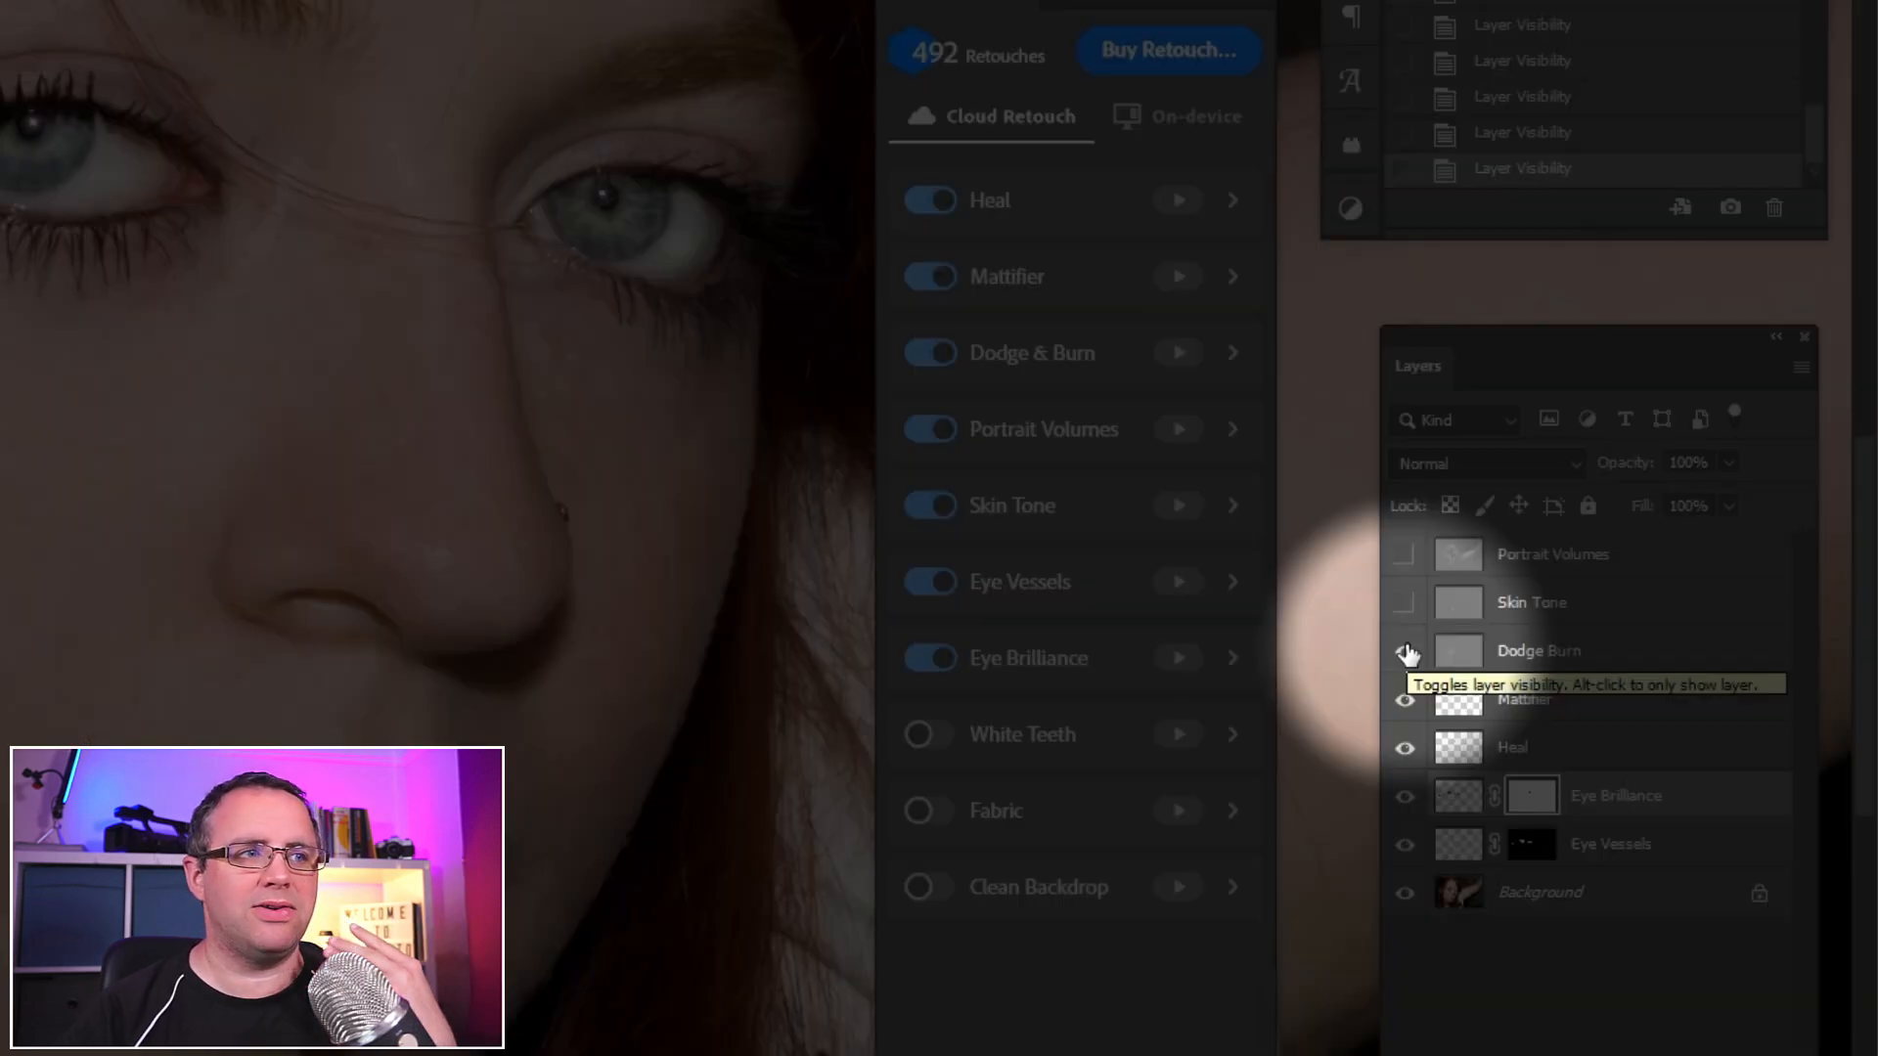
left_click(1407, 653)
Step: Try the opacity slider of the Dodge Burn layer and return it to 100%
left_click(1559, 642)
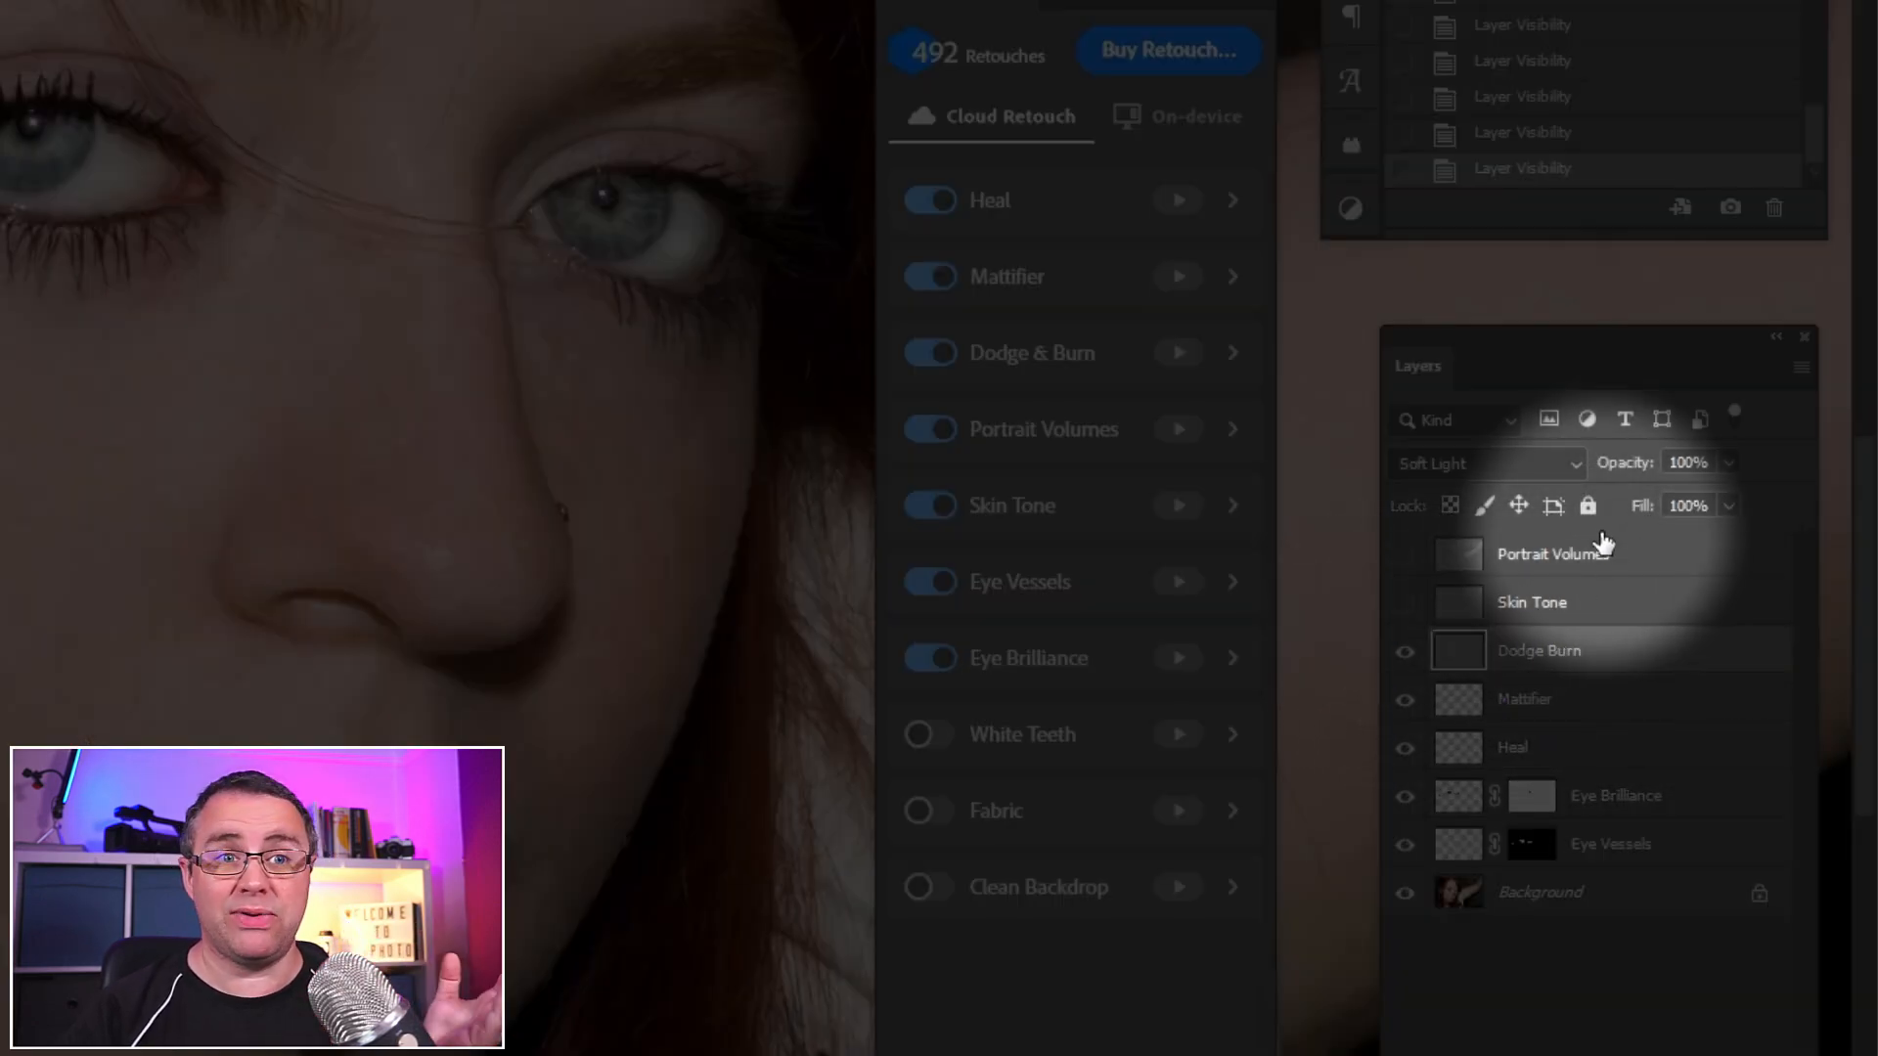
left_click(1729, 462)
mouse_move(1732, 494)
left_mouse_down()
mouse_move(1627, 499)
mouse_move(1727, 502)
left_mouse_up()
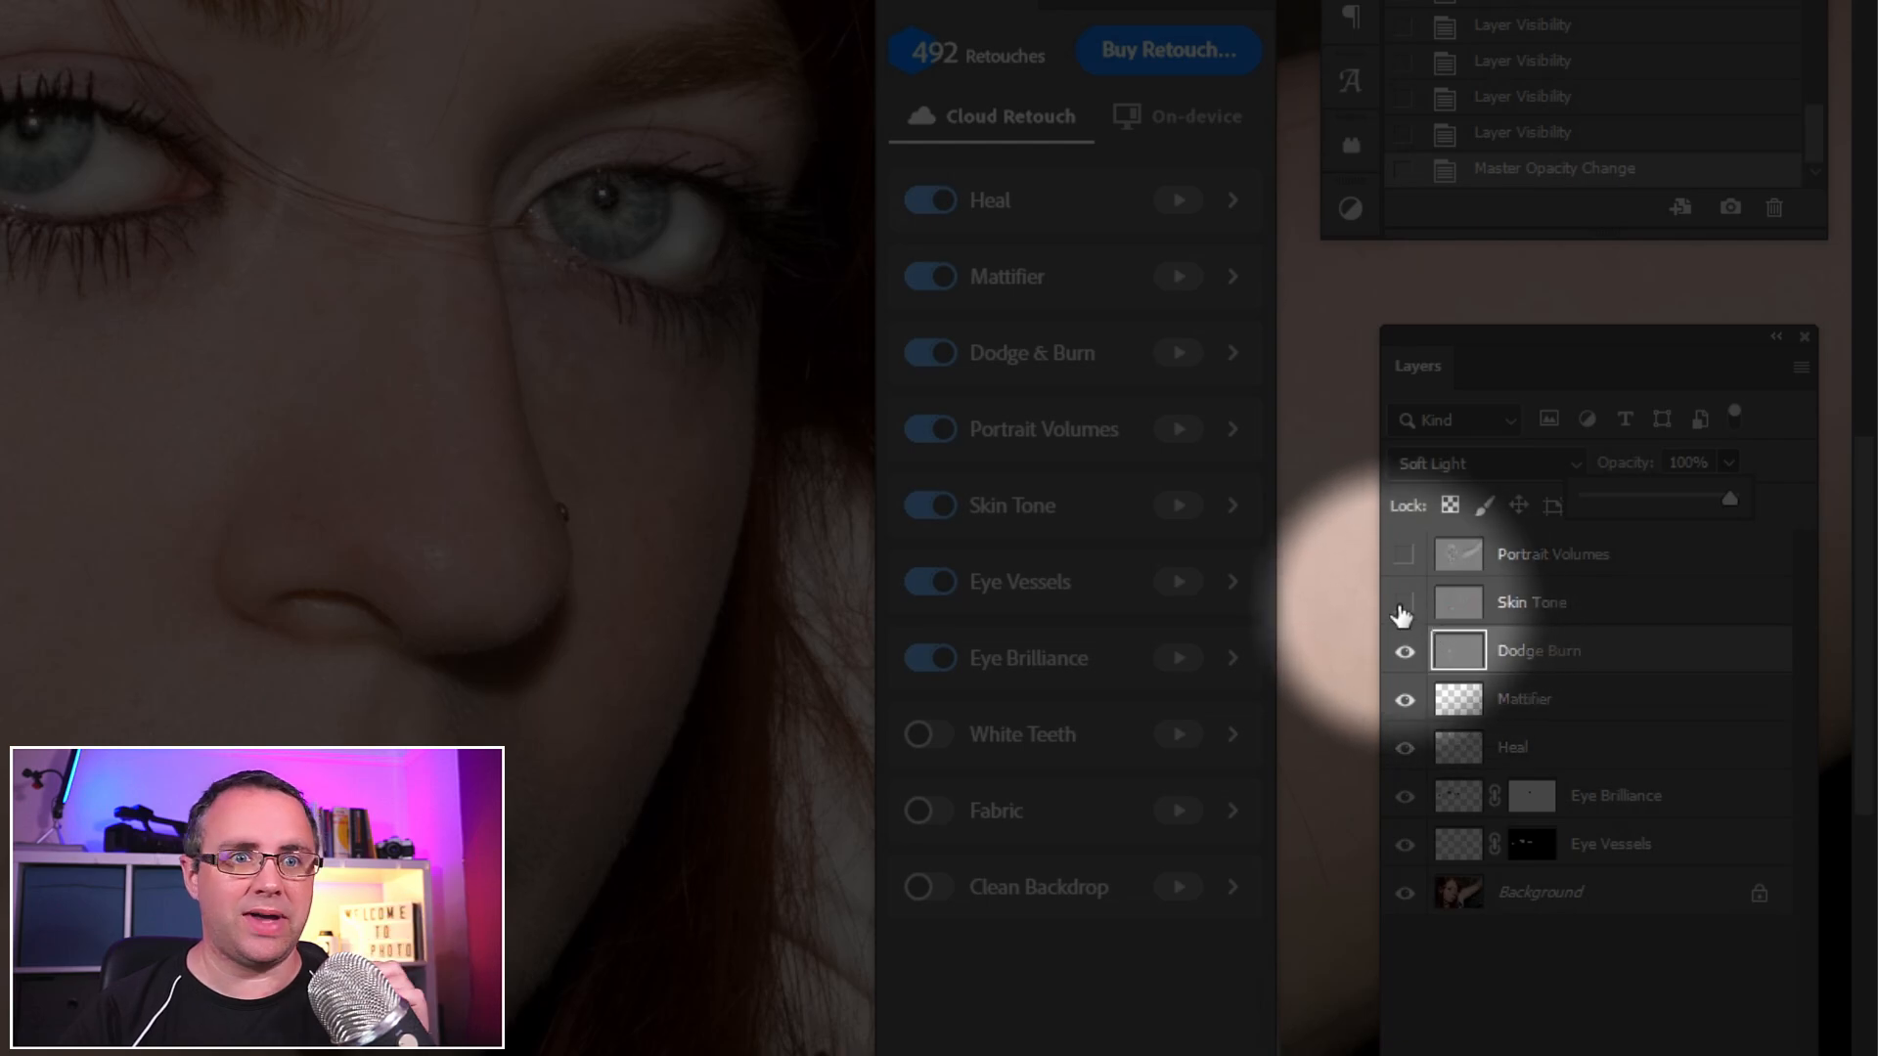
Step: Show the Skin Tone layer and compare the face with Skin Tone and Dodge Burn each hidden and shown
left_click(1404, 604)
left_click(1403, 603)
left_click(1403, 603)
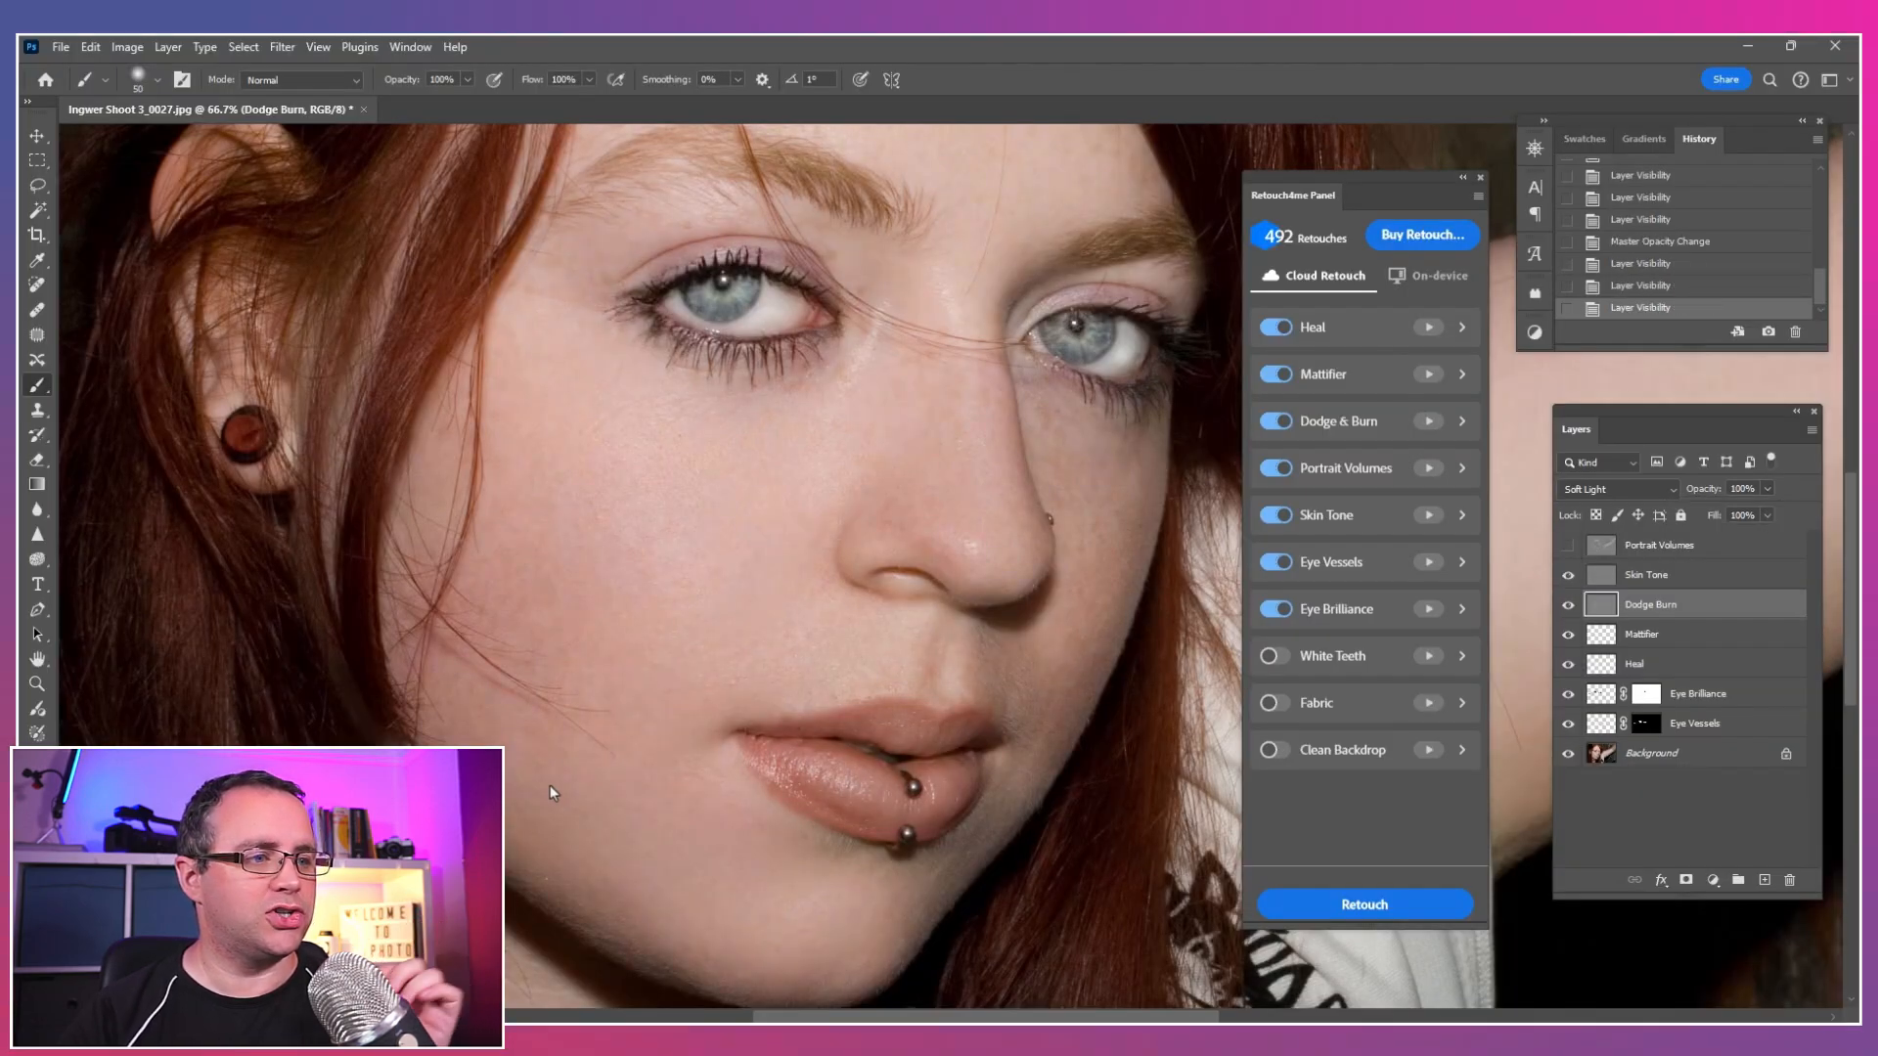
left_click(1569, 604)
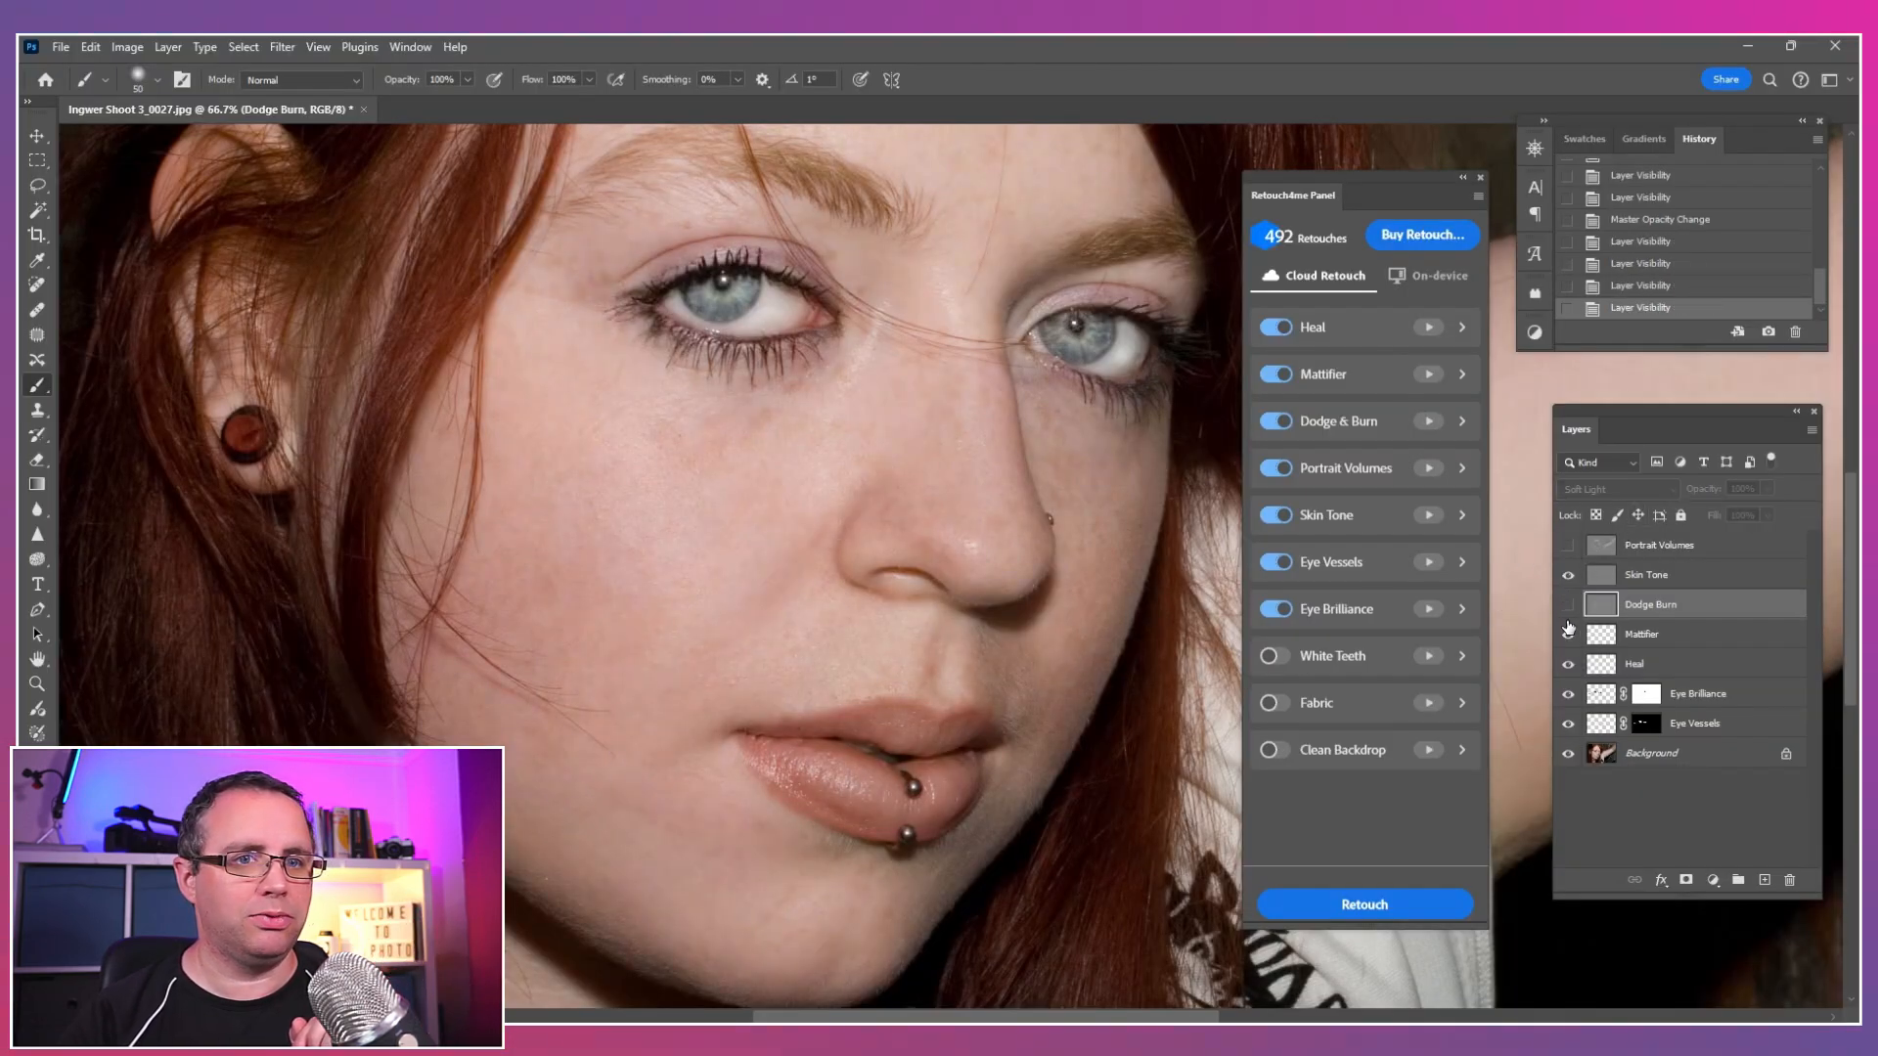
left_click(1568, 604)
left_click(1568, 575)
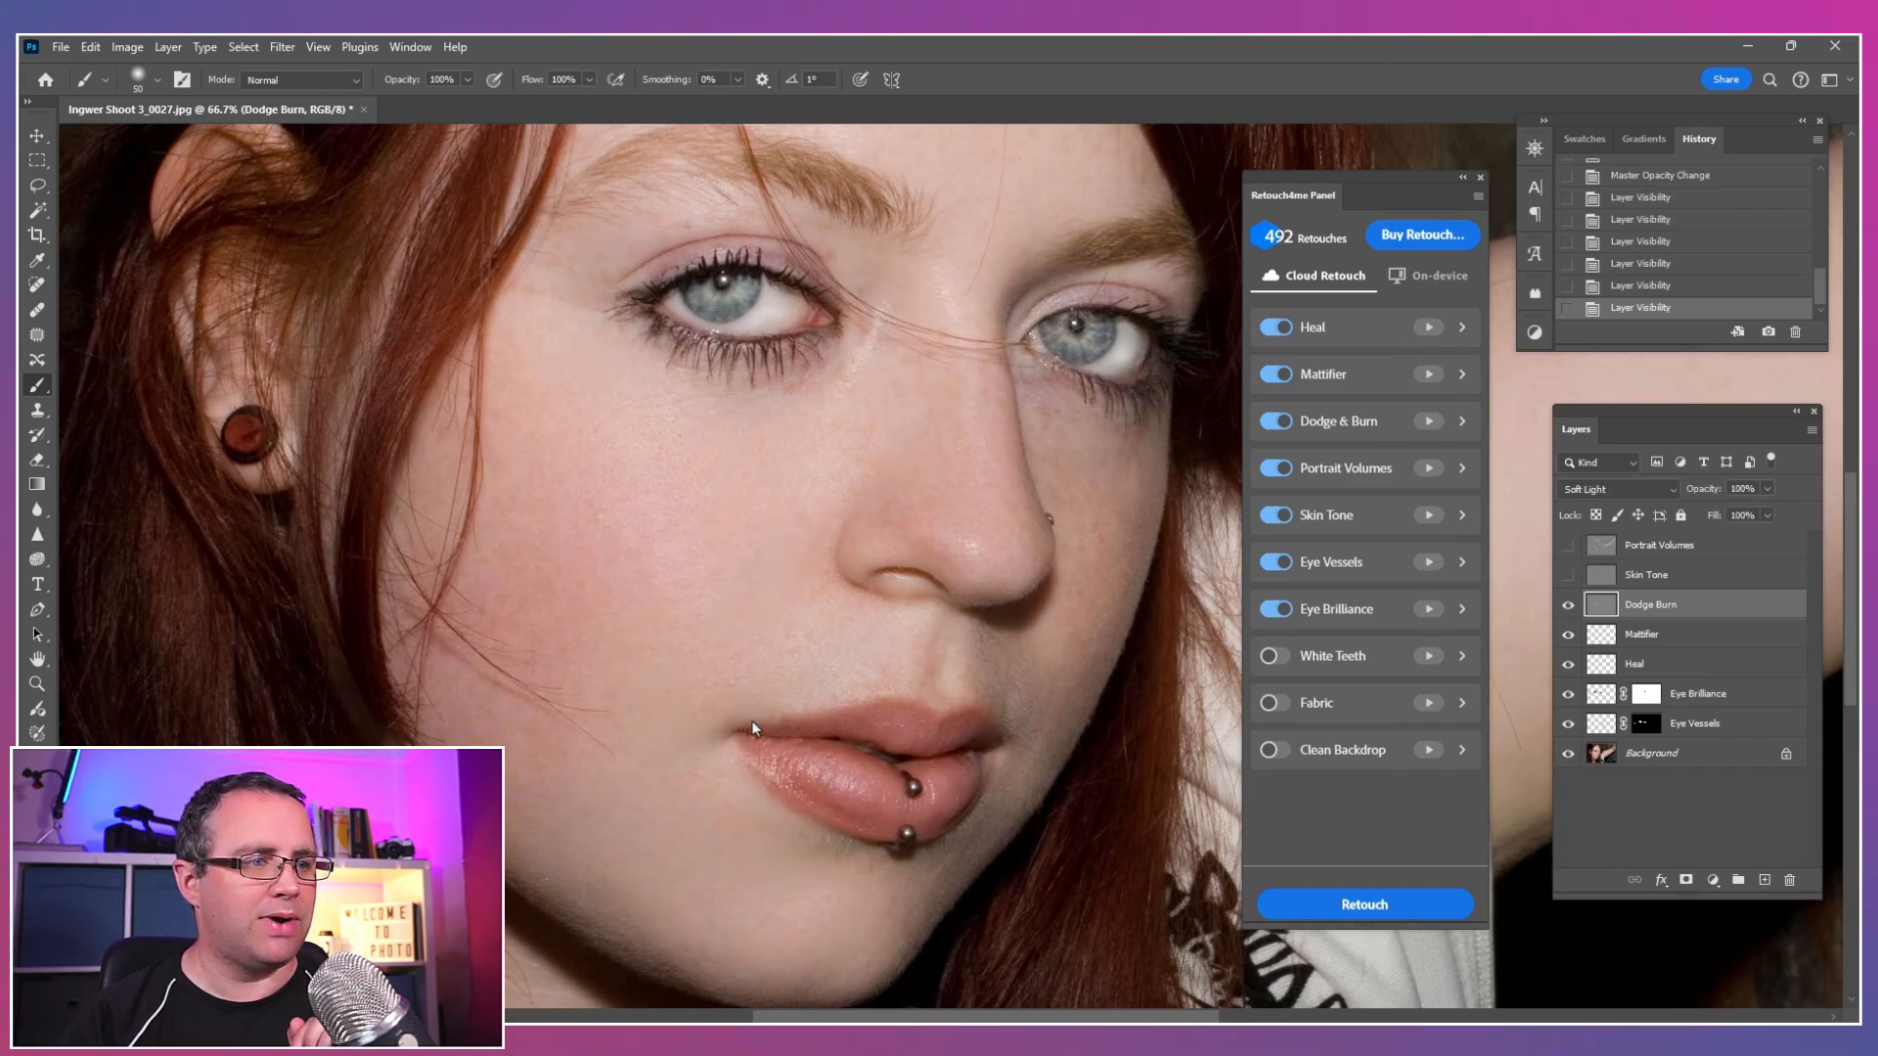
left_click(1568, 576)
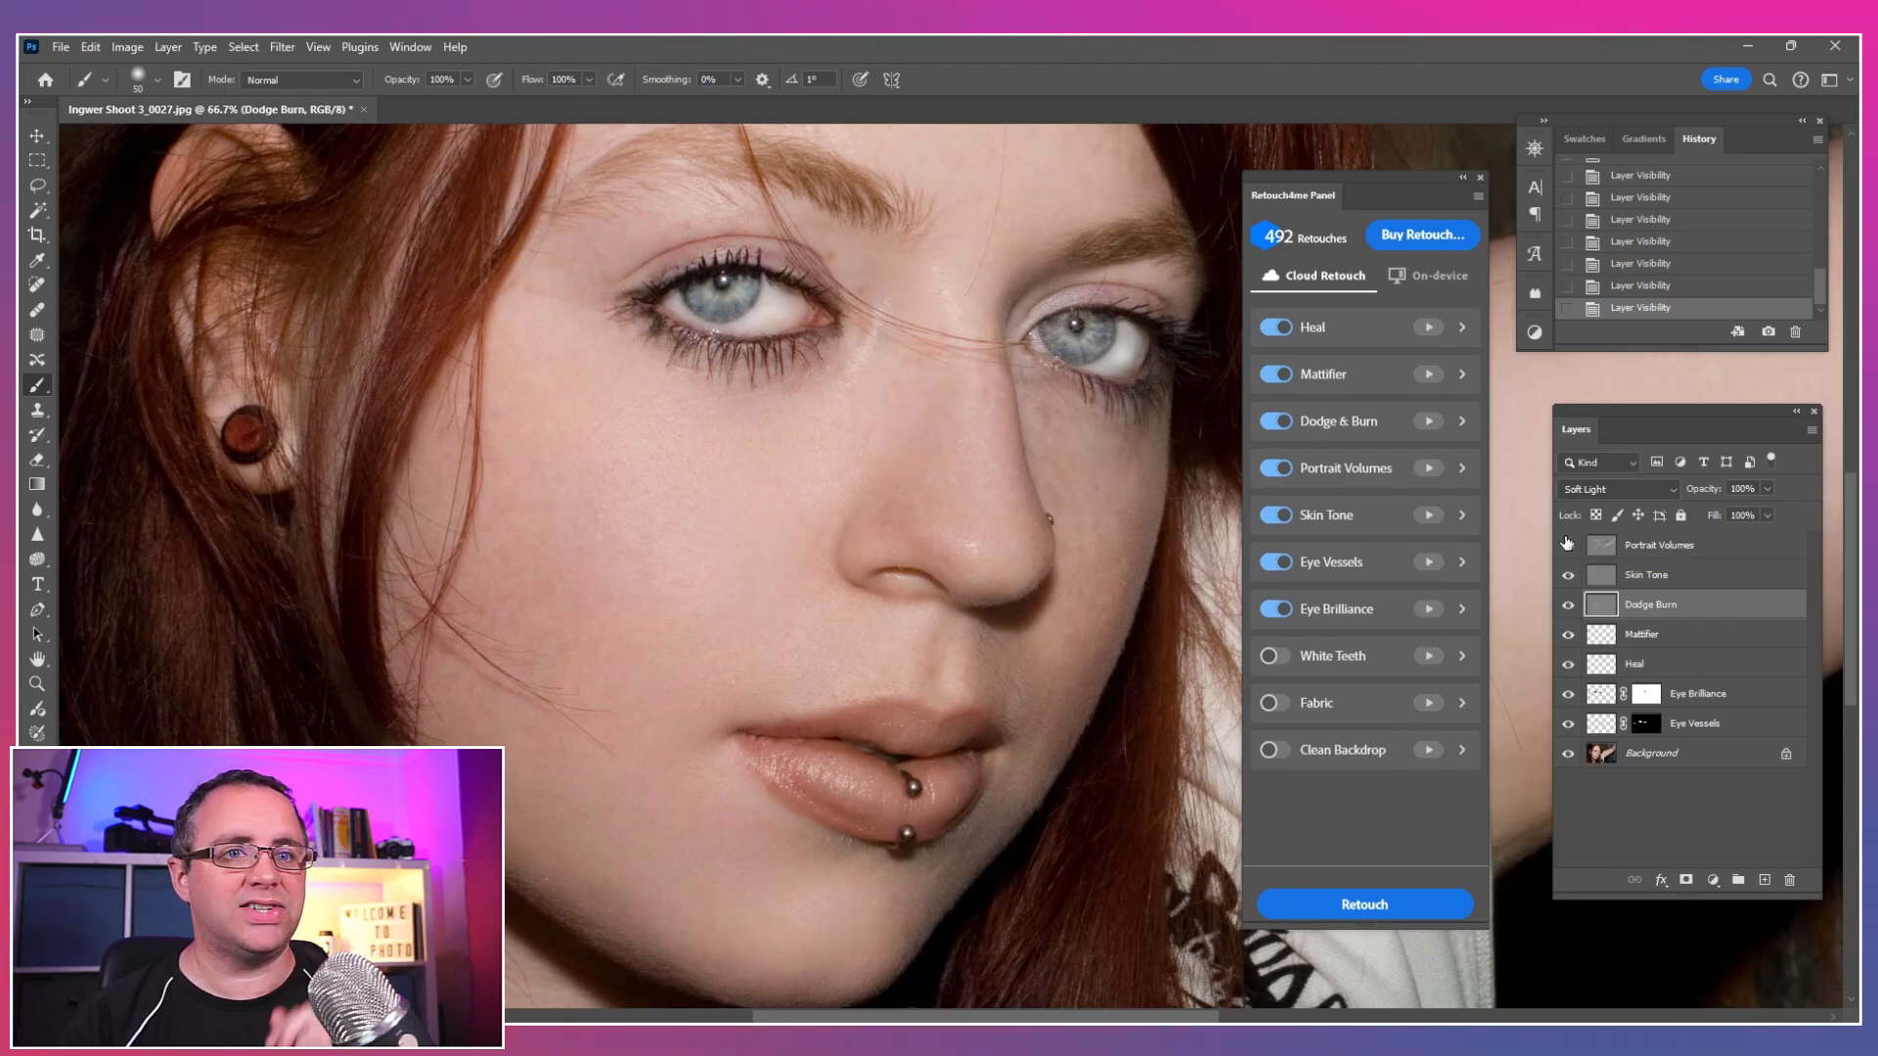
Step: Show the Portrait Volumes layer and compare the whole face at 50% with it hidden and shown
key("v")
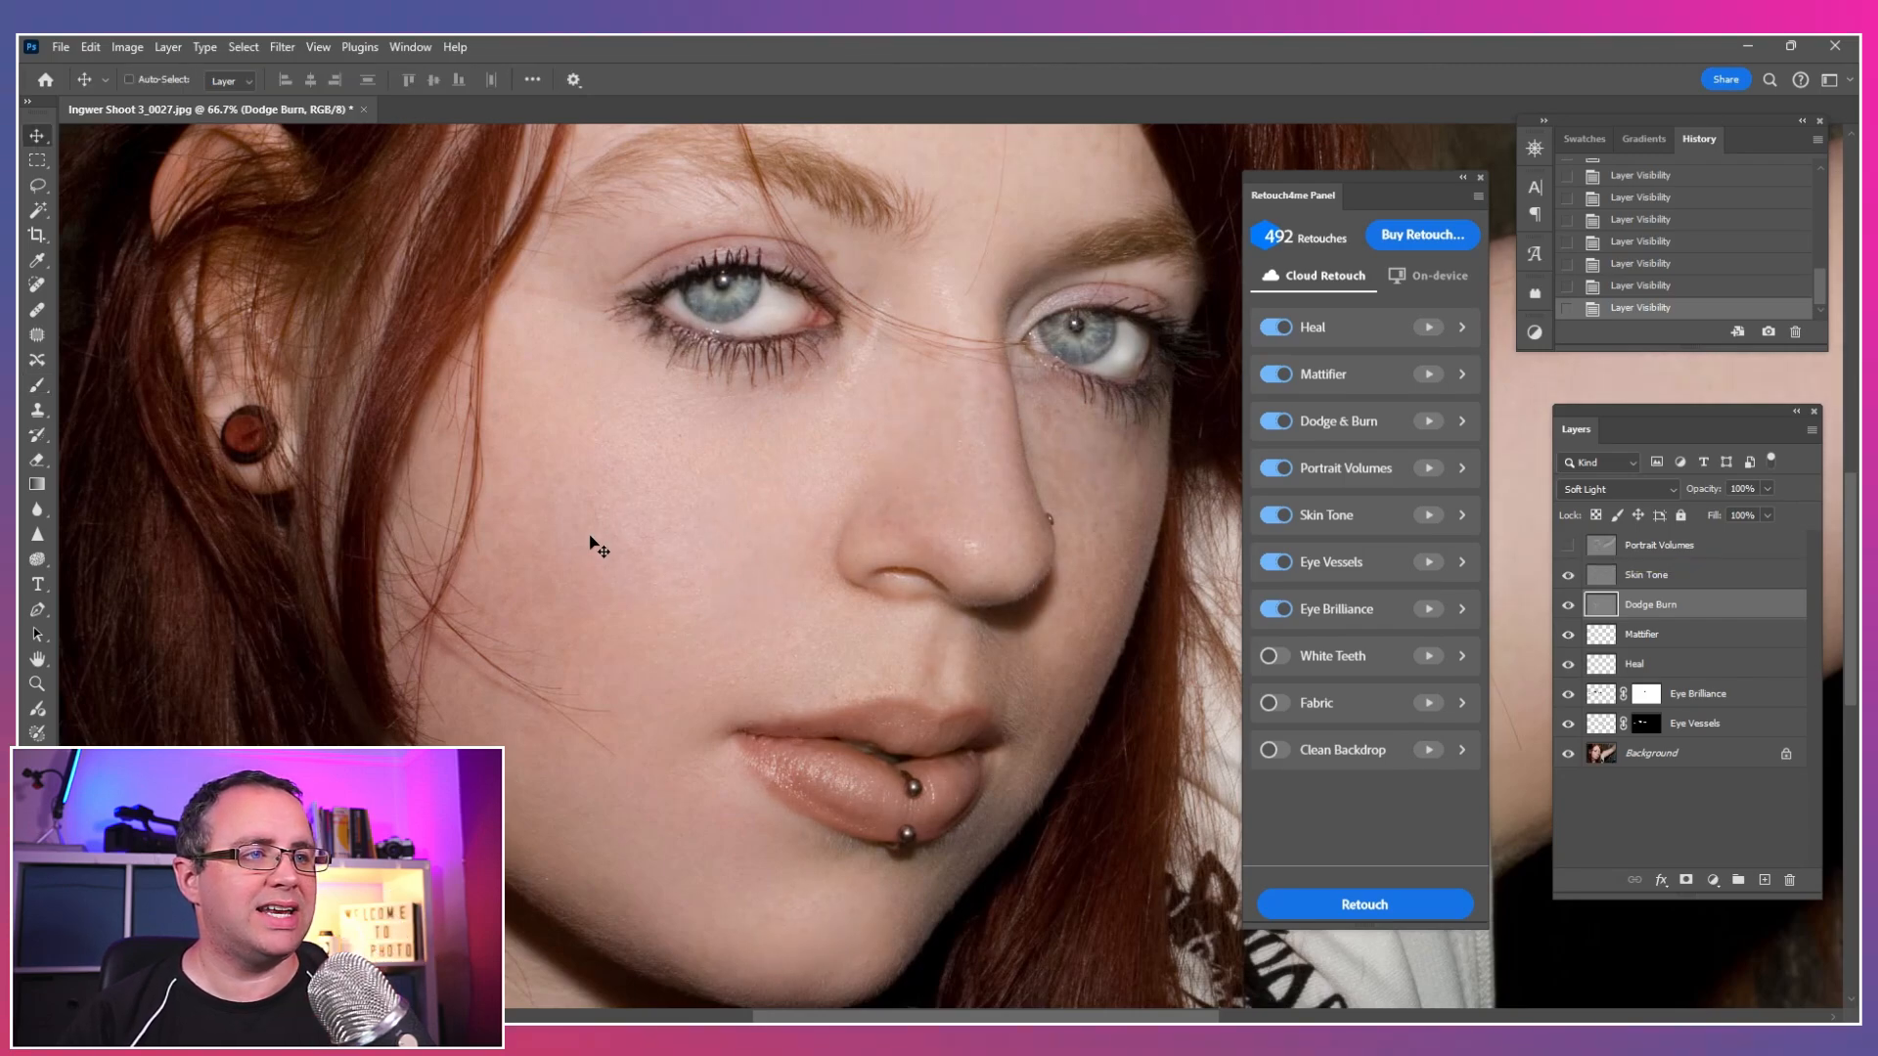
left_click_drag(948, 515, 898, 599)
key("ctrl+minus")
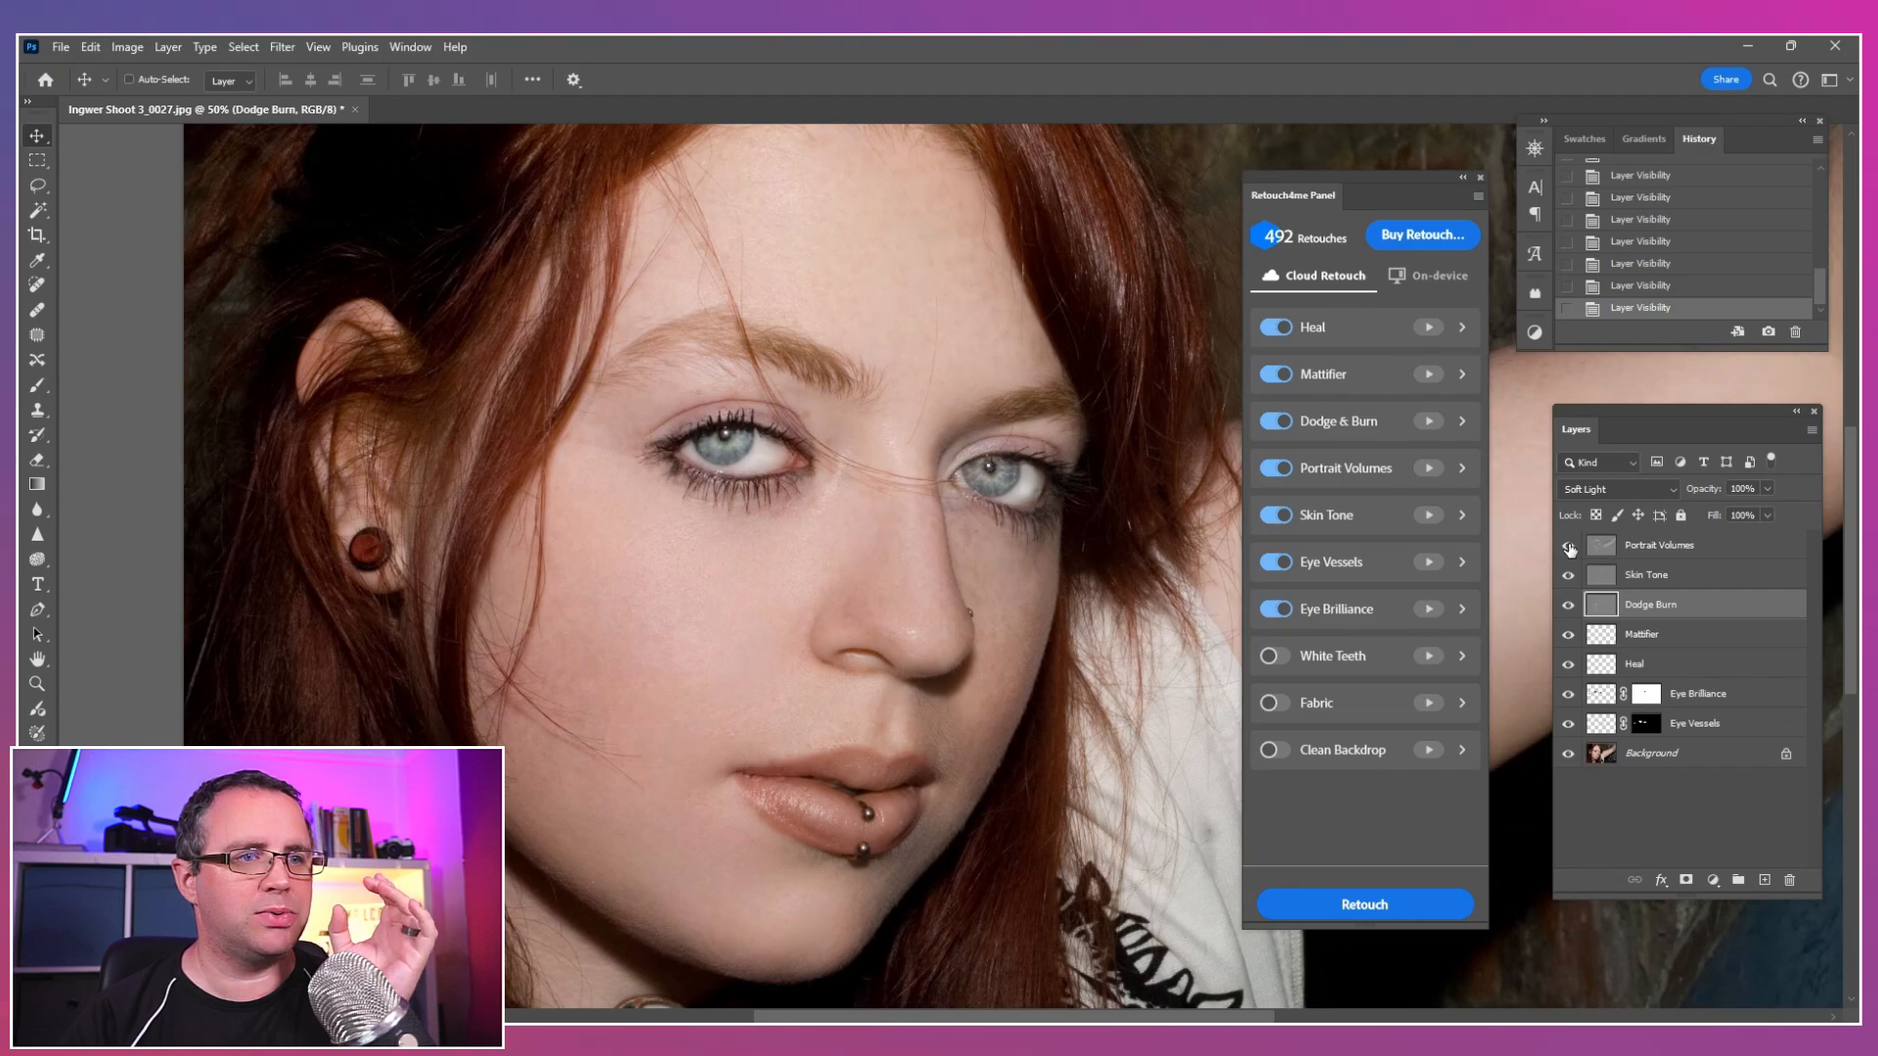
left_click(1569, 546)
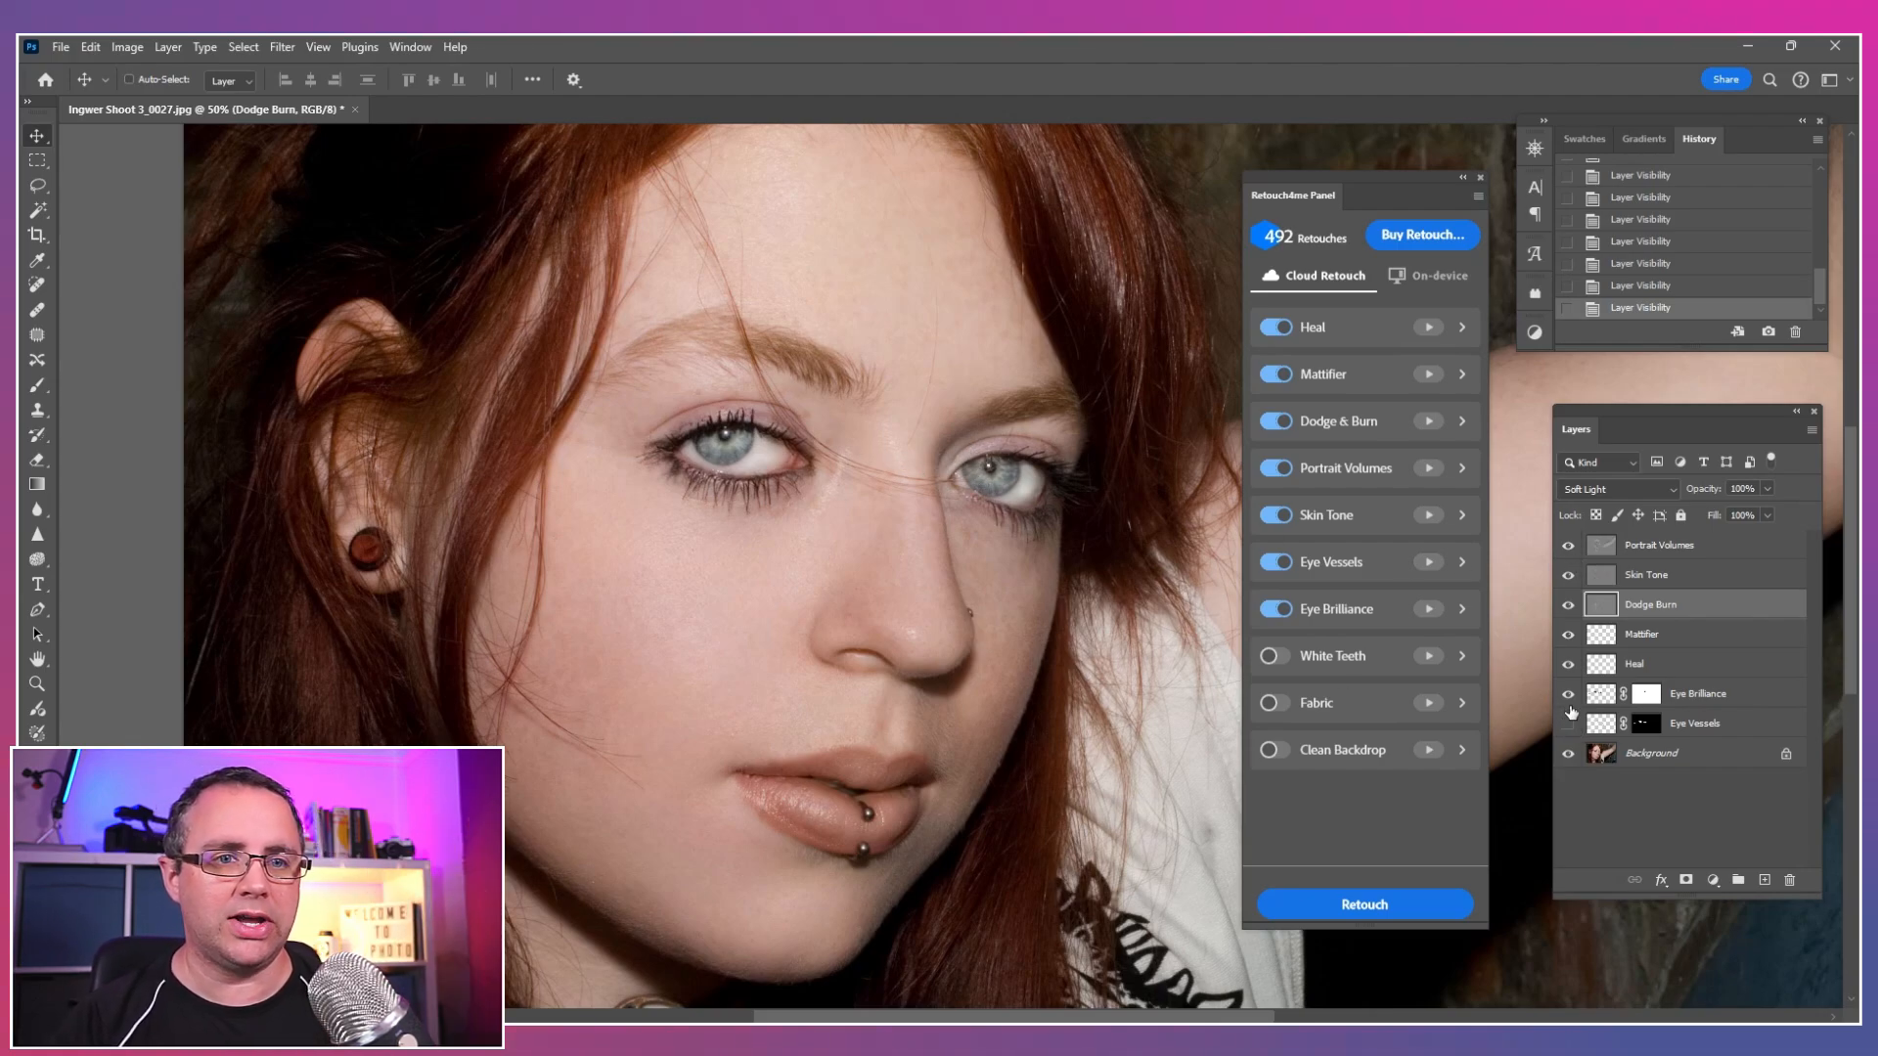
Step: Select all layers from Eye Vessels up to Portrait Volumes and create a new Pass Through layer group above them
left_click(1735, 729)
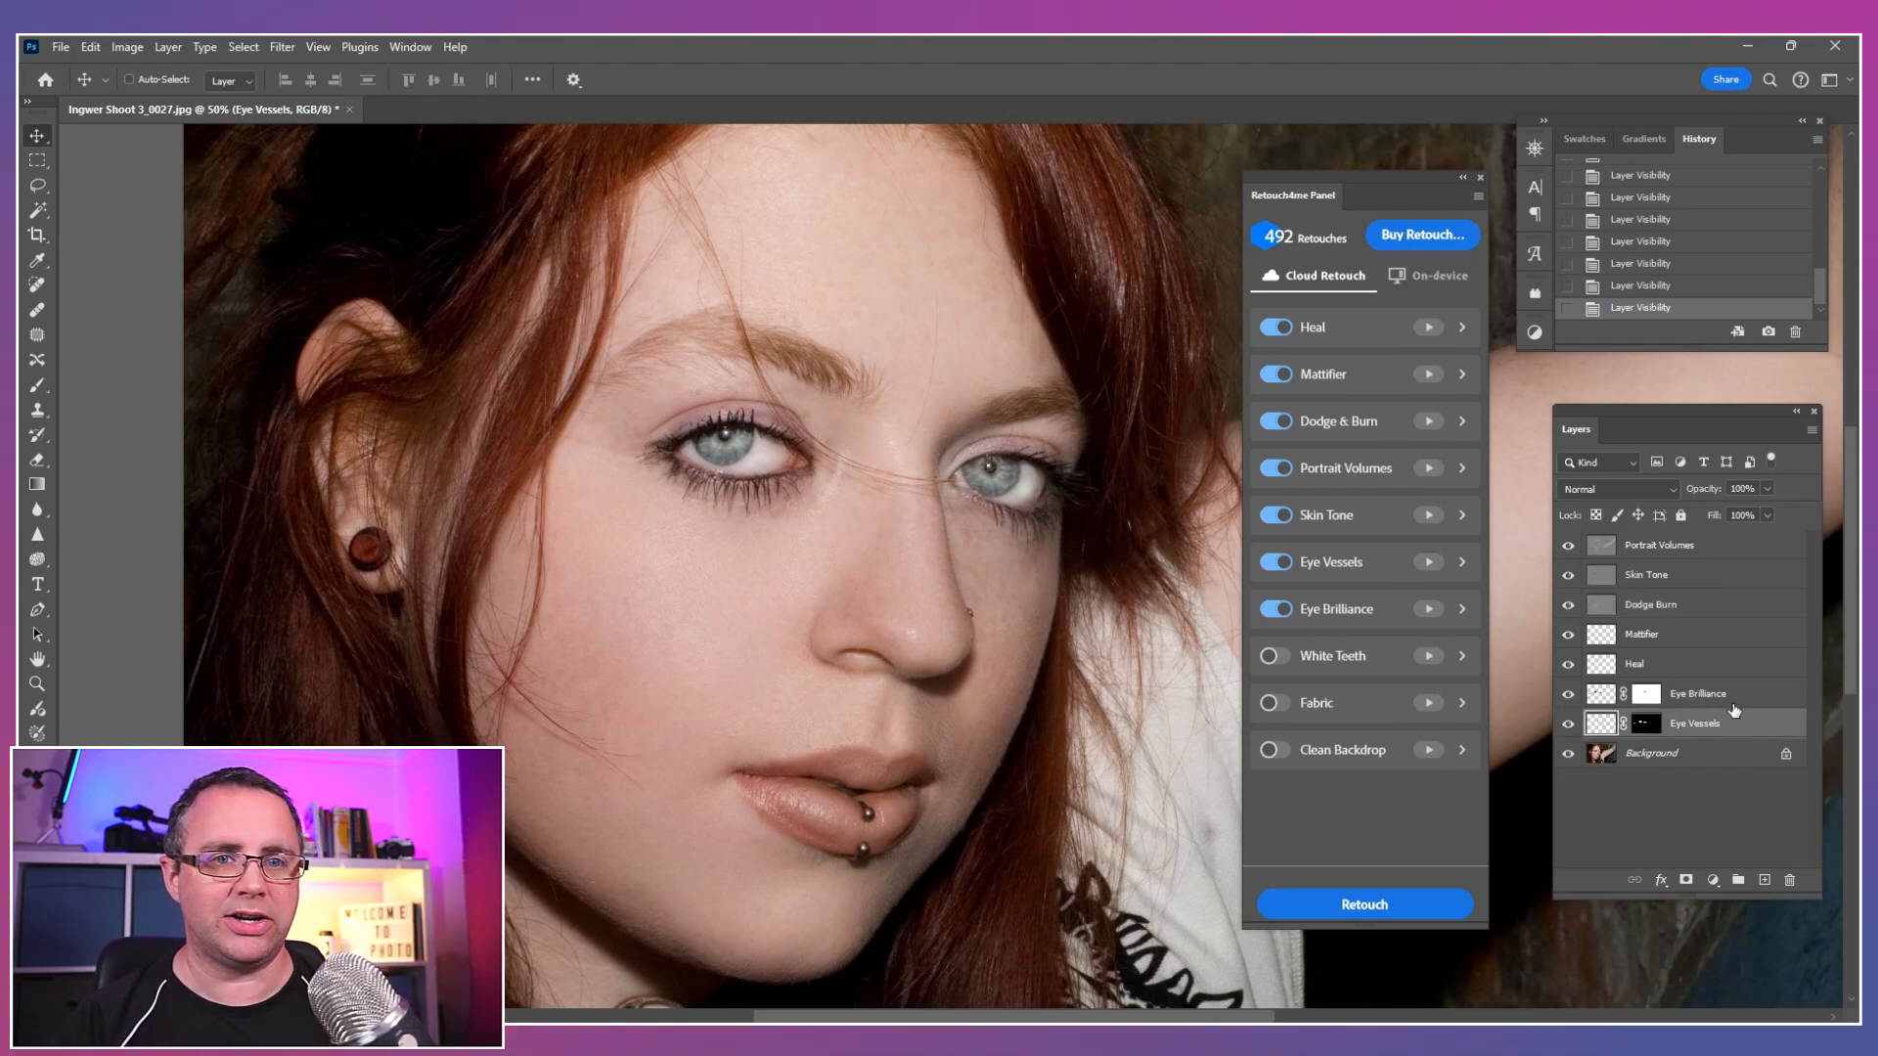
left_click(1738, 544, "shift")
right_click(1738, 545)
left_click(1722, 573)
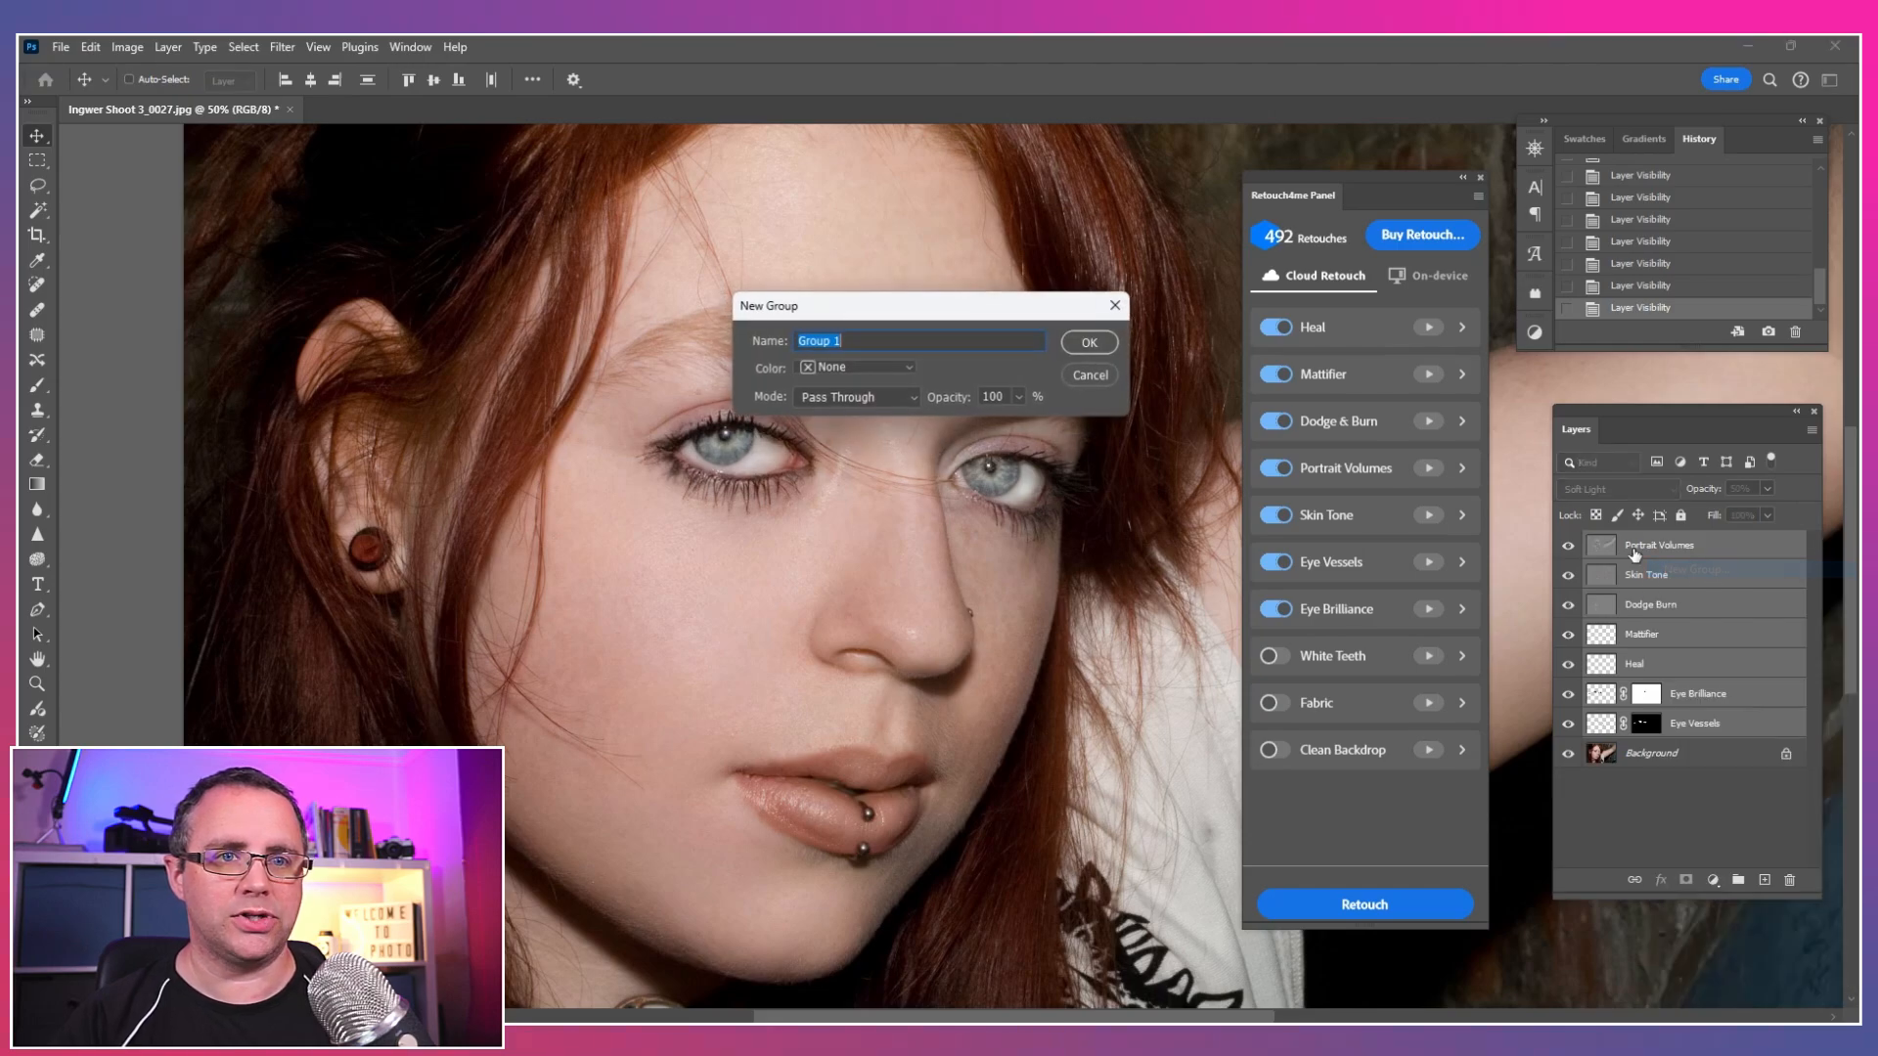
left_click(1102, 345)
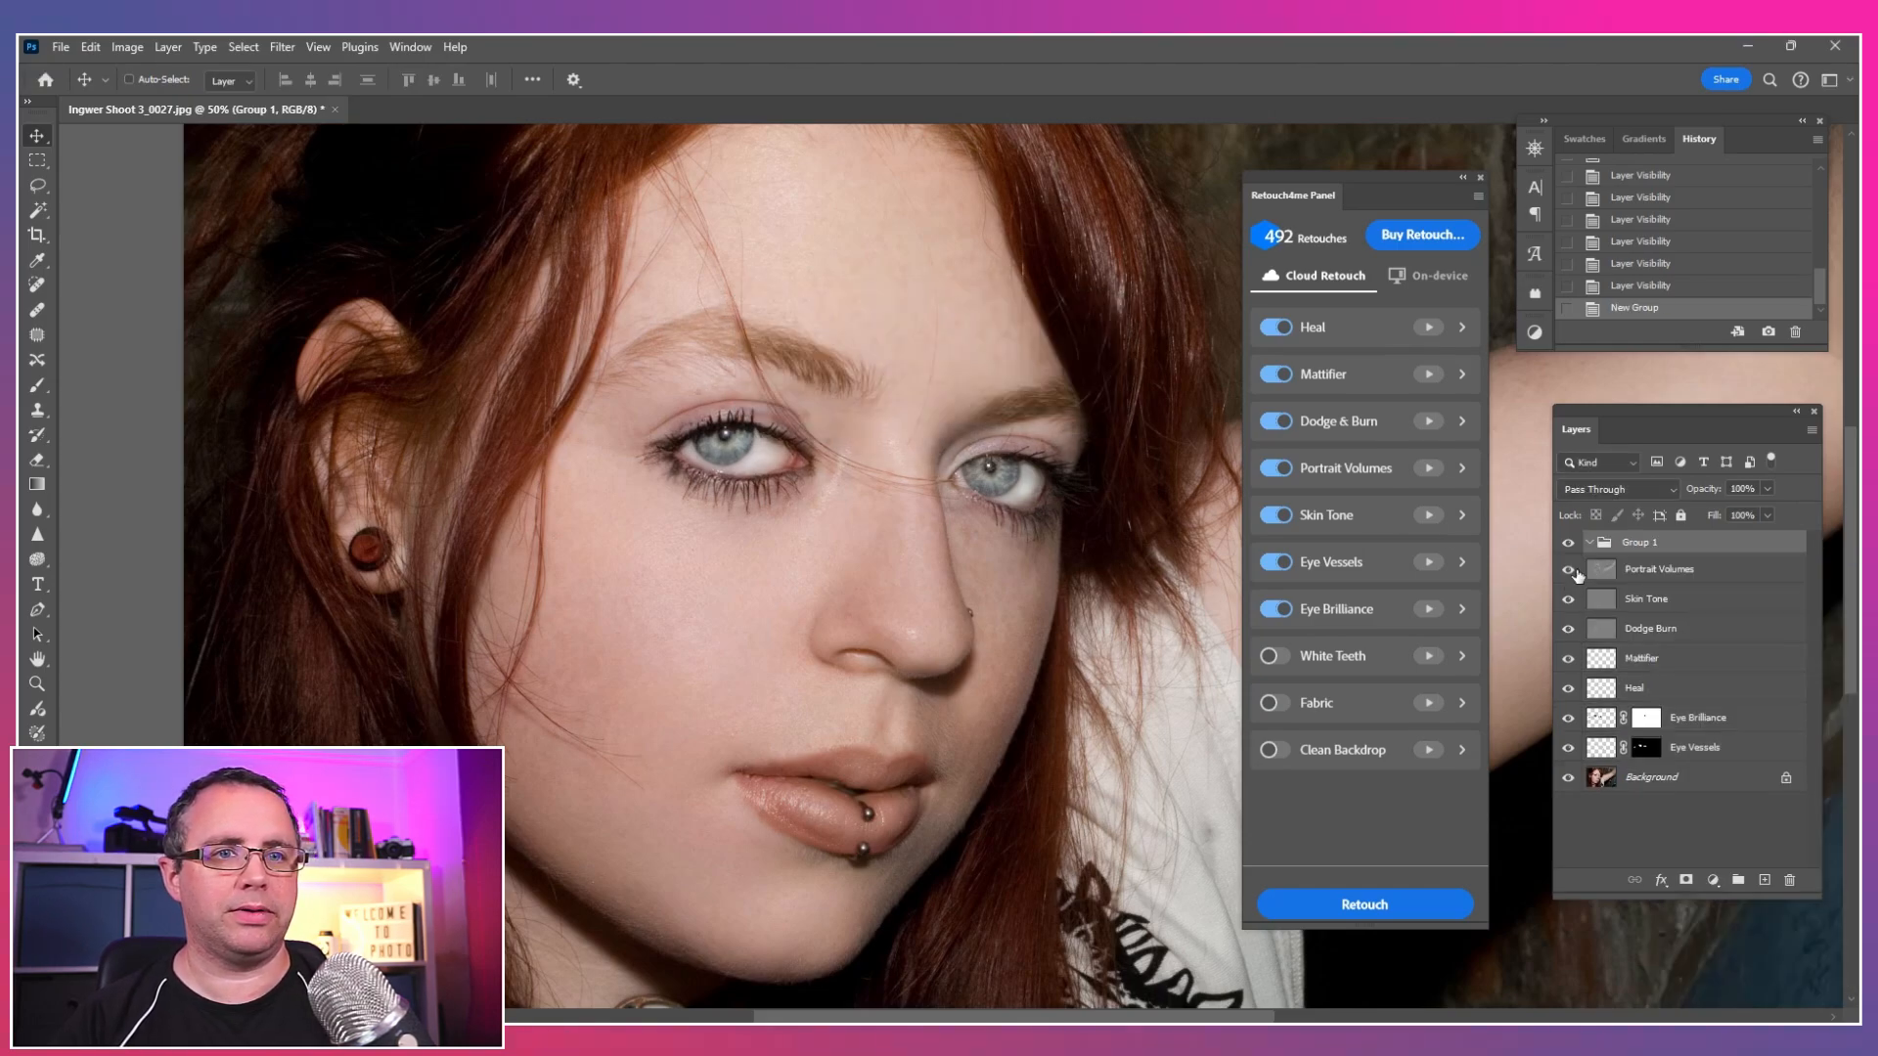
Step: Move the seven retouch layers, Portrait Volumes through Eye Vessels, into the new group and collapse it
left_click(1663, 573)
left_click(1717, 749, "shift")
left_click_drag(1717, 749, 1601, 551)
left_click(1590, 544)
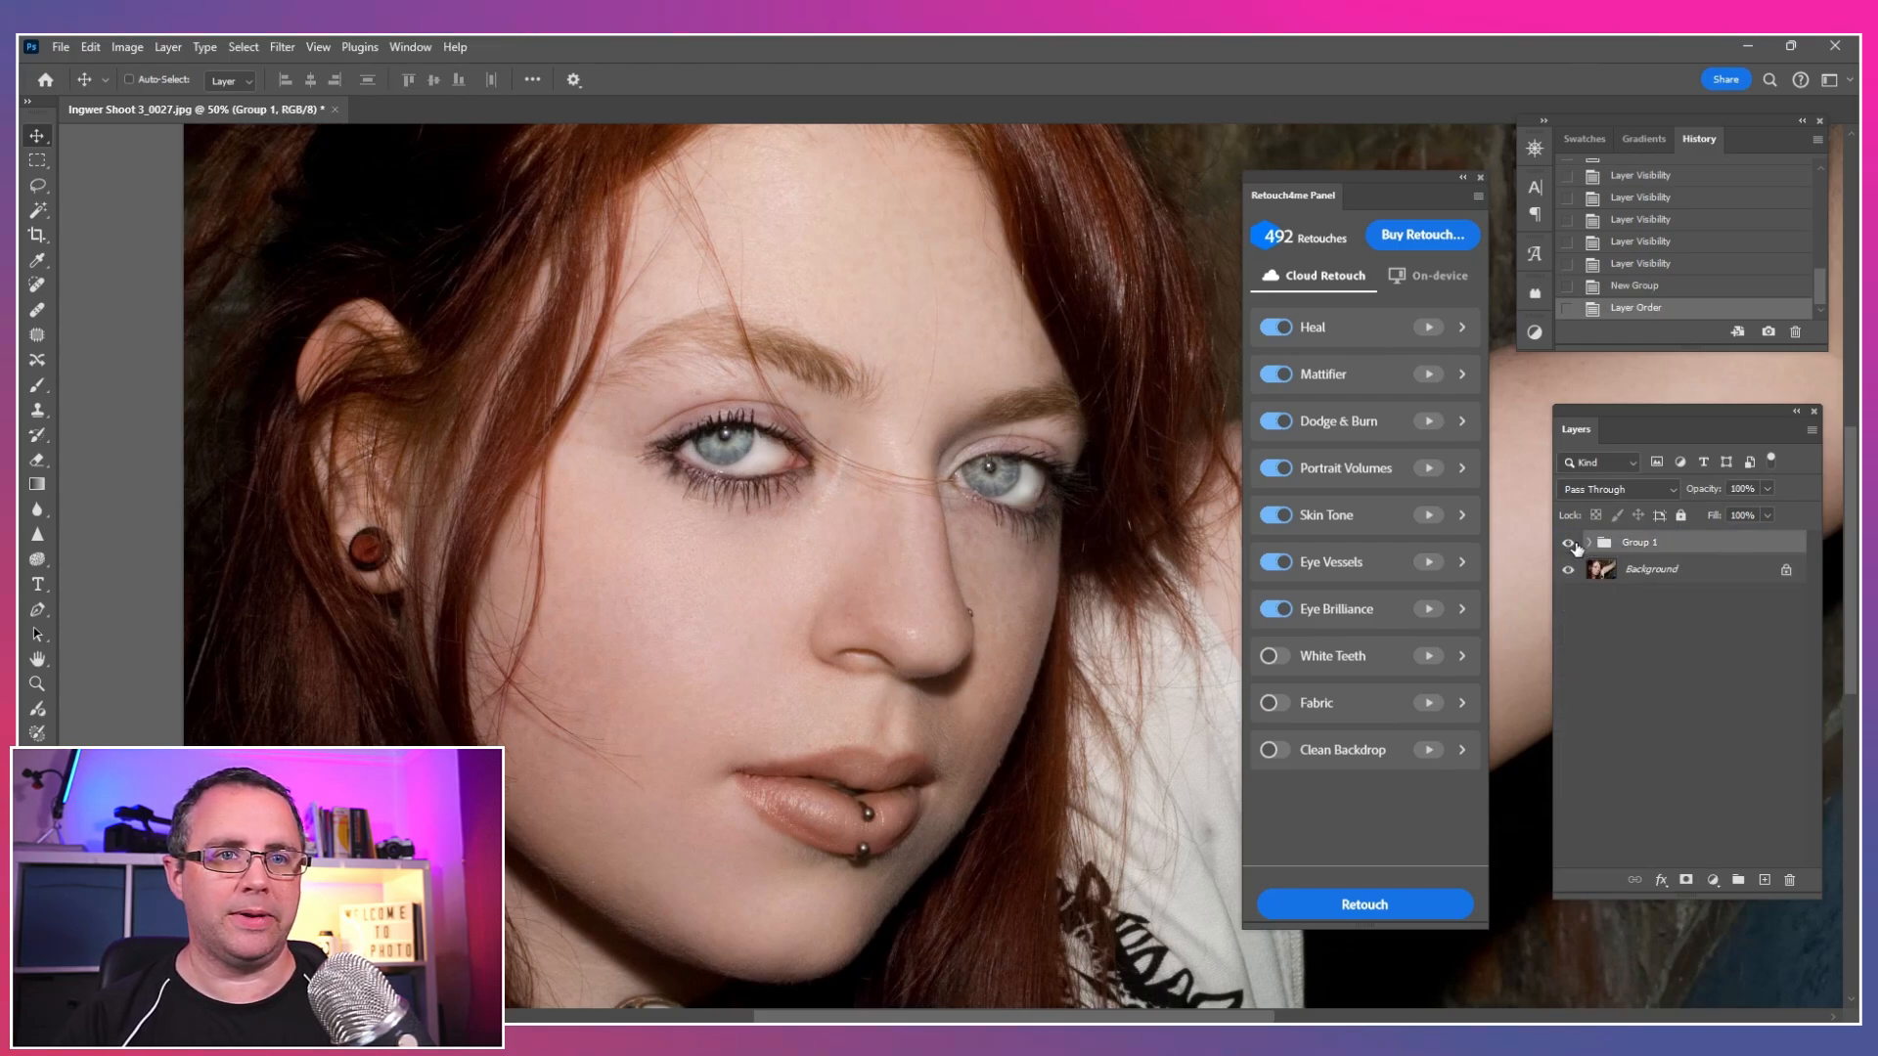
Step: Compare the whole face before and after retouching by repeatedly hiding and showing the layer group
left_click(1569, 544)
left_click(1568, 544)
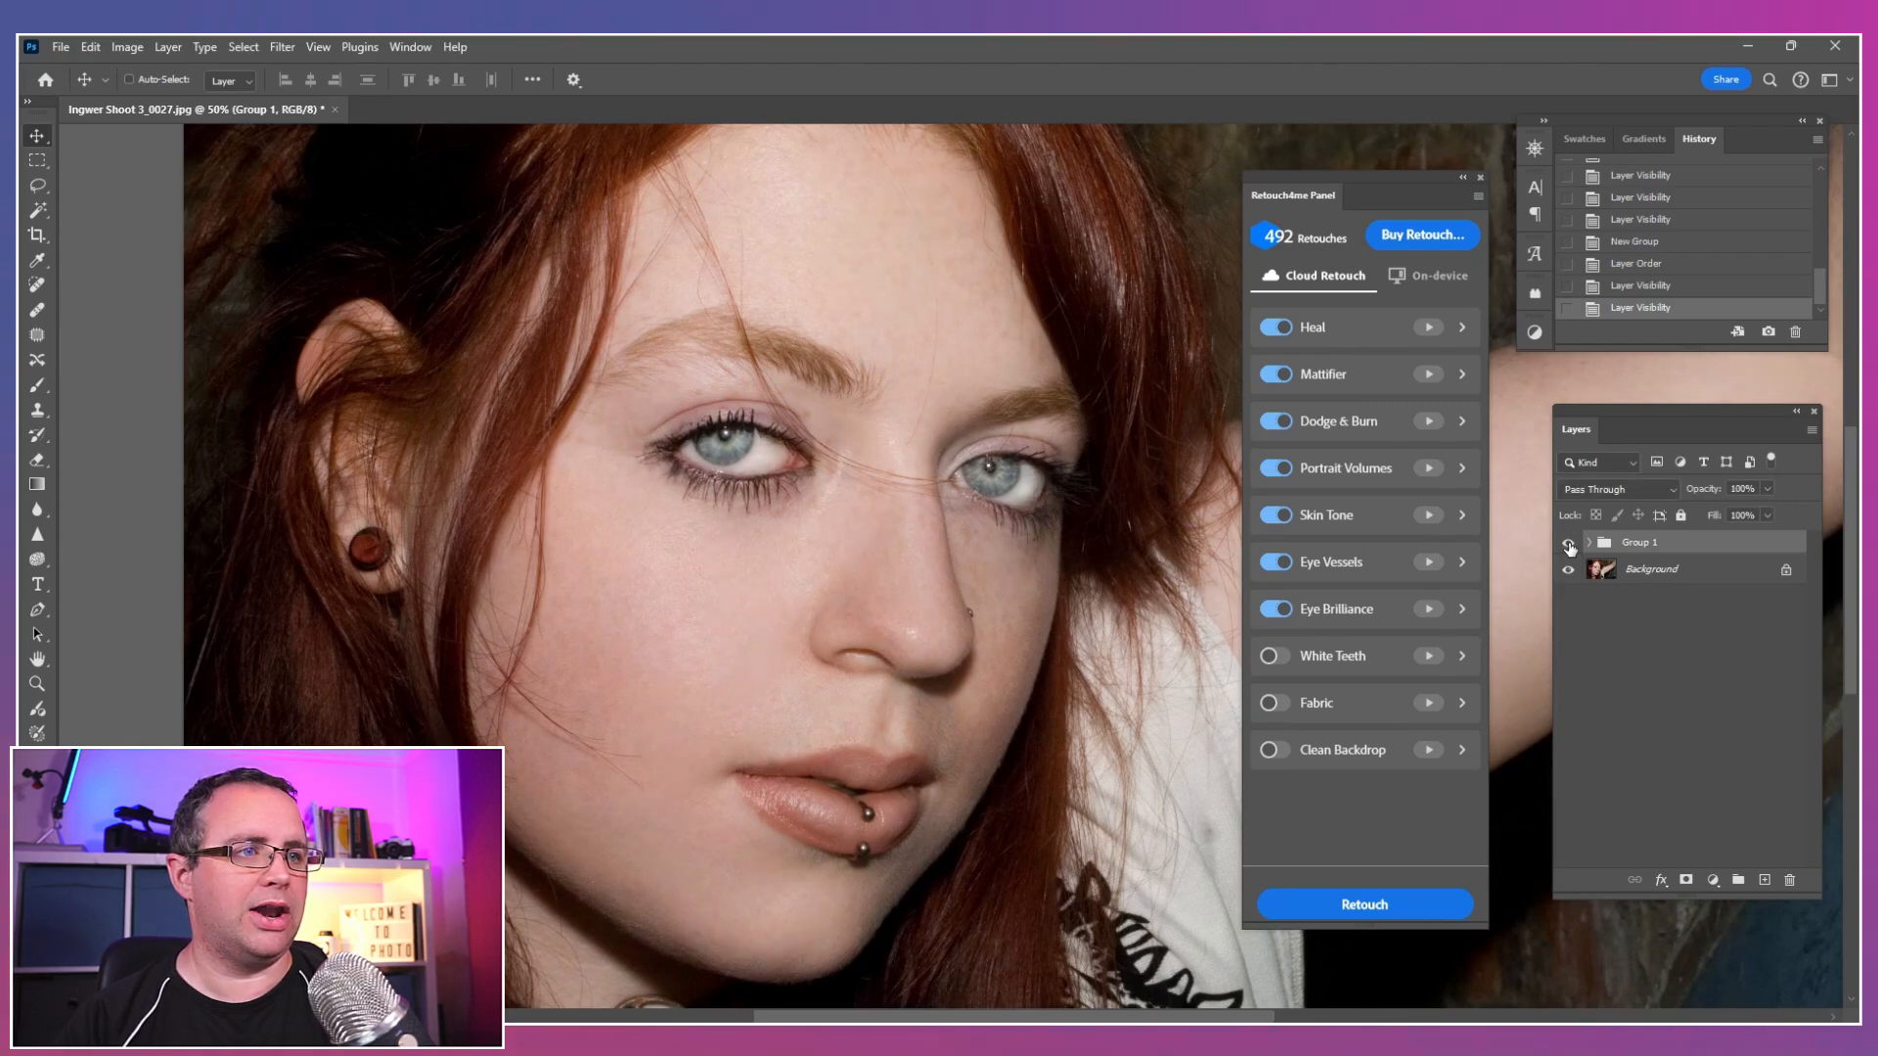
left_click(1569, 544)
left_click(1569, 544)
left_click(1569, 544)
left_click(1569, 543)
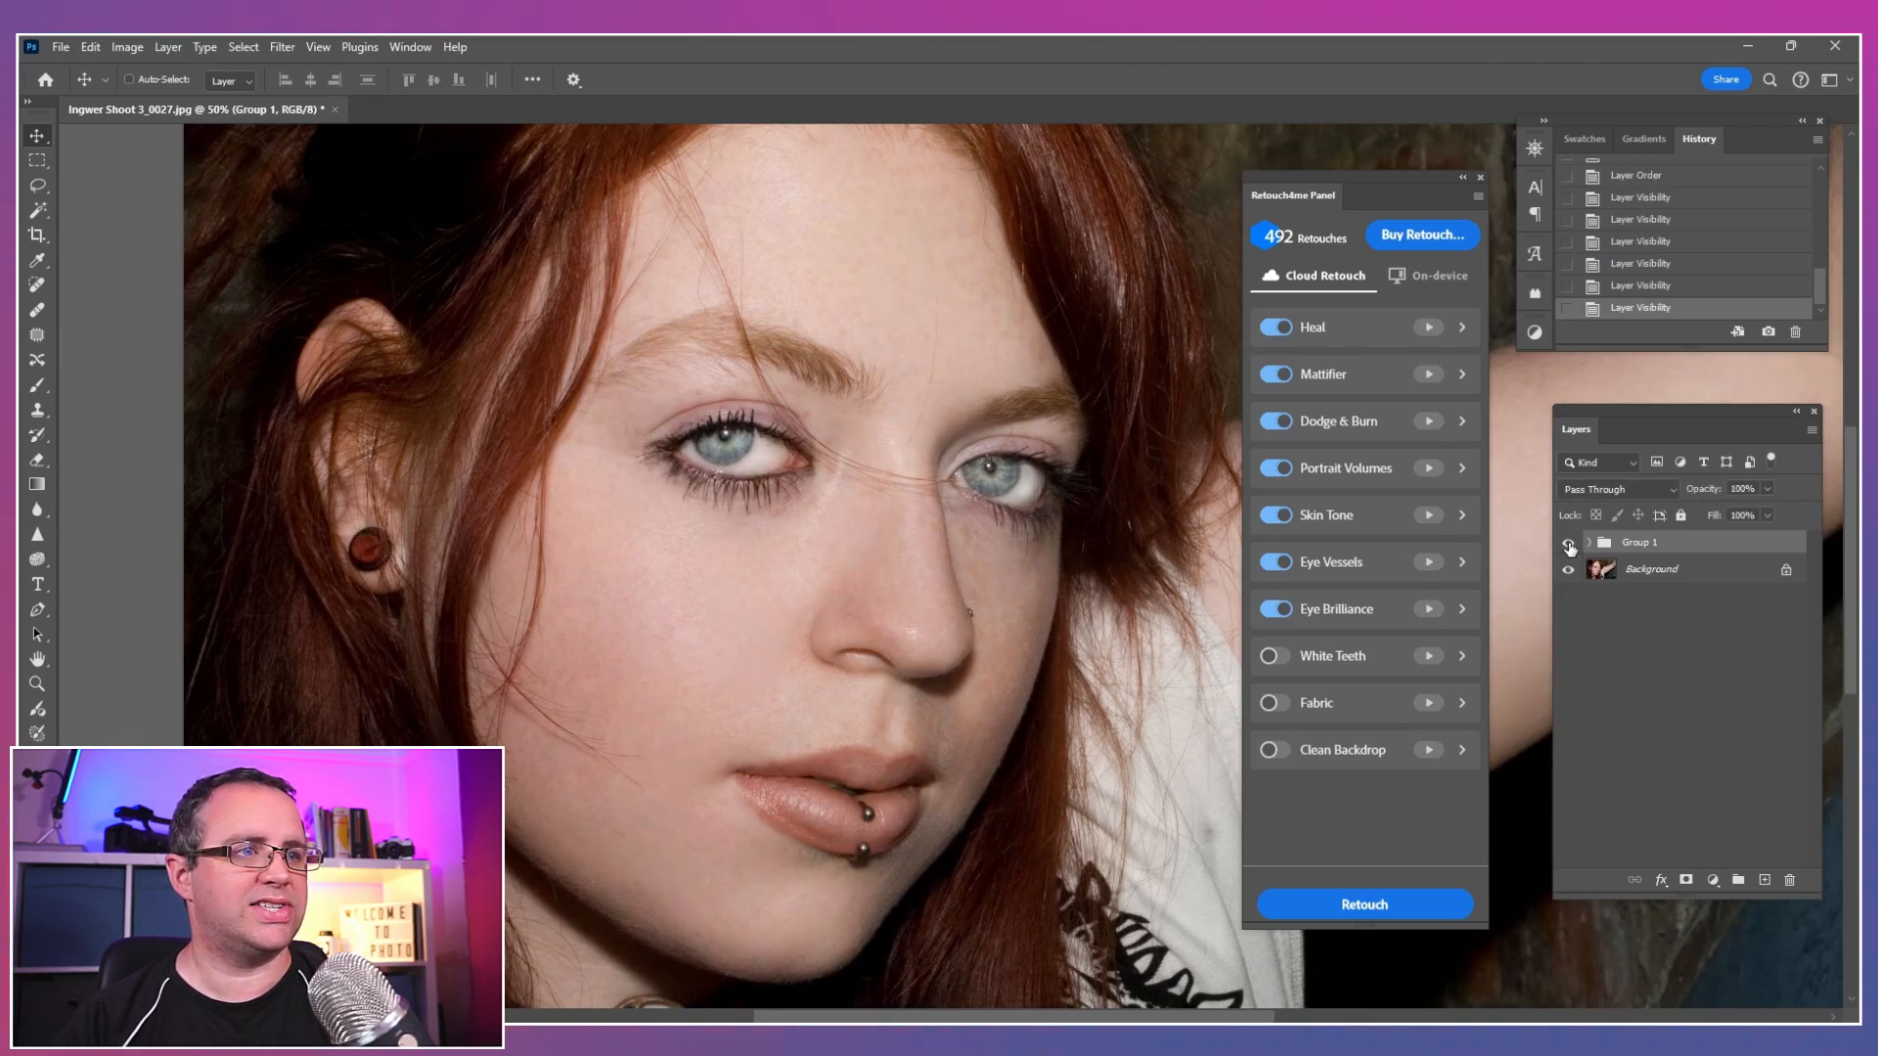
left_click(1569, 543)
left_click(1569, 544)
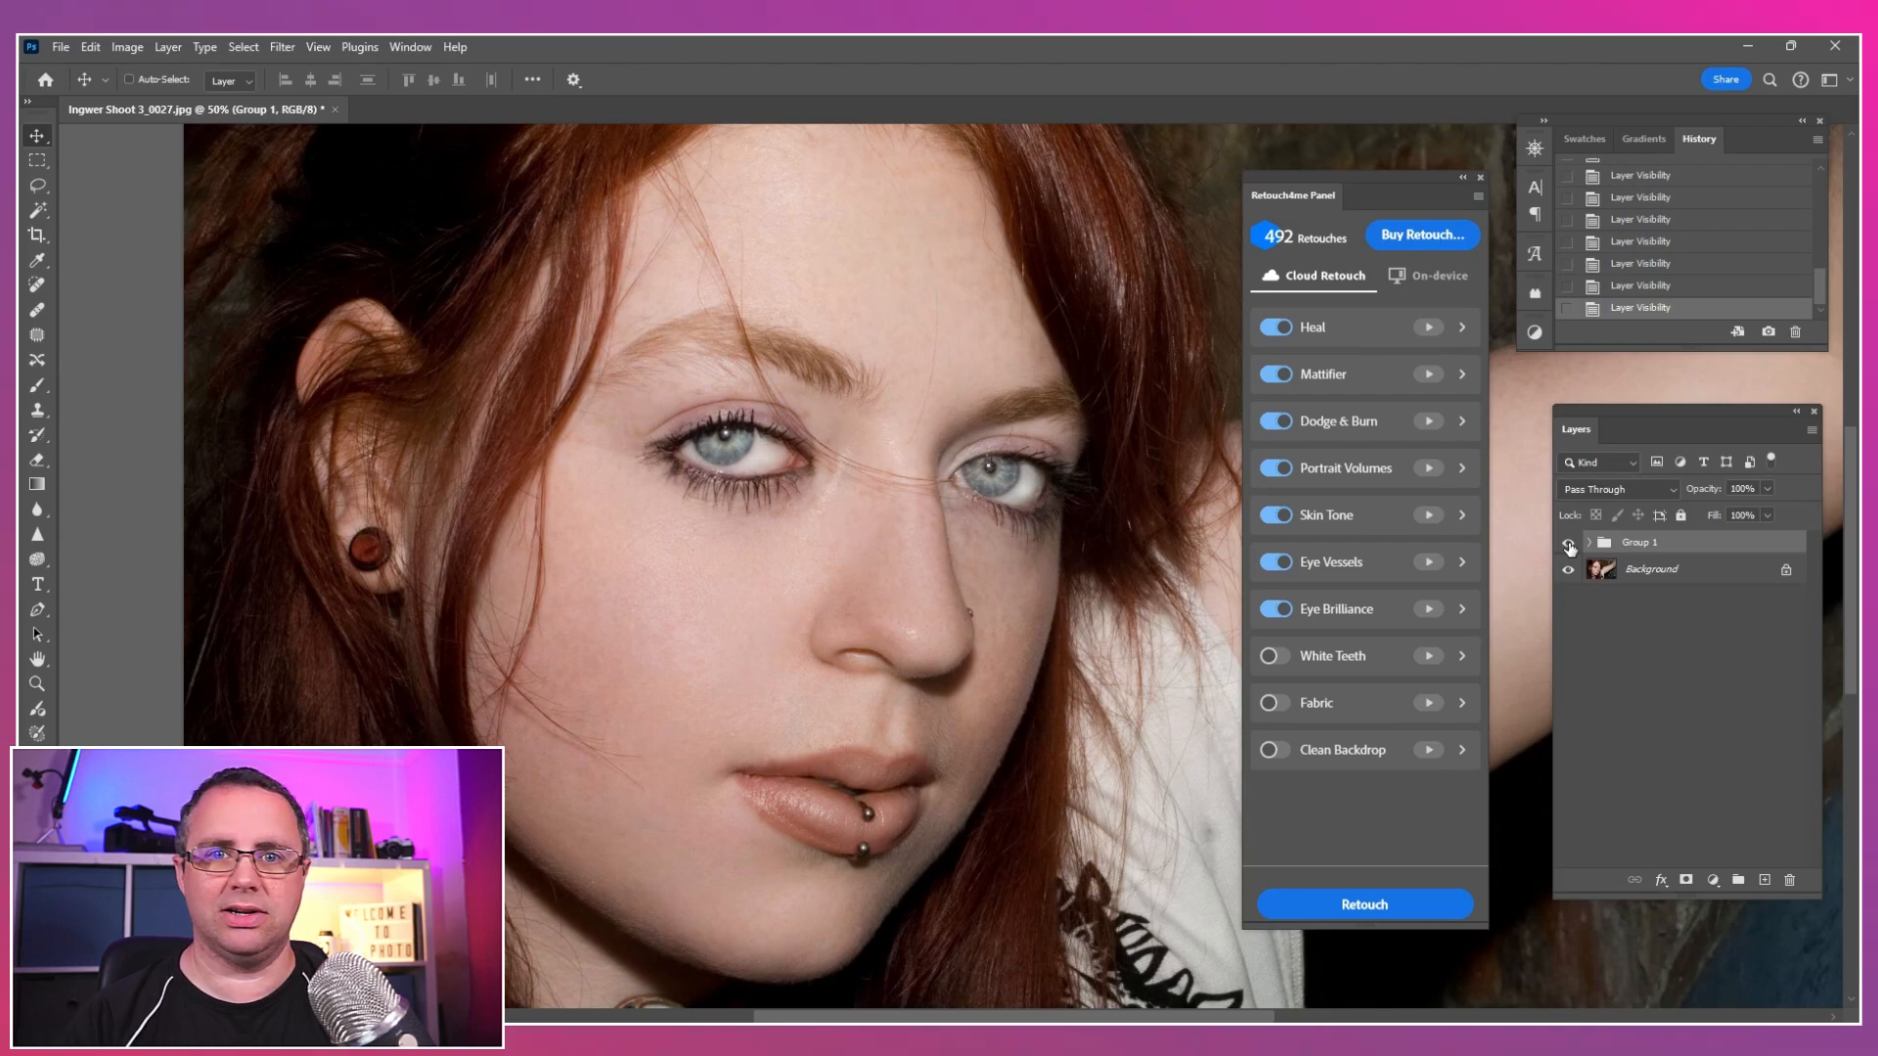
left_click(1568, 545)
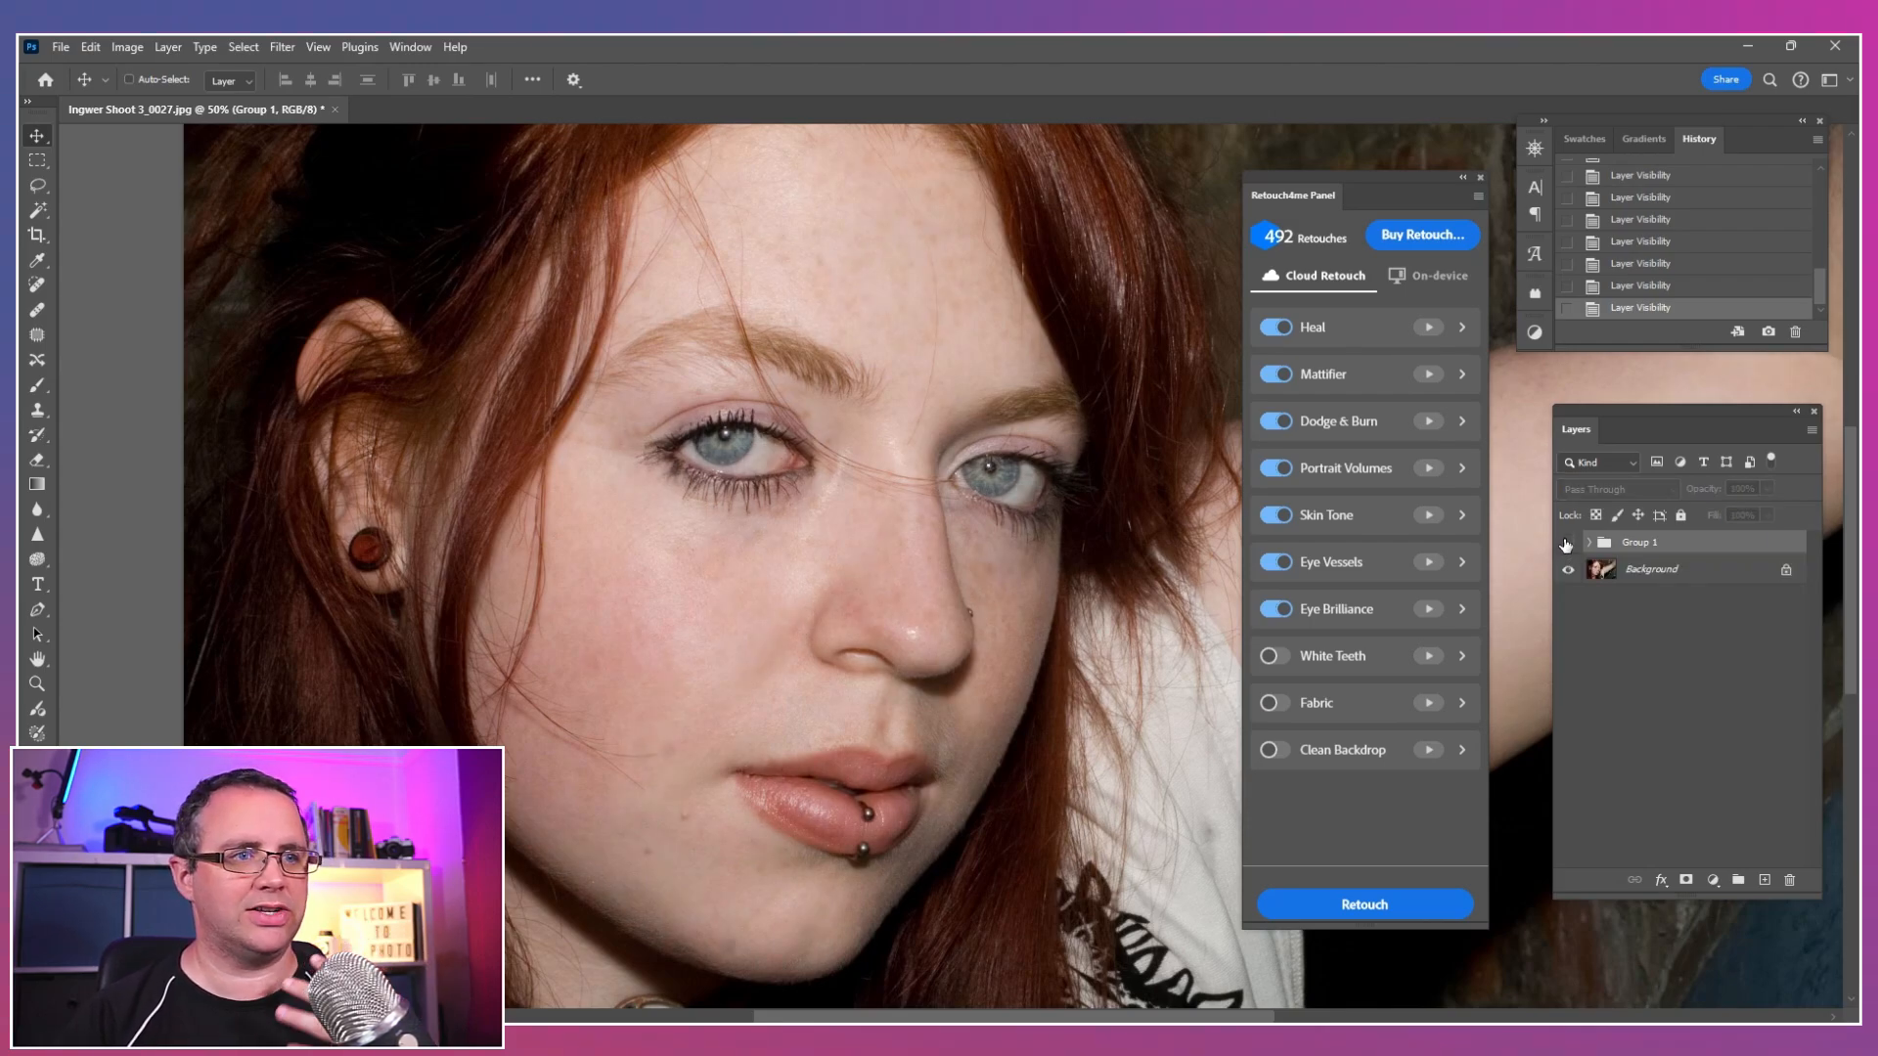
left_click(1569, 543)
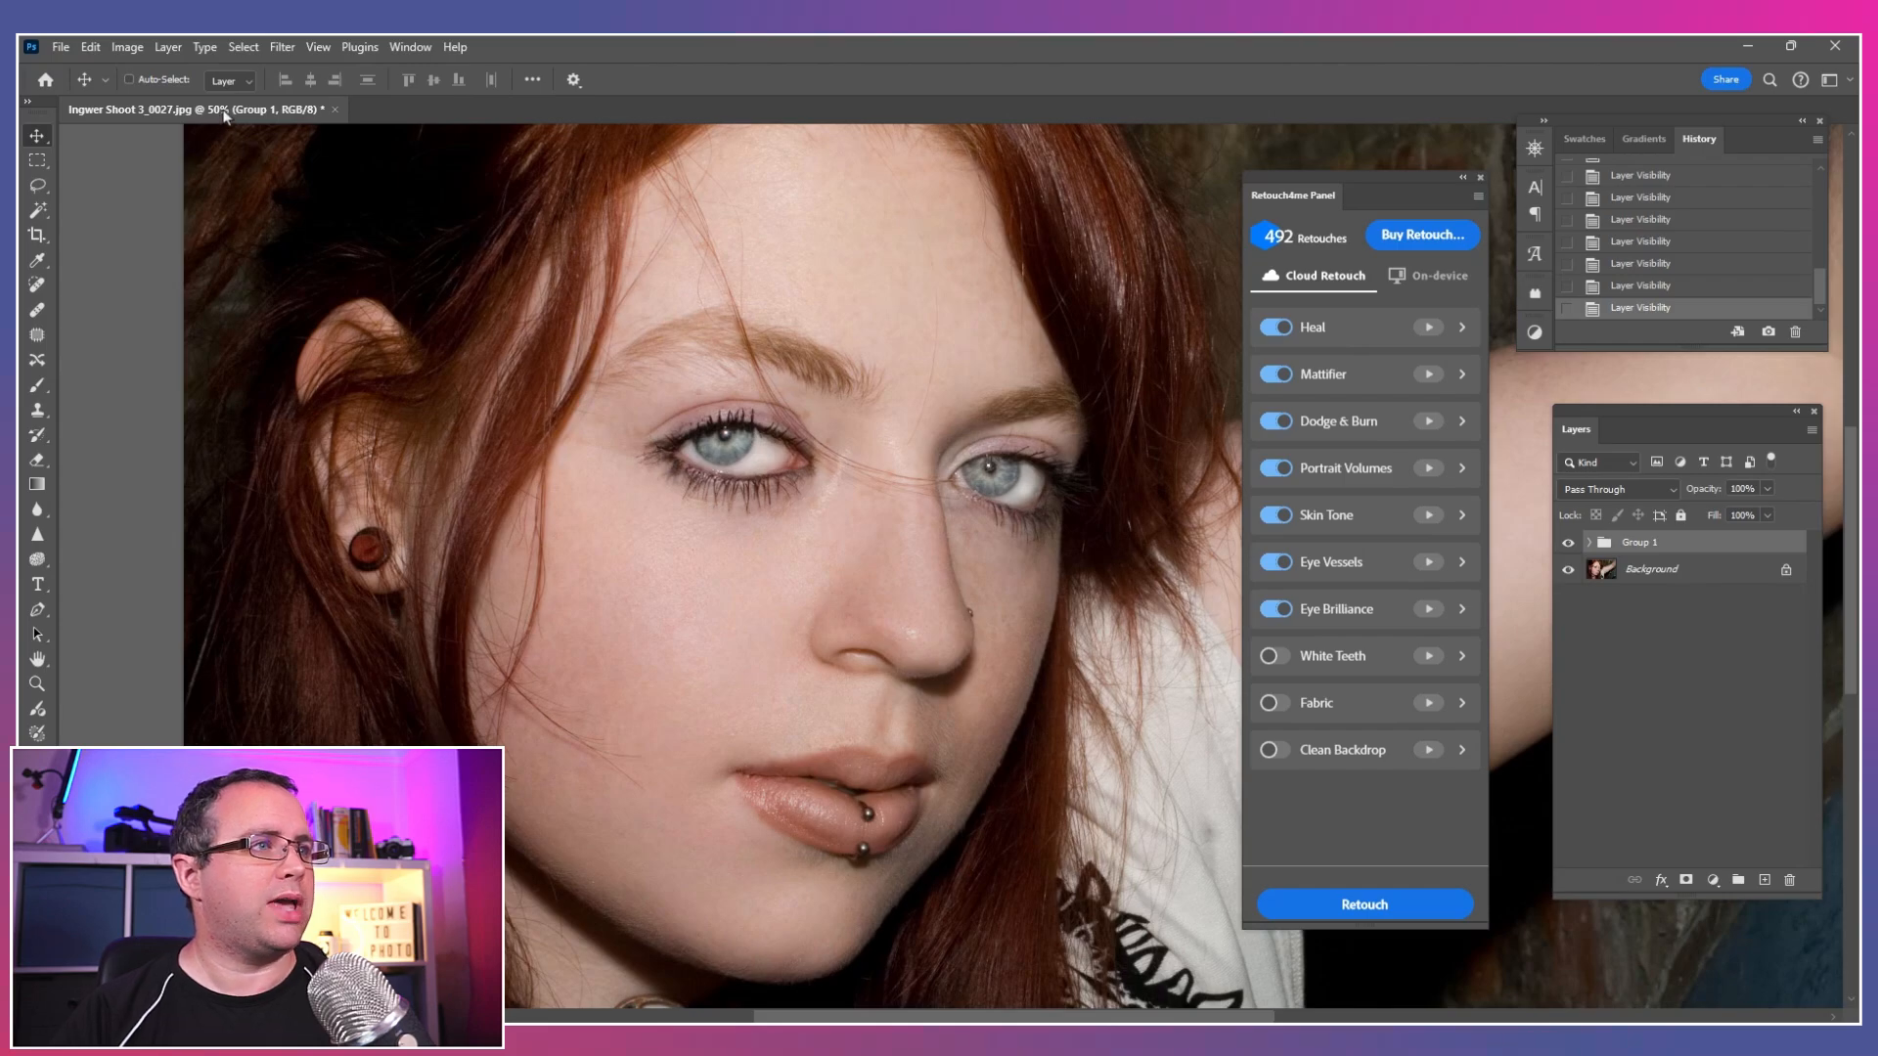
Step: Undock the Ingwer Shoot 3_0027.jpg document into its own window and minimize it
left_click_drag(224, 115, 261, 176)
left_click_drag(1428, 164, 1020, 174)
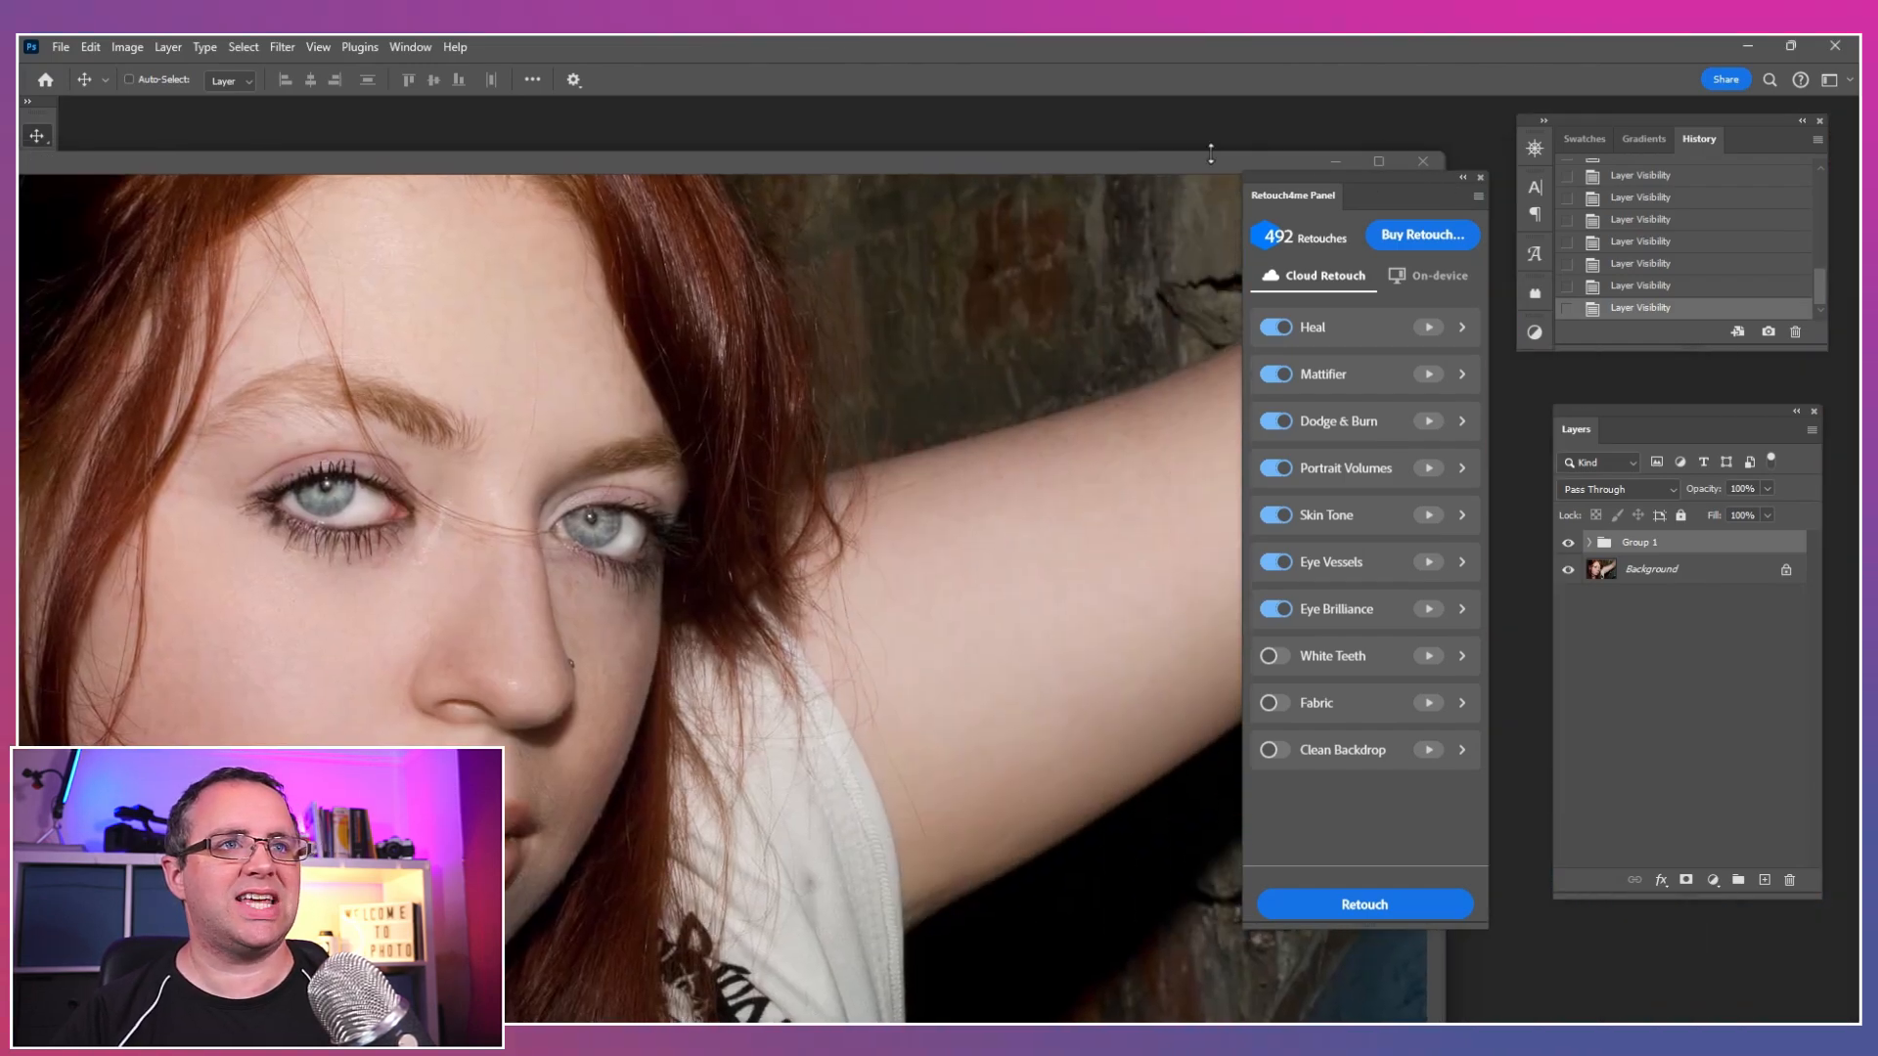
left_click(1335, 161)
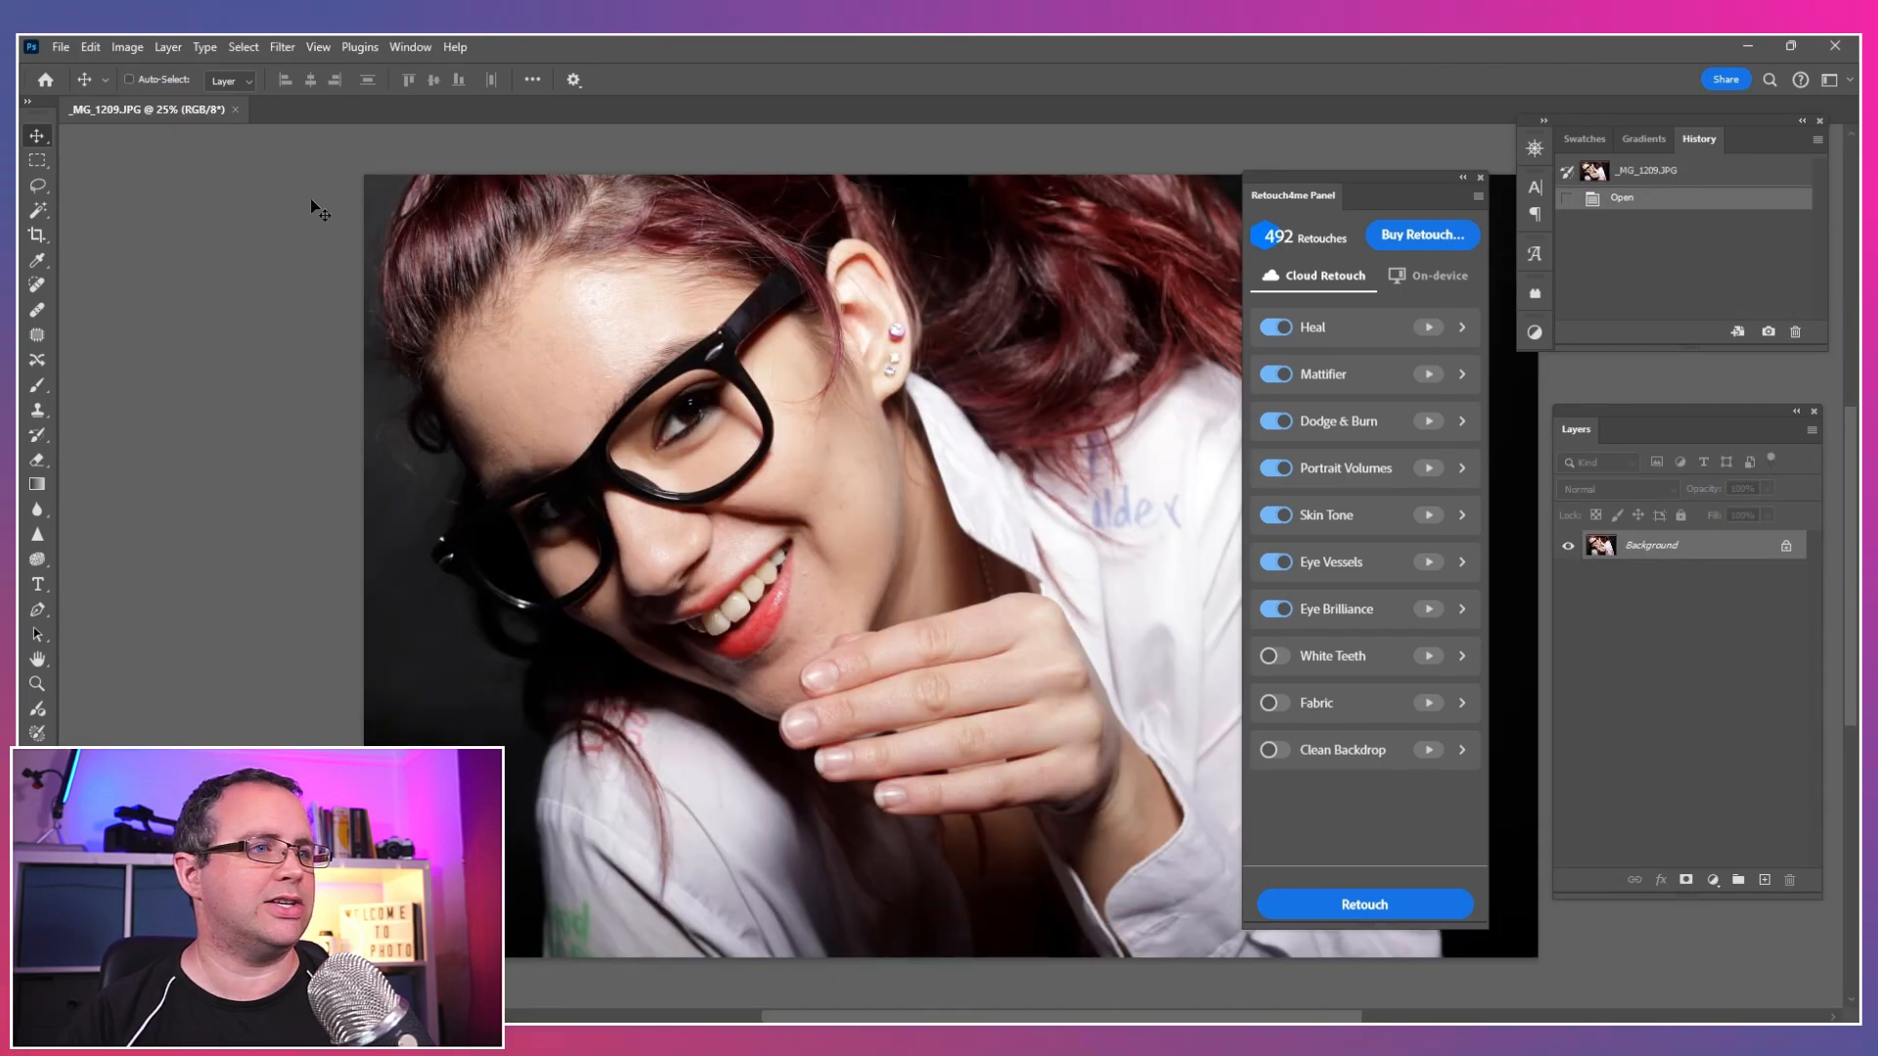
Step: Switch off the Heal, Mattifier, Dodge & Burn, Portrait Volumes, Skin Tone, Eye Vessels and Eye Brilliance retouches for _MG_1209.JPG
left_click_drag(789, 415, 675, 400)
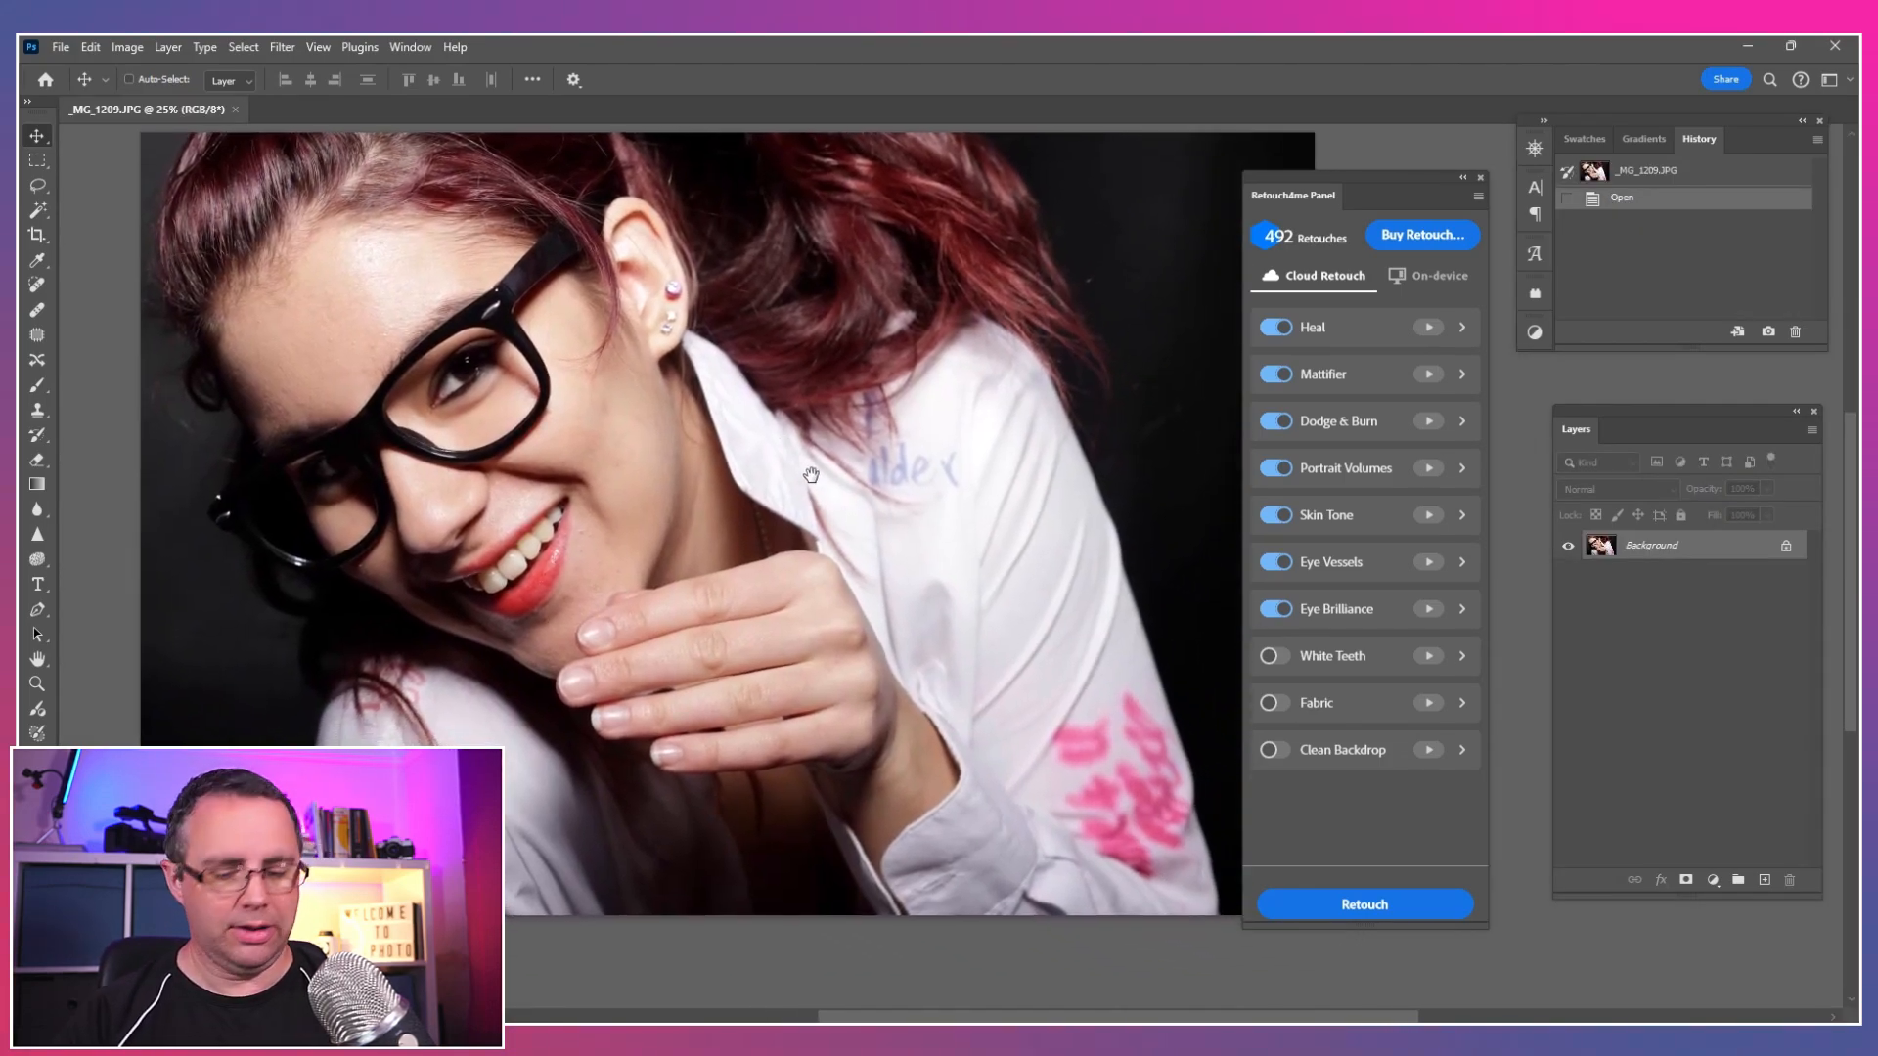
left_click_drag(813, 473, 788, 442)
key("ctrl+plus")
left_click_drag(689, 518, 928, 585)
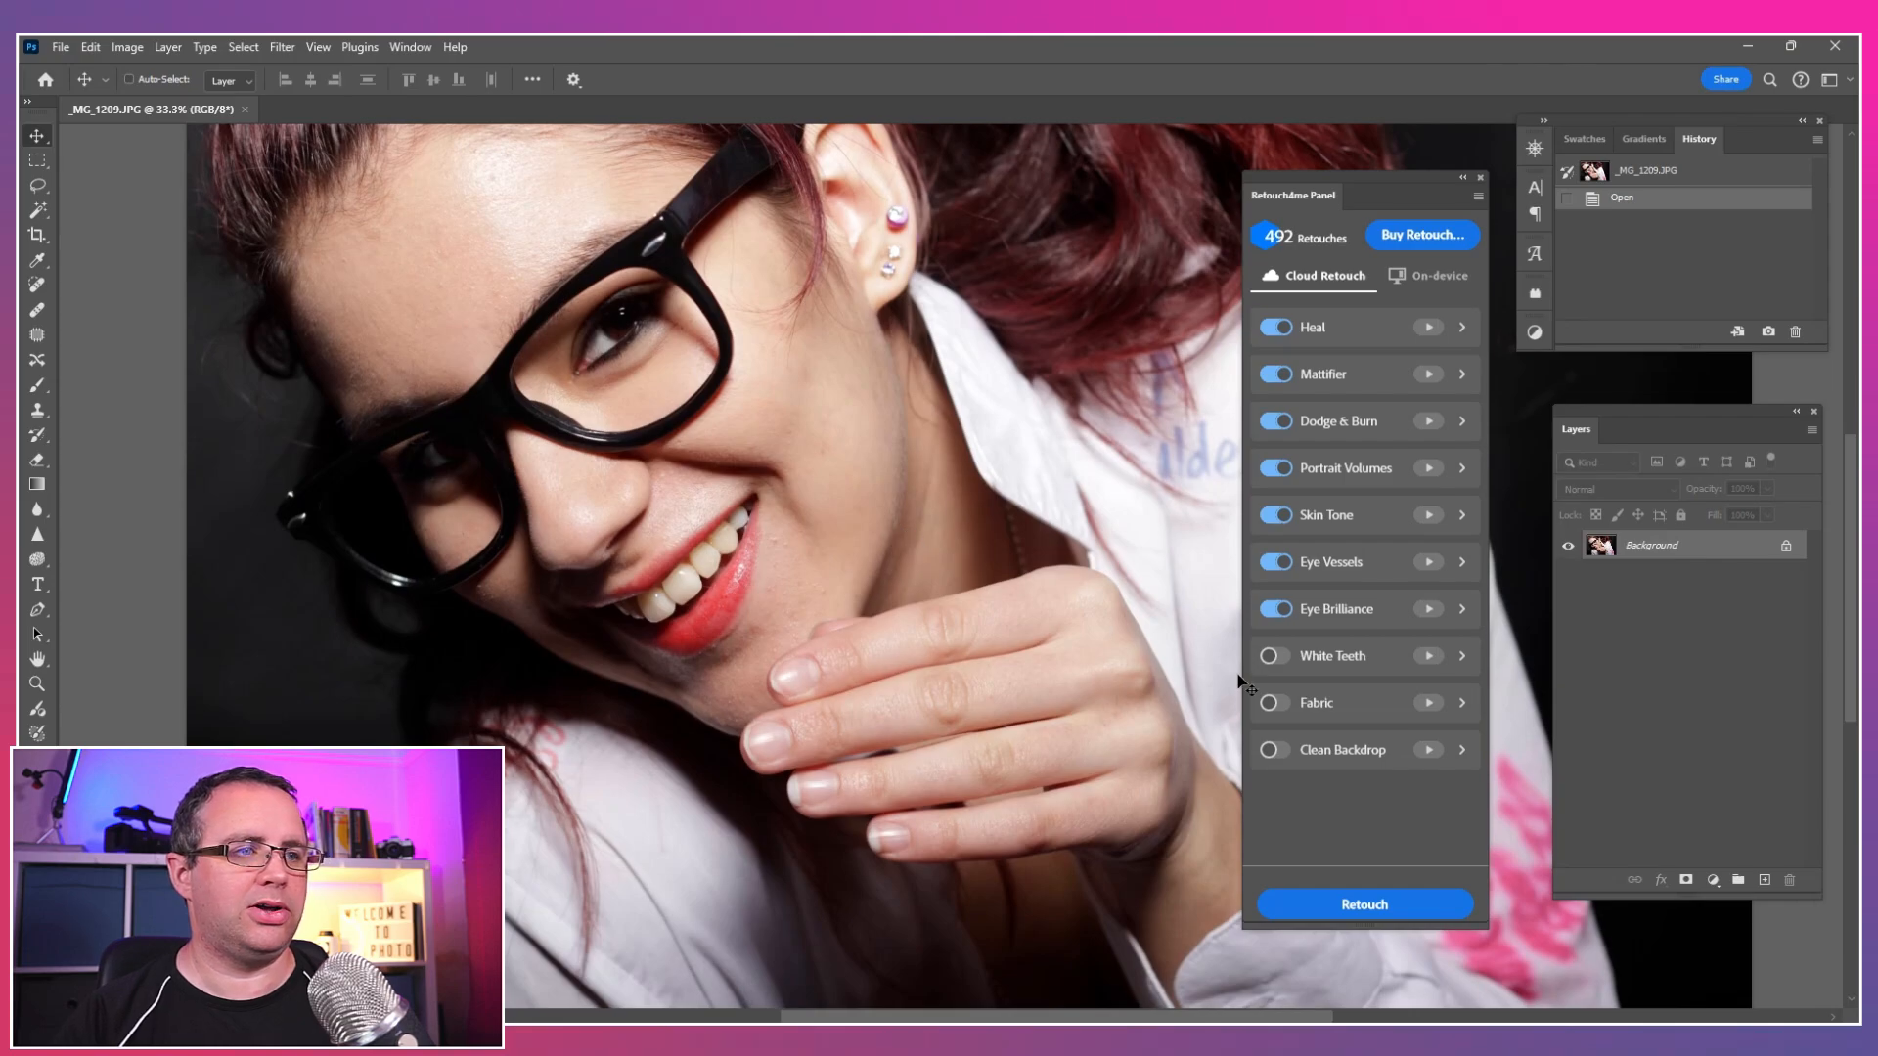
left_click(1274, 608)
left_click(1275, 561)
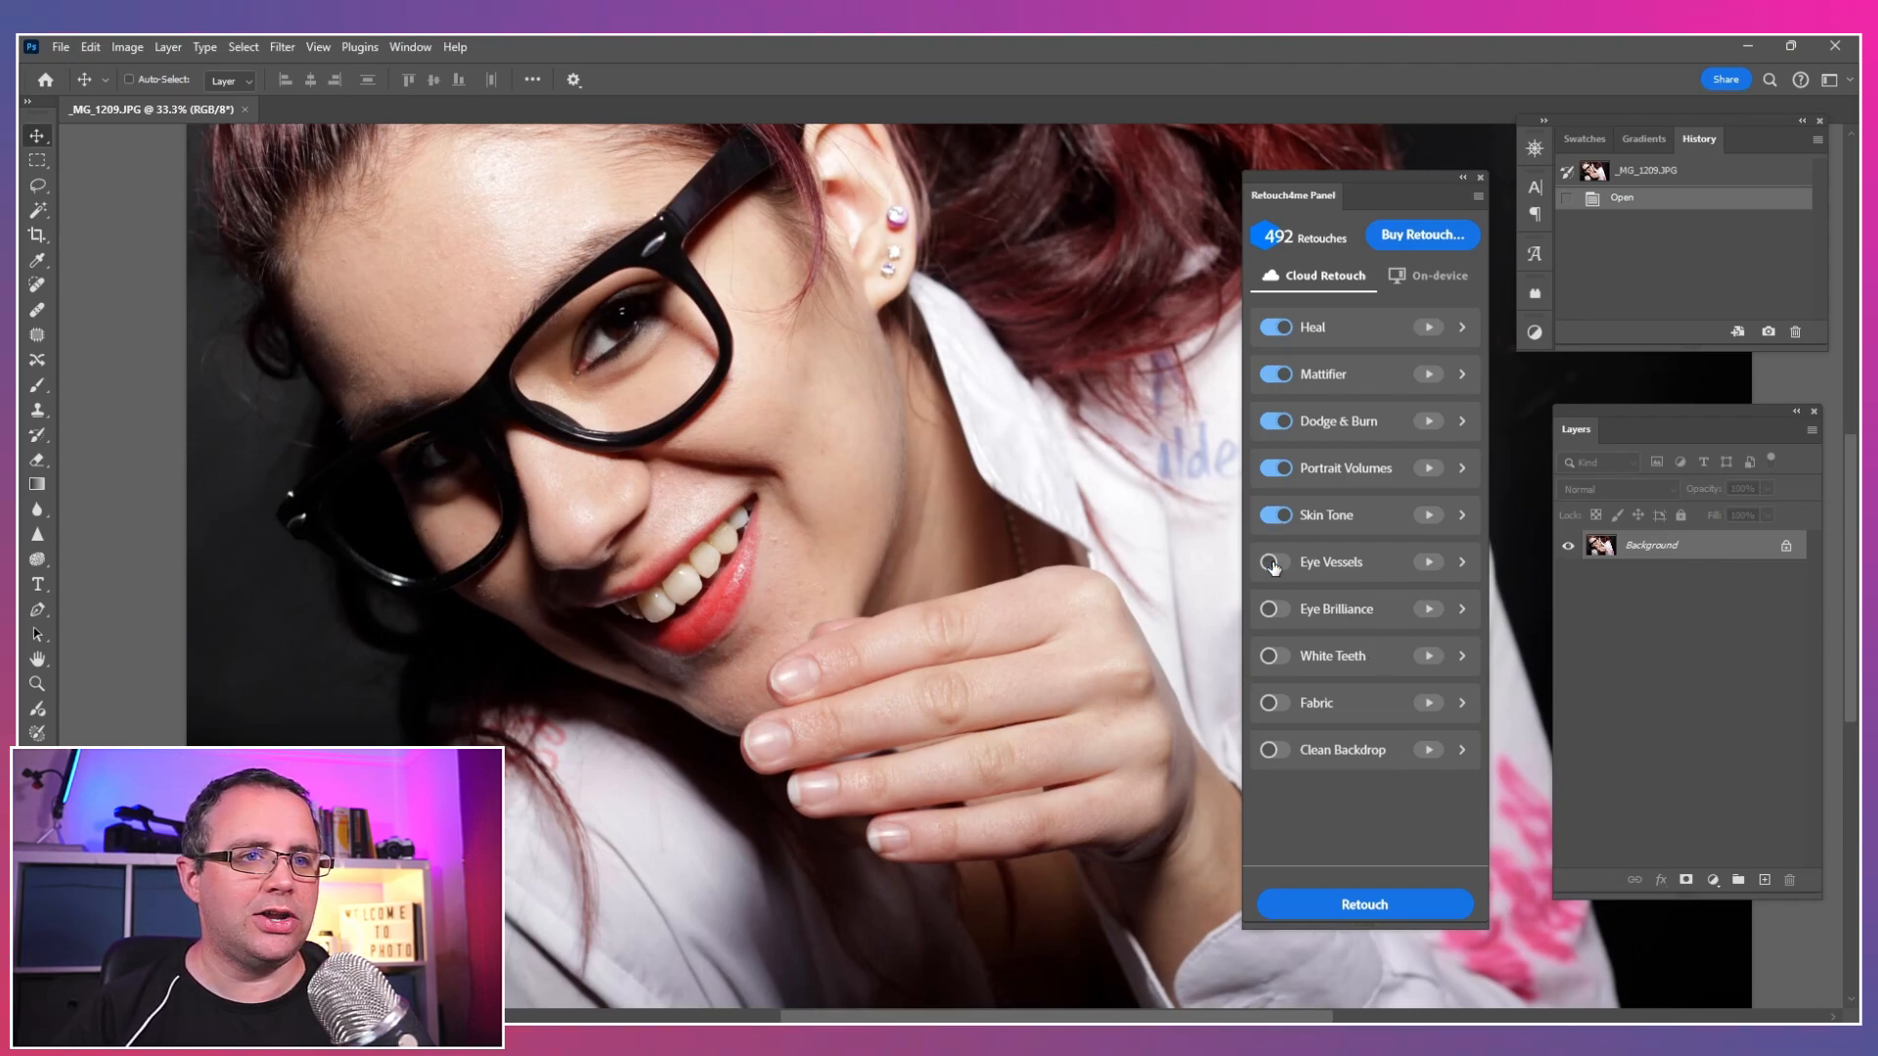
left_click(1274, 515)
left_click(1271, 467)
left_click(1273, 419)
left_click(1273, 374)
left_click(1269, 326)
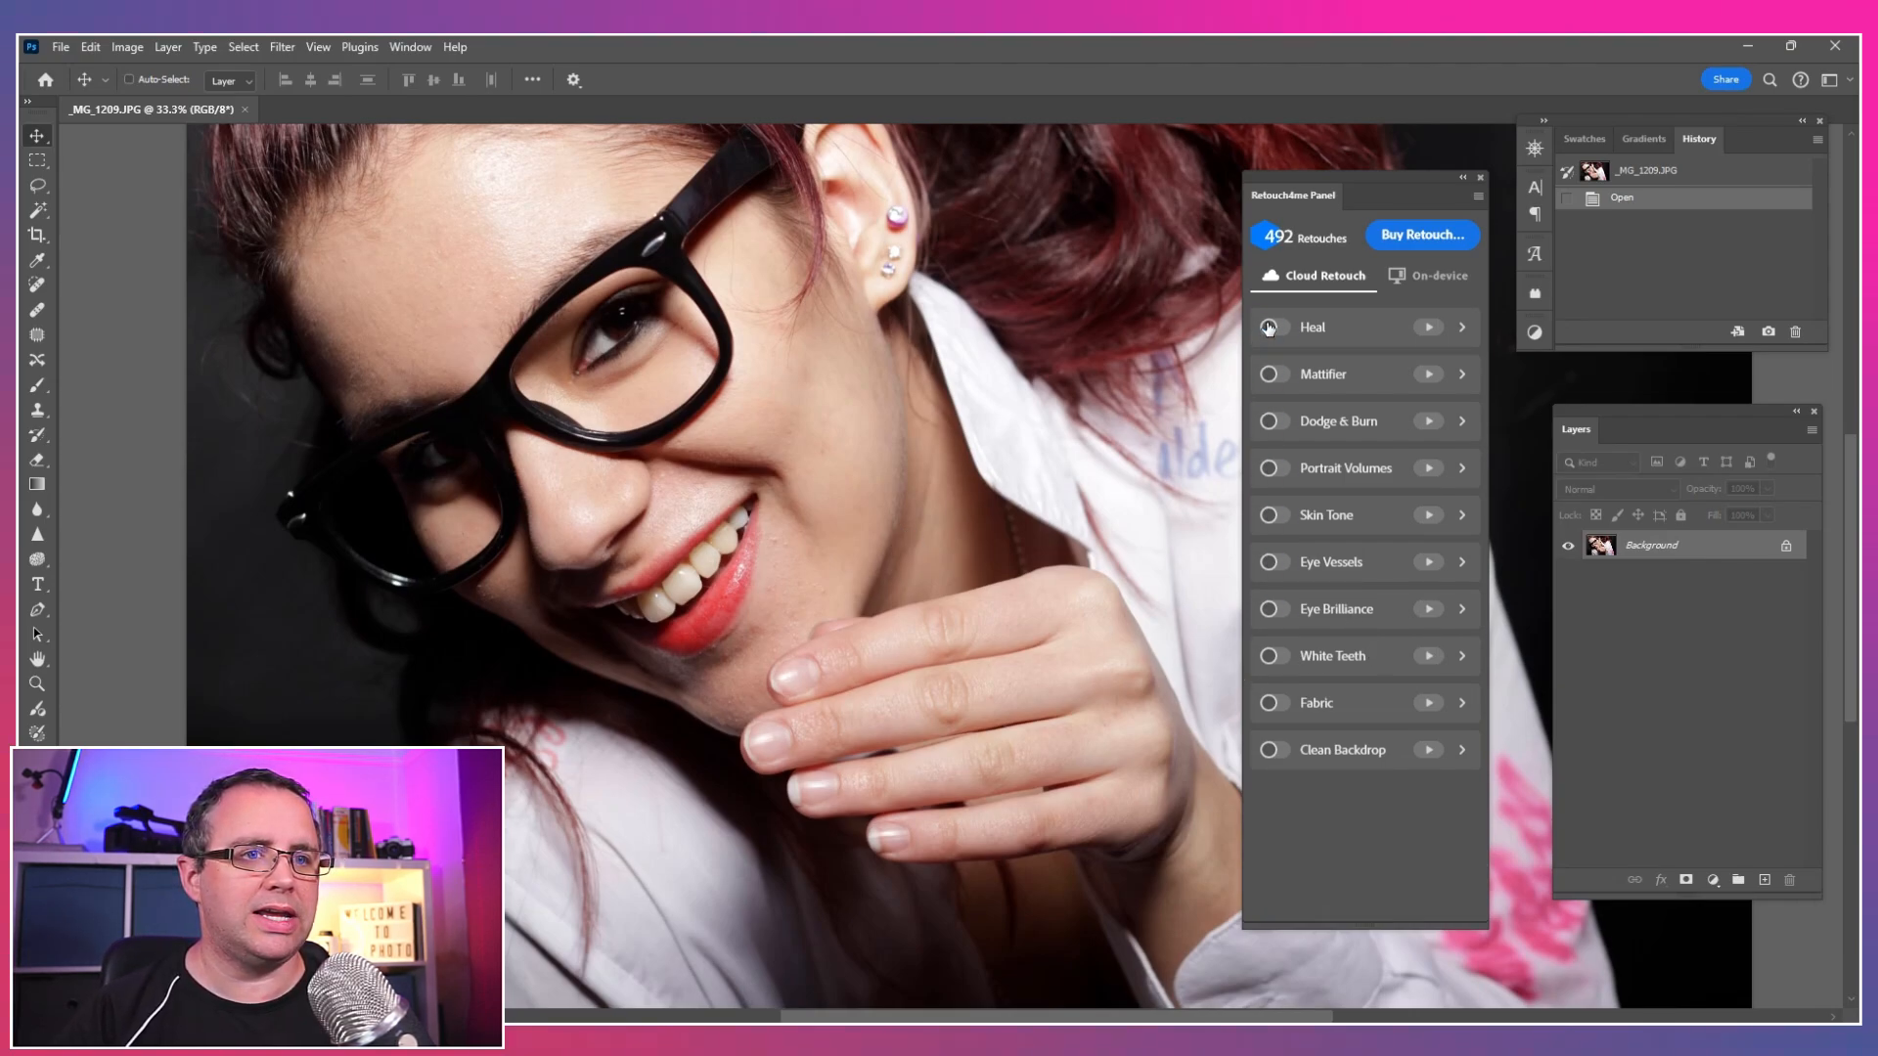
Step: Run only the White Teeth cloud retouch on the smiling portrait, and switch White Teeth off again in the retouch list
left_click(1275, 657)
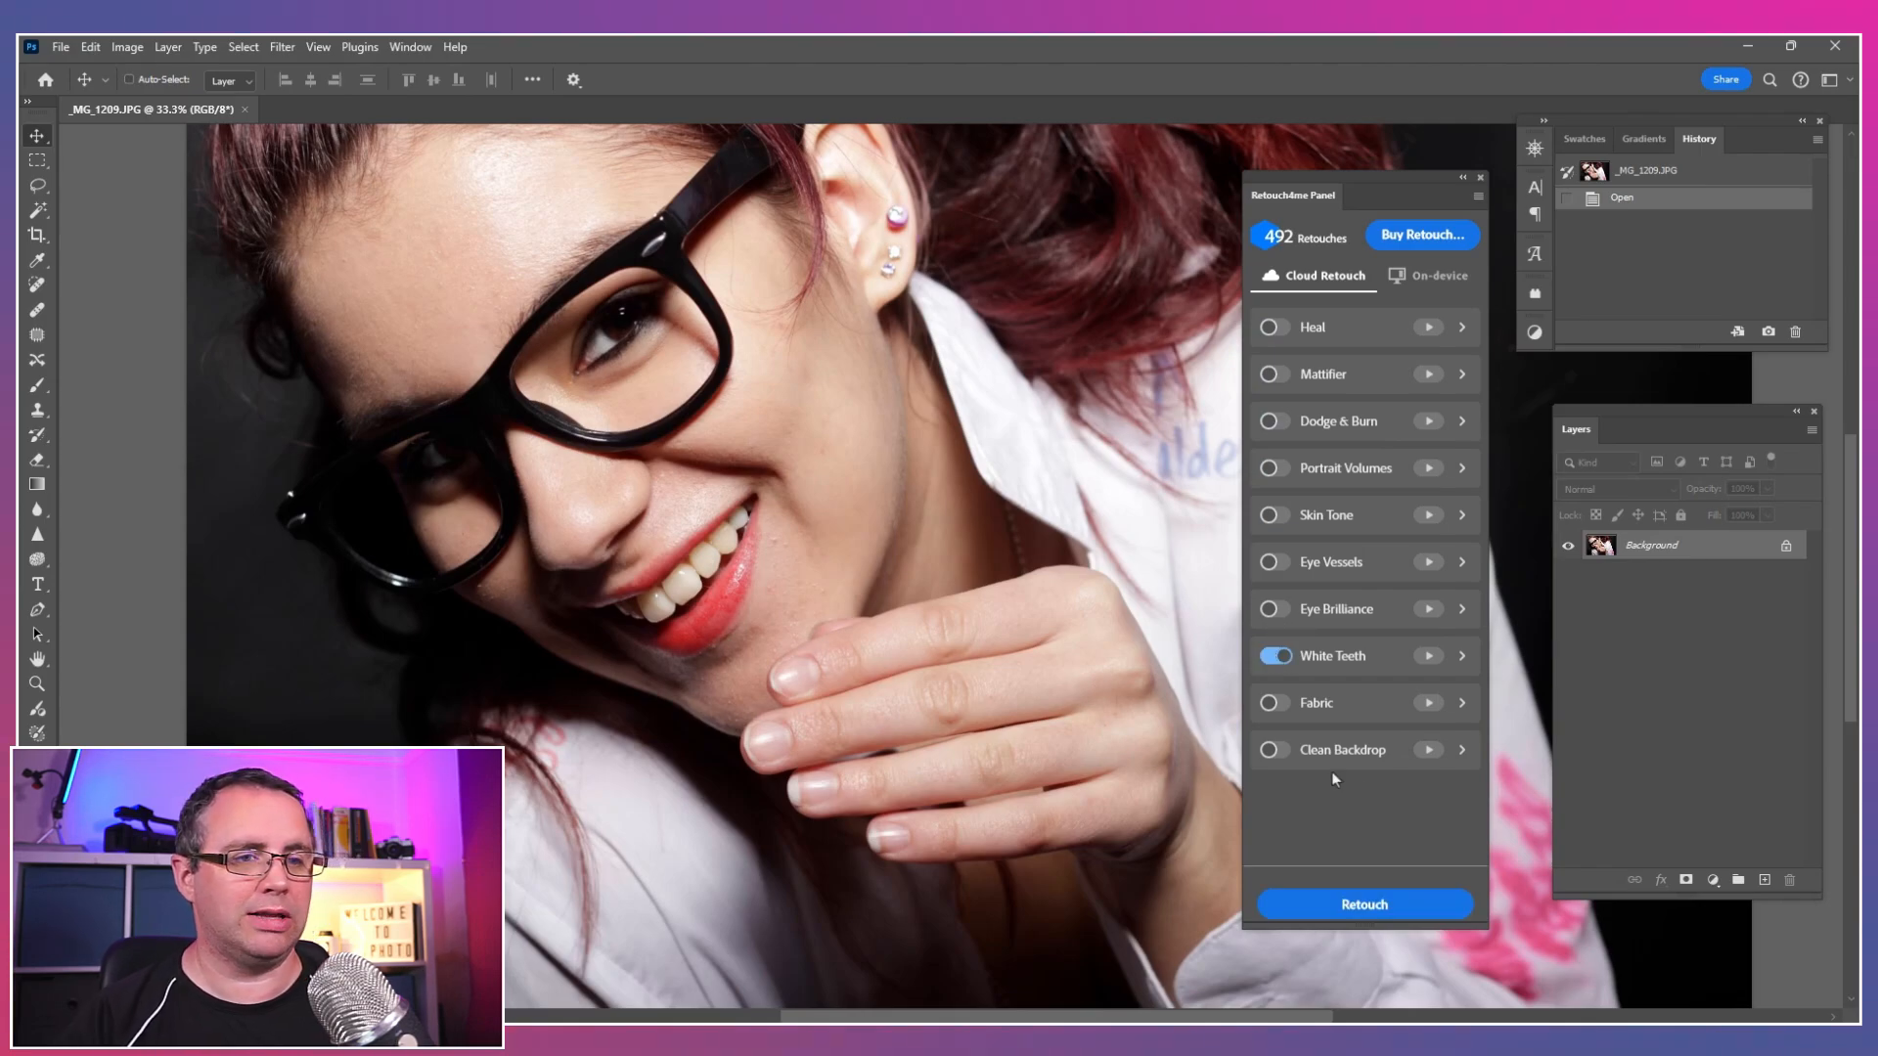
left_click(1359, 908)
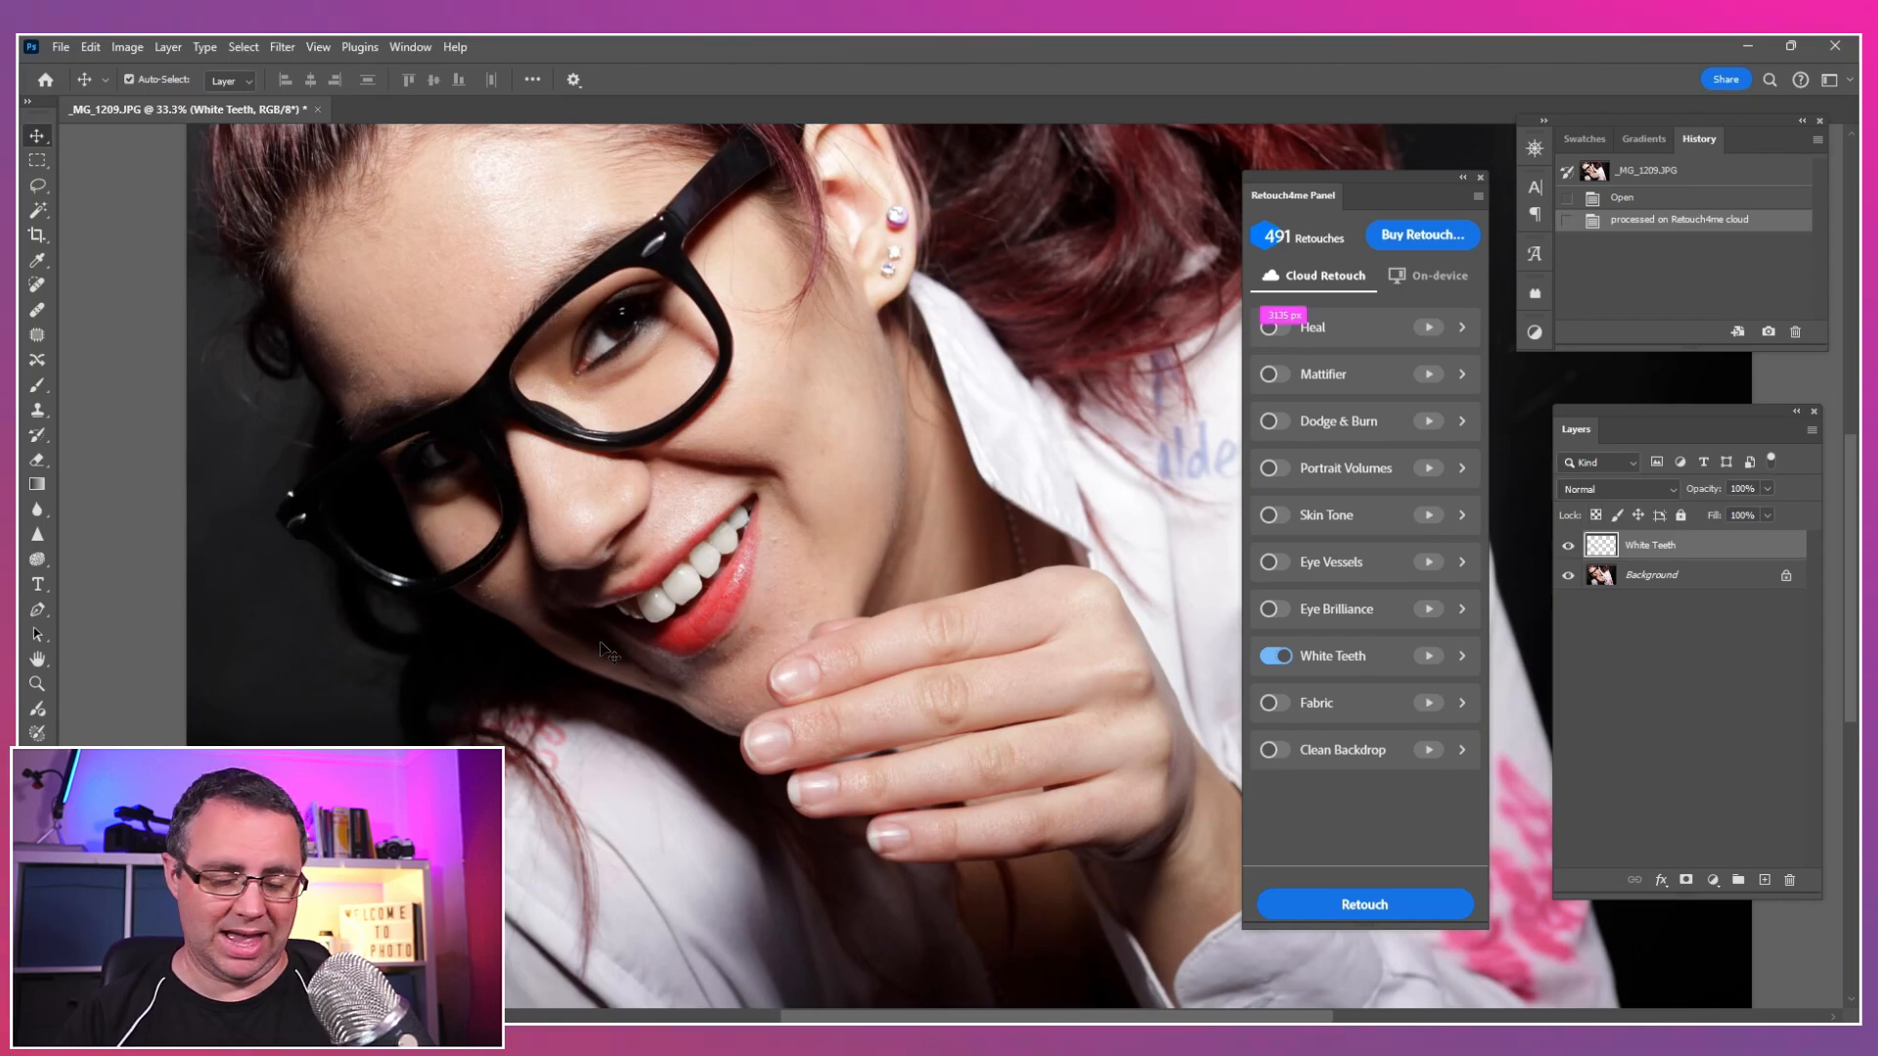
key("ctrl+plus")
left_click_drag(517, 691, 848, 645)
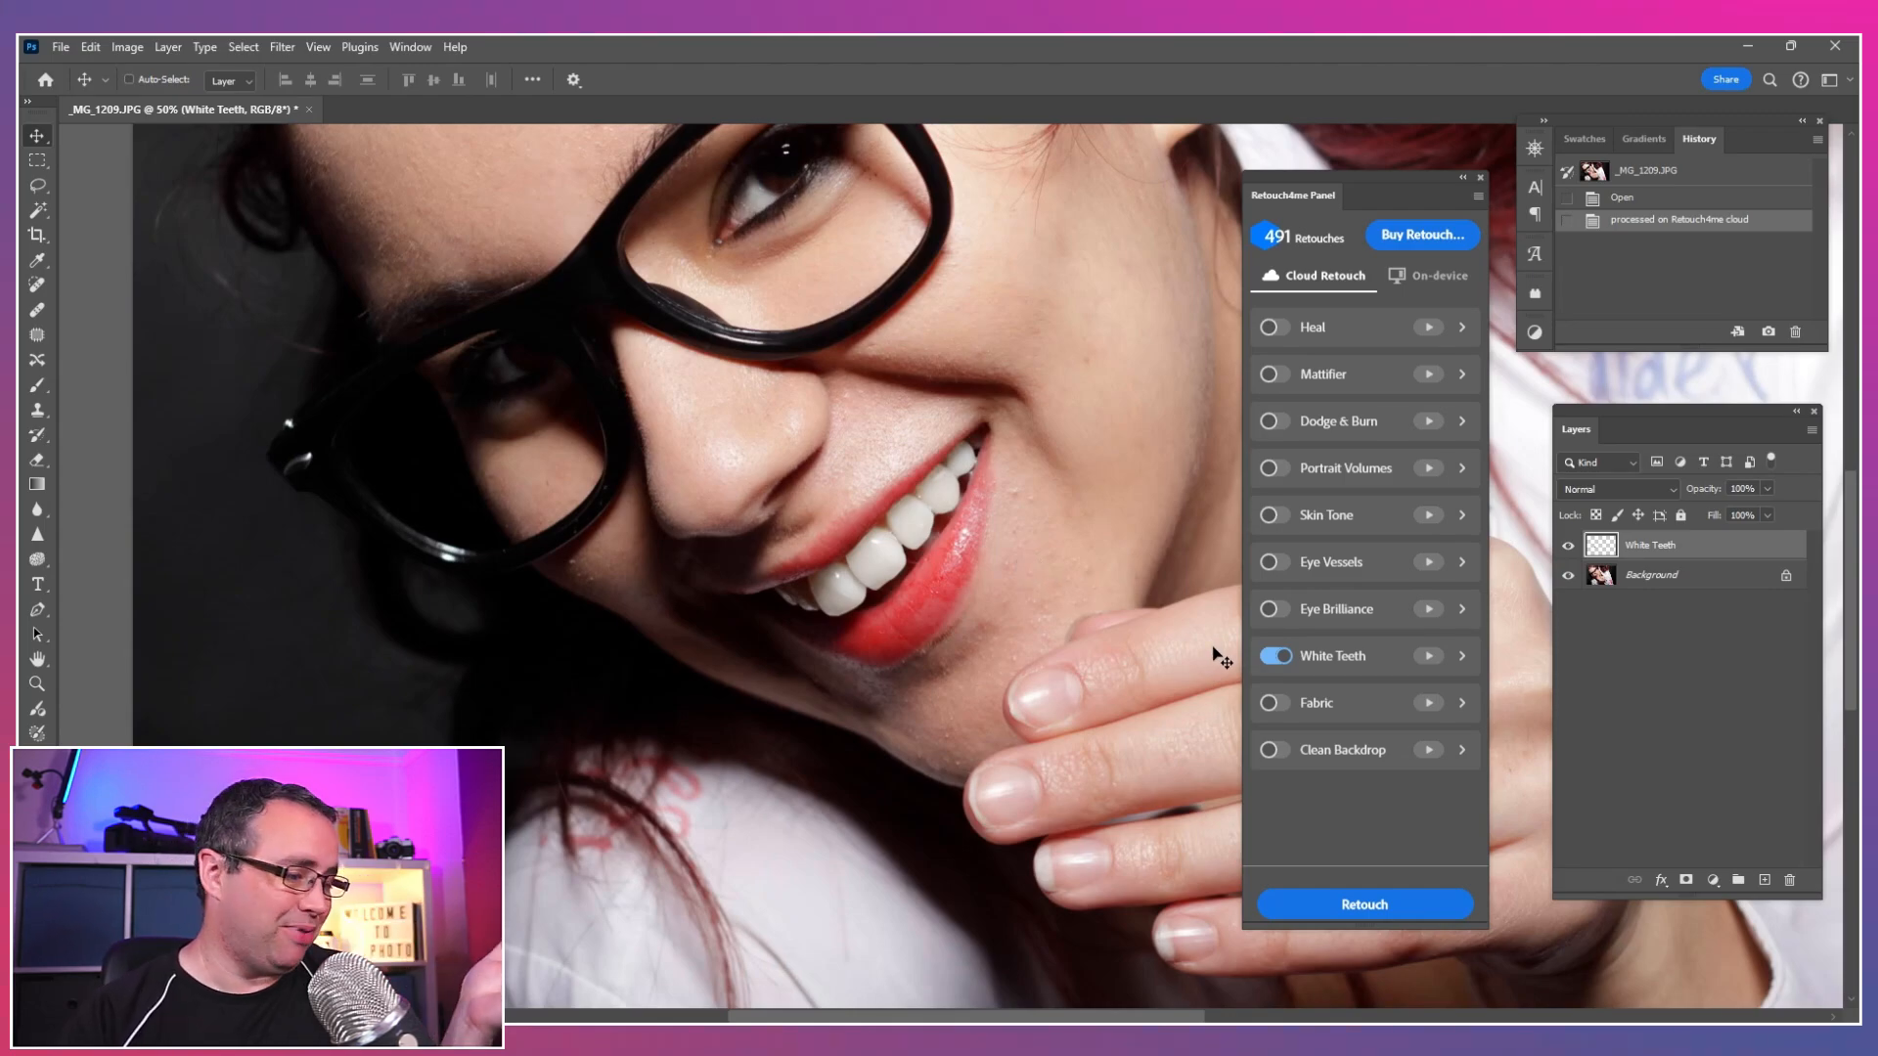
left_click(1273, 657)
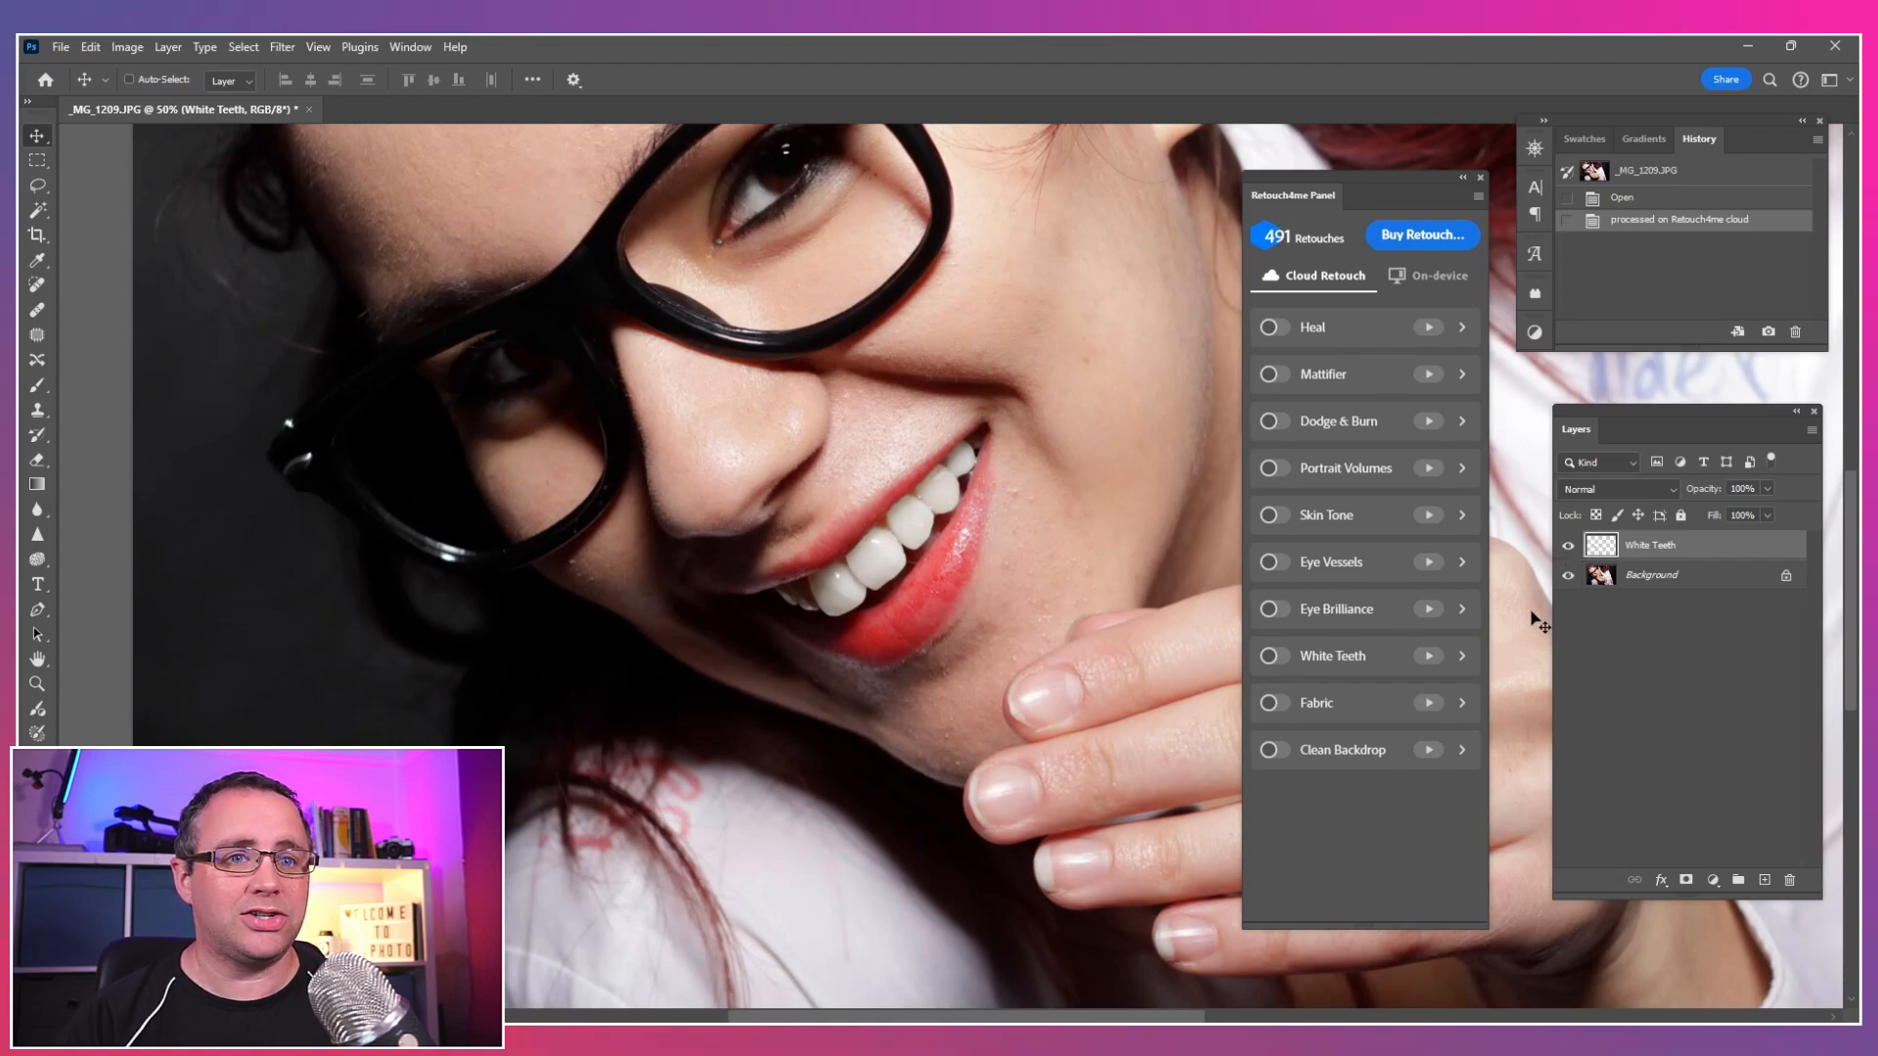
Step: Compare the teeth with the White Teeth layer hidden and shown, and try its opacity slider, returning it to 100%
left_click(1568, 546)
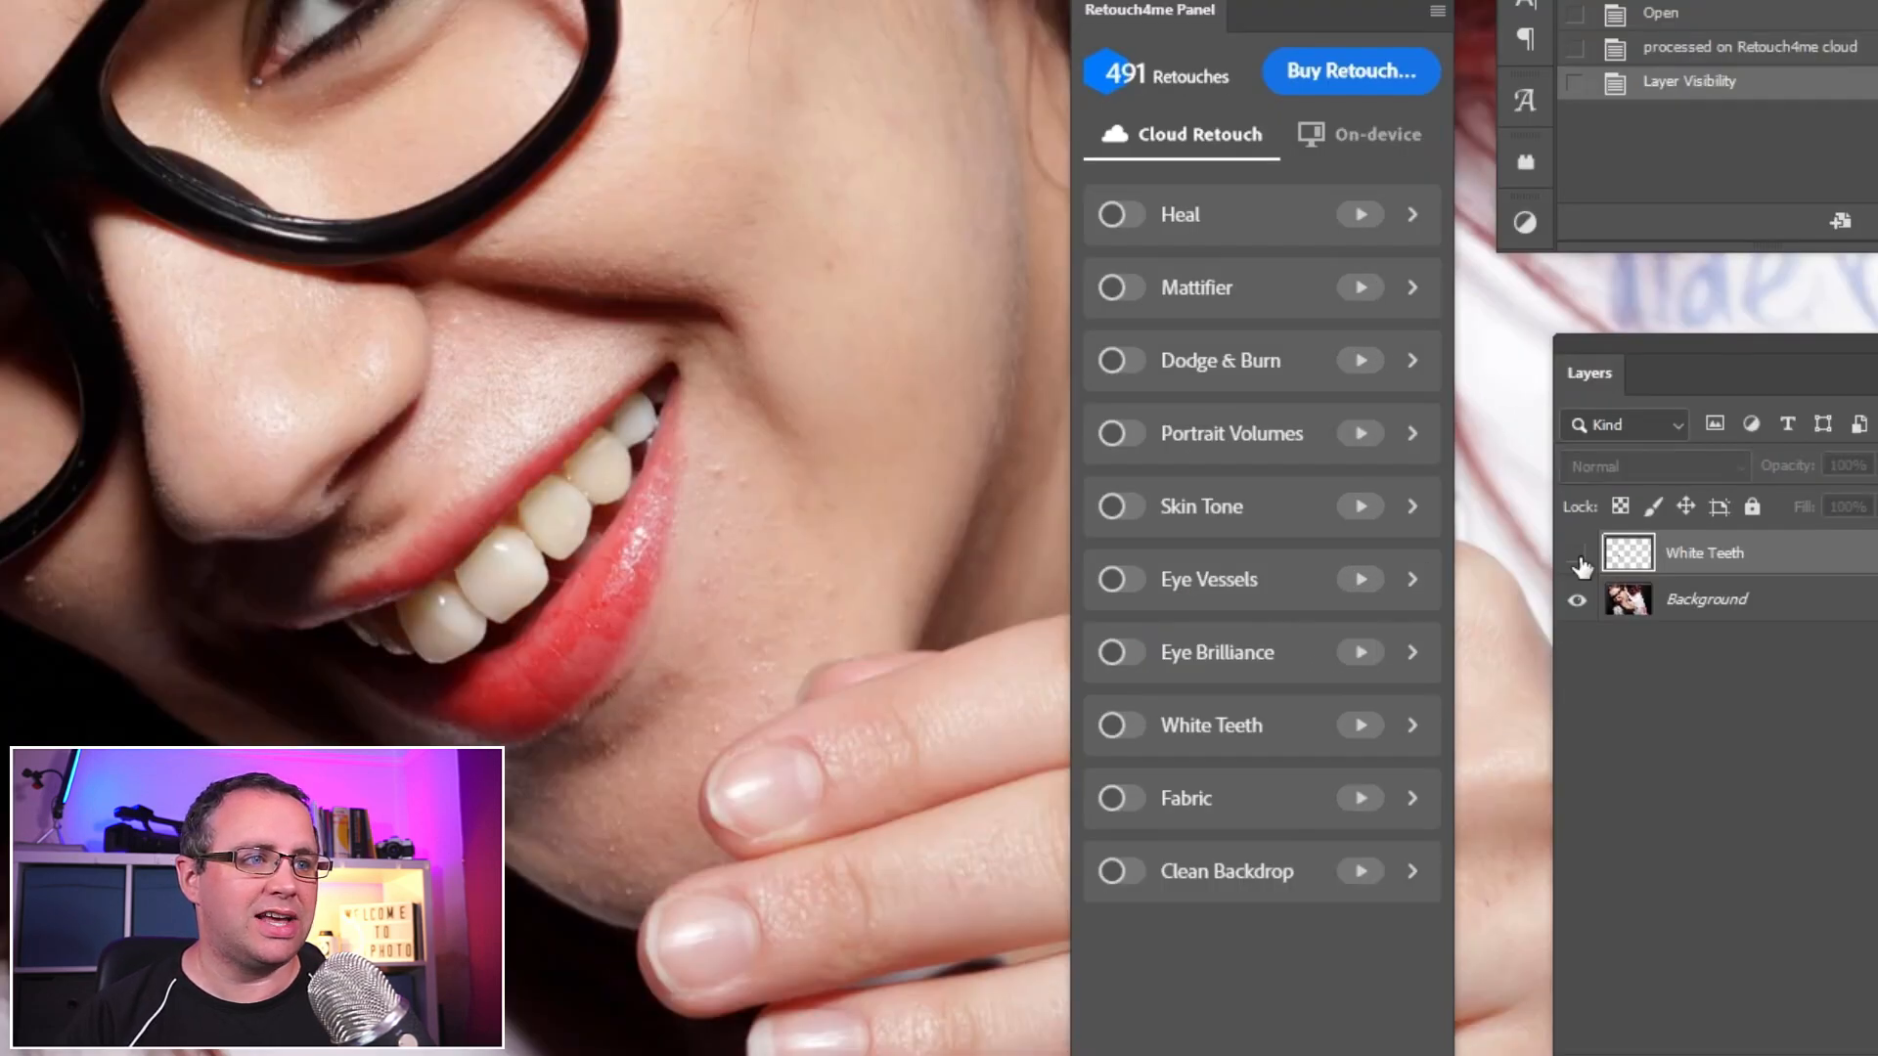
left_click(1578, 559)
left_click(1578, 556)
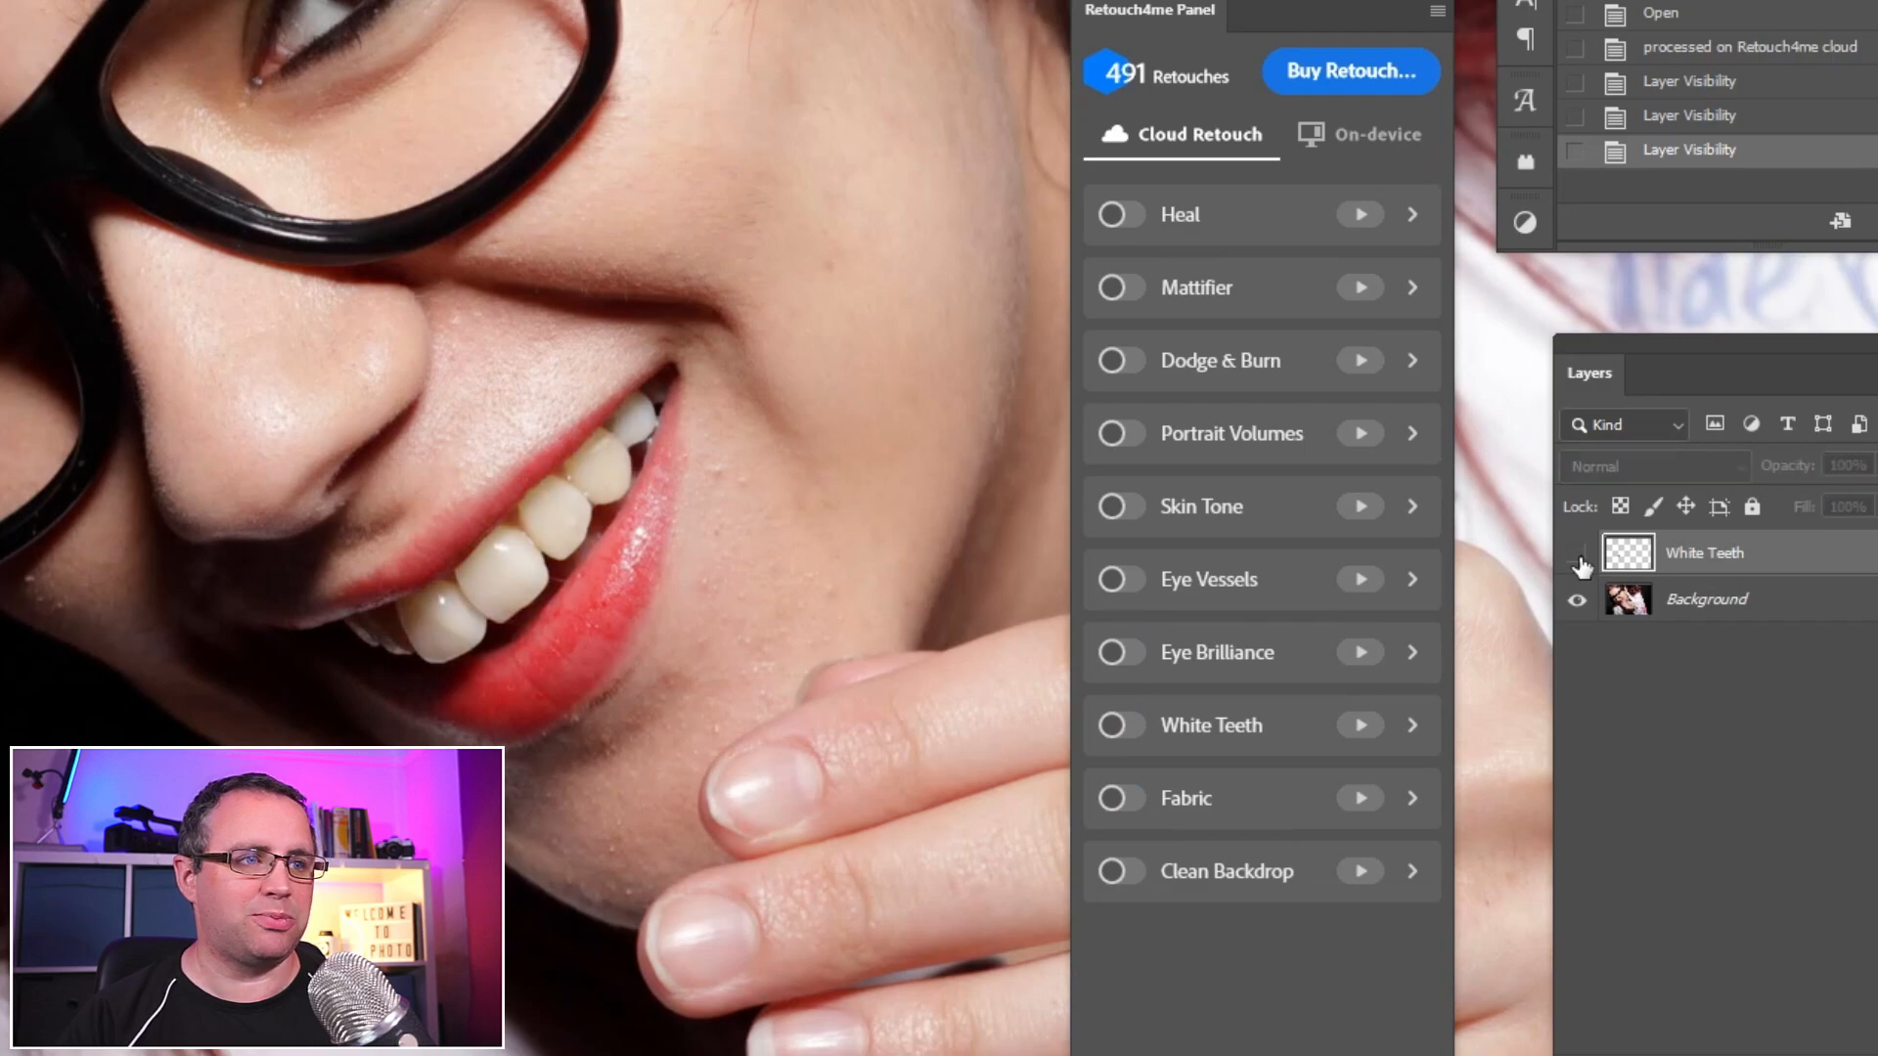
left_click(1578, 555)
left_click(1871, 466)
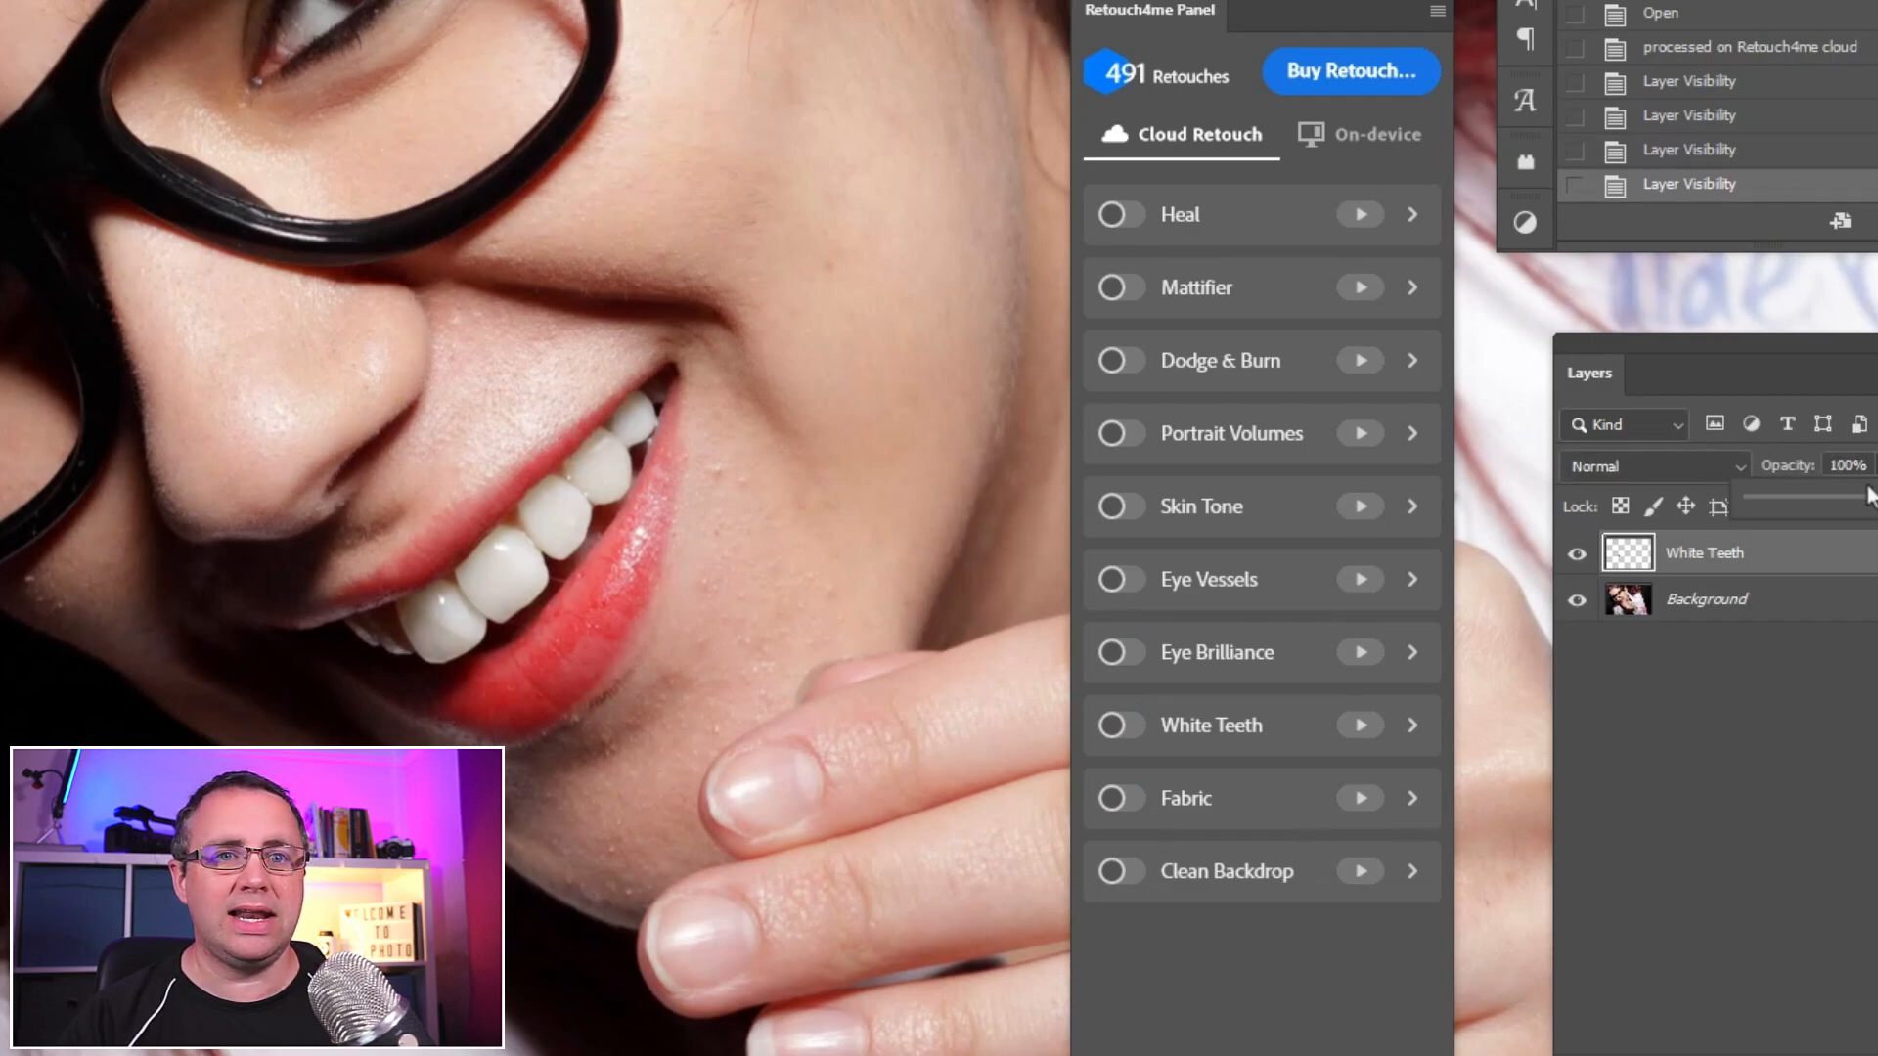
left_click_drag(1825, 502, 1822, 503)
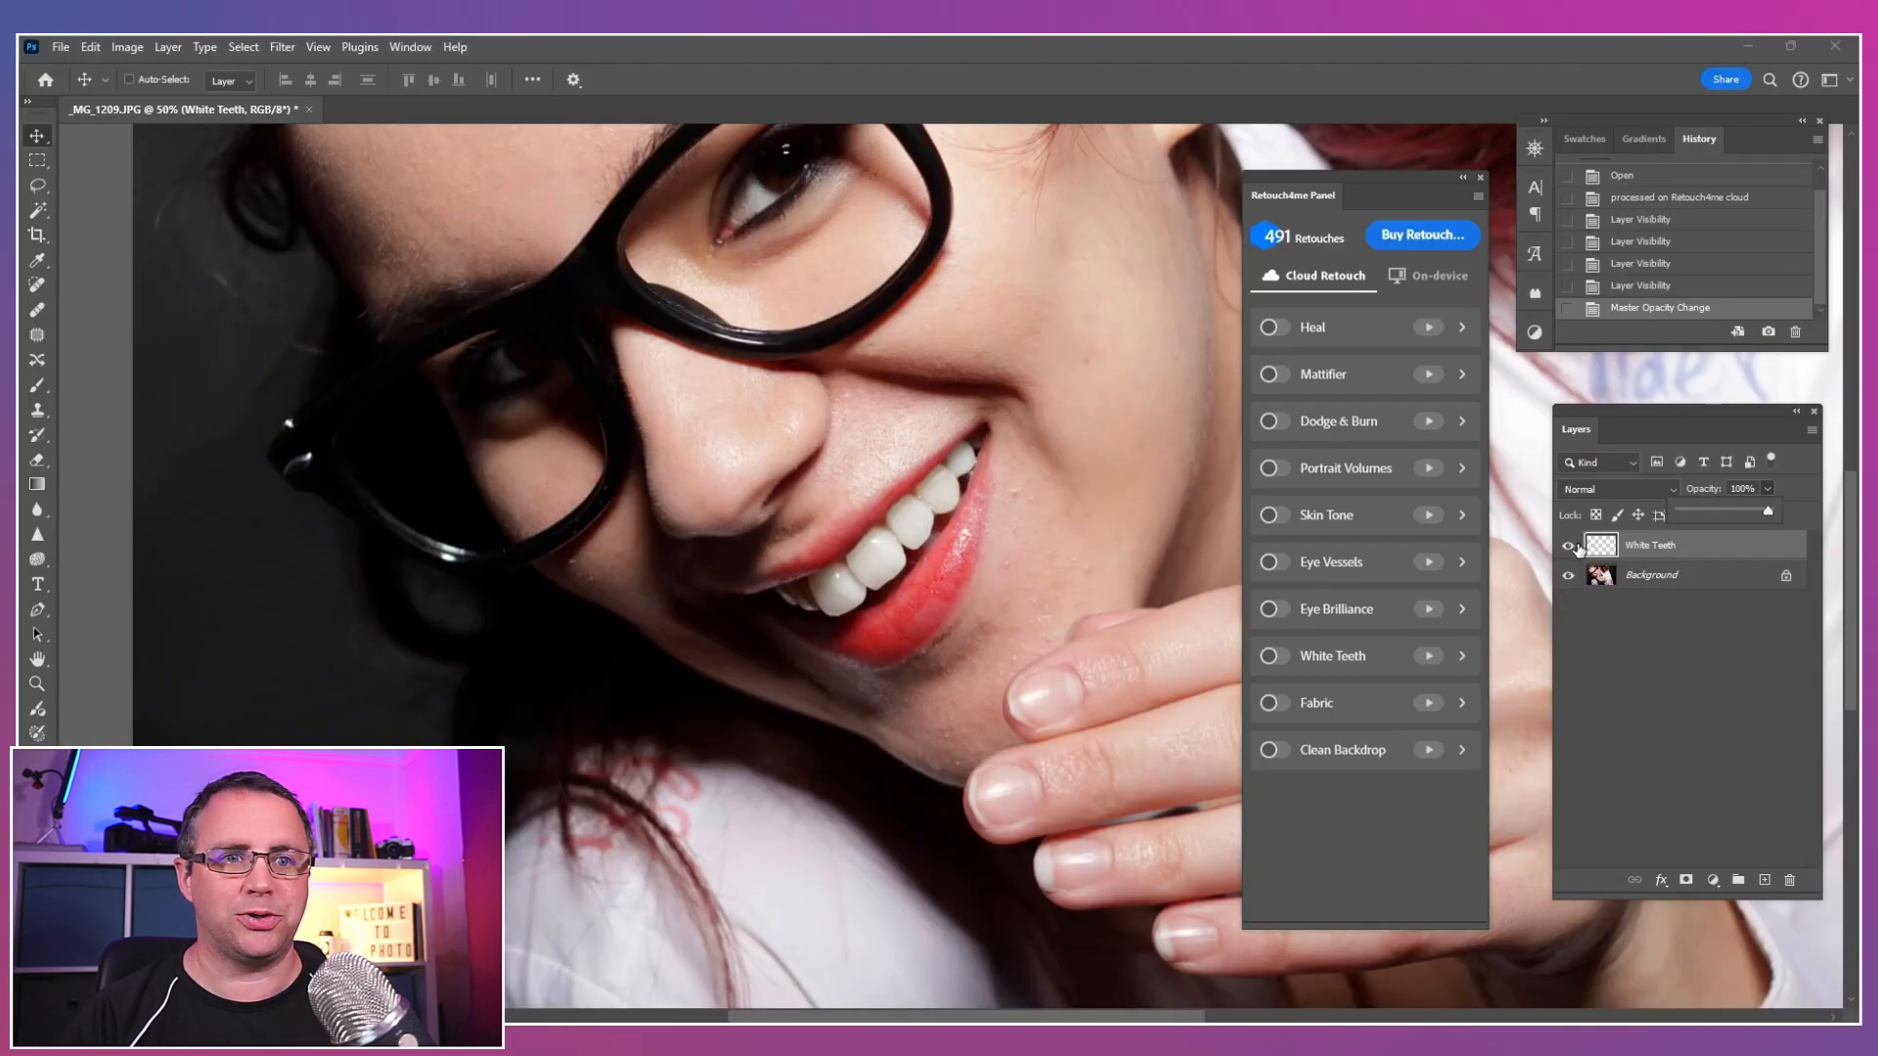
Step: Compare the smile with the White Teeth layer hidden and shown, first at 50% and again at 33.3% magnification
left_click(1586, 557)
left_click(1569, 547)
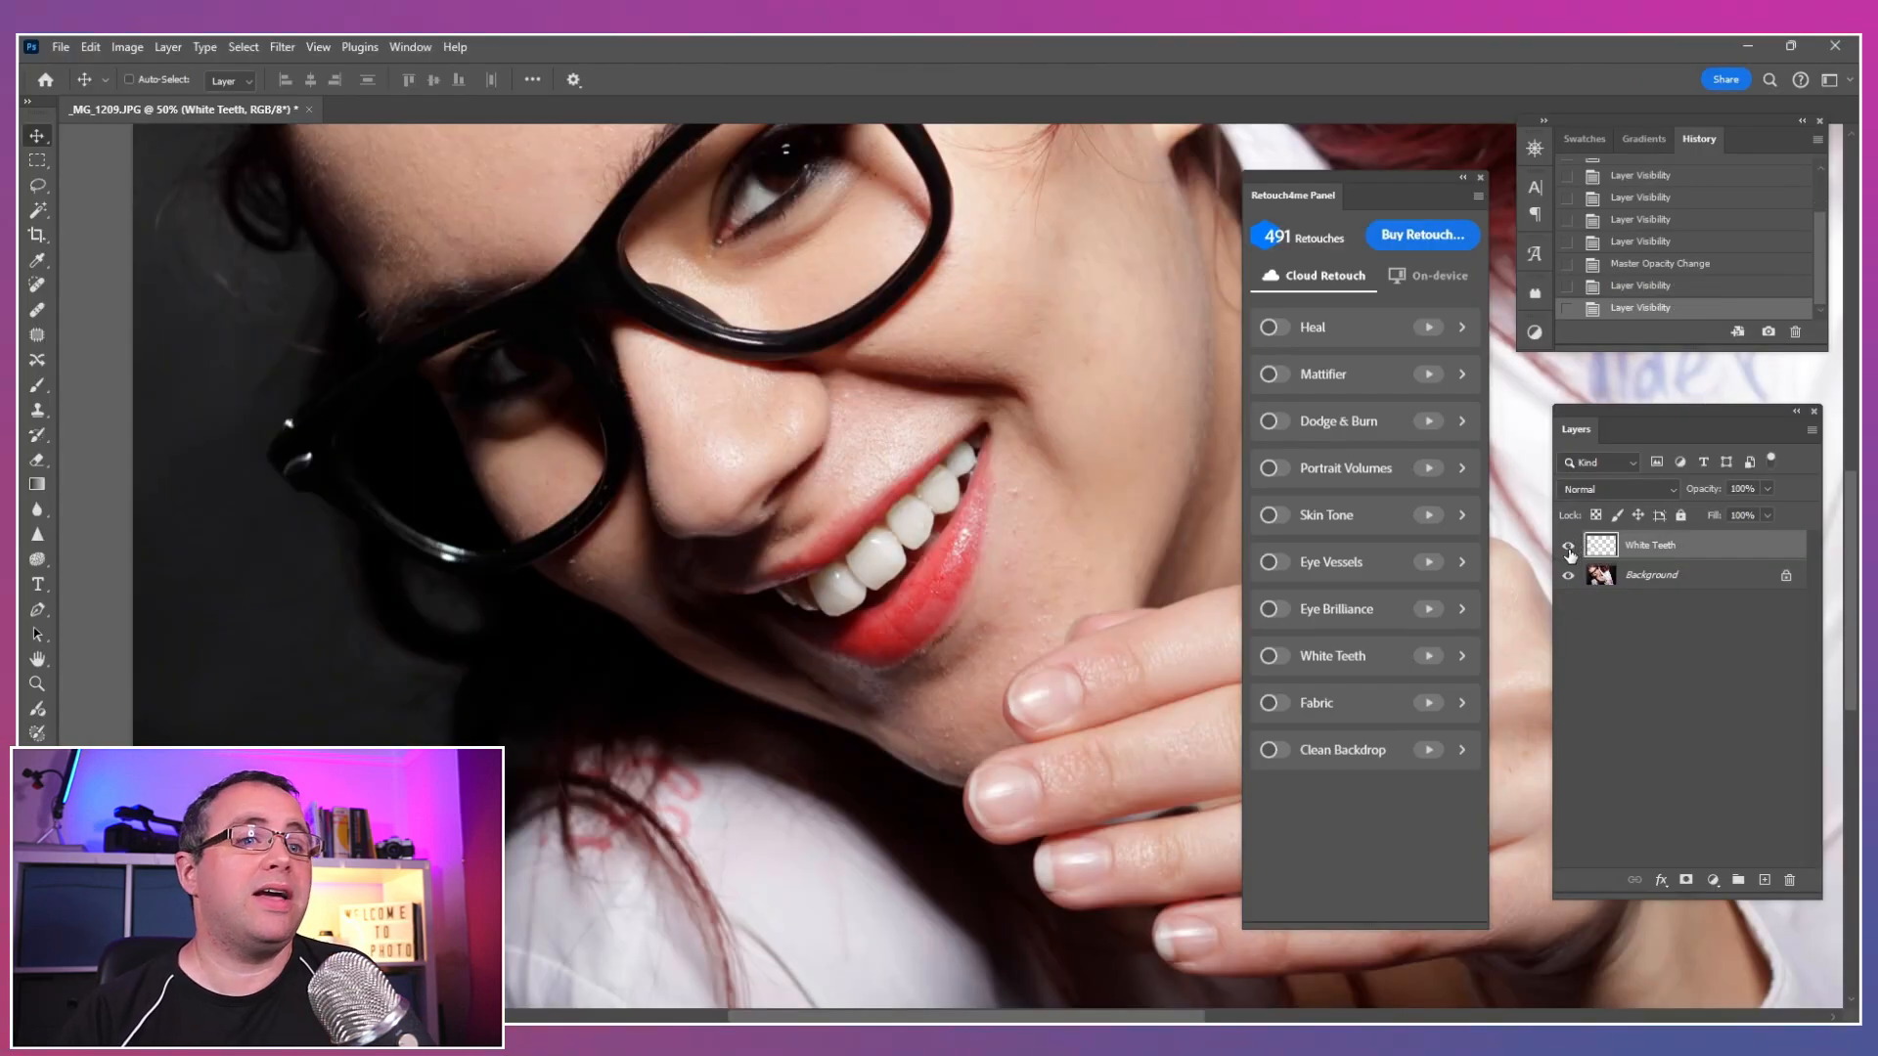
key("ctrl+minus")
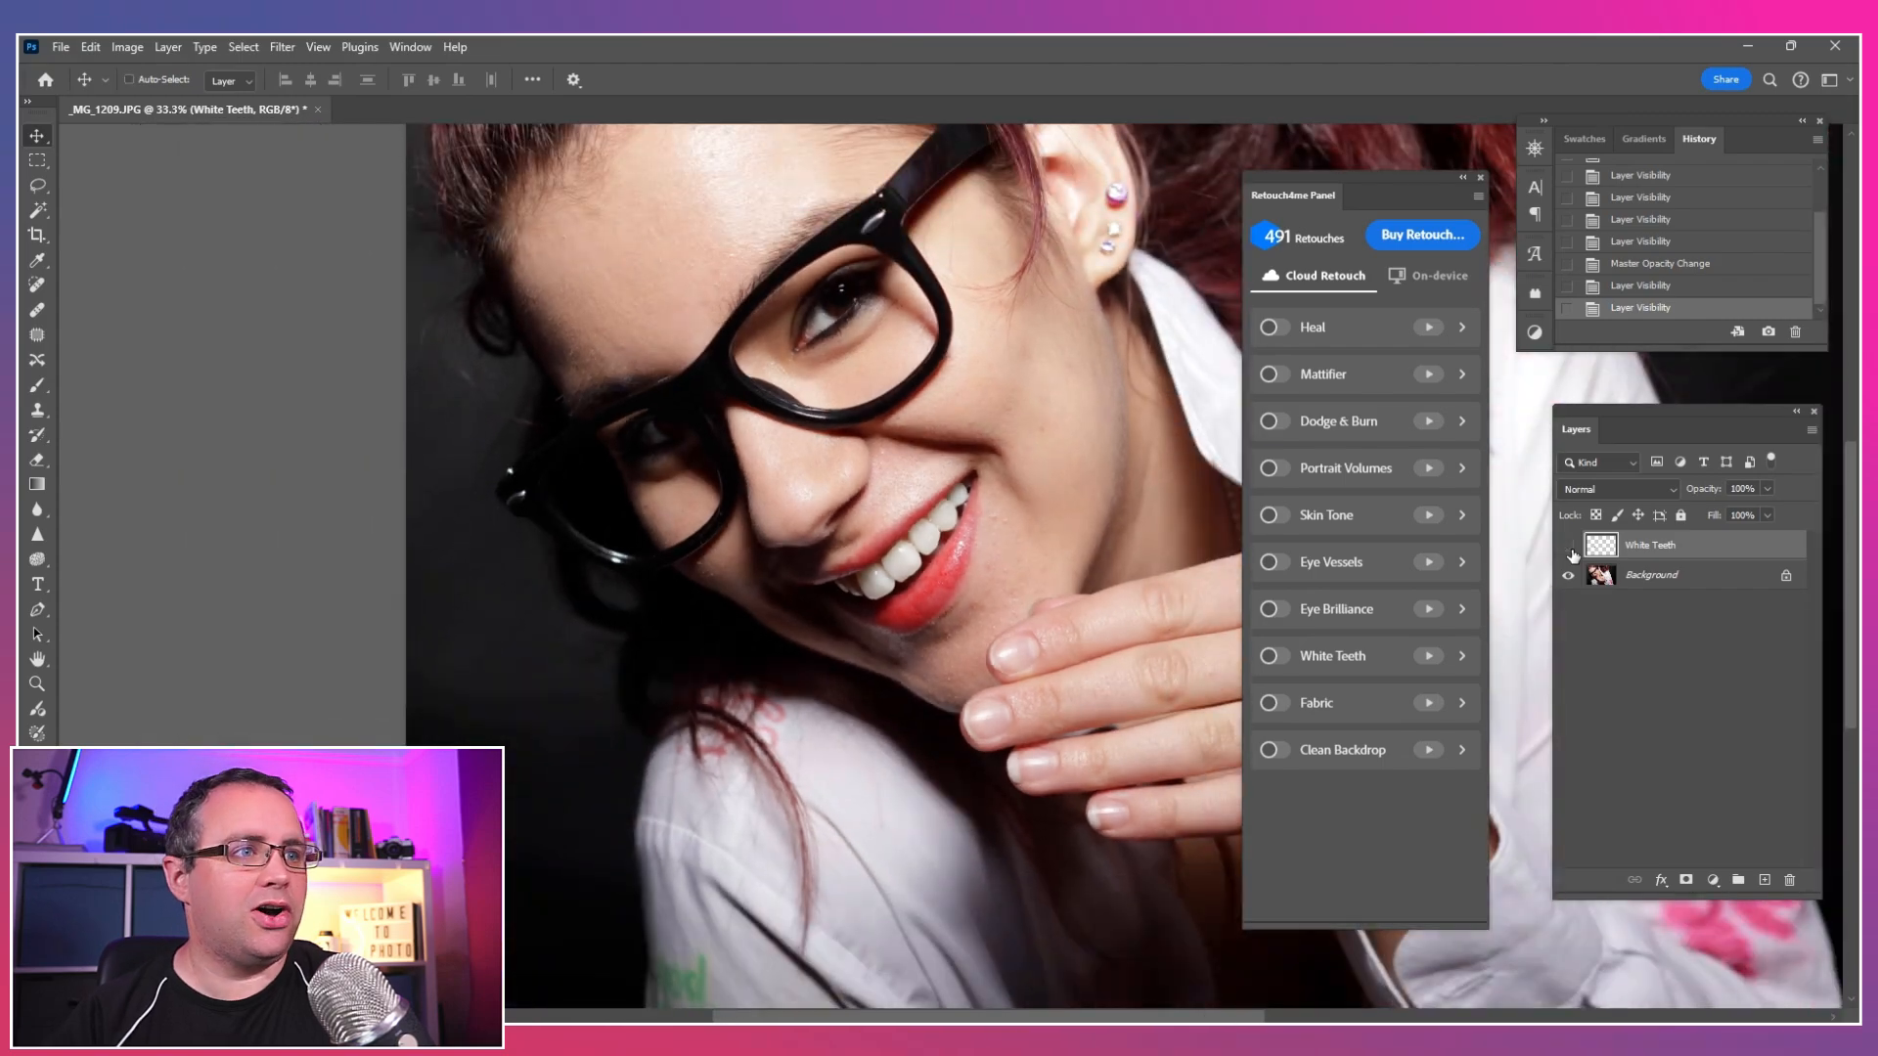
left_click(1570, 549)
left_click(1570, 549)
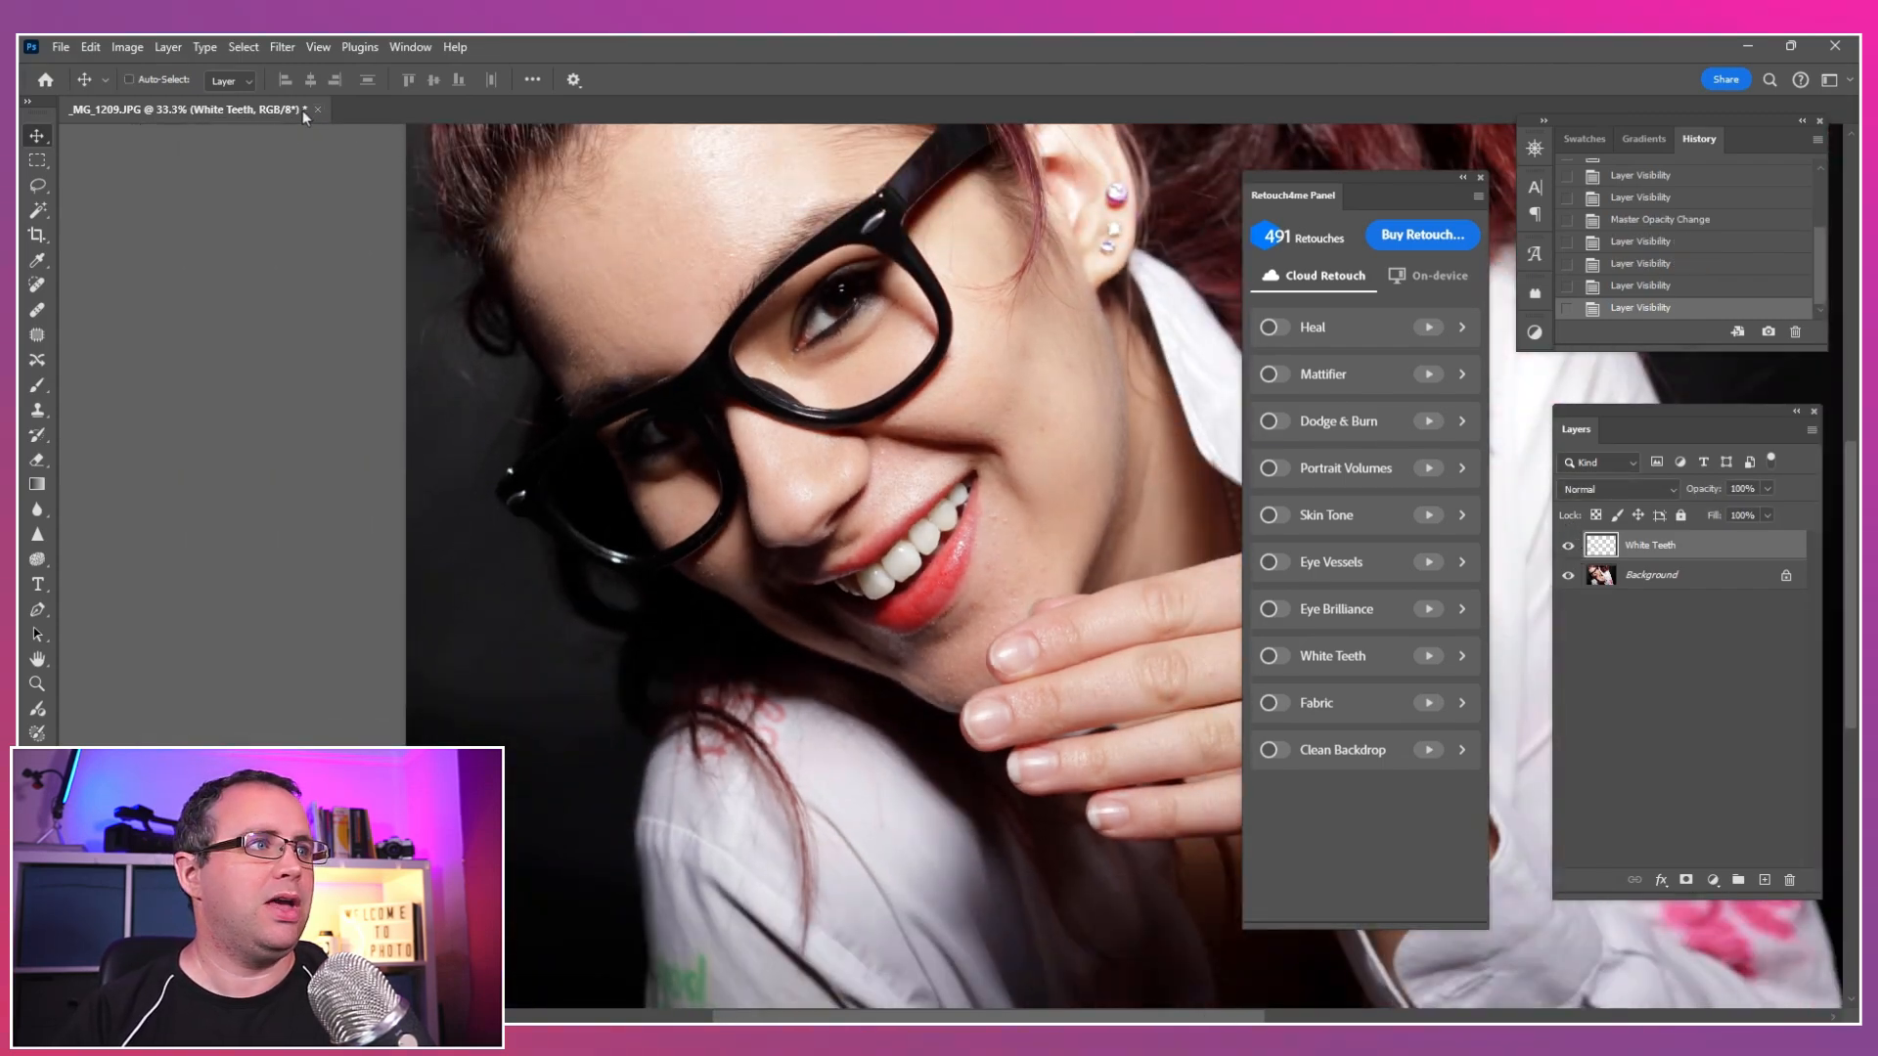
Step: Undock and minimize the _MG_1209.JPG document window, and open the image IvyDV174.jpg
left_click_drag(257, 109, 260, 126)
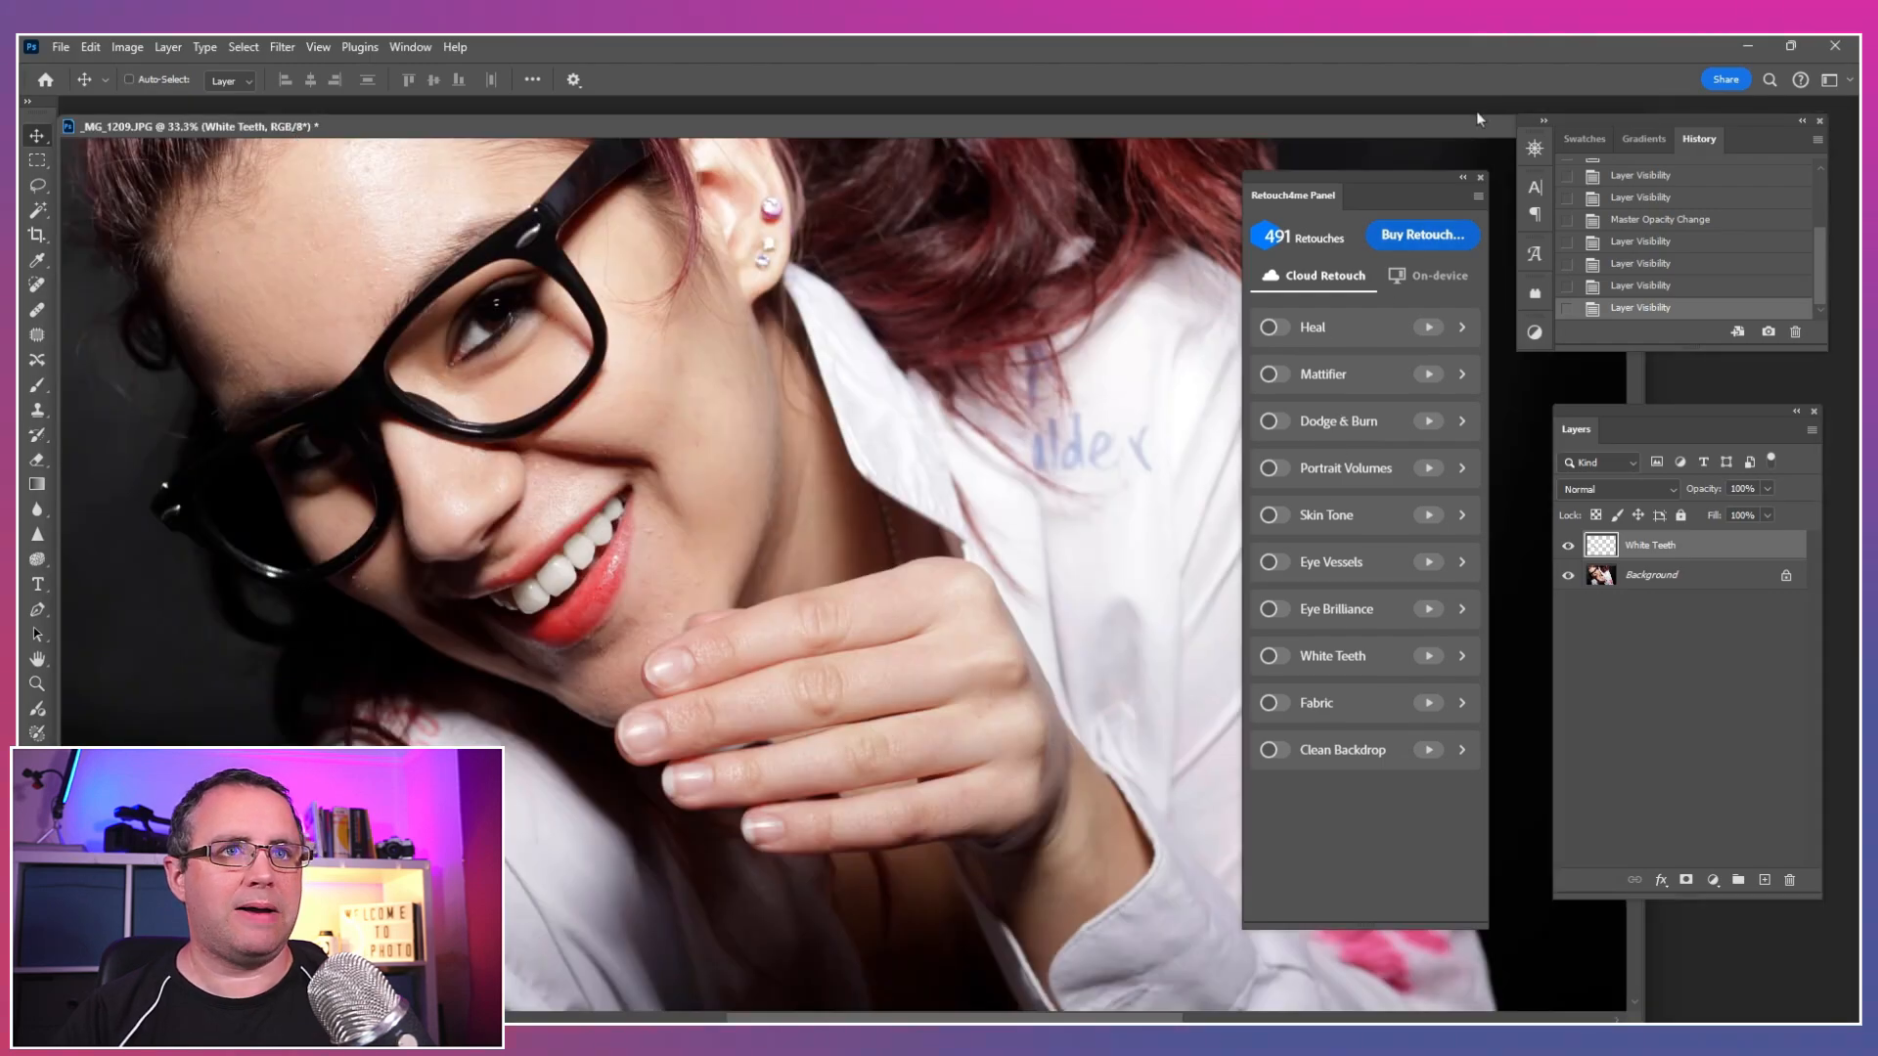
left_click_drag(1476, 122, 1335, 152)
left_click(1332, 146)
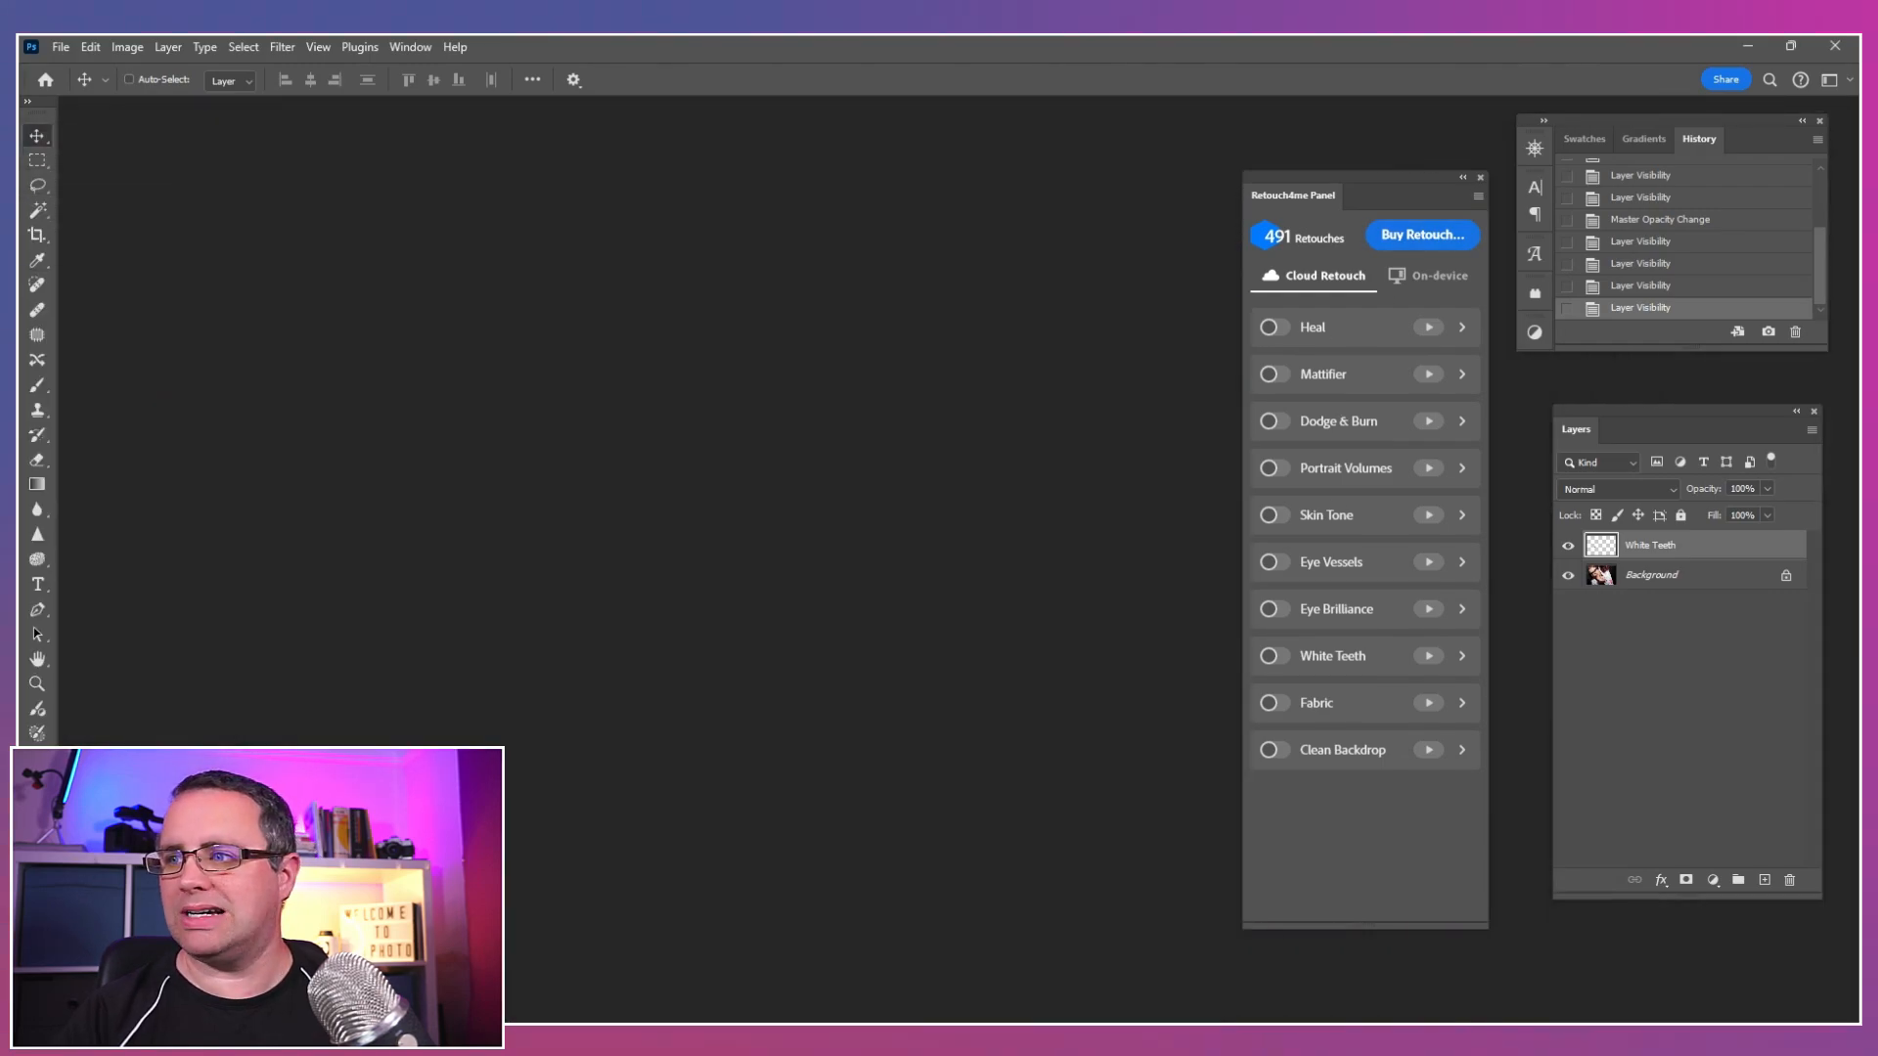
left_click_drag(1859, 685, 1216, 667)
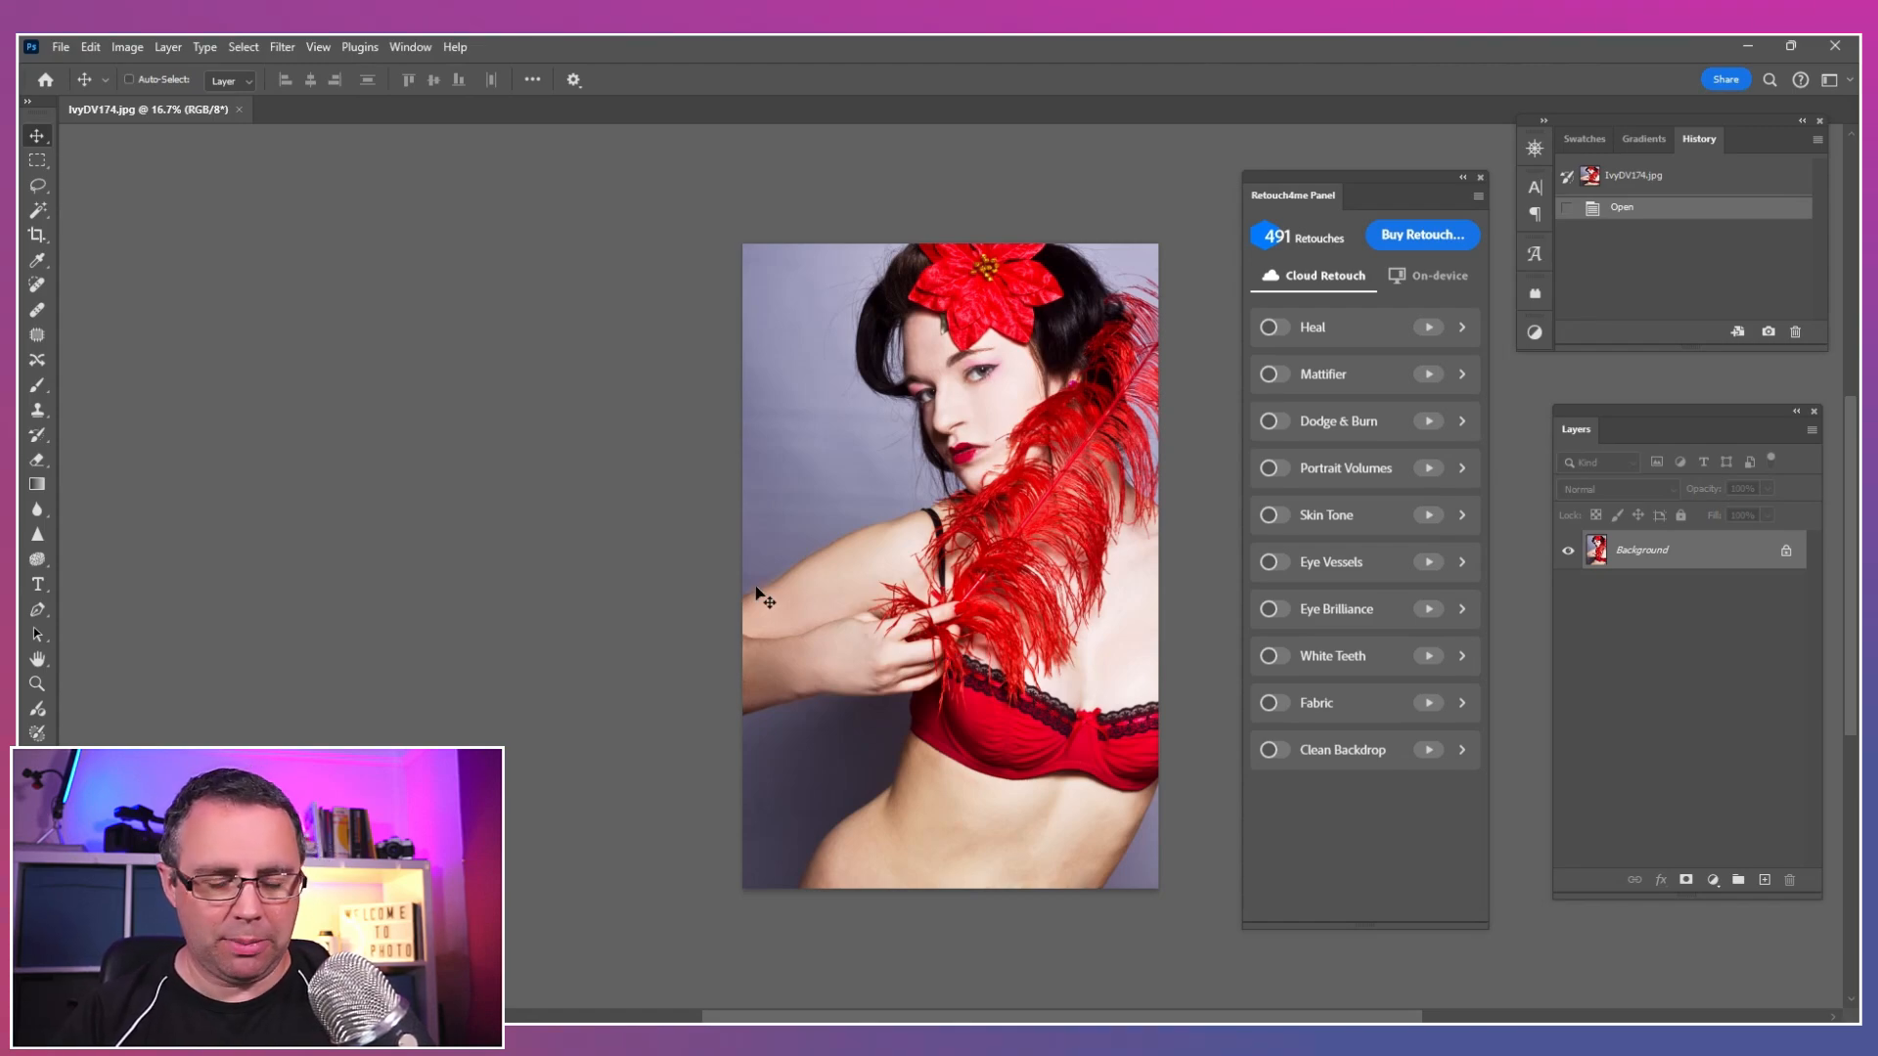
Step: Enable the Fabric and Clean Backdrop retouches and run them on IvyDV174.jpg
key("ctrl+plus")
left_click_drag(735, 444, 854, 496)
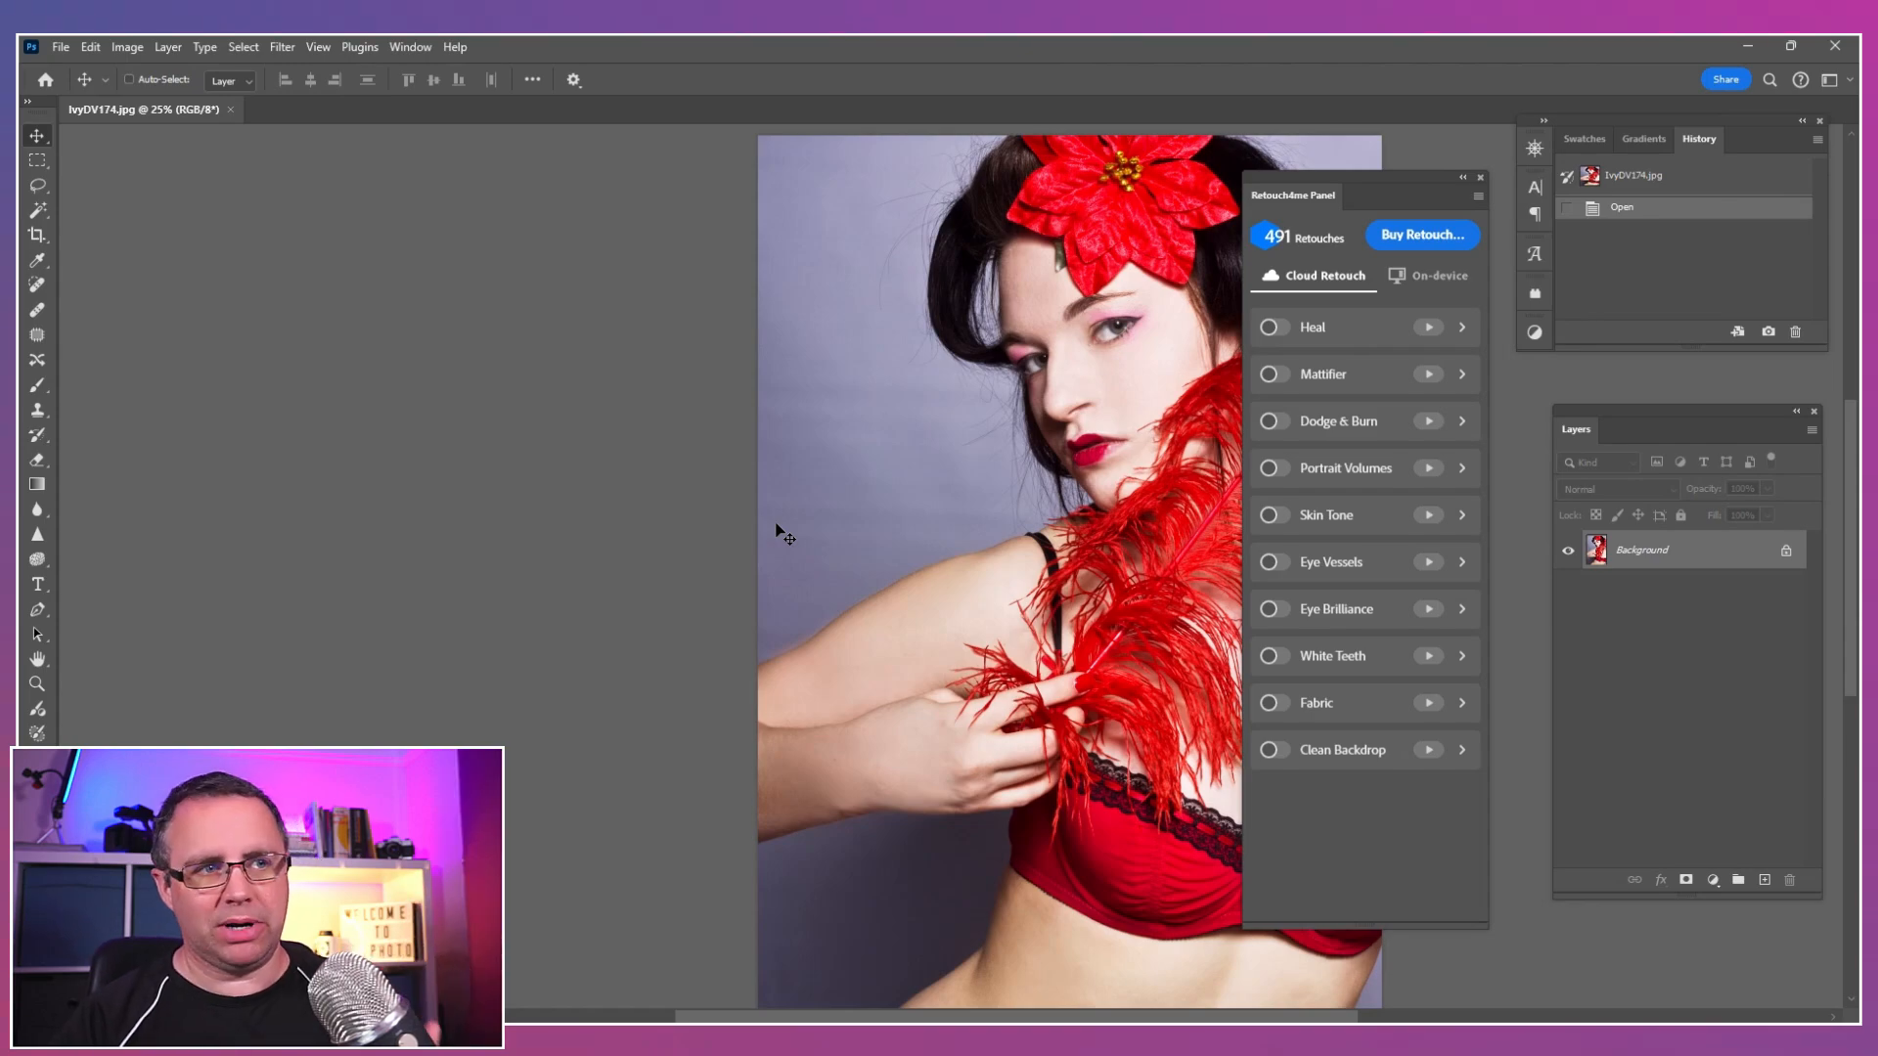
left_click_drag(927, 578, 801, 565)
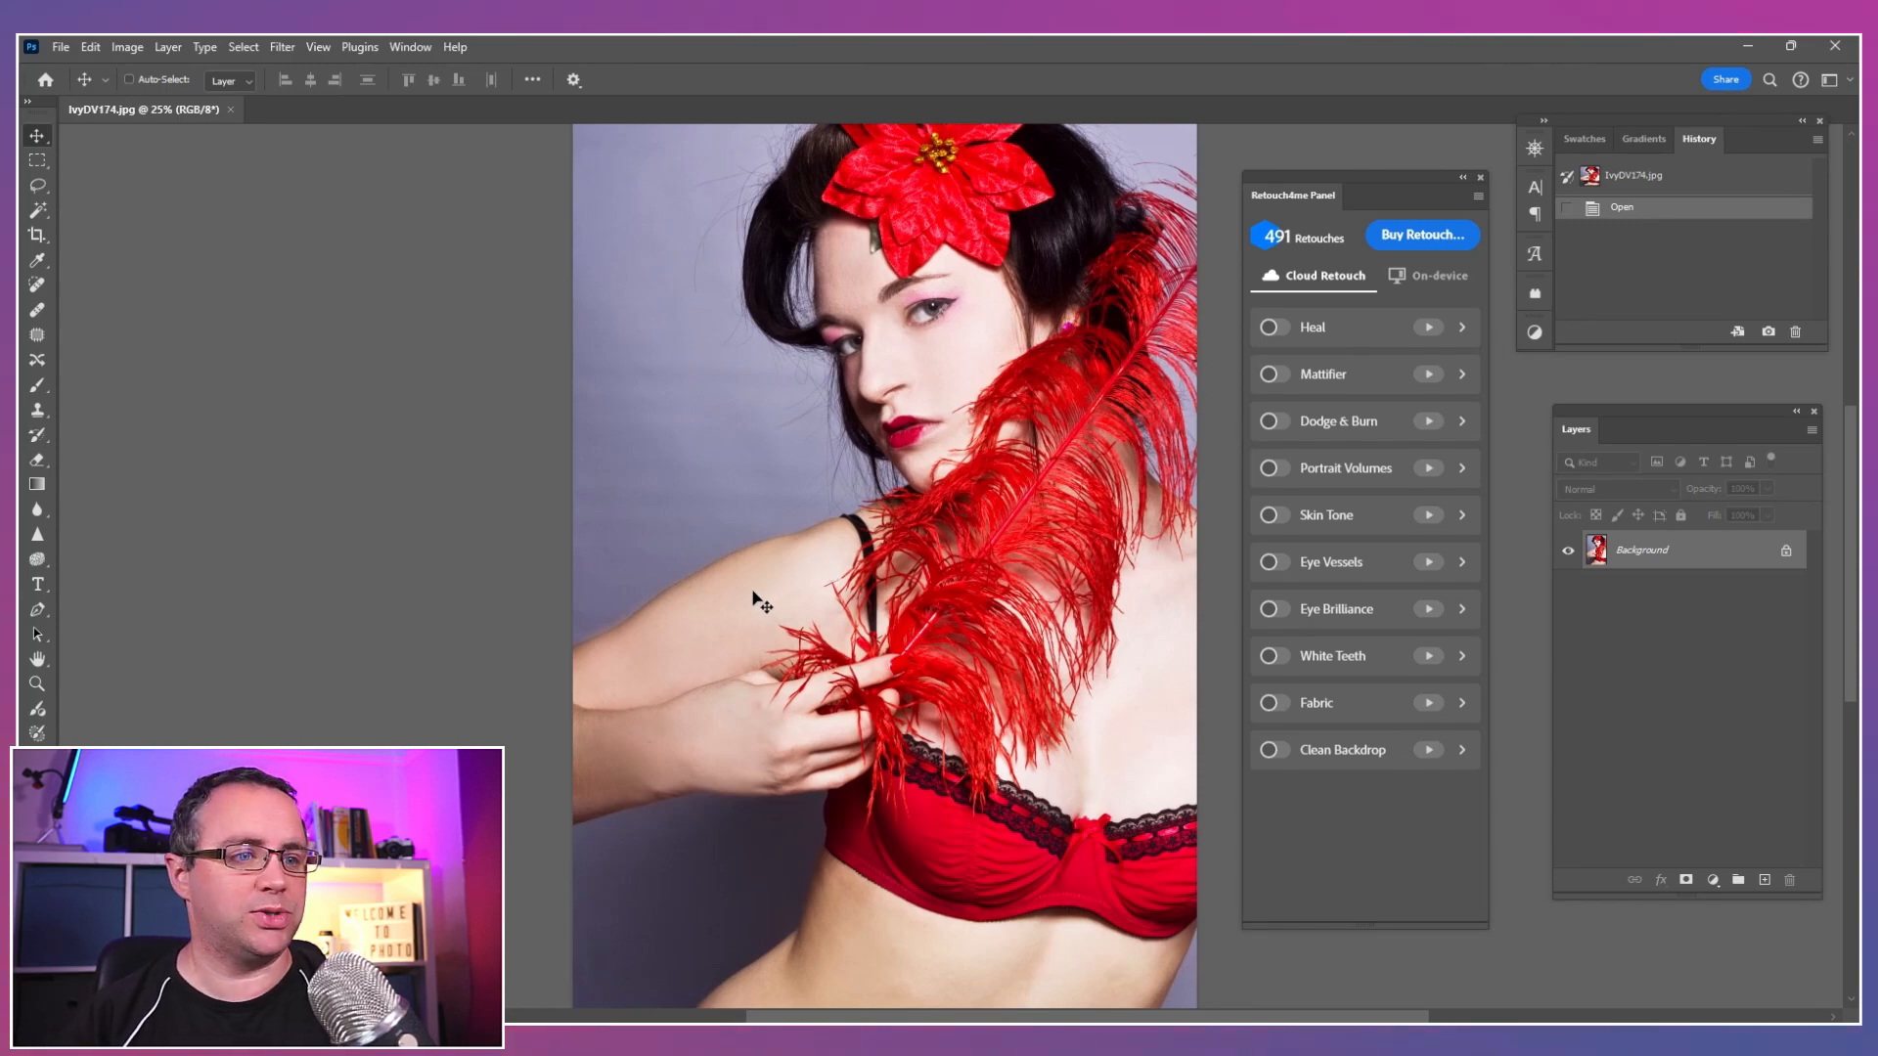
key("ctrl+minus")
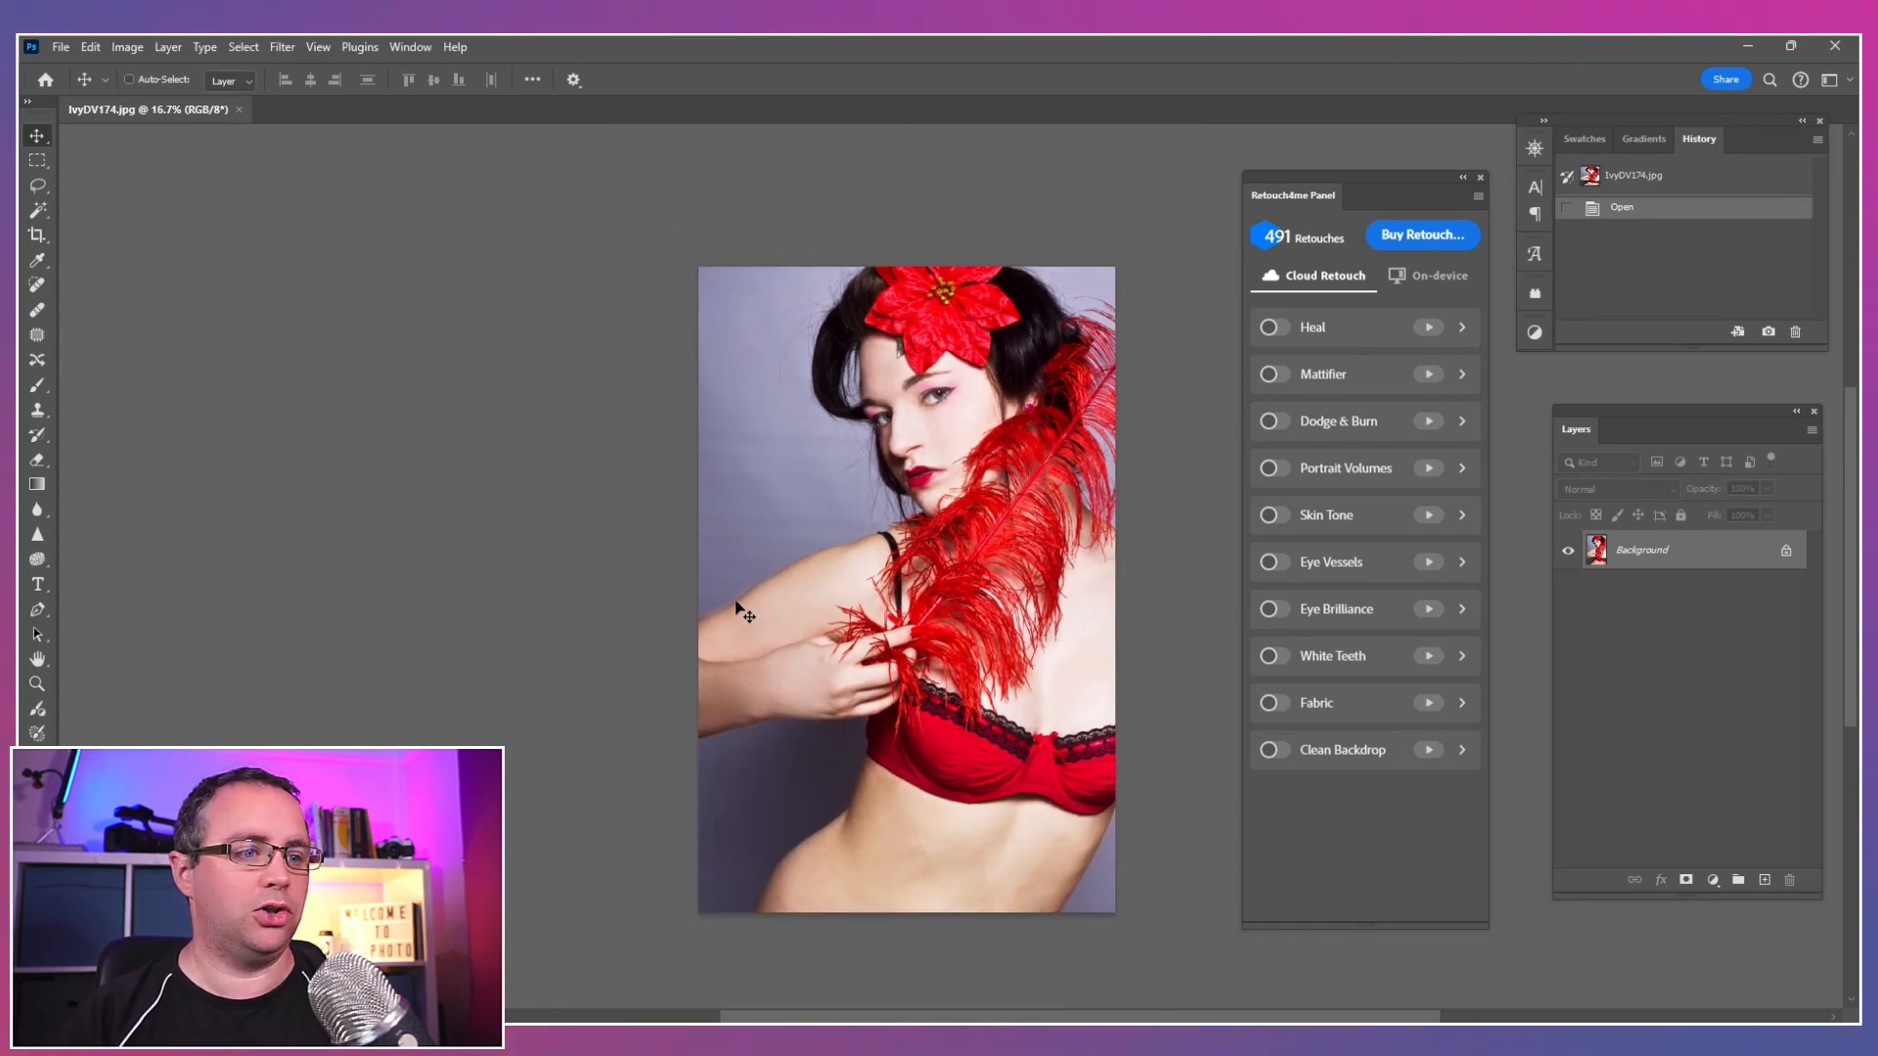
left_click(1284, 706)
left_click(1283, 750)
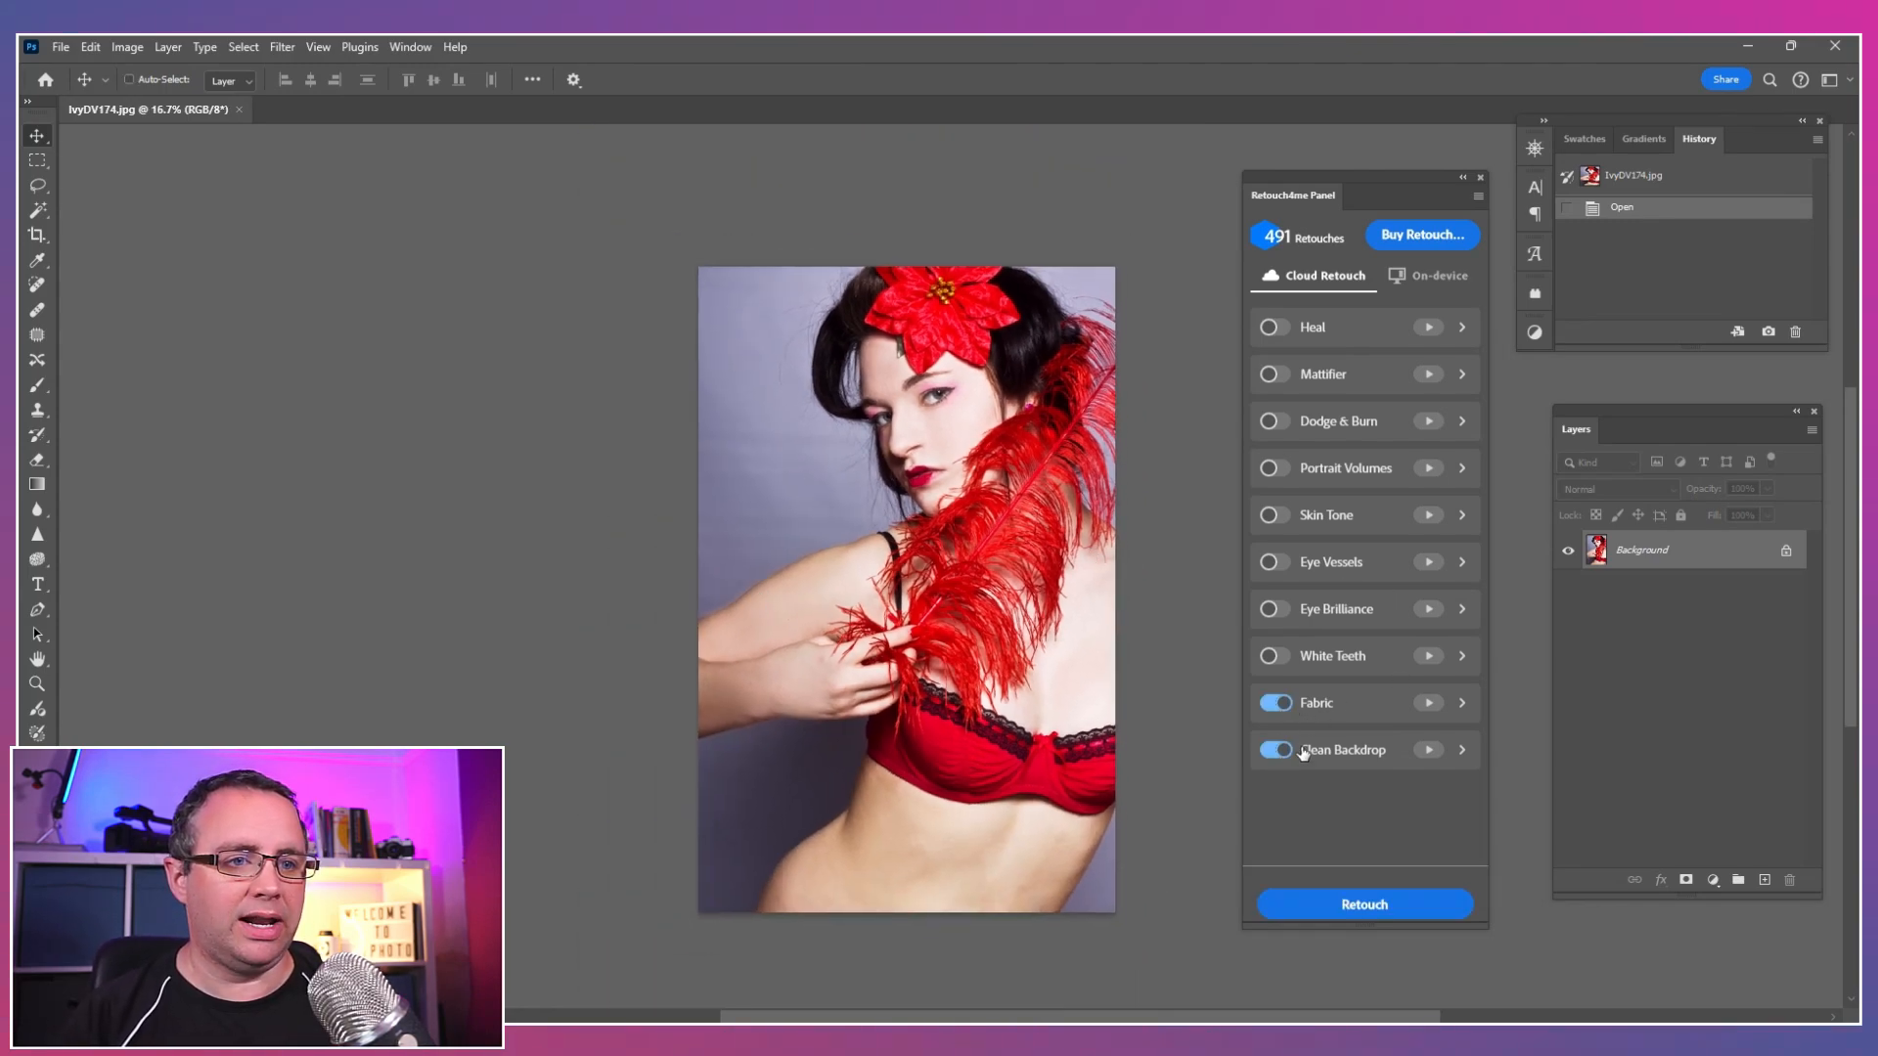
left_click(1365, 910)
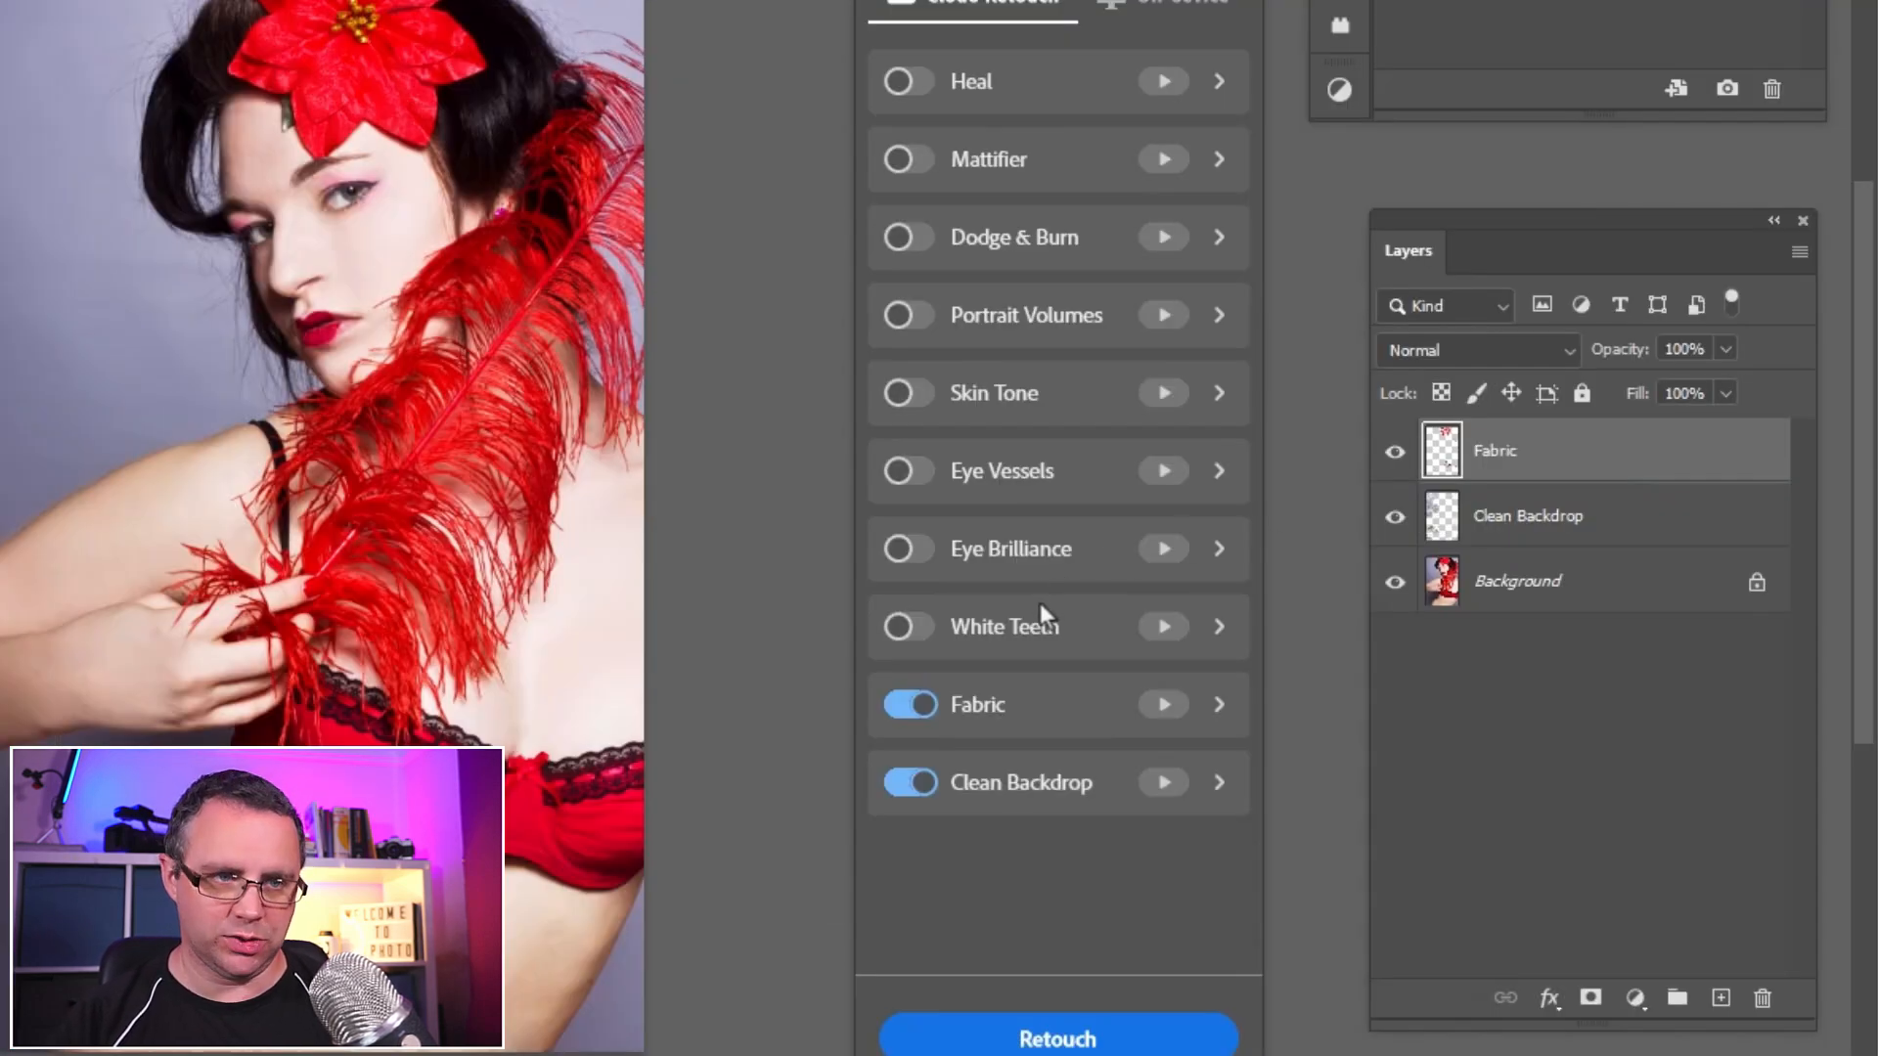
Step: Hide the Fabric and Clean Backdrop layers and inspect the original backdrop beside the model at 50% magnification
left_click(1395, 451)
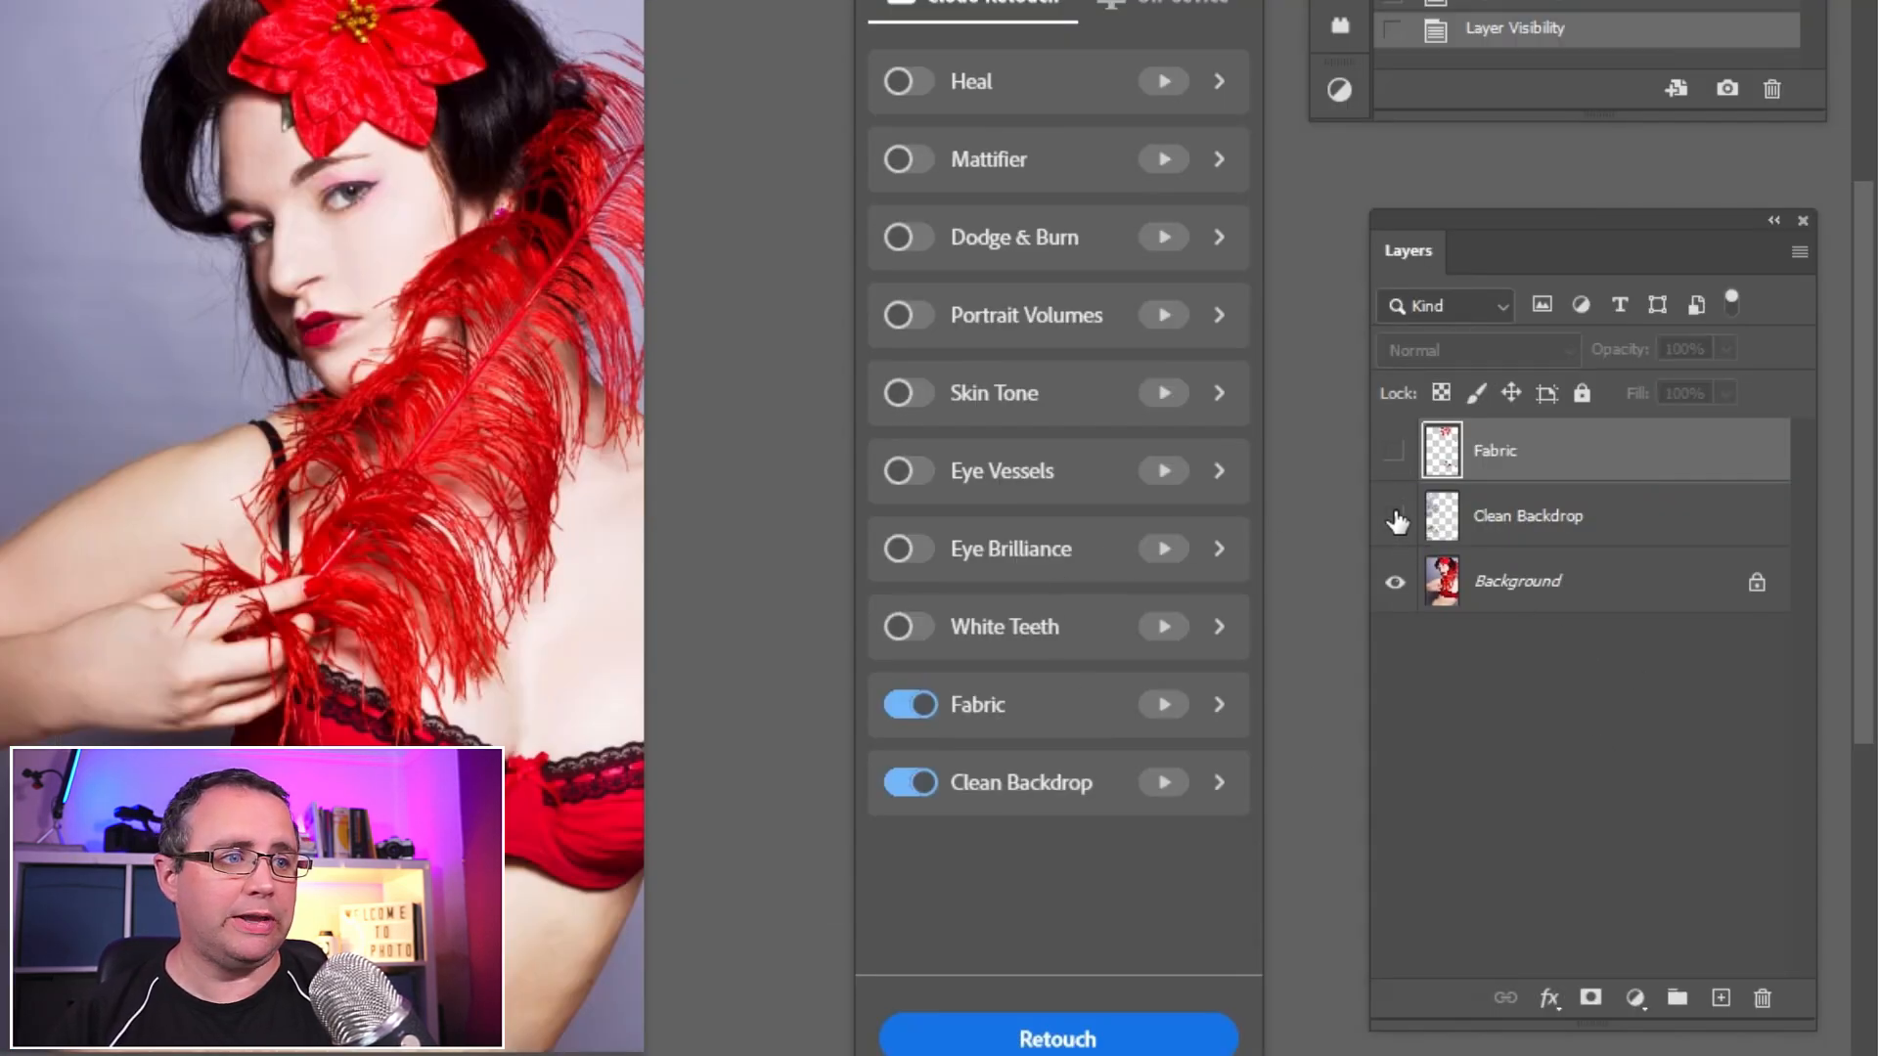
left_click(1395, 517)
key("ctrl+plus")
key("ctrl+plus")
left_click_drag(930, 576, 870, 516)
key("ctrl+plus")
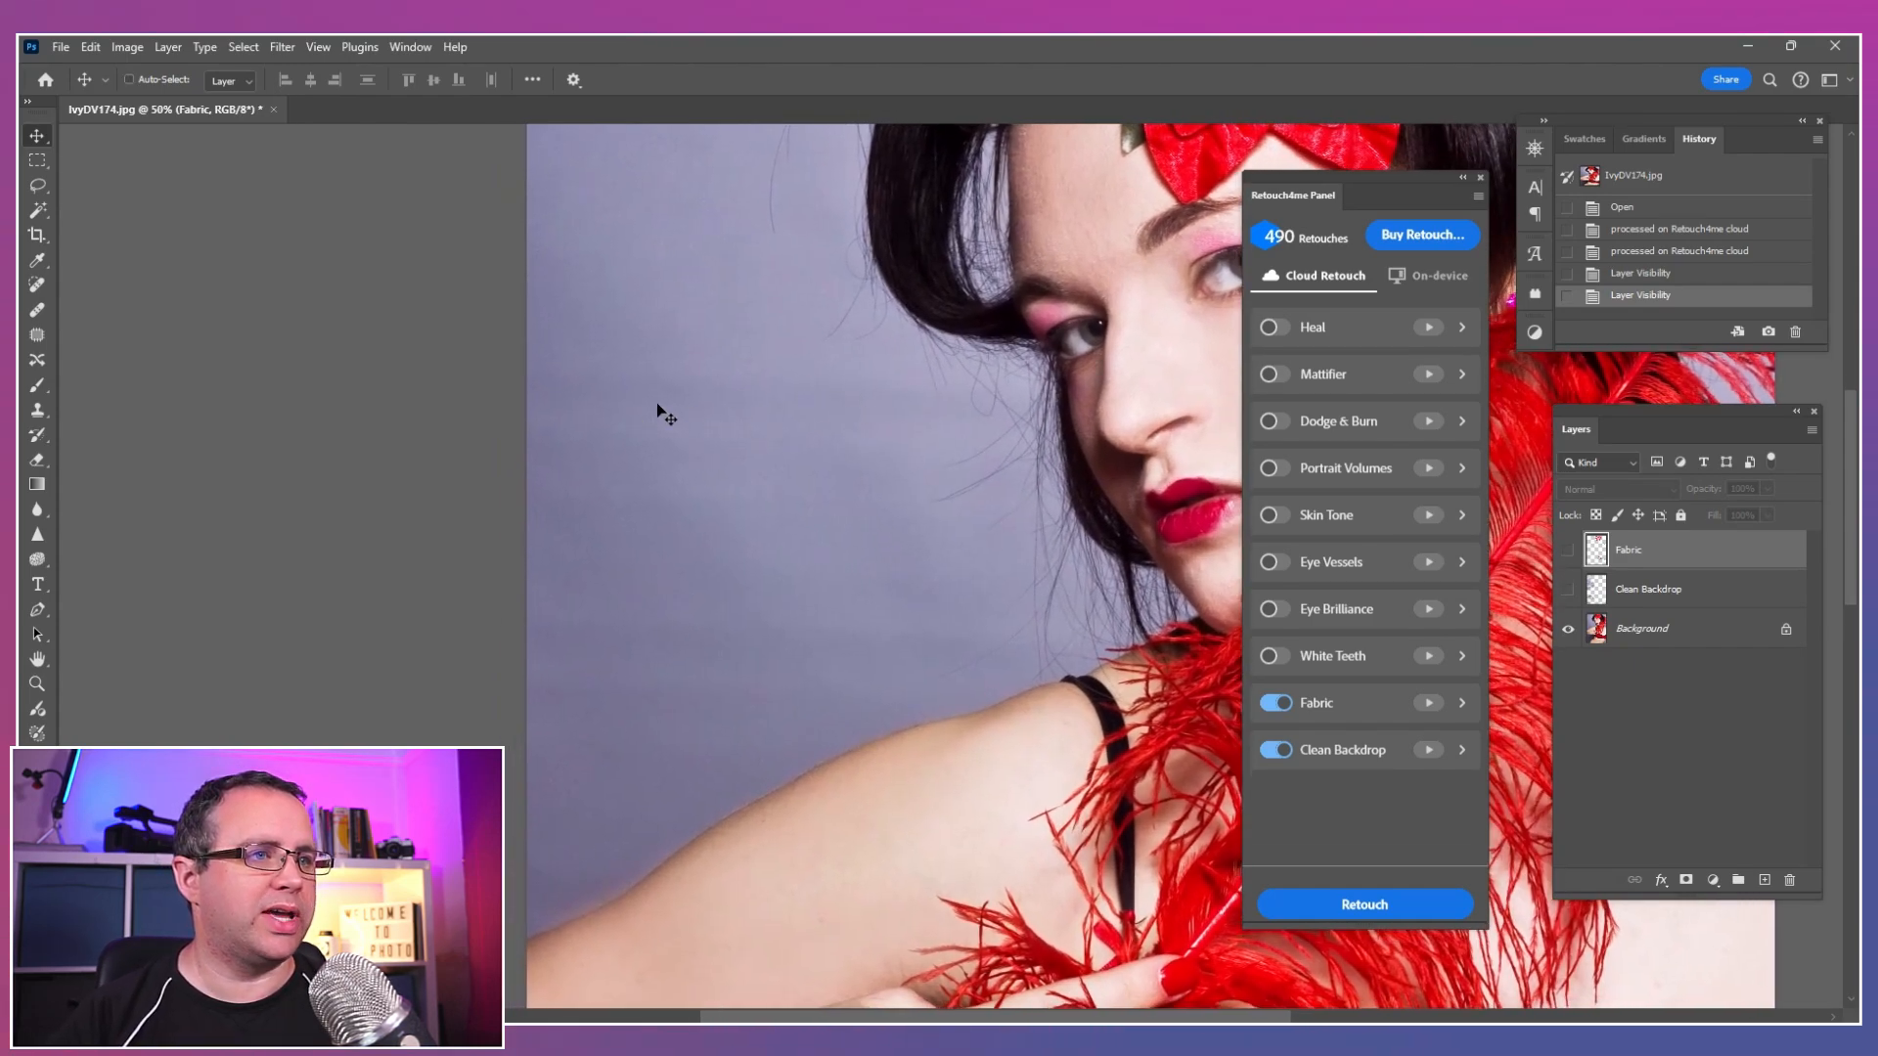
Step: Compare the backdrop beside the face with the Clean Backdrop layer shown and hidden, leaving the layer shown
left_click(1569, 591)
left_click(1569, 591)
left_click(1569, 590)
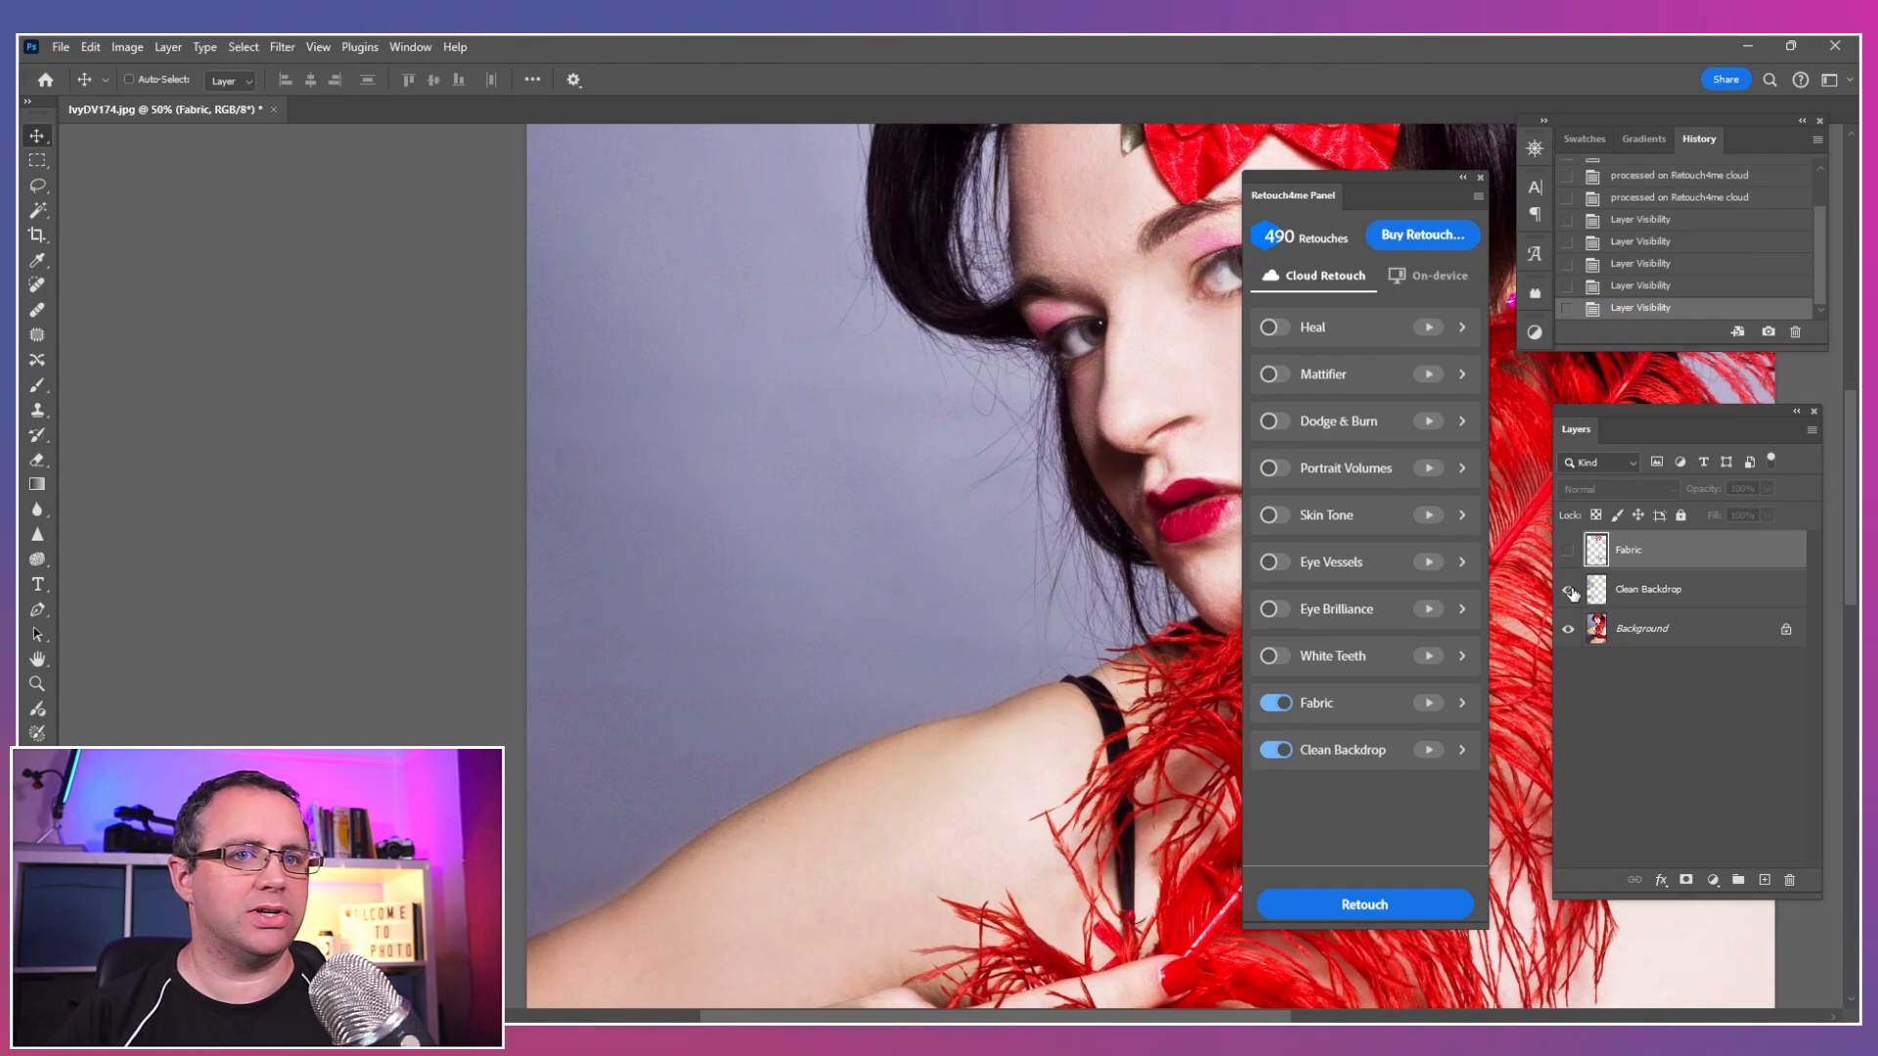
left_click(1568, 591)
left_click(1569, 590)
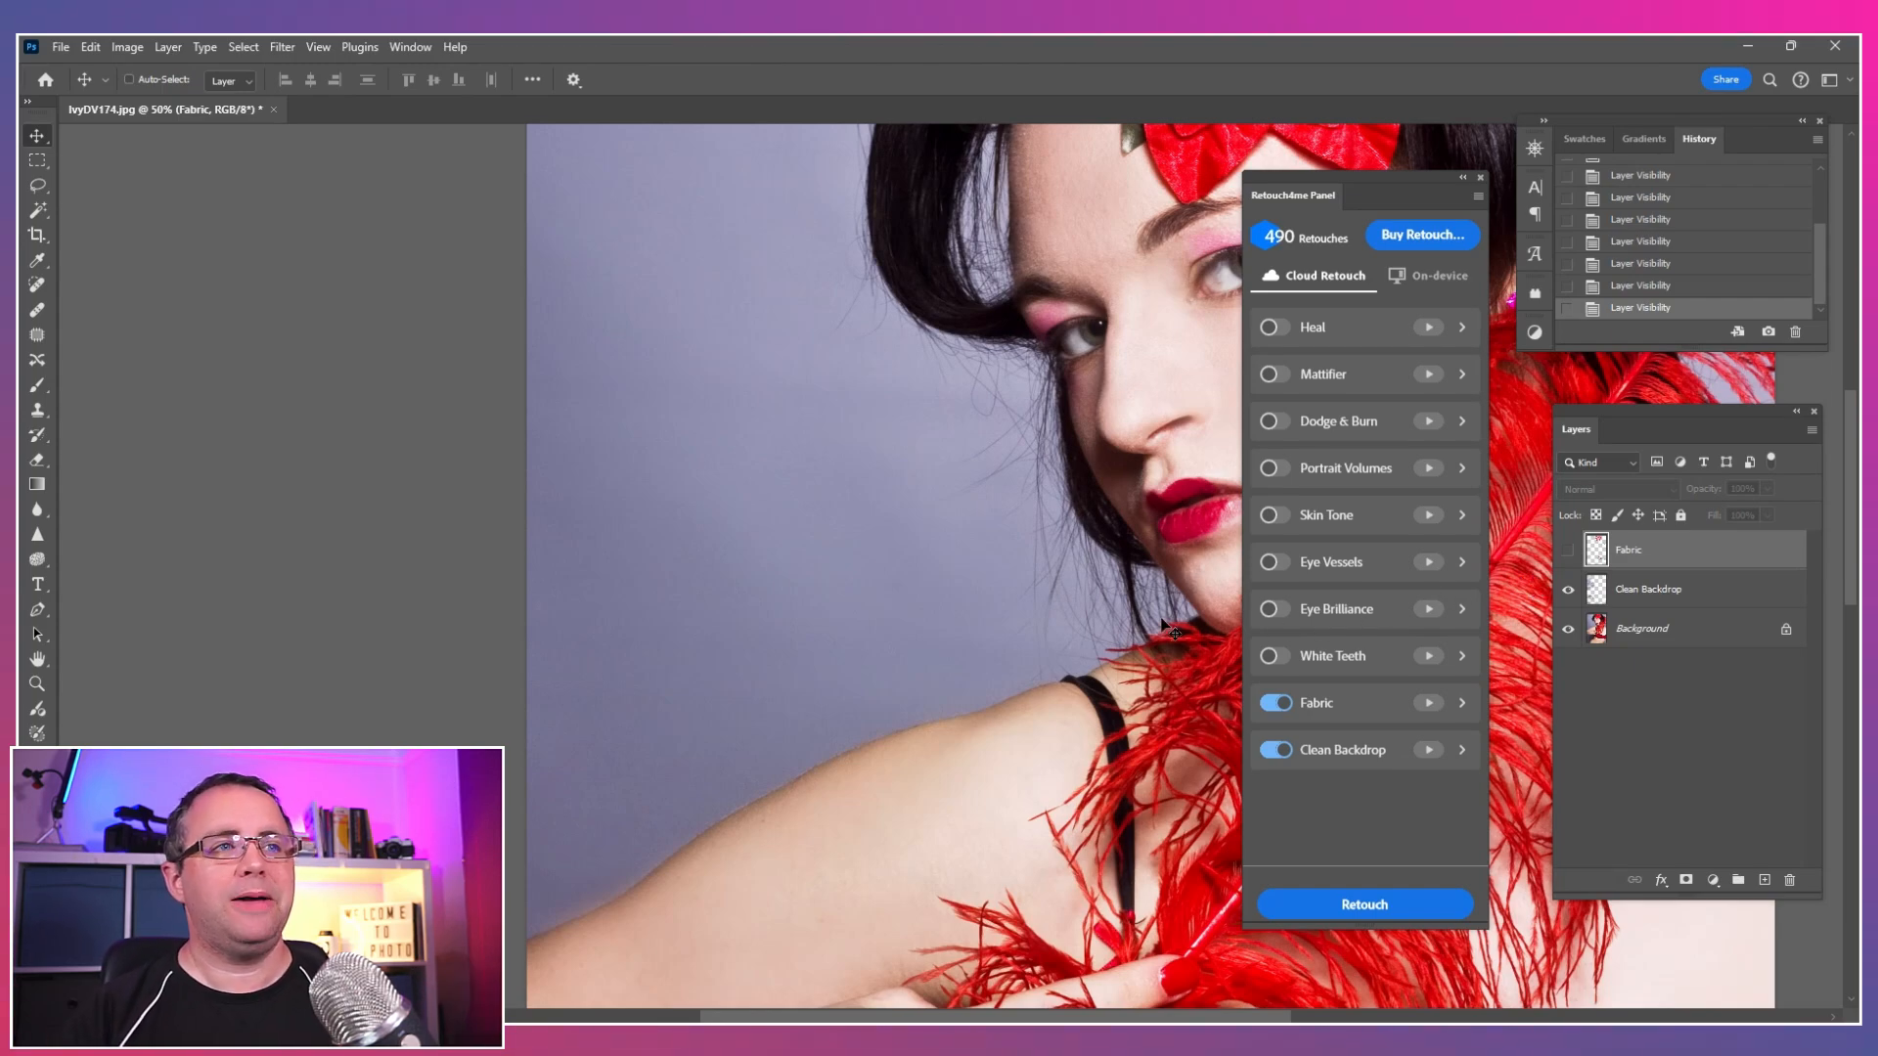
Step: Compare the backdrop around the stray hairs and above the head with the Clean Backdrop layer hidden and shown
left_click_drag(1084, 540, 804, 618)
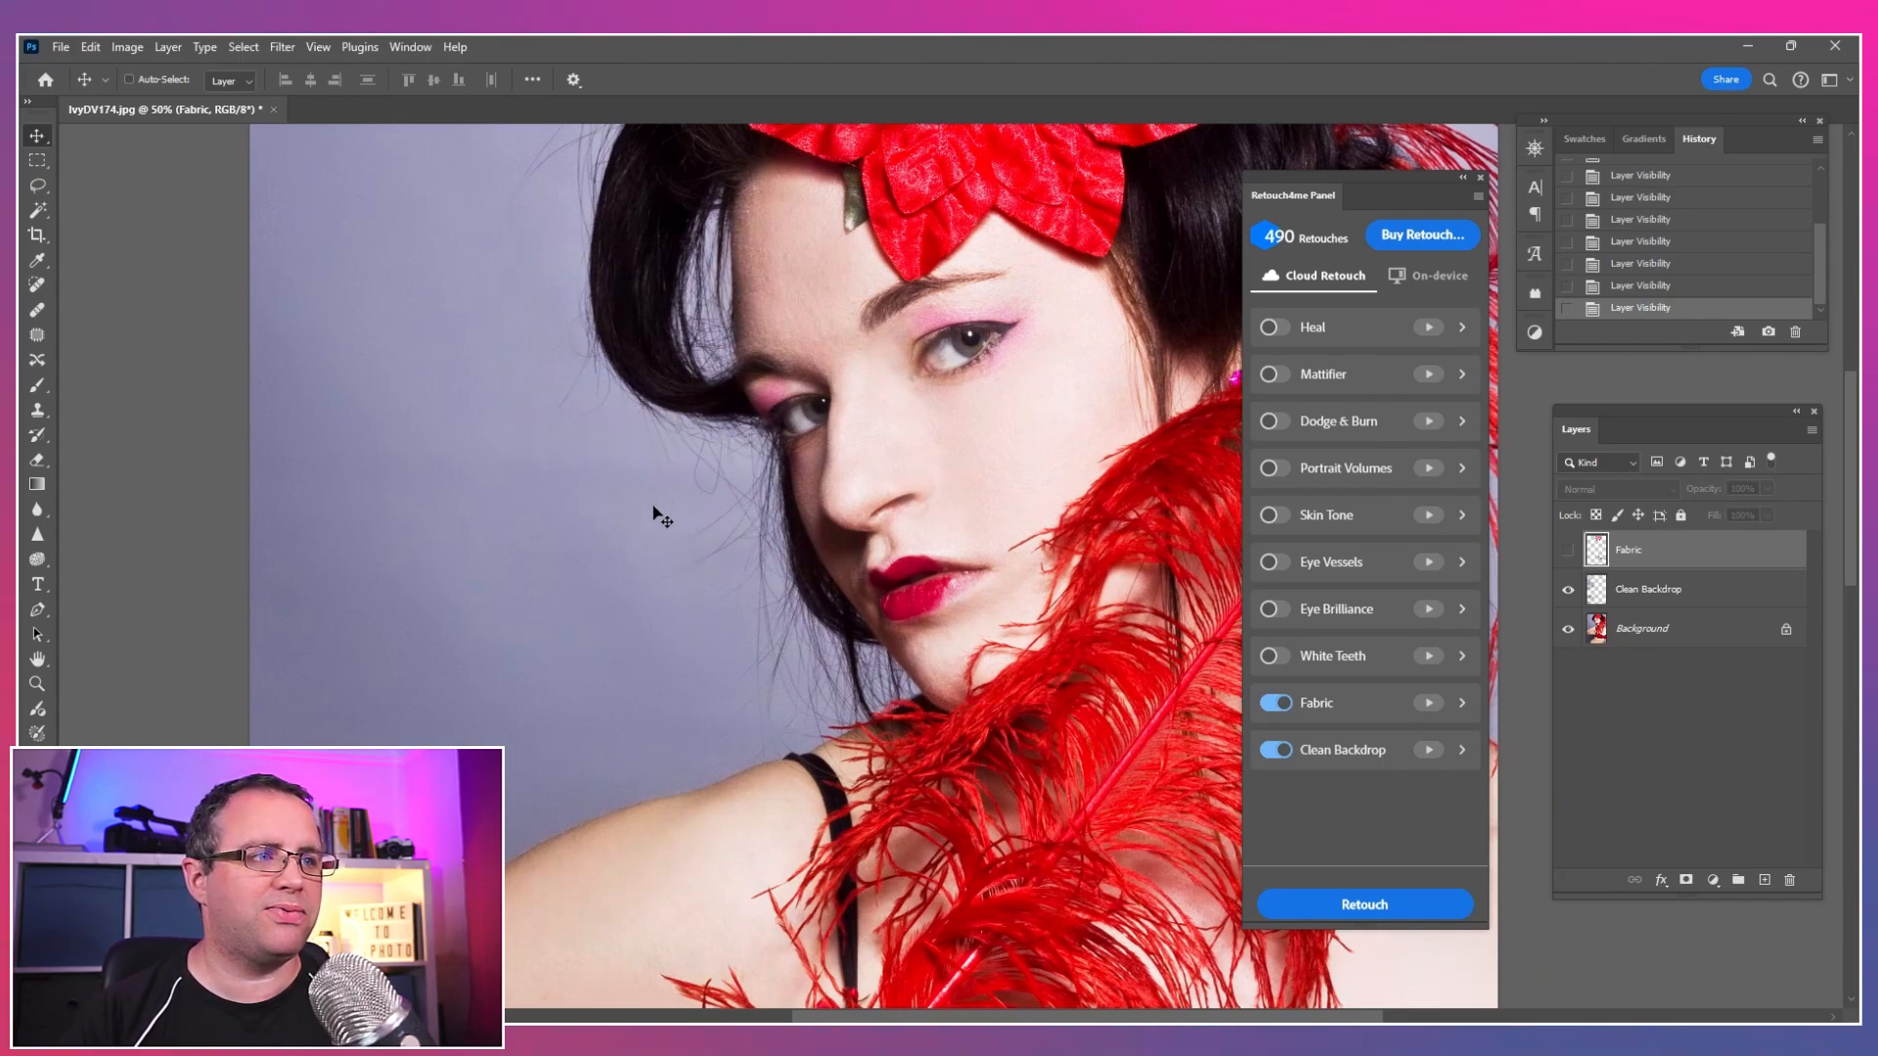
left_click(1569, 592)
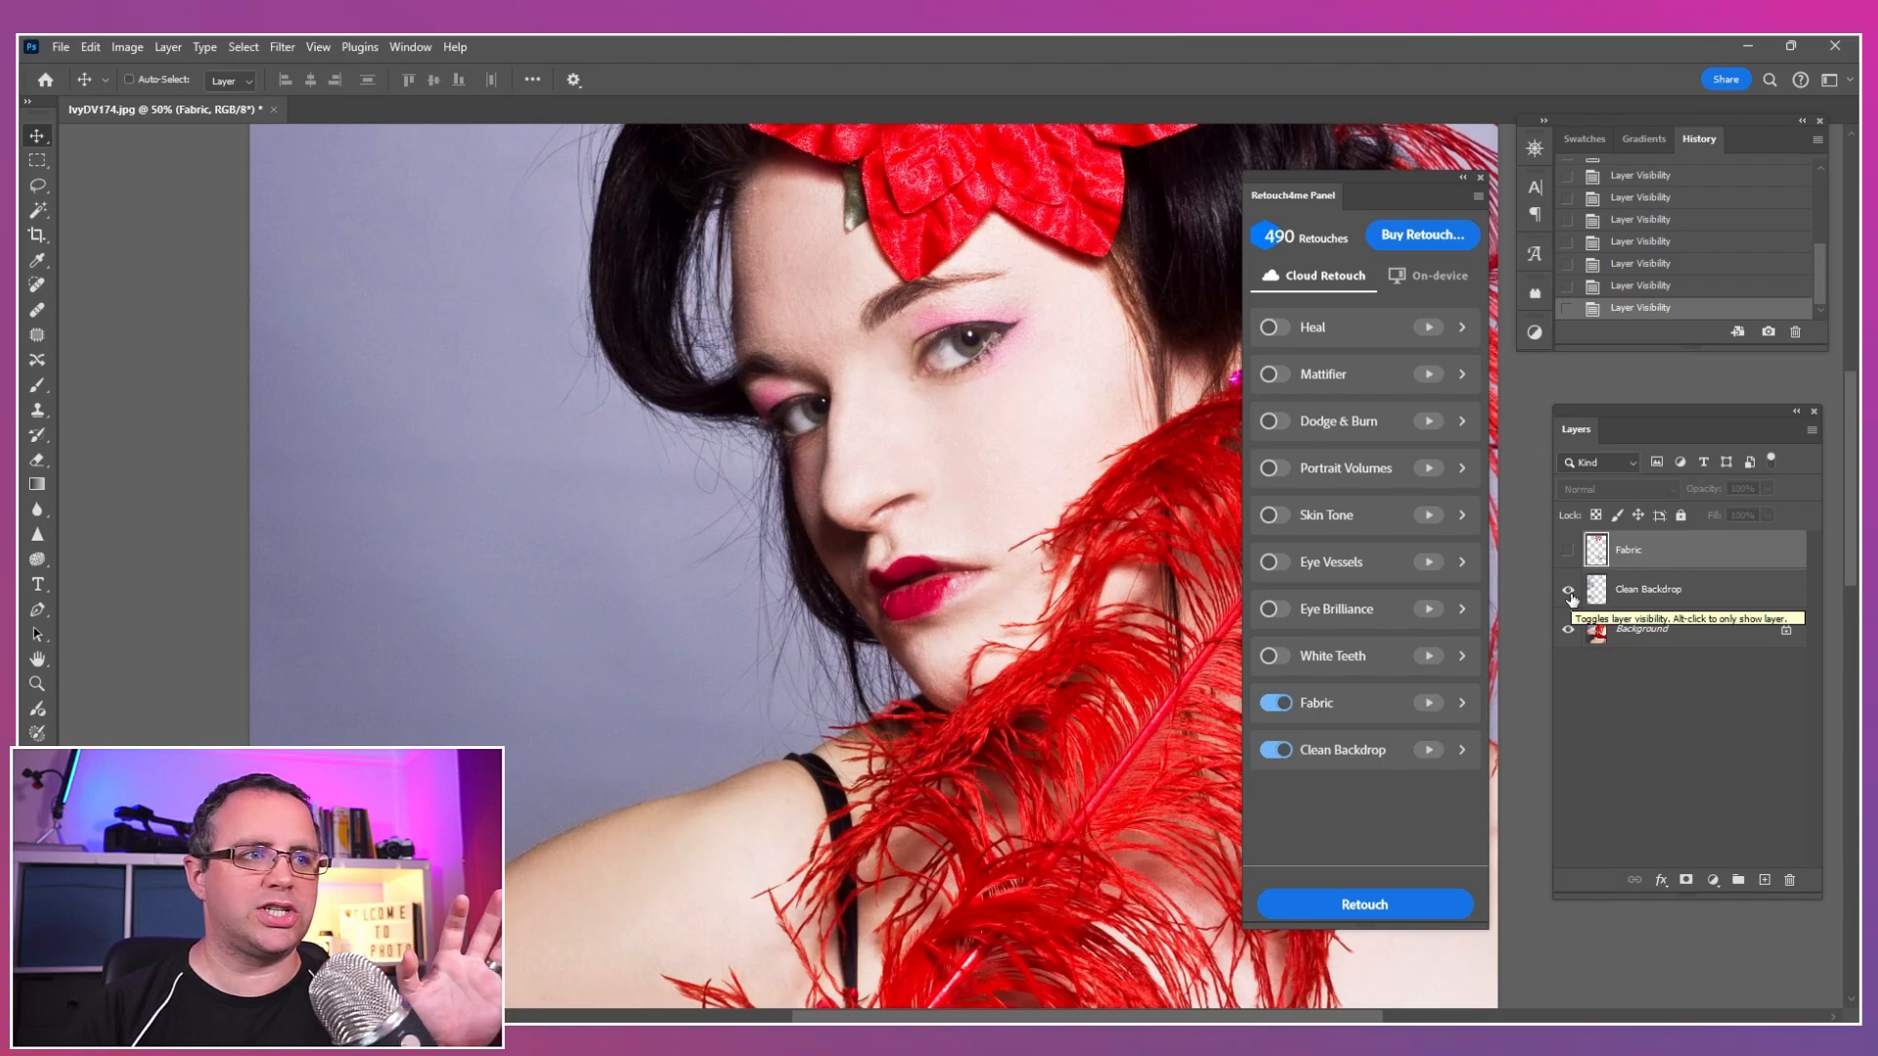
left_click(1570, 592)
left_click(1570, 592)
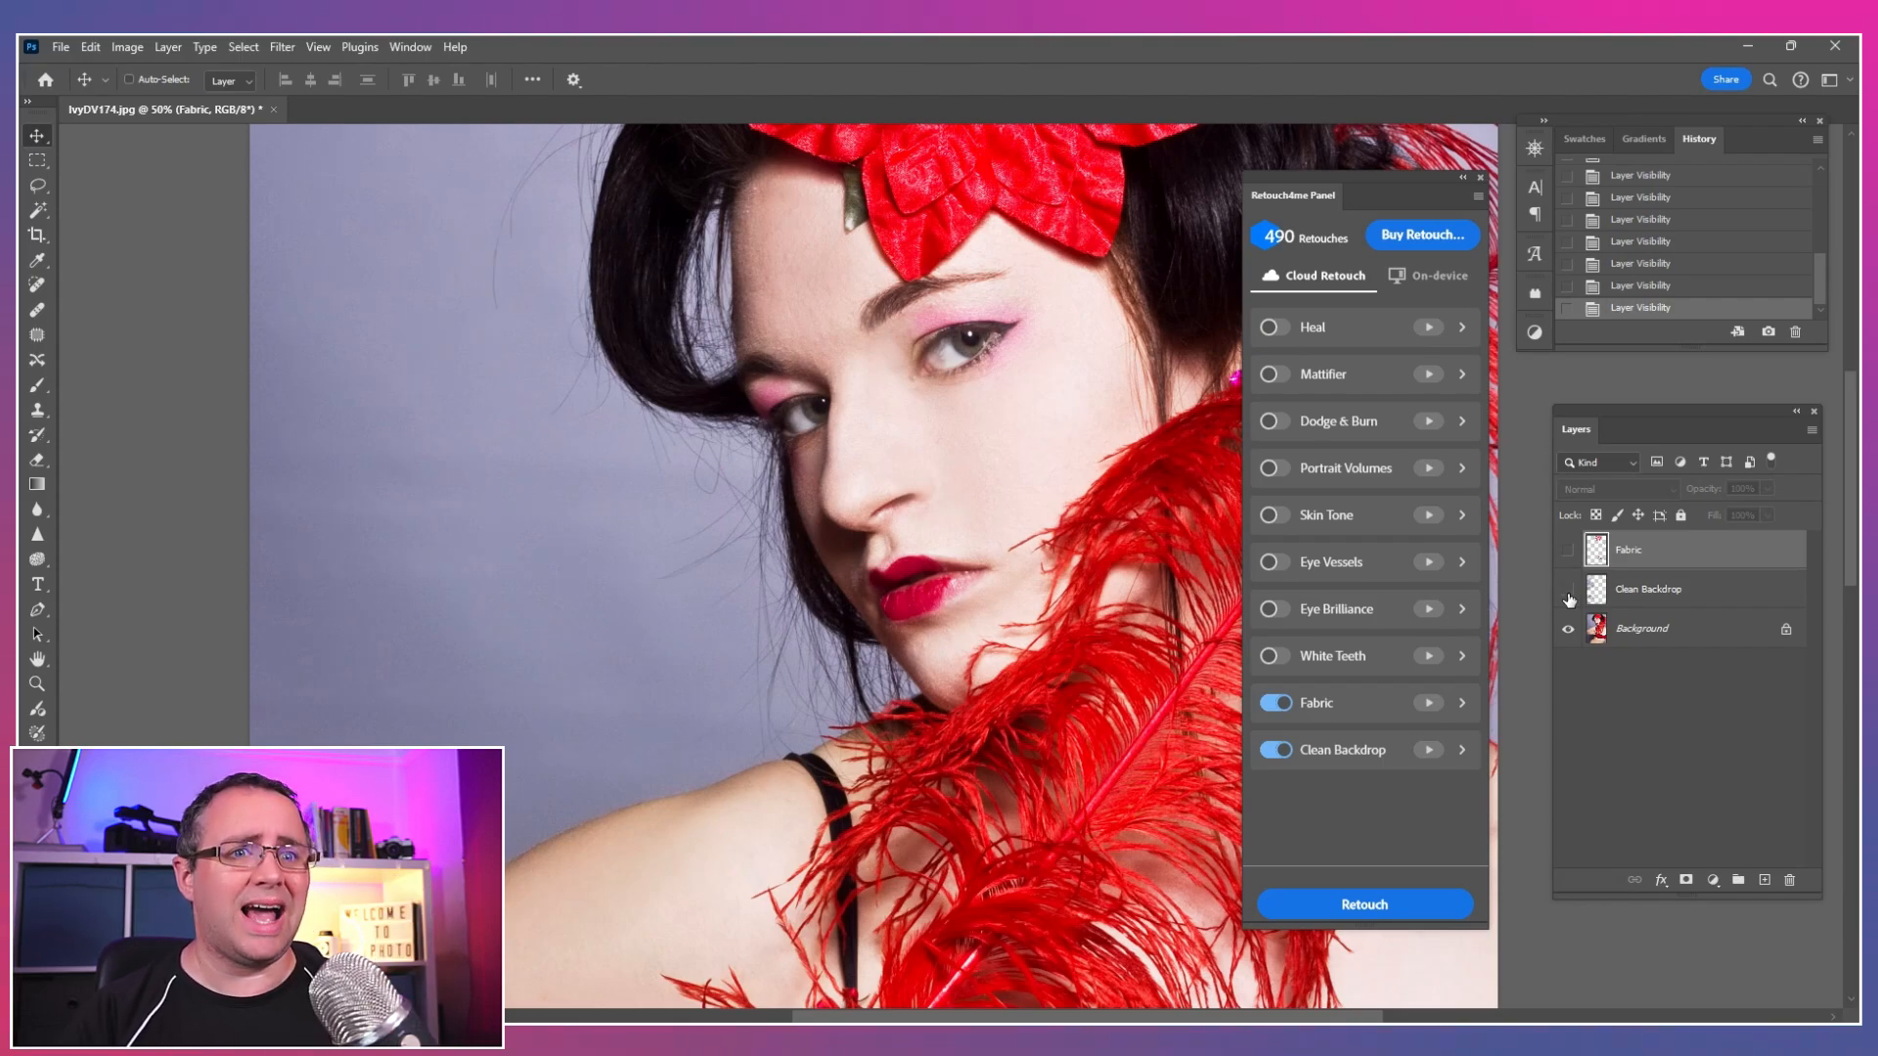
left_click_drag(906, 314, 490, 662)
left_click(1569, 593)
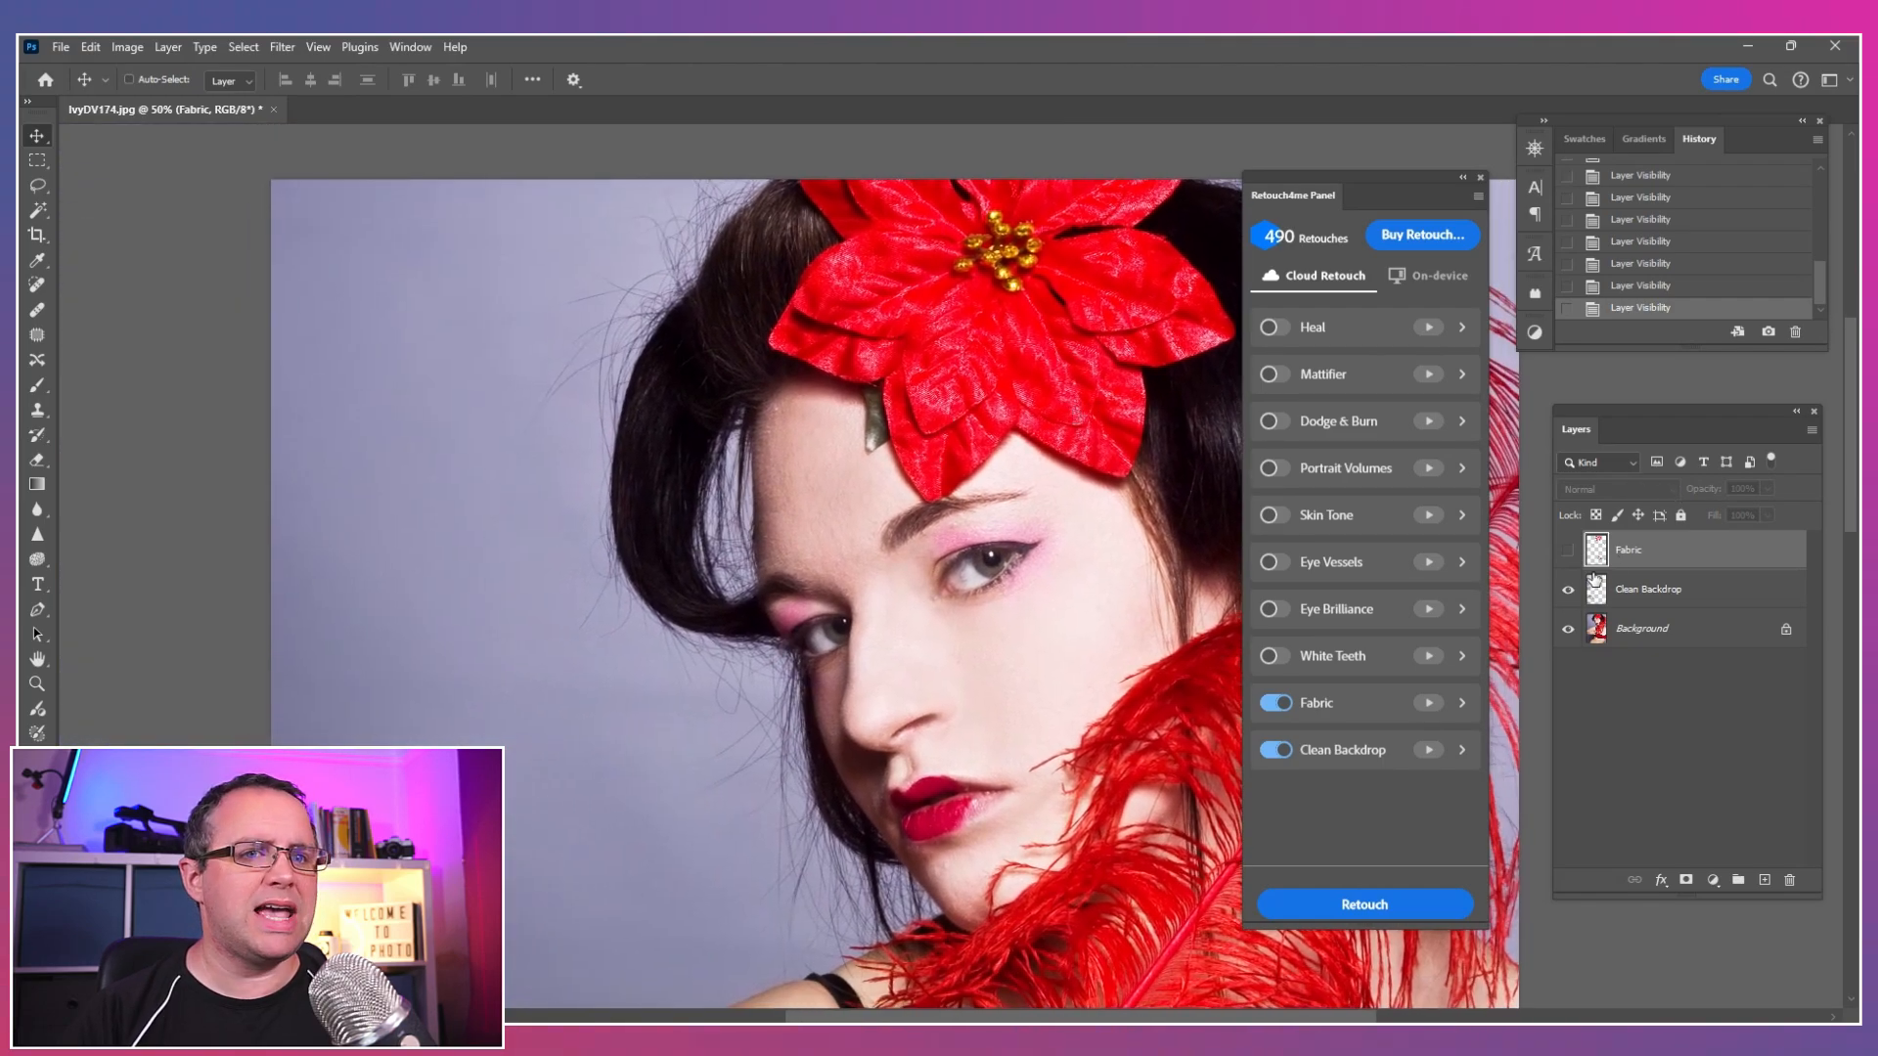
left_click(1569, 594)
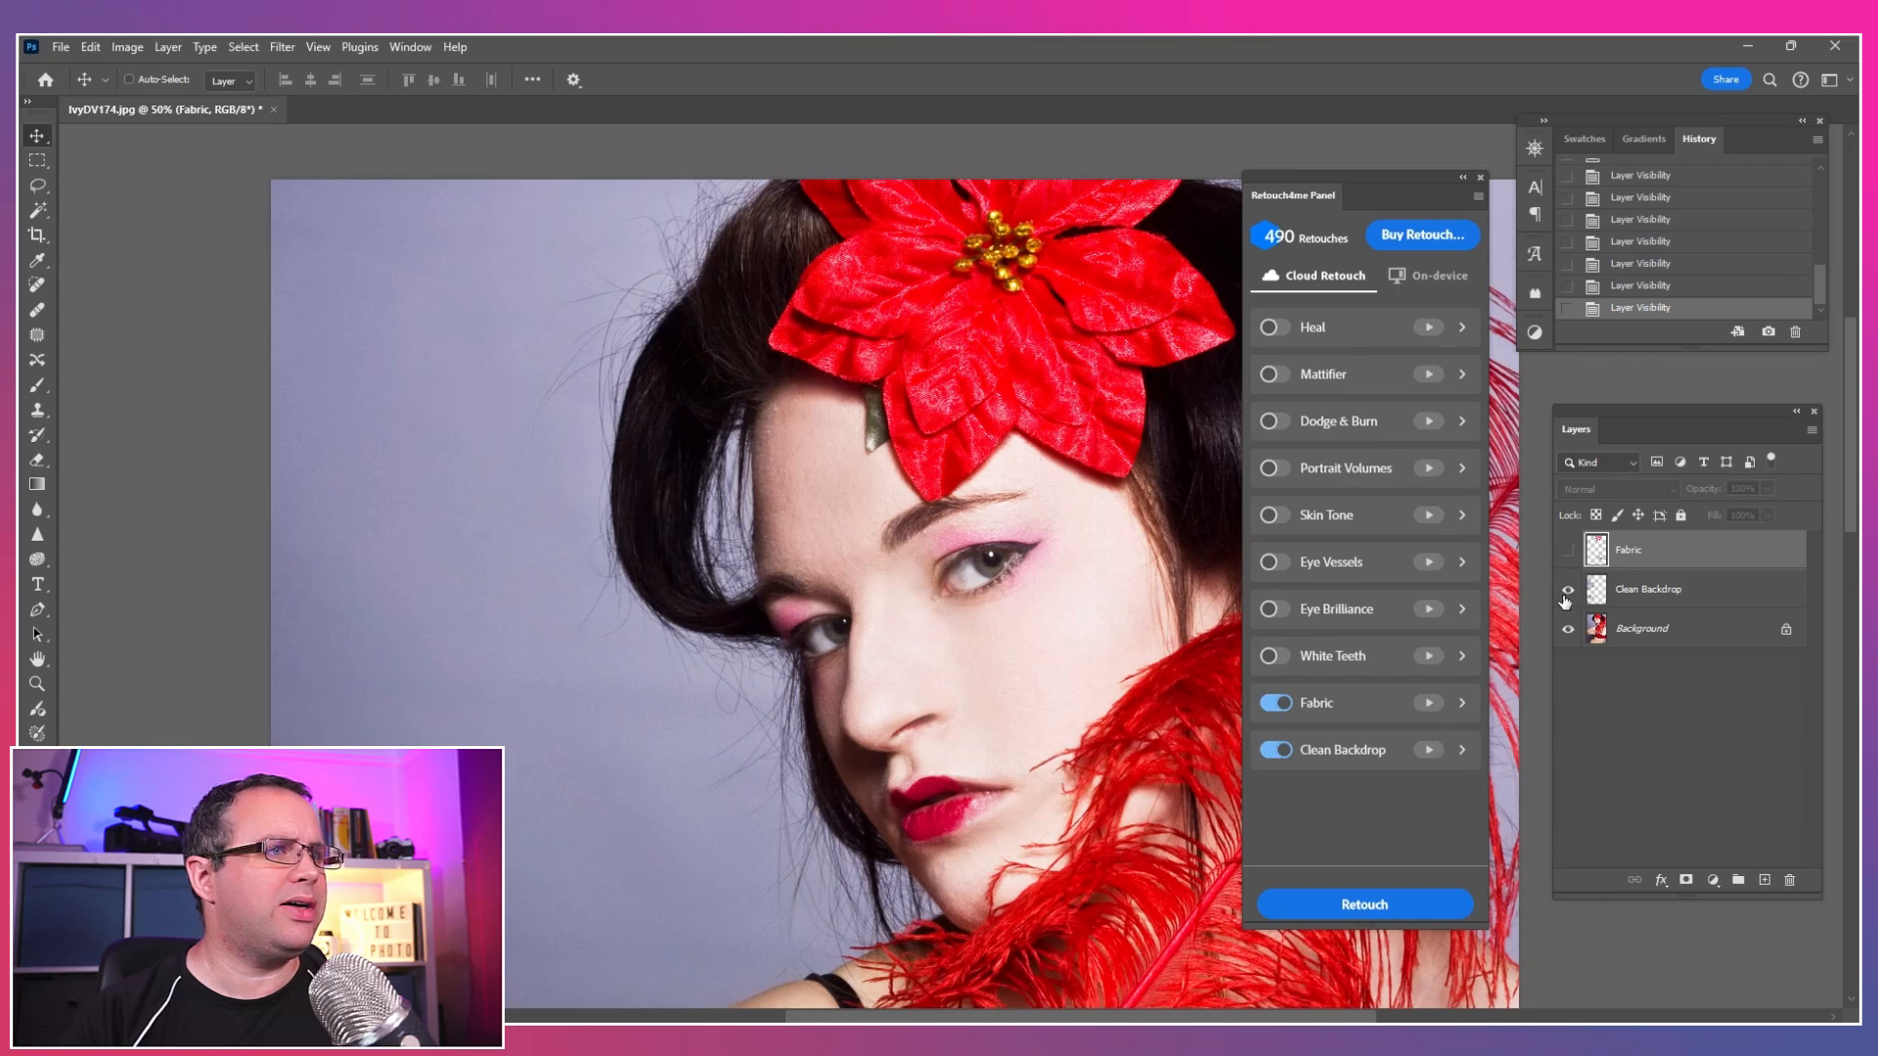
Step: Compare the red hair flower with the Fabric layer shown and hidden at 50% magnification
left_click_drag(911, 641, 884, 516)
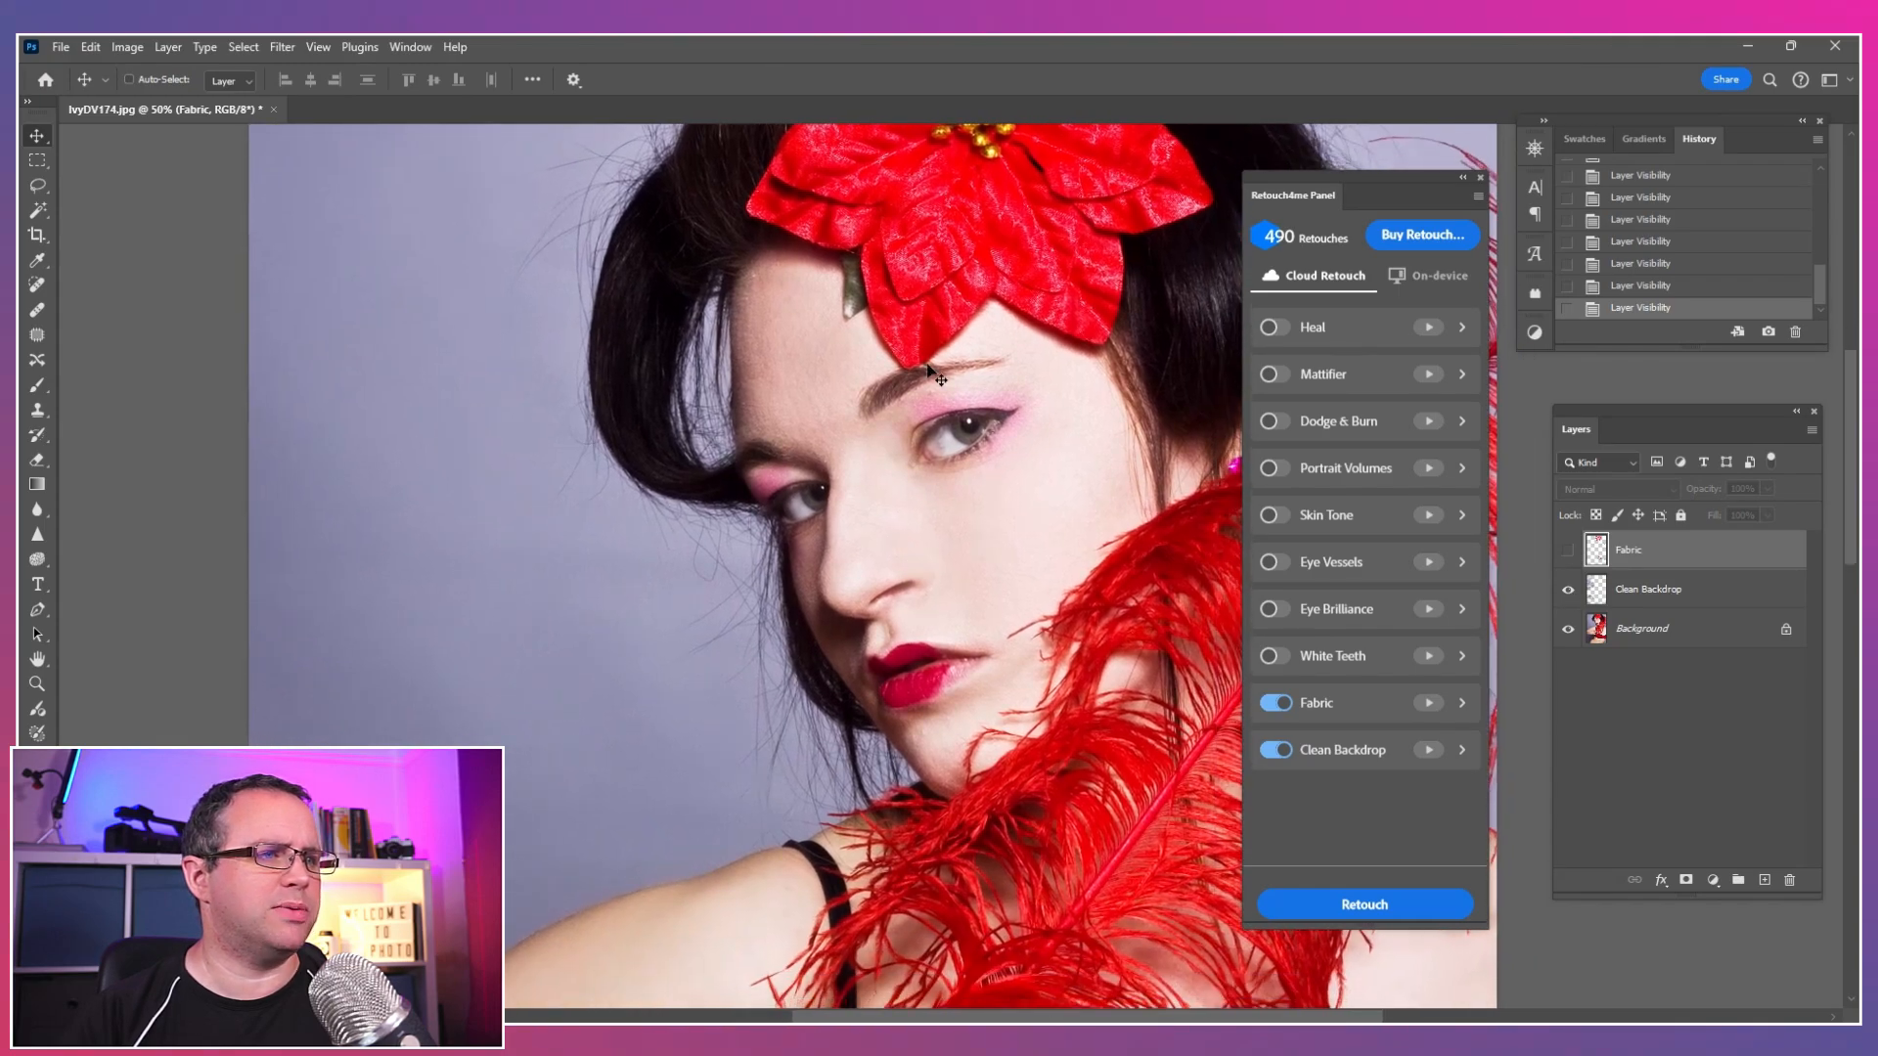
left_click(1567, 554)
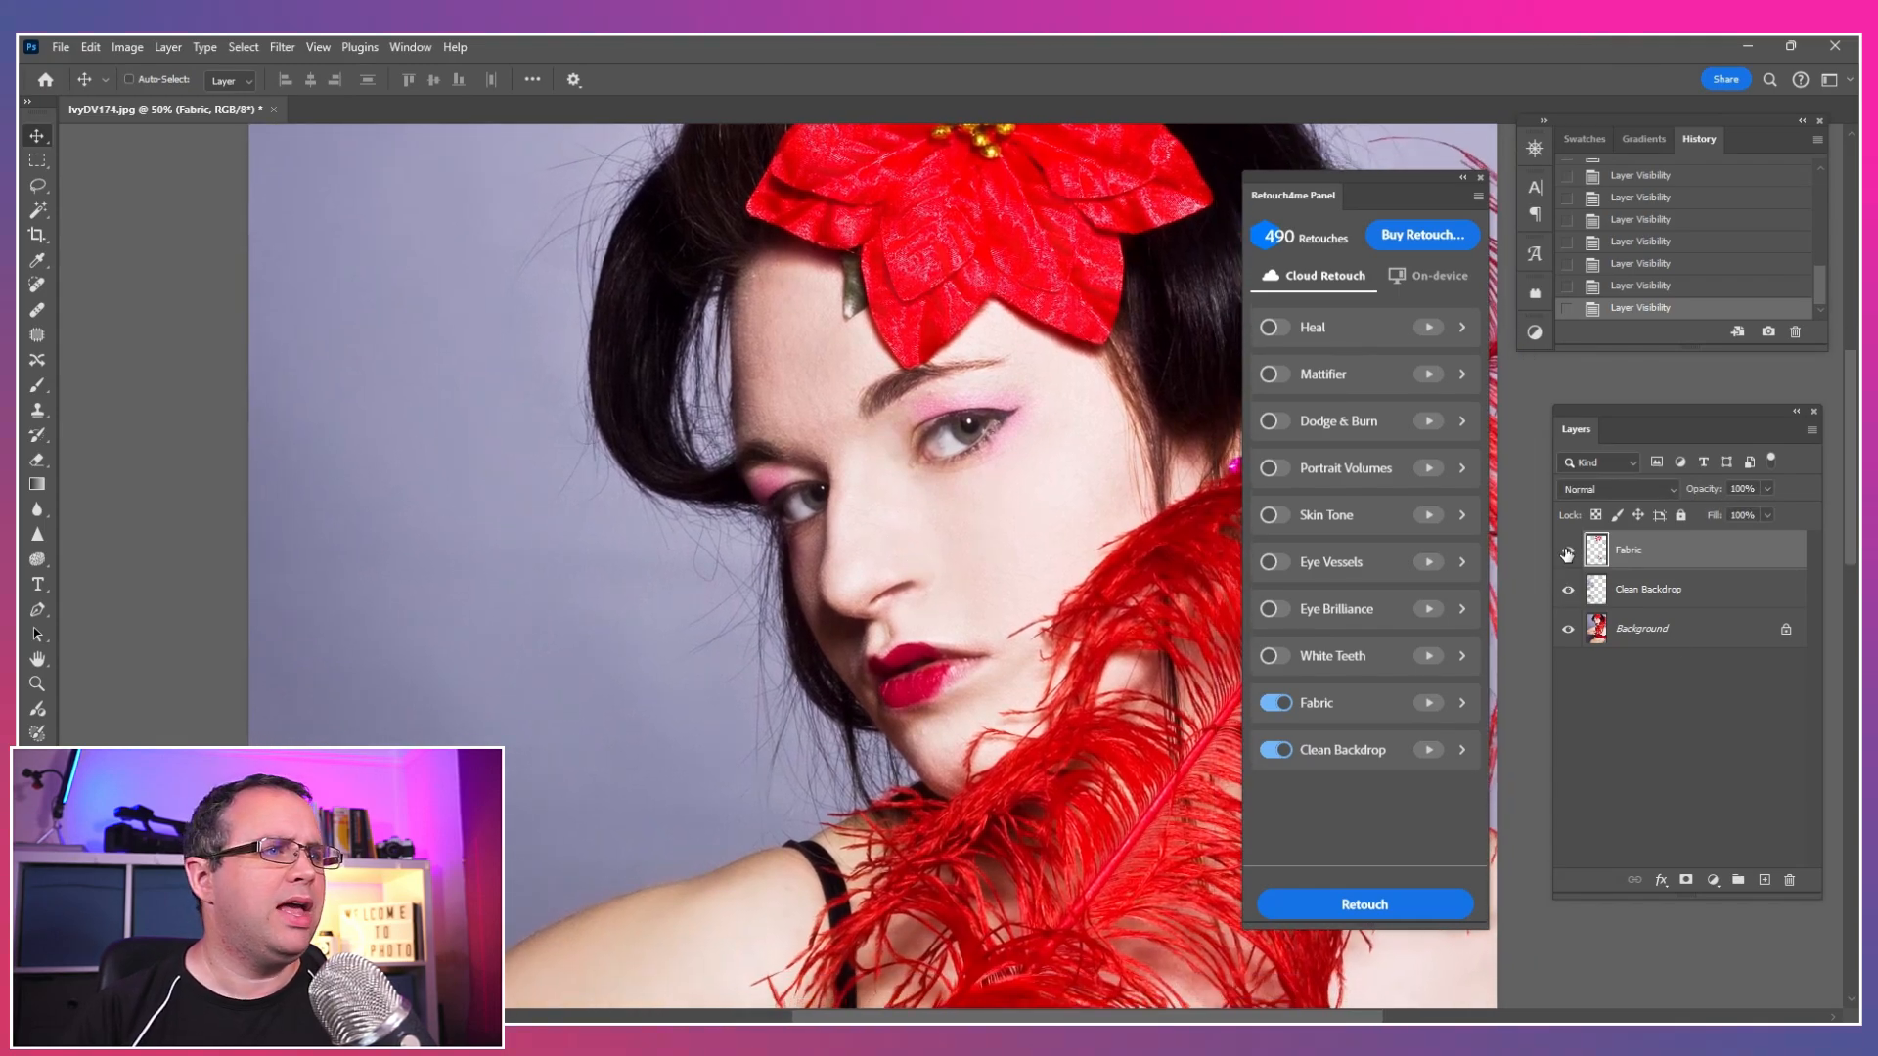
left_click_drag(810, 410, 760, 543)
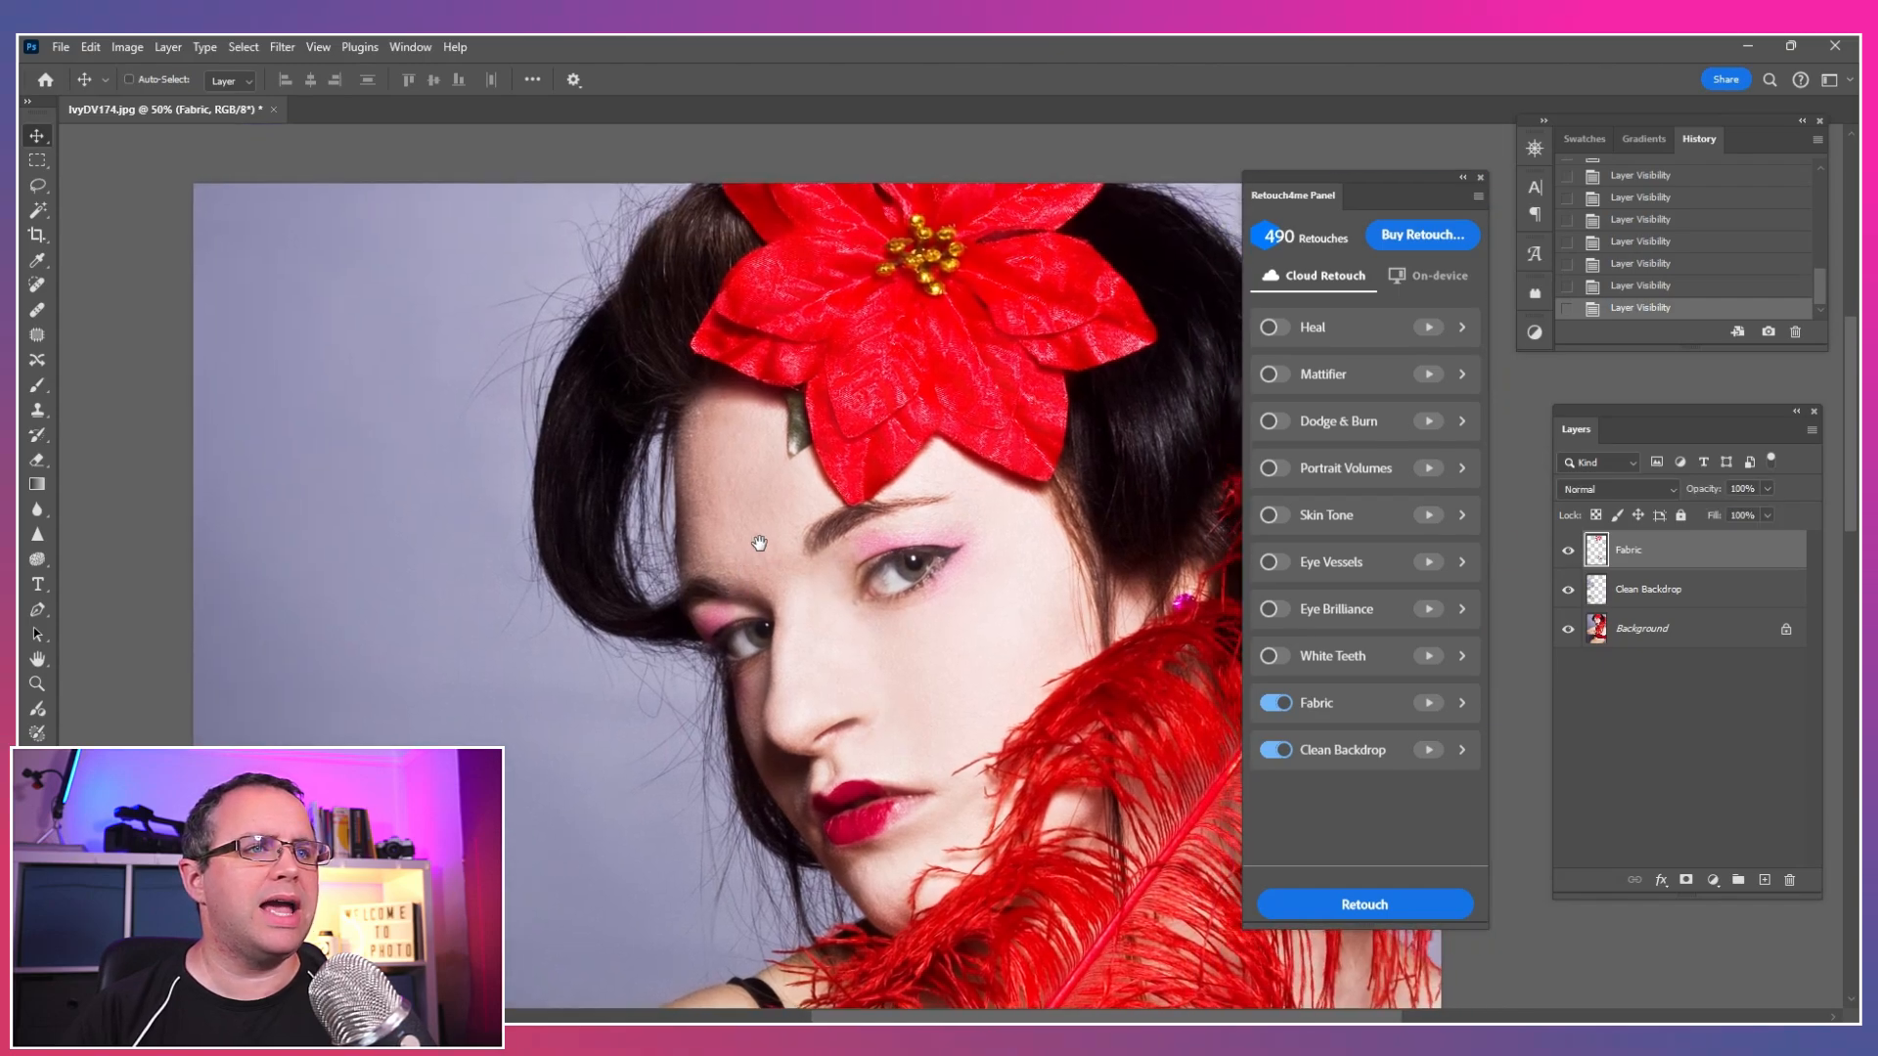
left_click(1568, 552)
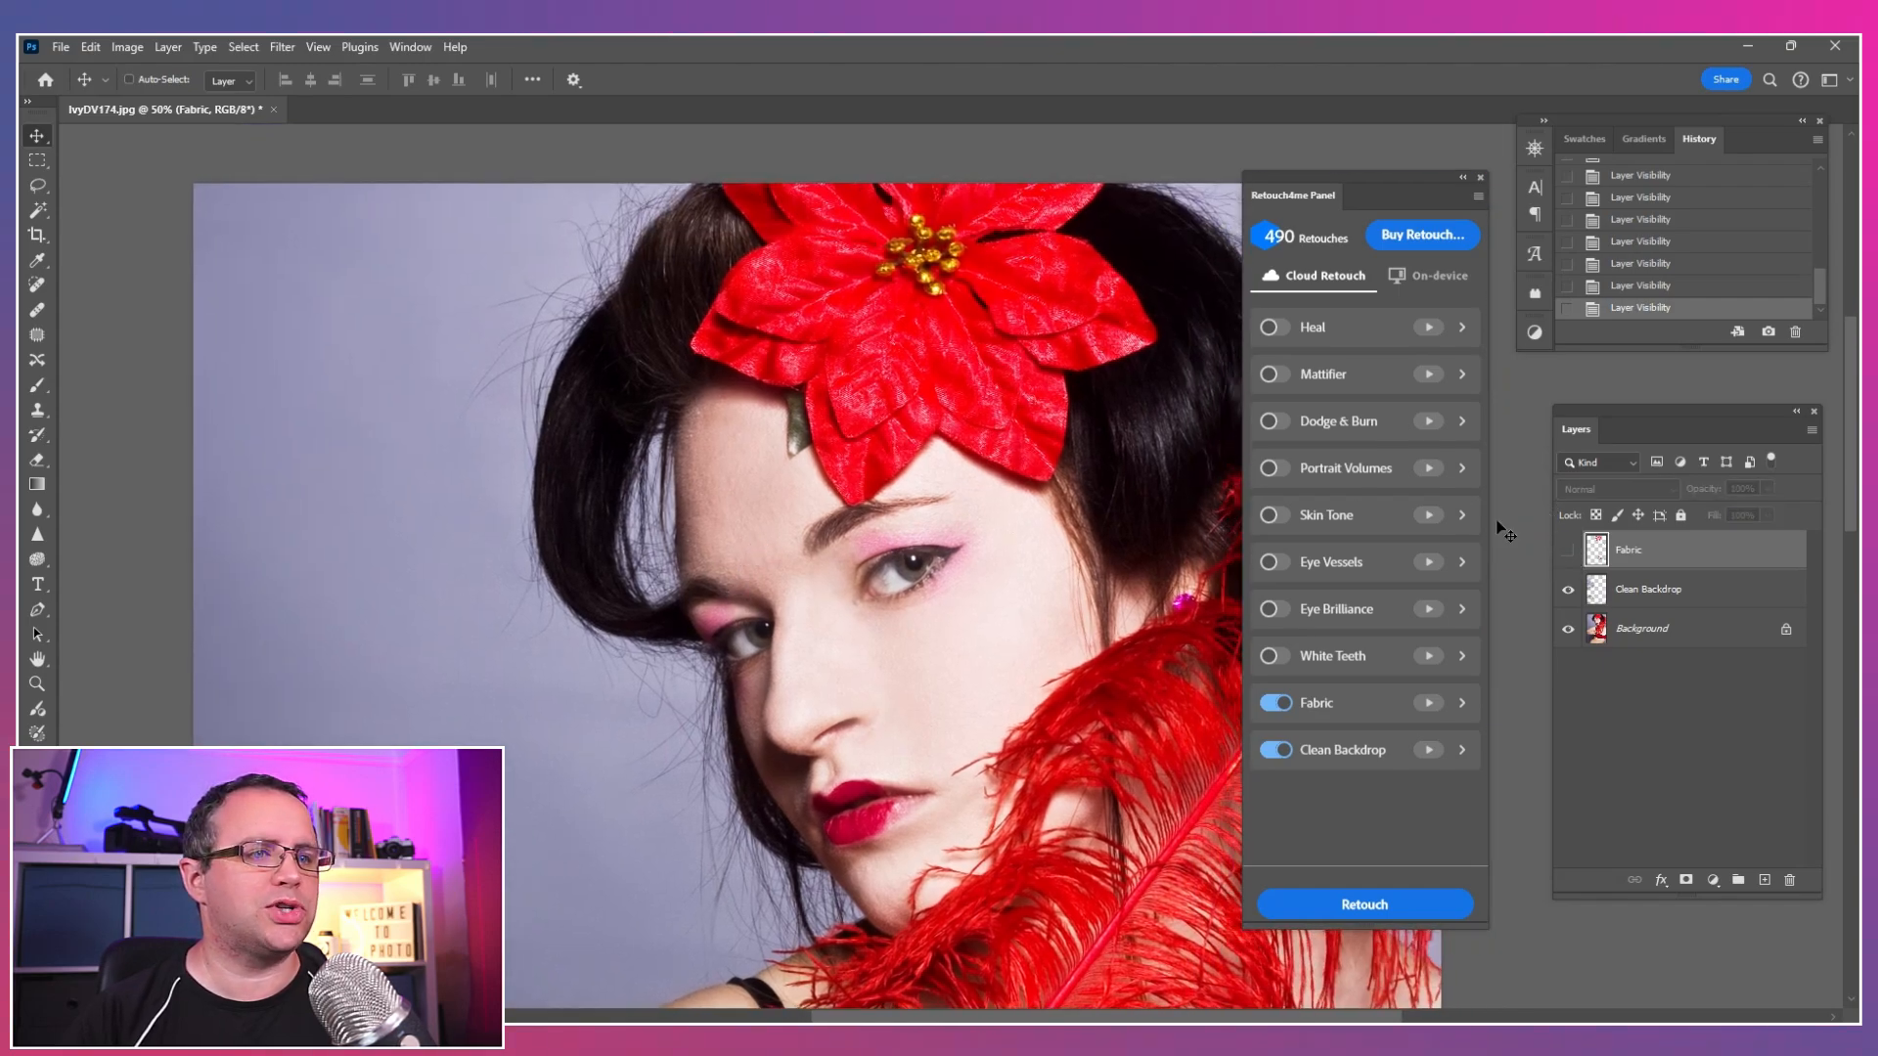
left_click(1567, 551)
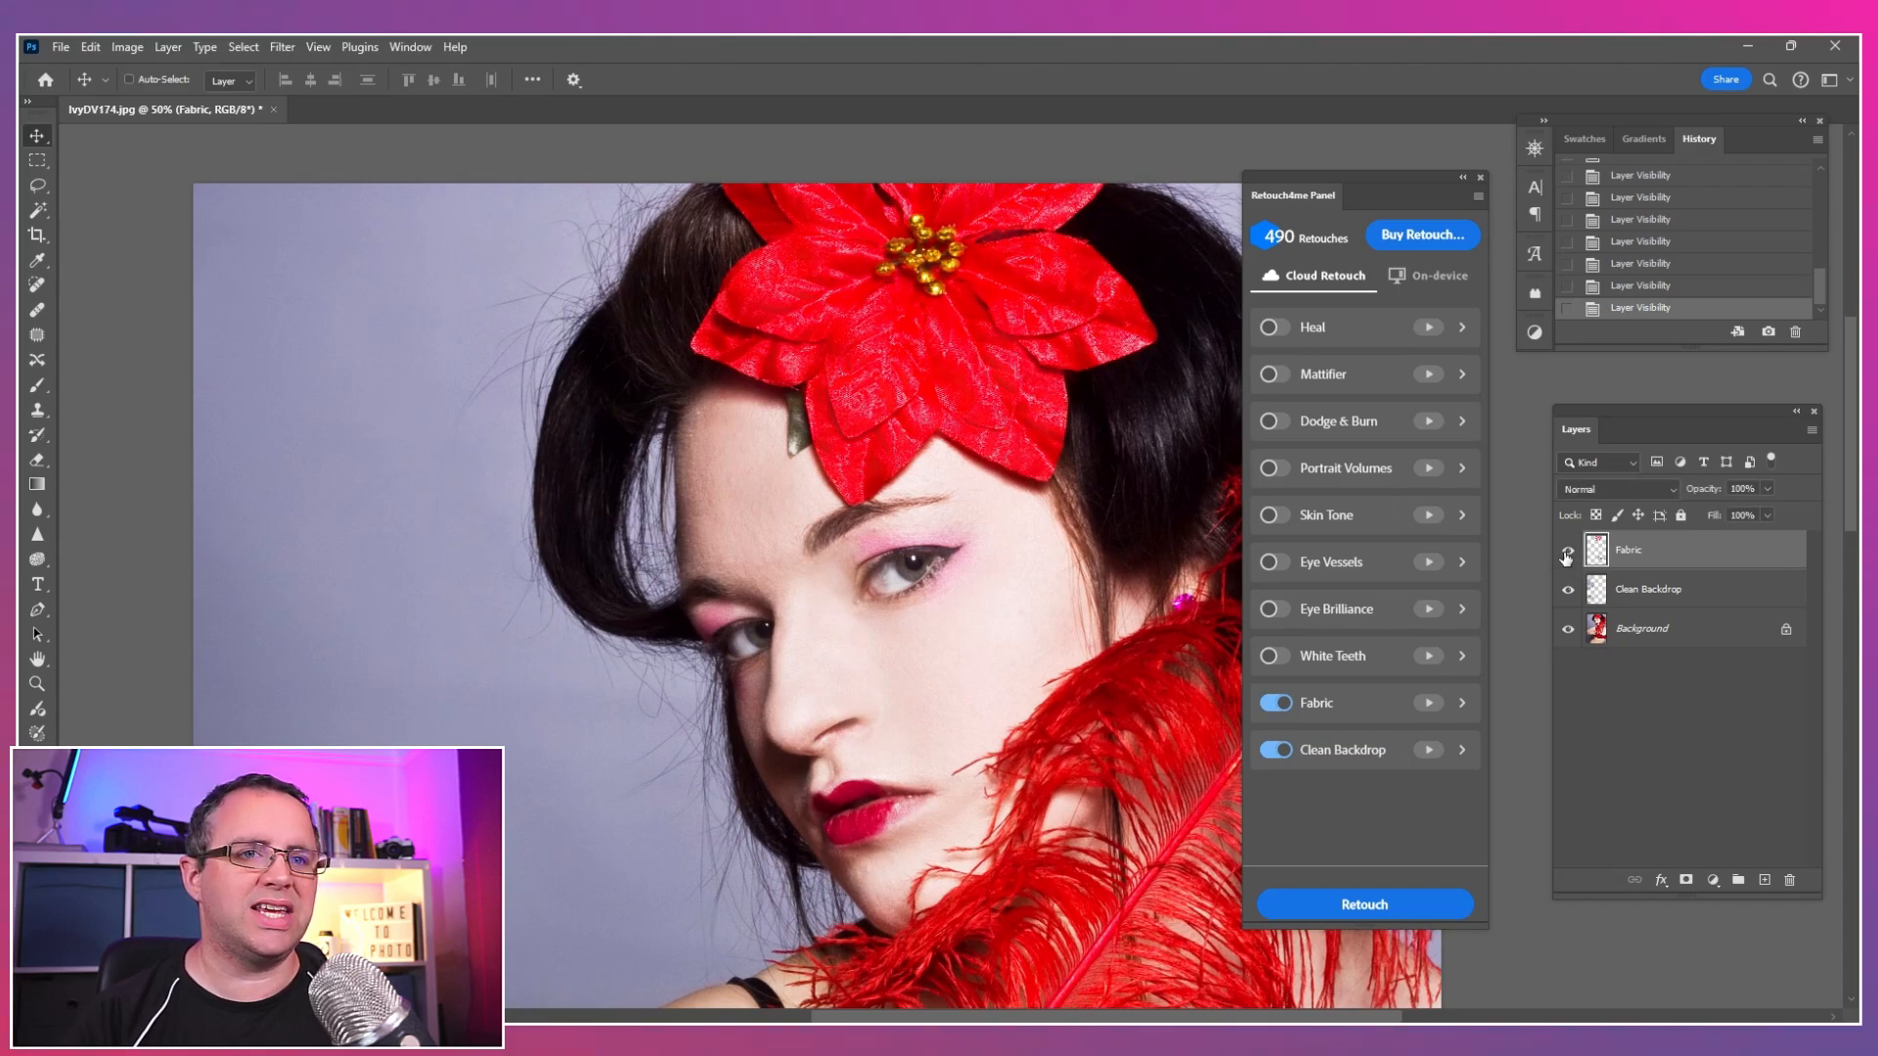
left_click(1567, 551)
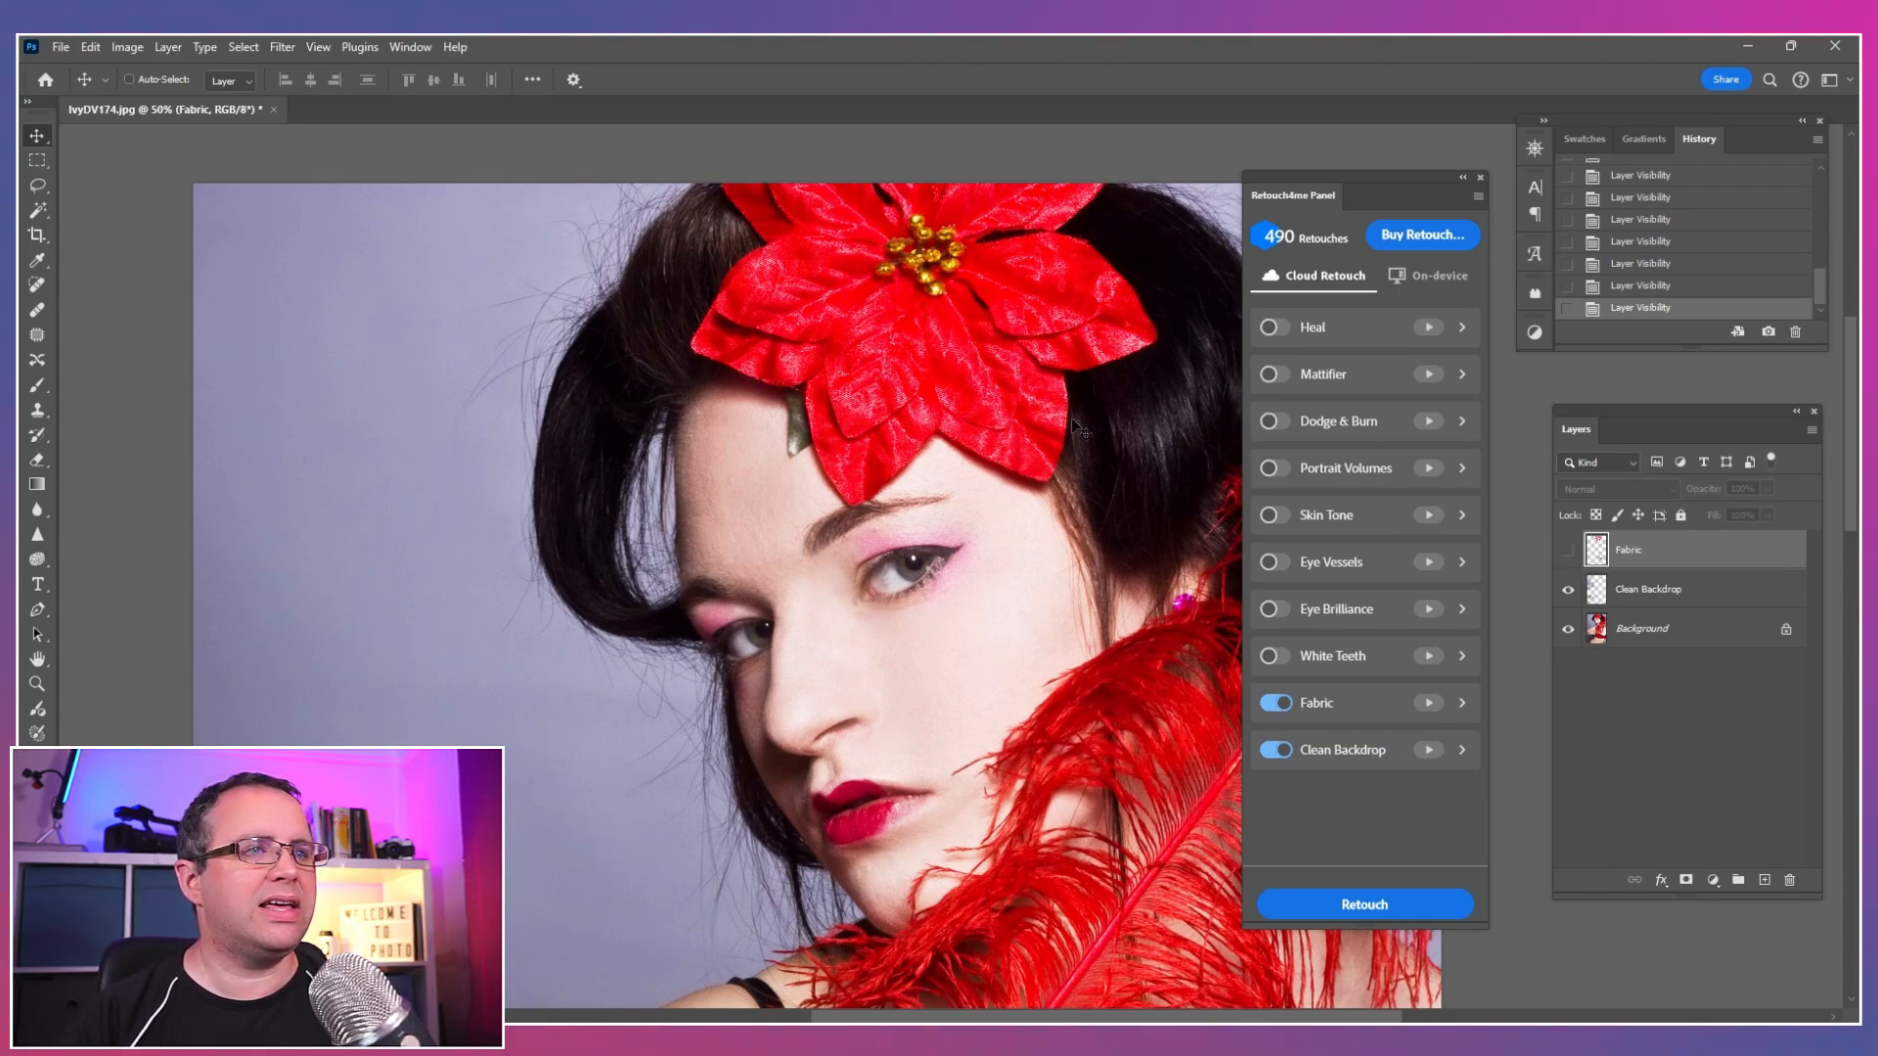
Step: Compare the flower and the red feather with the Fabric layer hidden and shown at 33.3% magnification
left_click_drag(1034, 643, 936, 452)
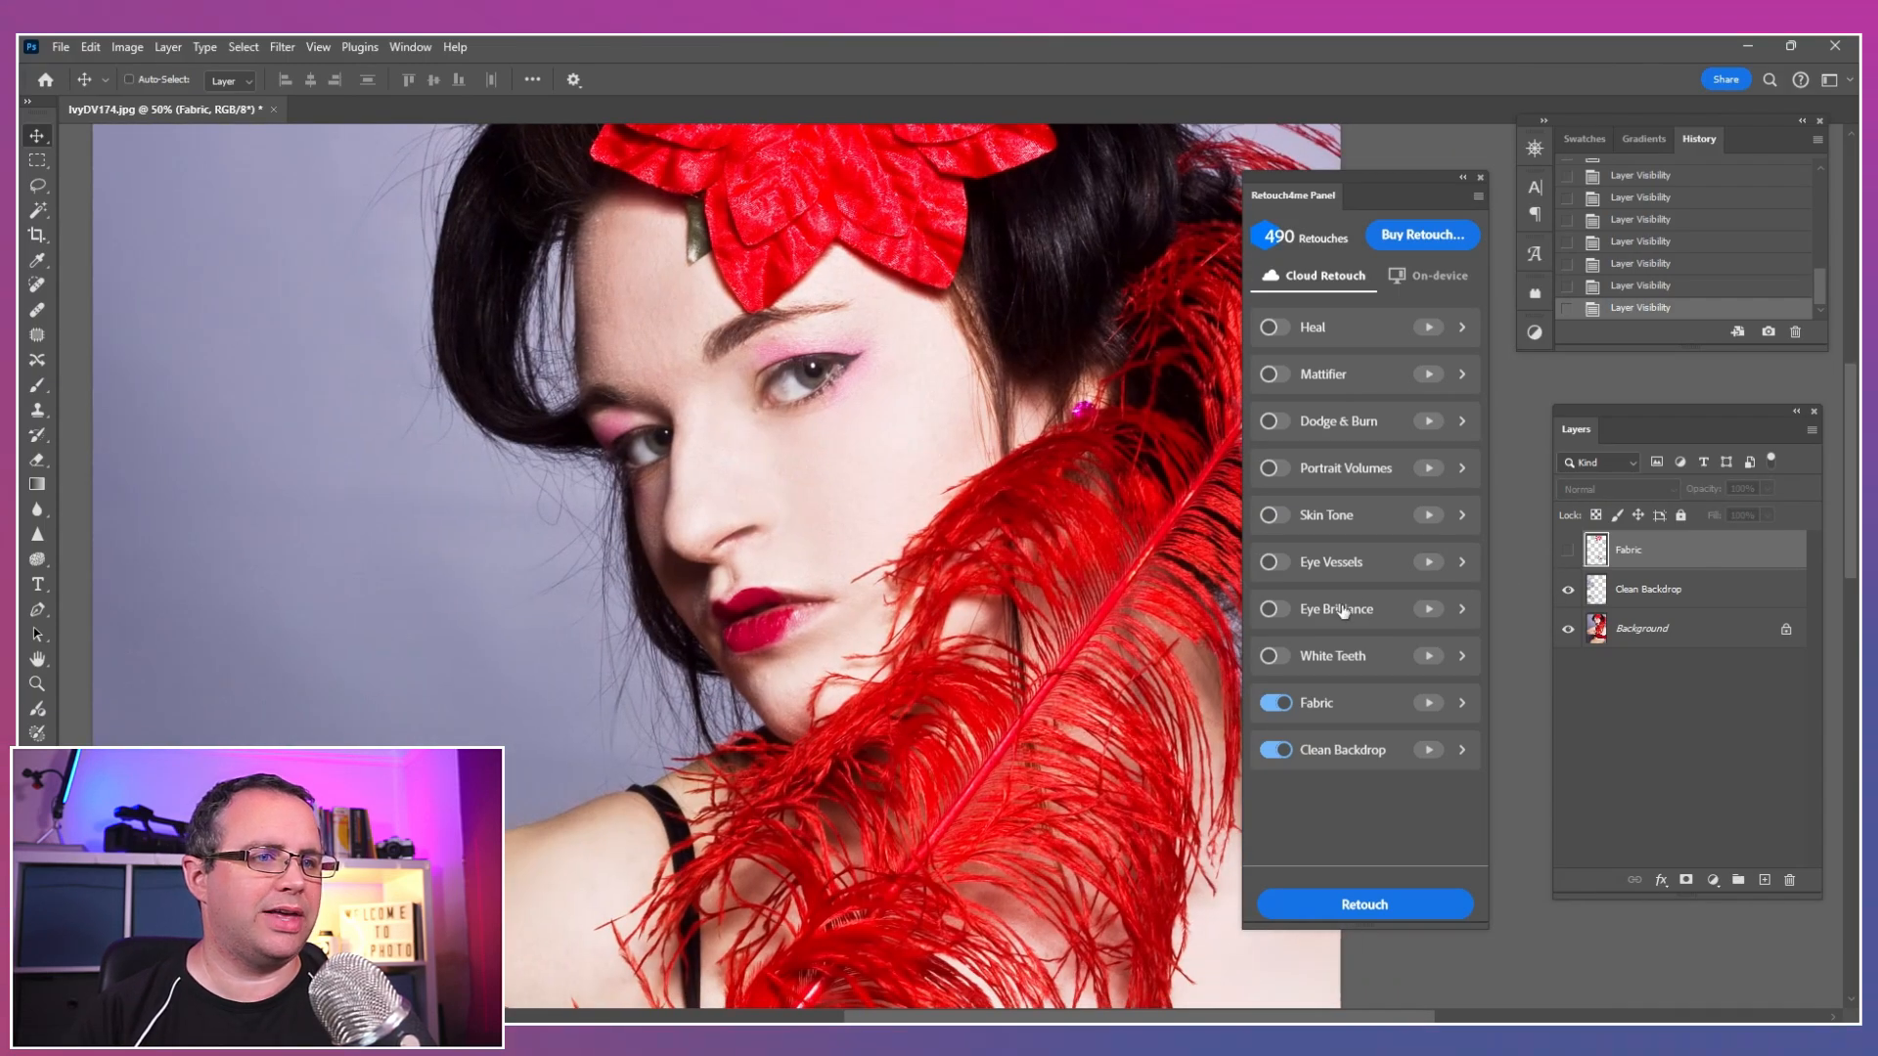
left_click(1568, 589)
key("ctrl+minus")
left_click(1570, 554)
left_click(1570, 553)
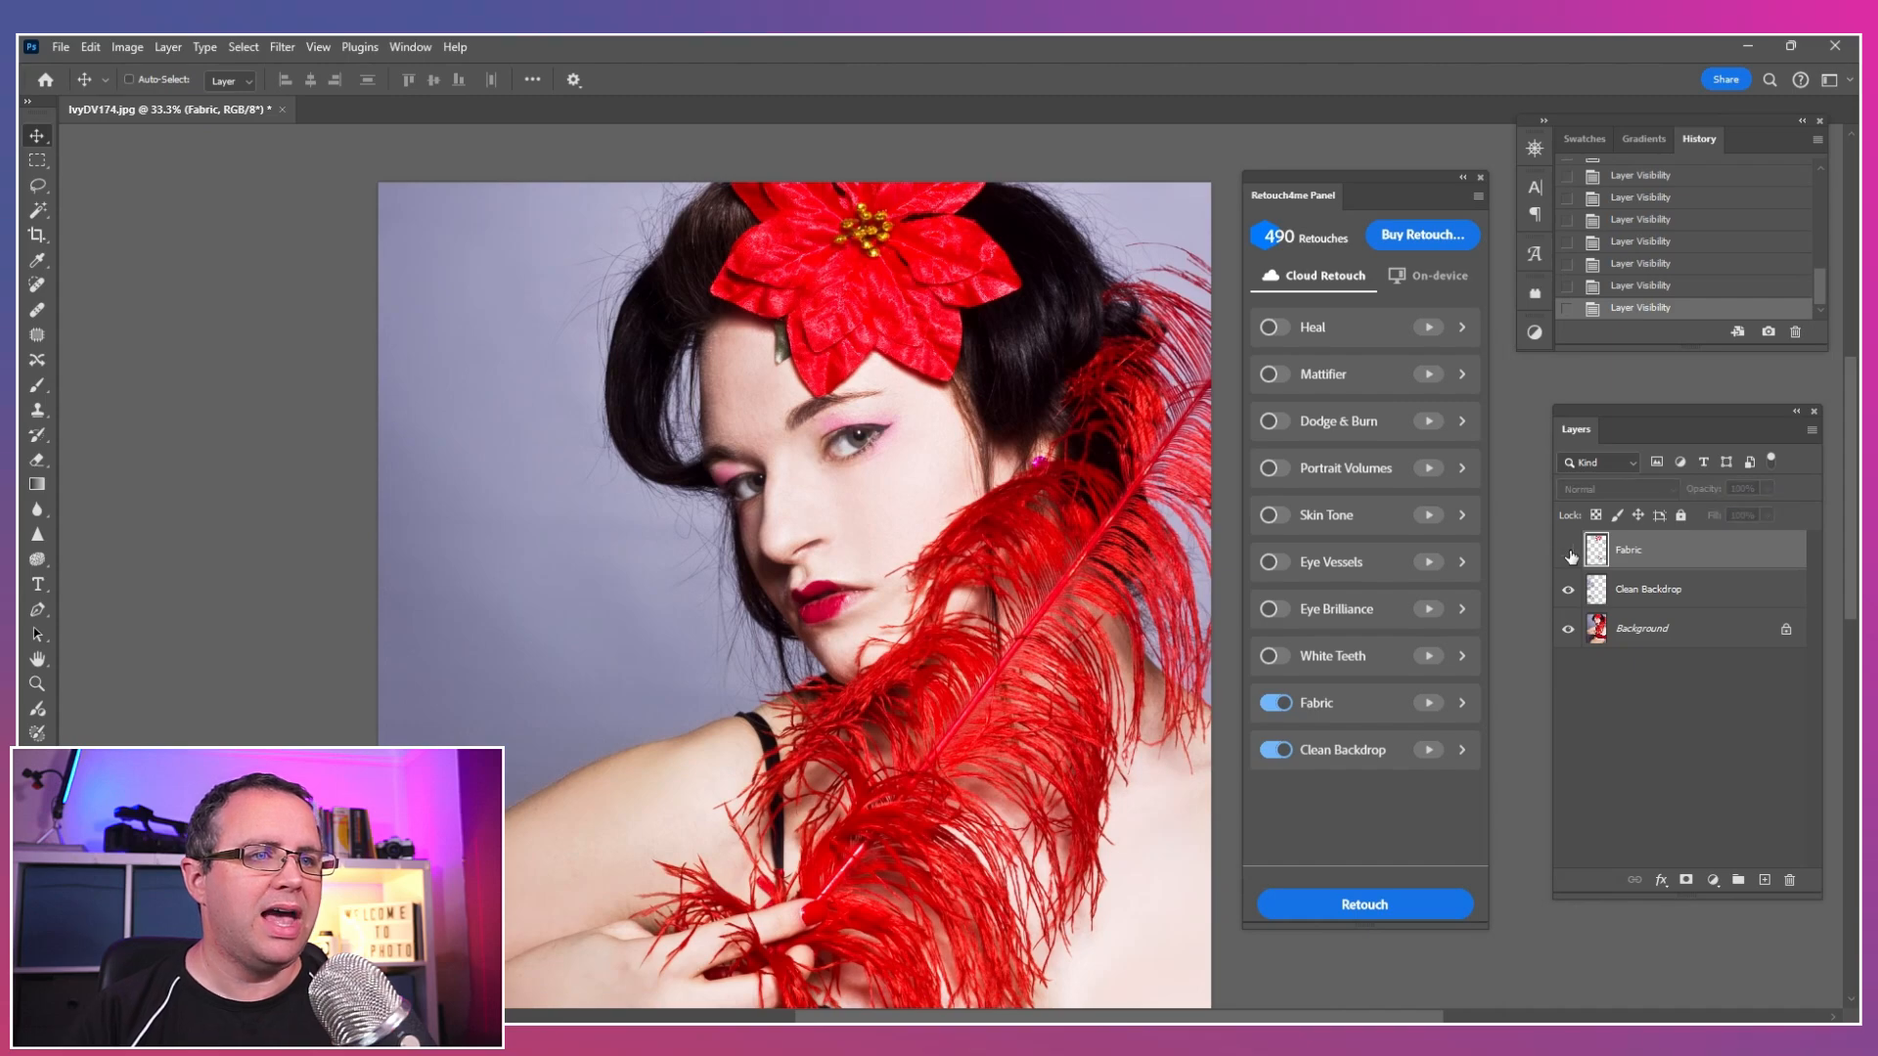
left_click_drag(895, 655, 860, 454)
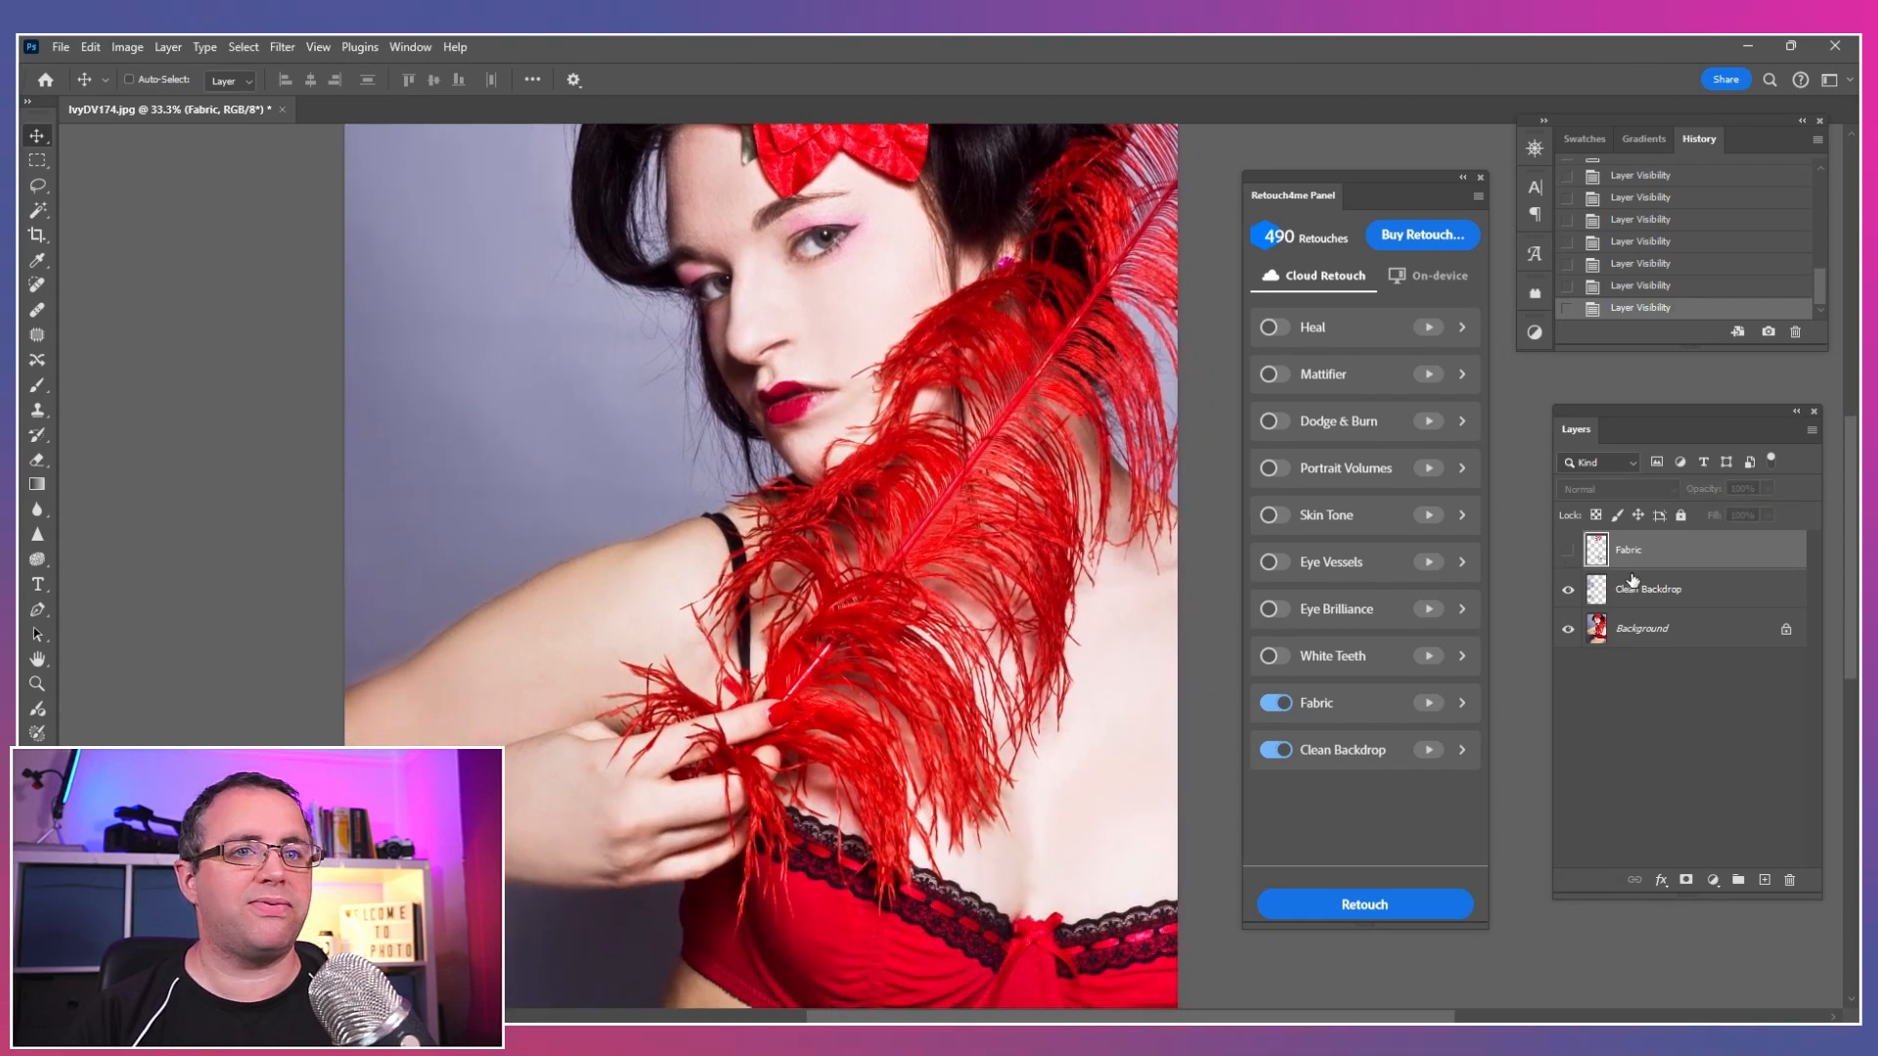
left_click(1570, 553)
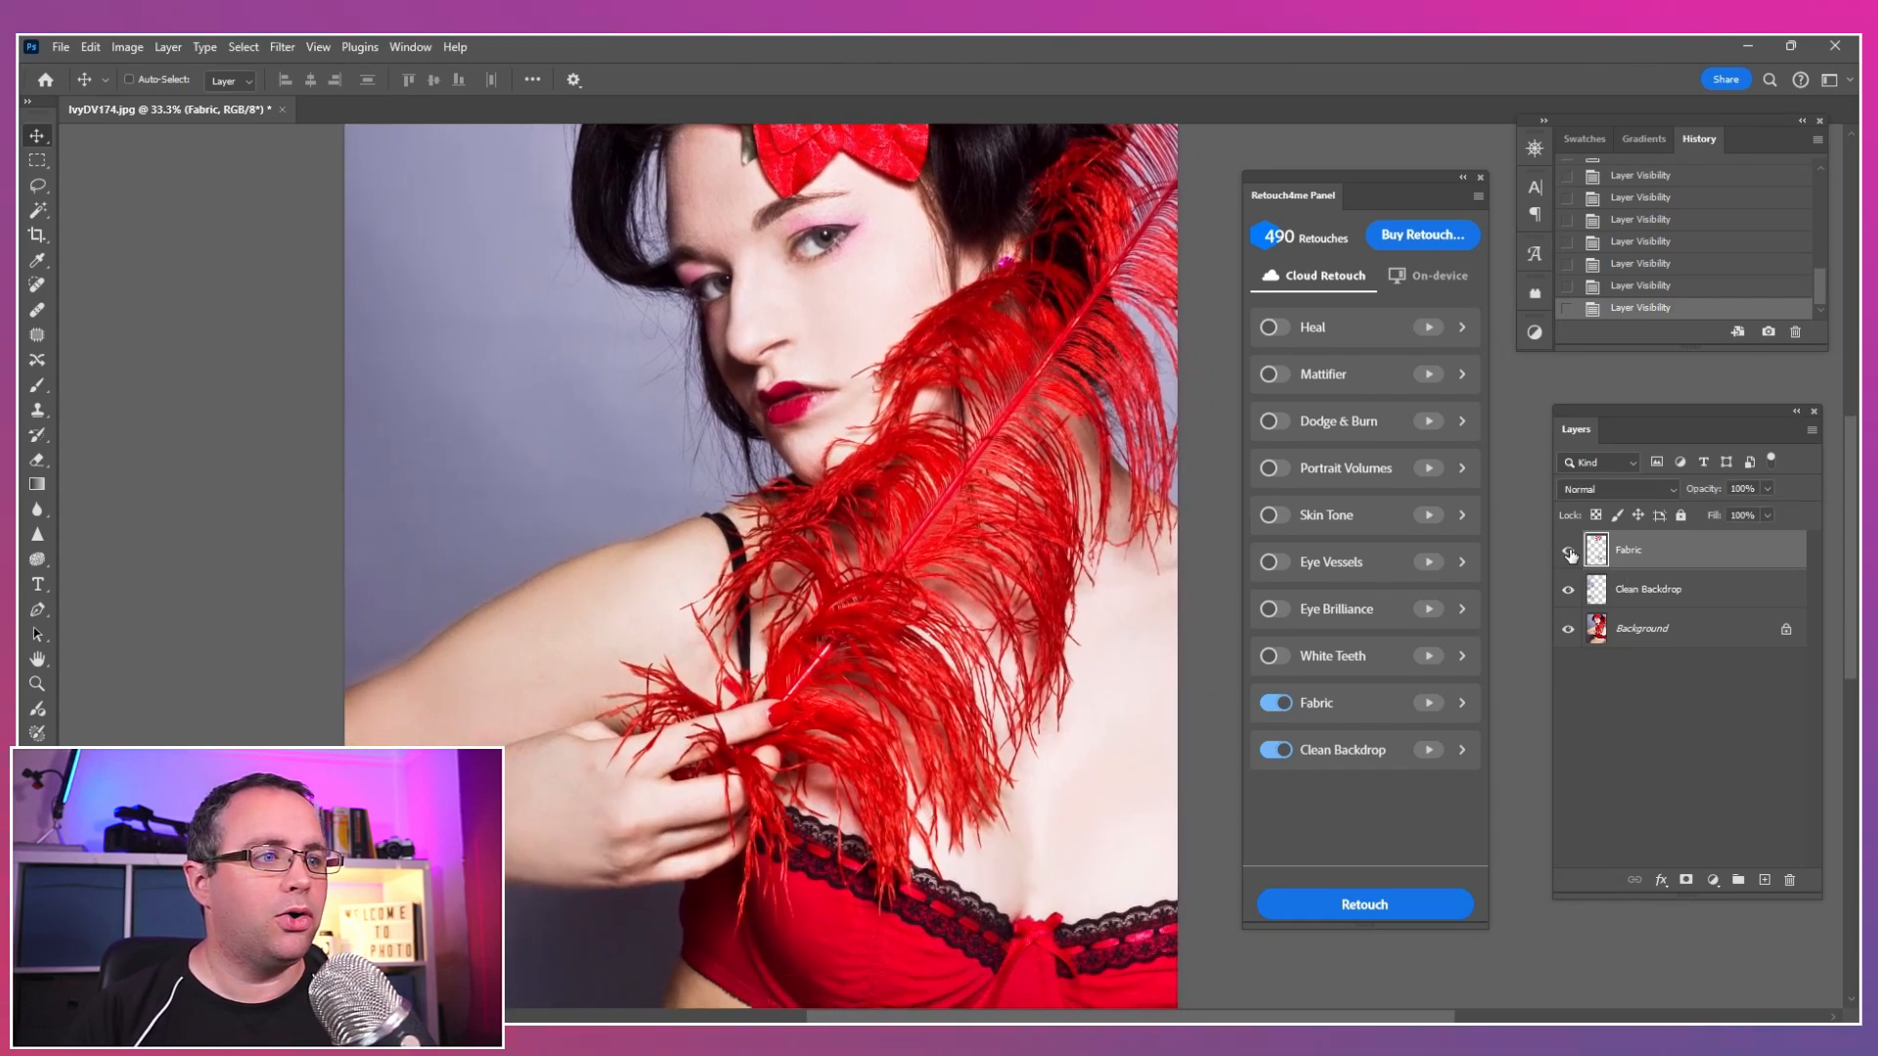
left_click(1570, 553)
left_click(1570, 553)
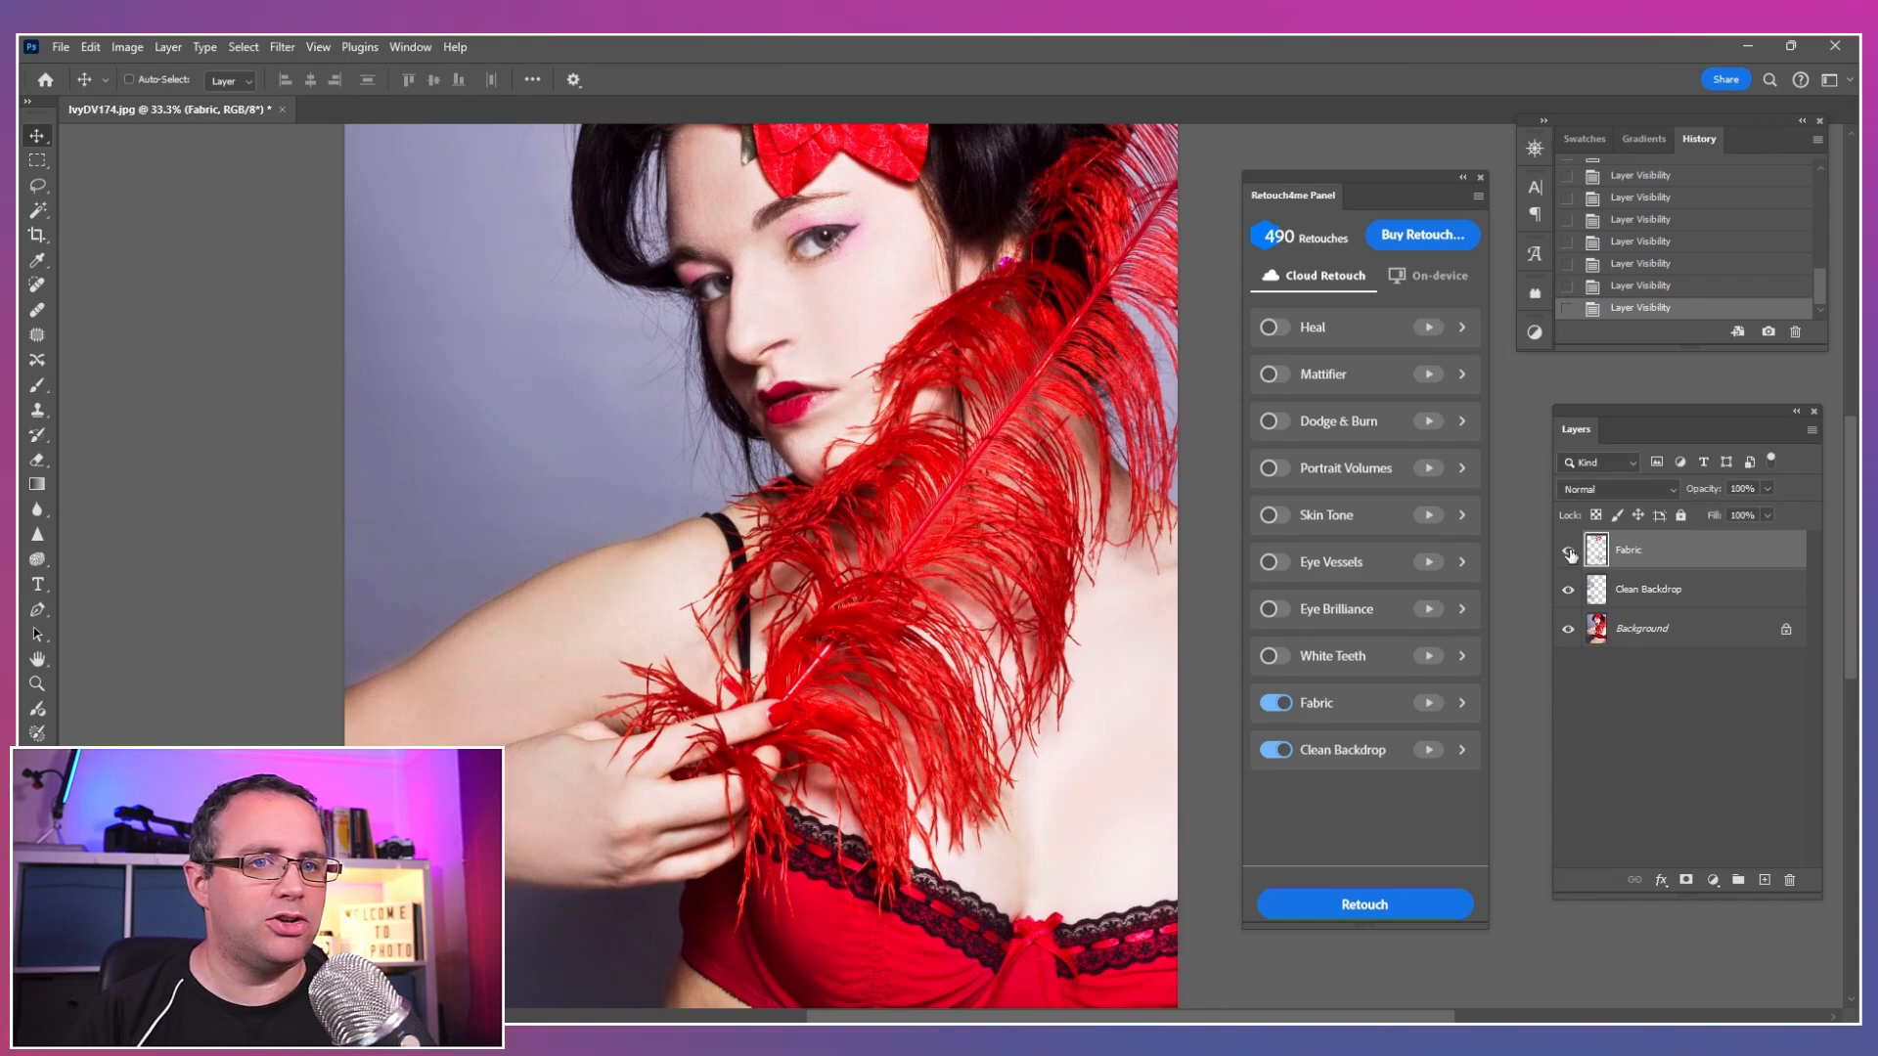
Step: Compare the red bra with the Fabric layer hidden and shown, leave the layer hidden, and view the portrait at 25% magnification
left_click_drag(788, 824, 949, 532)
left_click(1570, 554)
left_click(1570, 554)
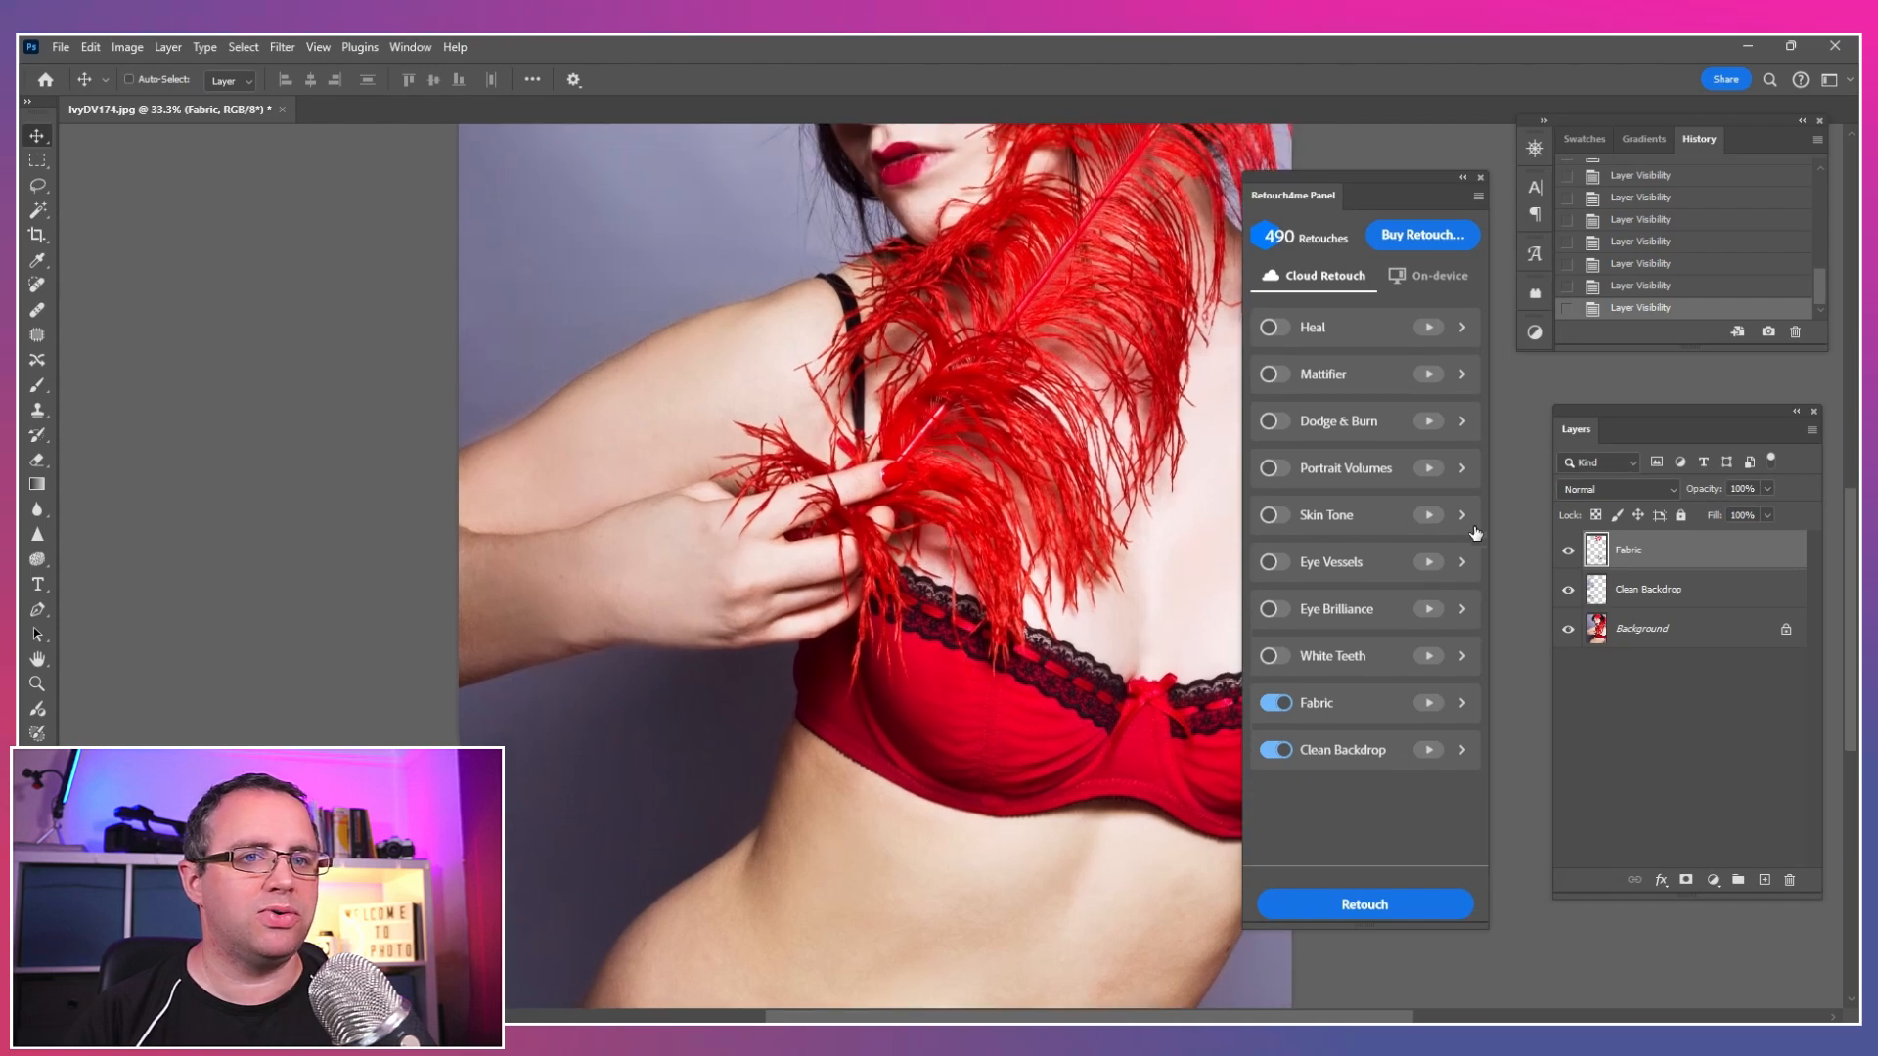
left_click(1568, 554)
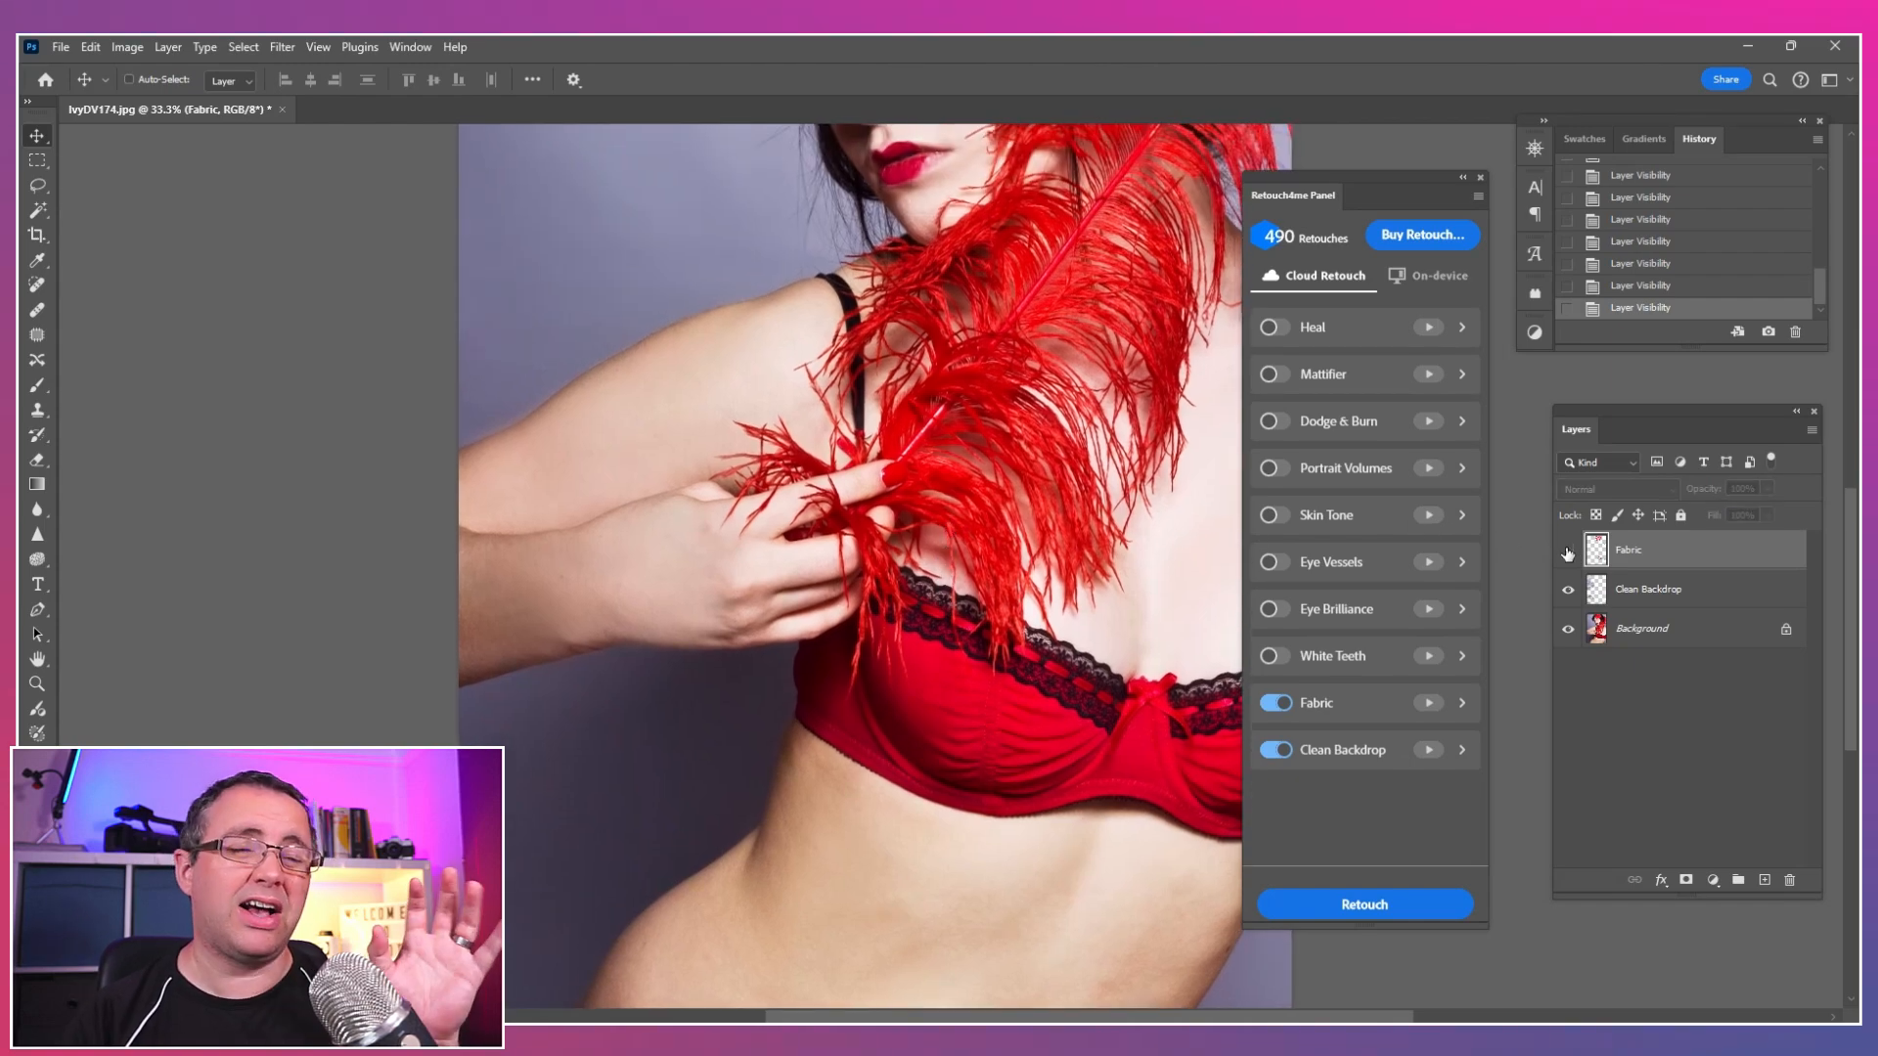
left_click(1568, 553)
left_click(1568, 554)
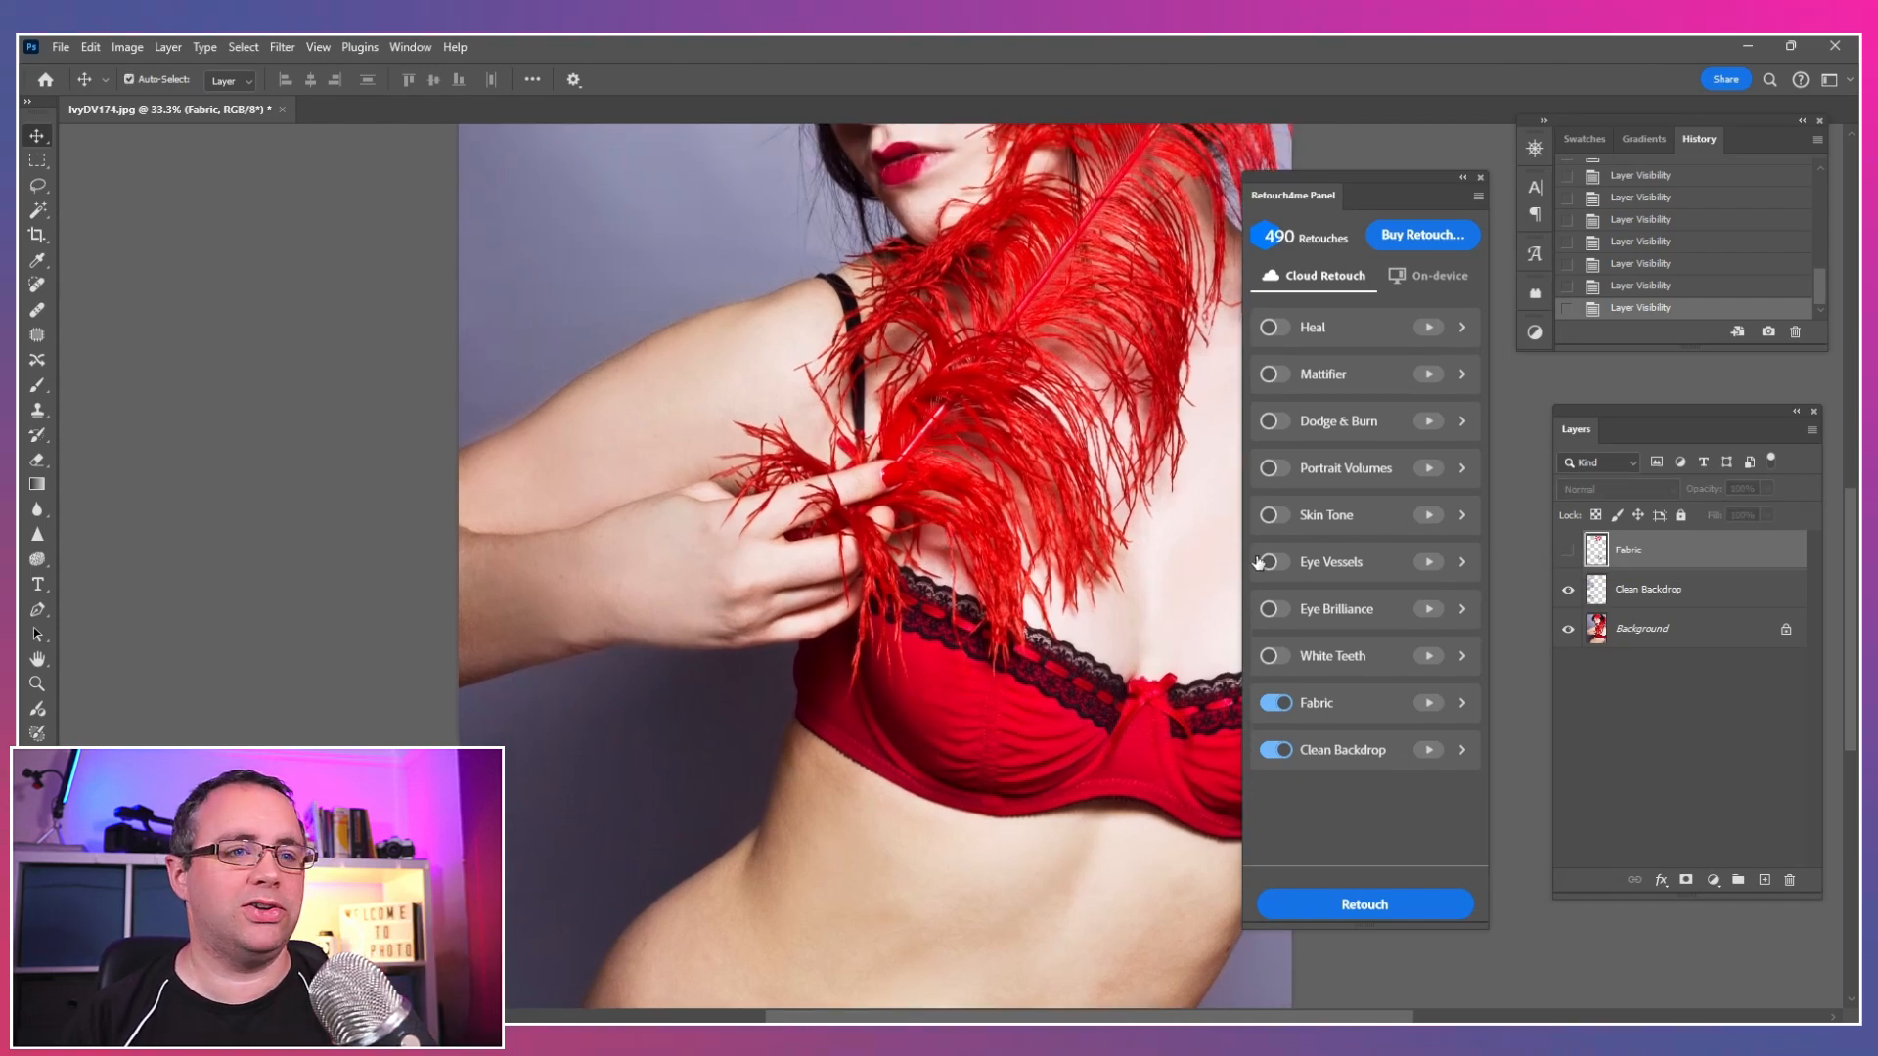
key("ctrl+minus")
left_click_drag(982, 223, 892, 450)
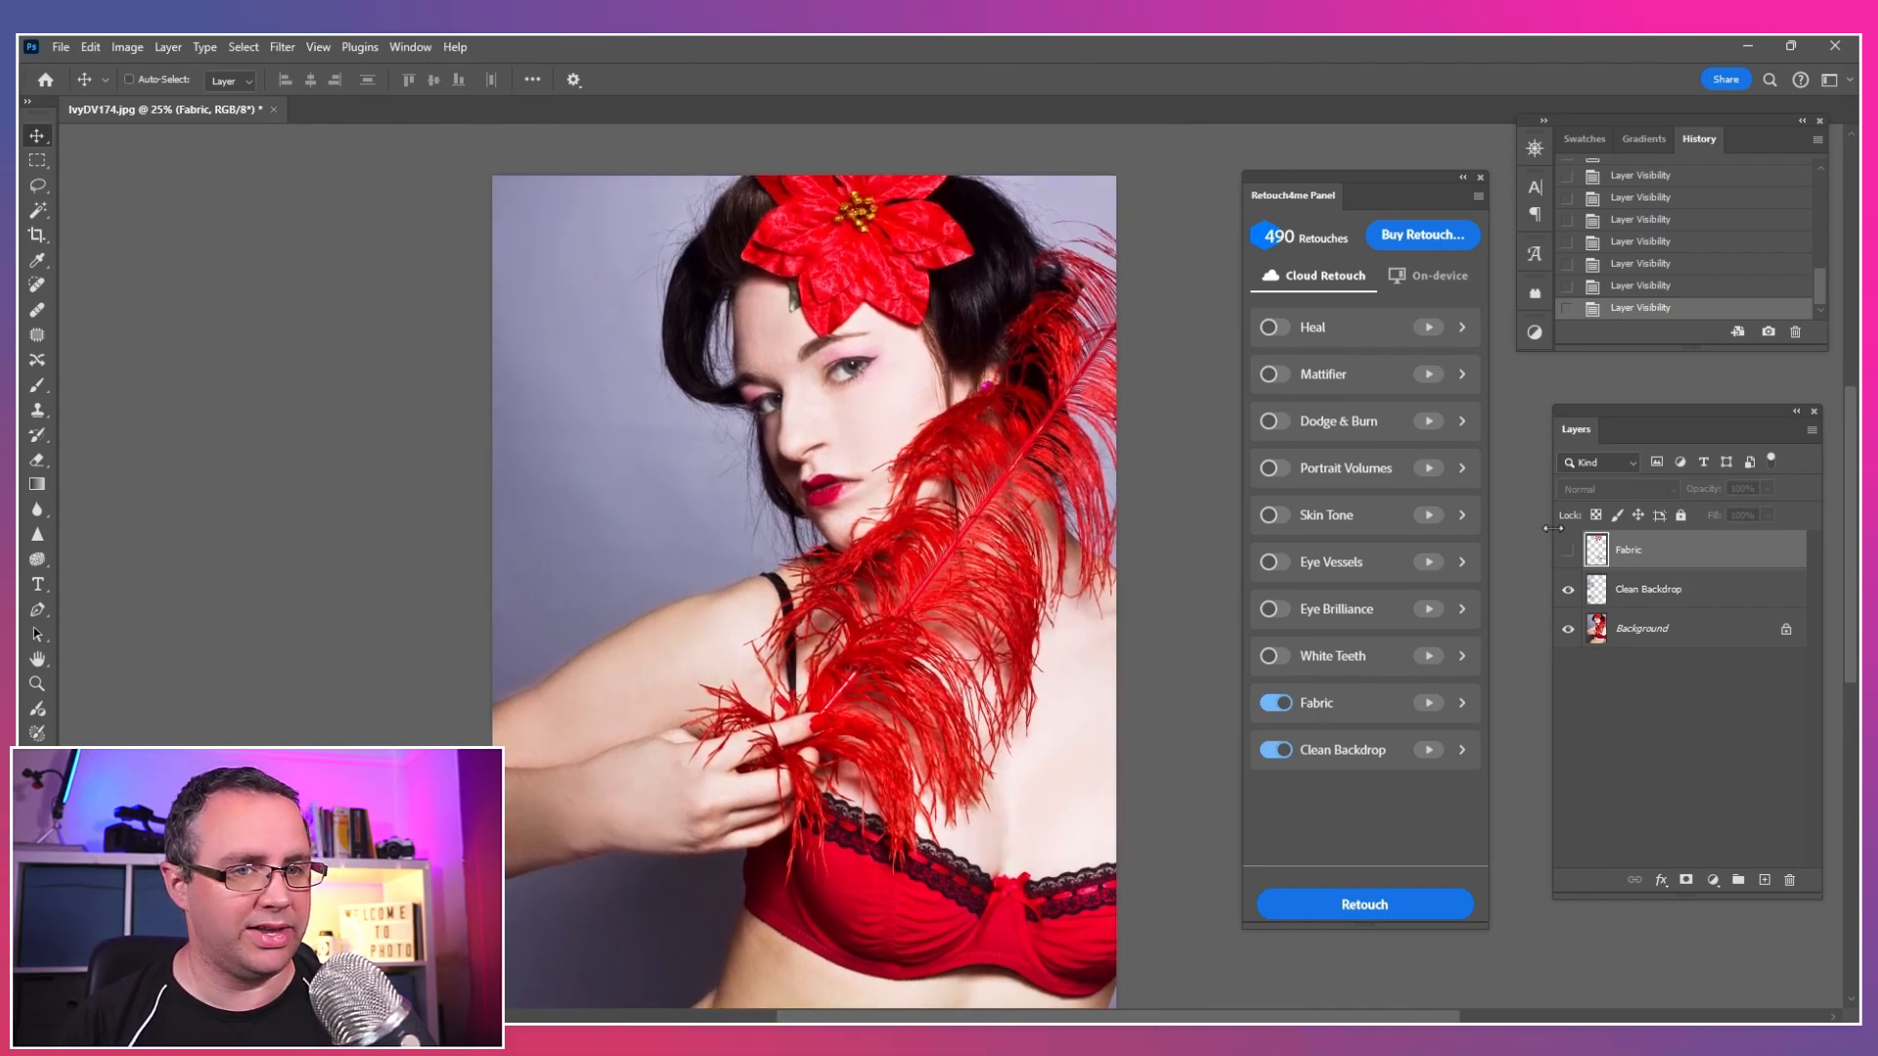